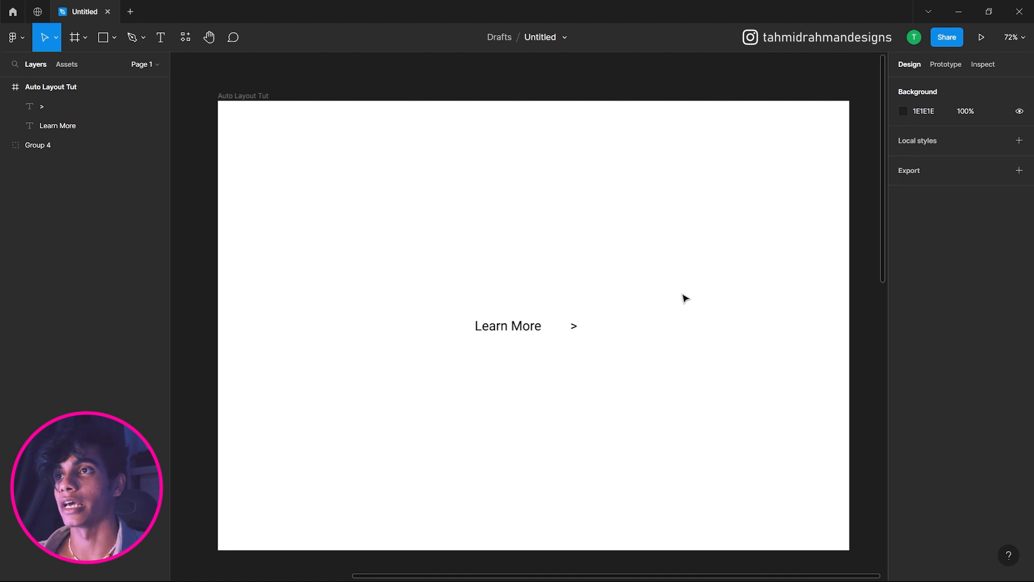
Draw a rectangle about 224 × 63 in the upper part of the Auto Layout Tut frame
{"action": "left_click_drag", "start_coordinate": [504, 172], "coordinate": [496, 166]}
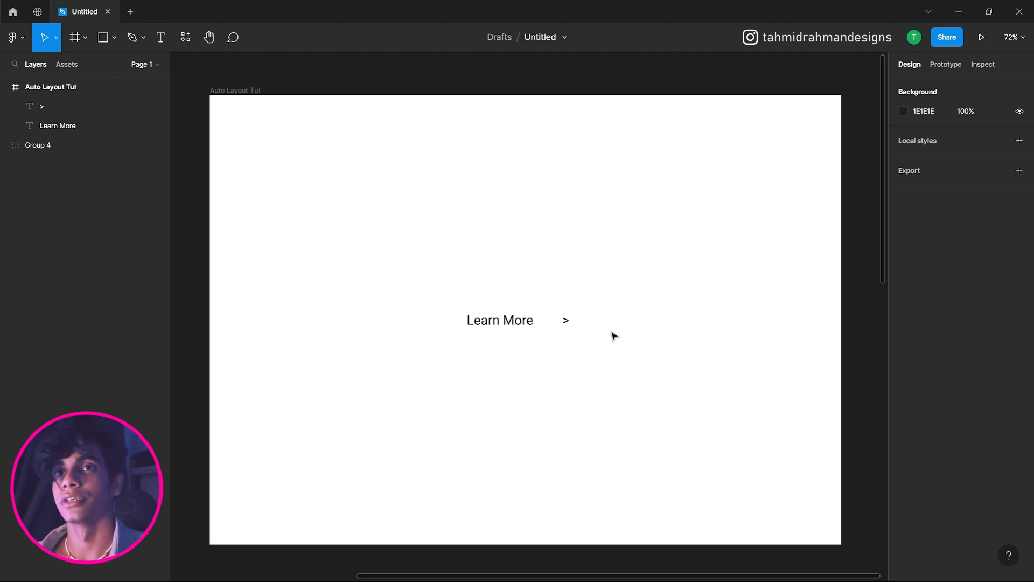
{"action": "left_click", "coordinate": [109, 40]}
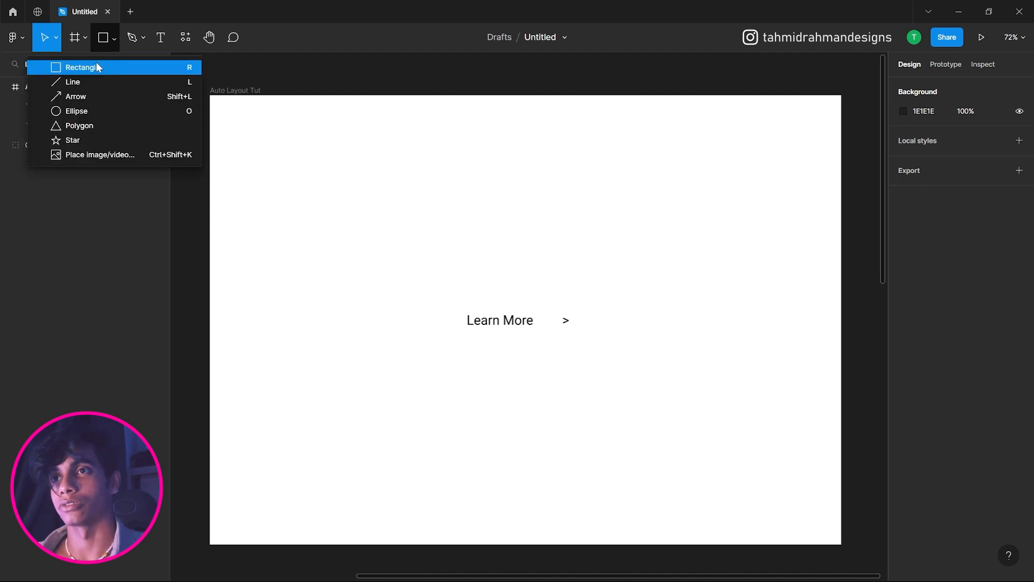
{"action": "left_click", "coordinate": [96, 67]}
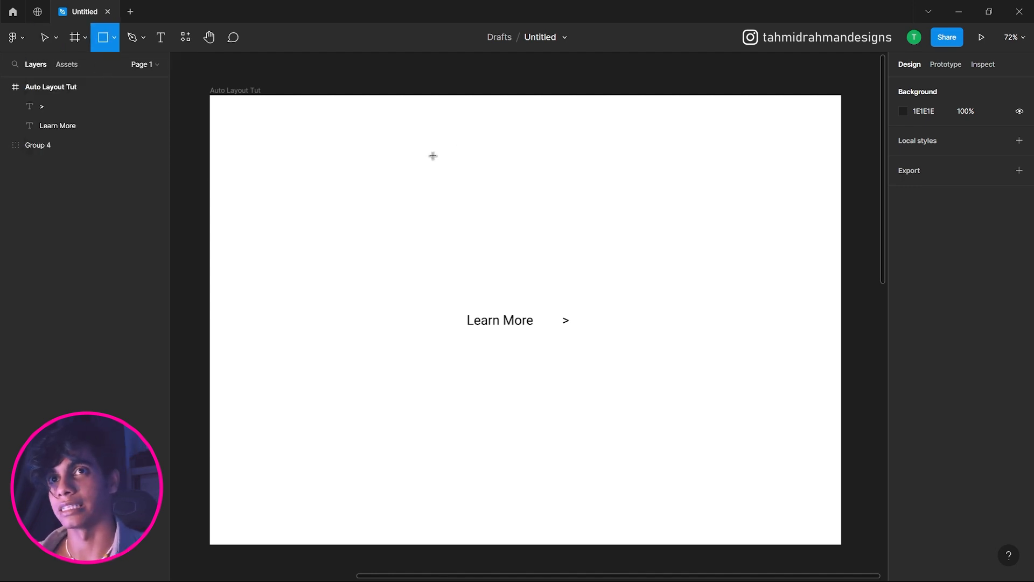
{"action": "left_click_drag", "start_coordinate": [418, 156], "coordinate": [517, 186]}
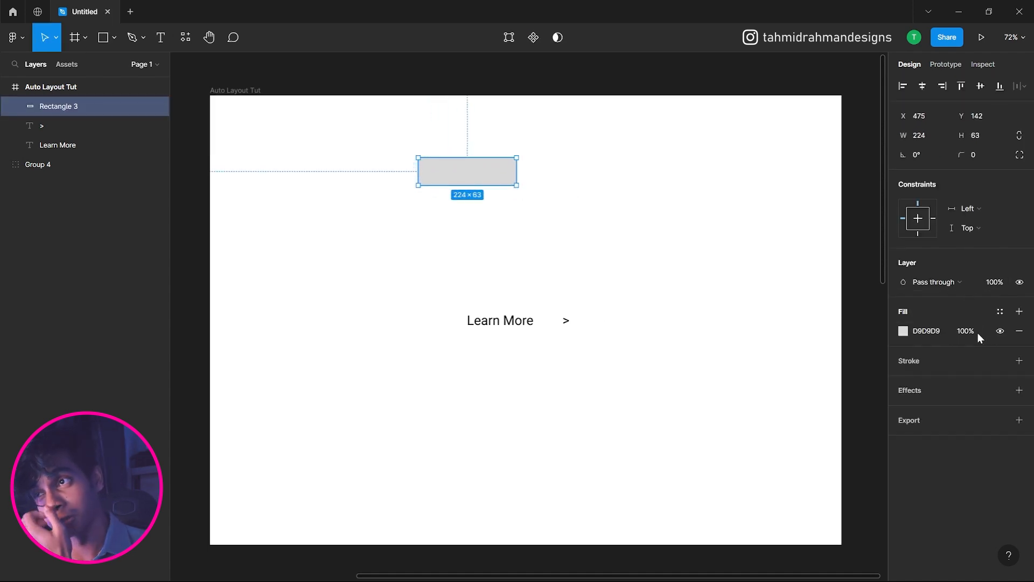
Give the rectangle a black stroke without a fill and a corner radius of 15
{"action": "left_click", "coordinate": [905, 332]}
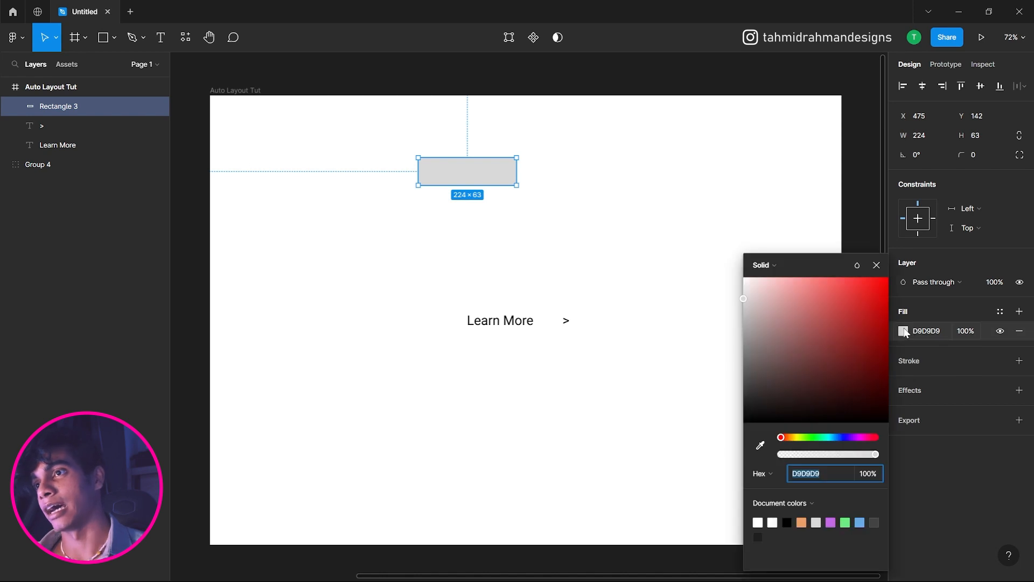
{"action": "left_click", "coordinate": [1019, 361]}
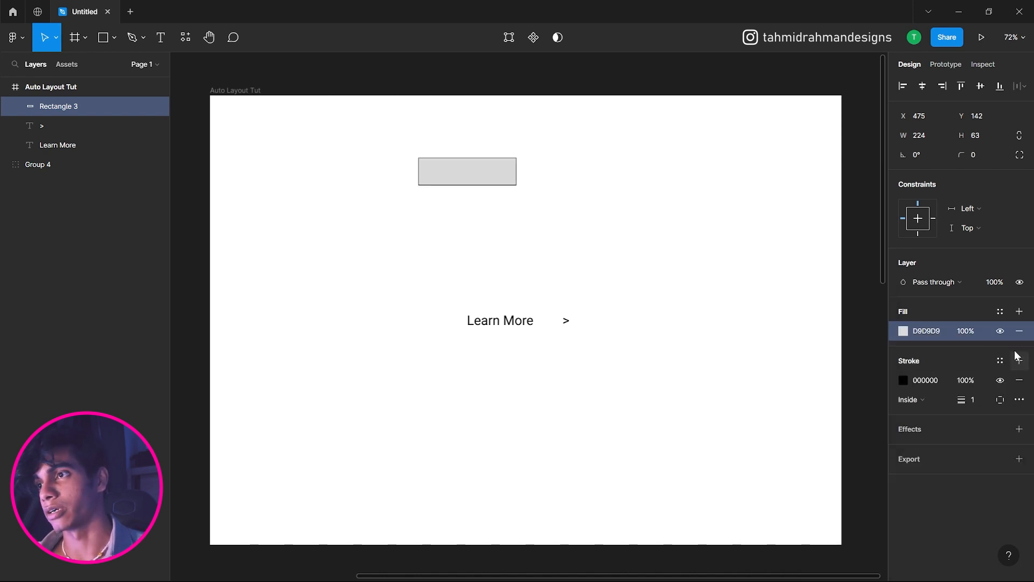
{"action": "left_click", "coordinate": [1019, 331]}
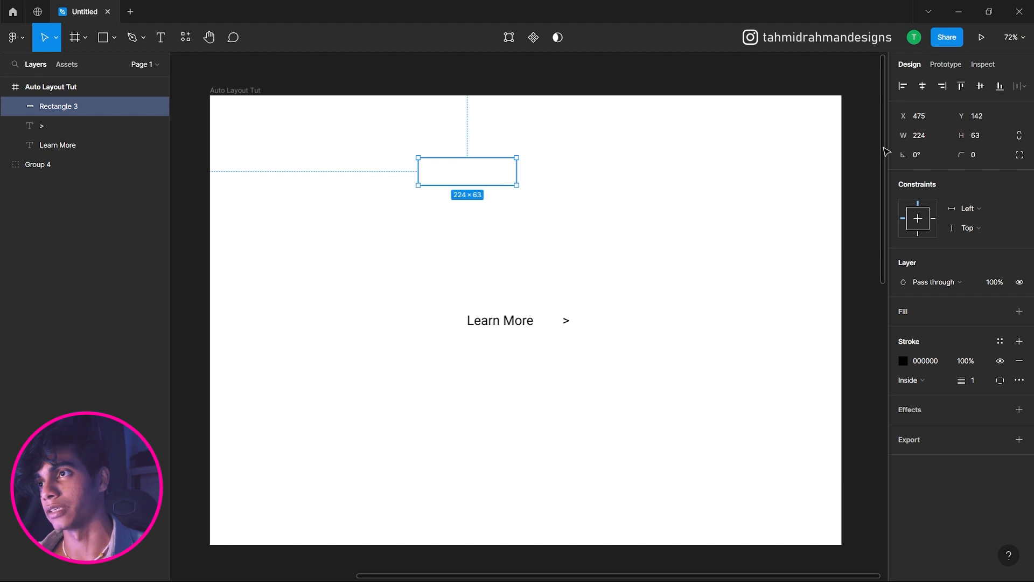
{"action": "left_click_drag", "start_coordinate": [963, 156], "coordinate": [1003, 156]}
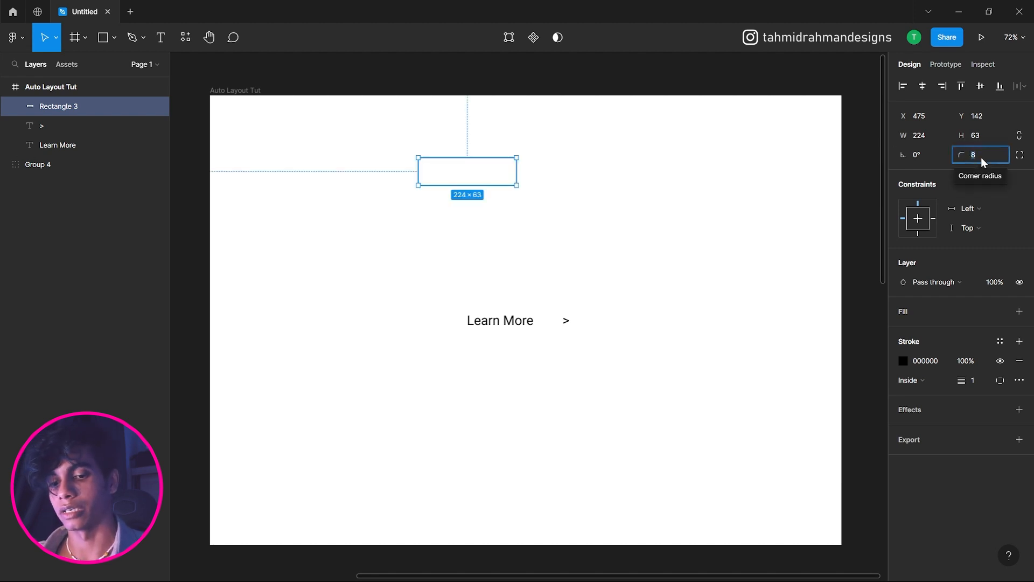
{"action": "type", "text": "15"}
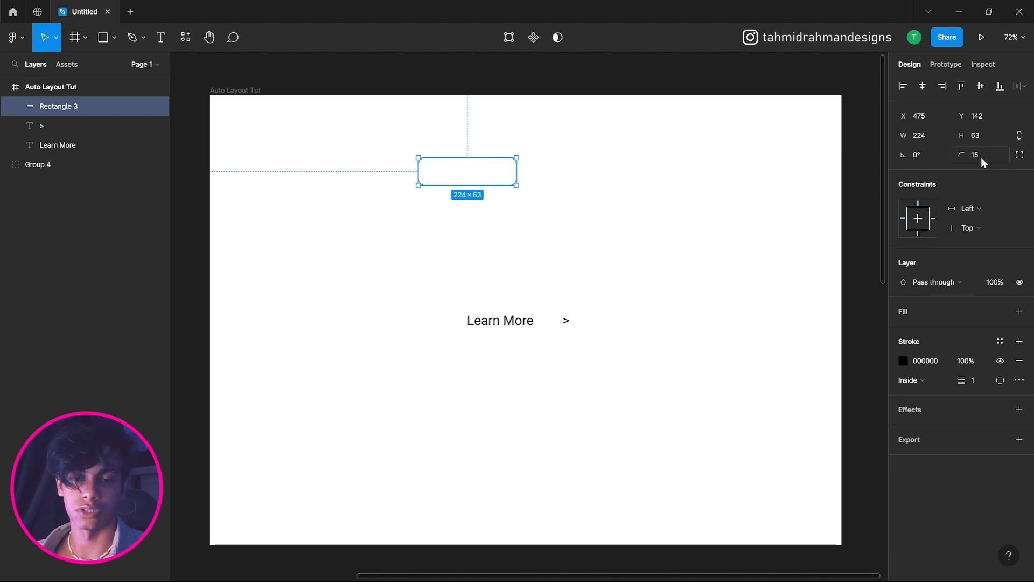
{"action": "left_click", "coordinate": [672, 176]}
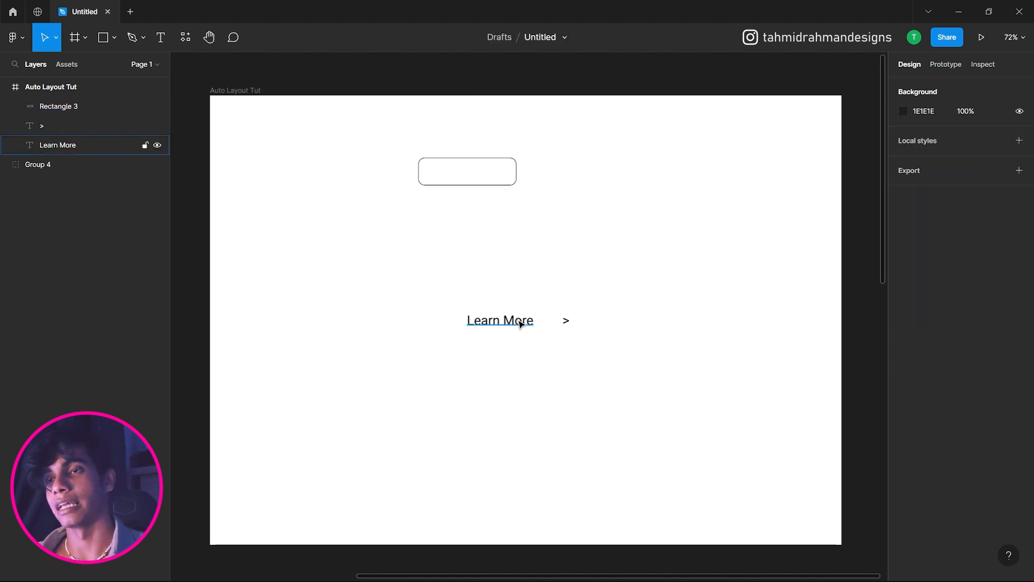
Duplicate the "Learn More" and ">" texts and fit the copies inside the rounded rectangle, widened to about 256
{"action": "left_click", "coordinate": [521, 322]}
{"action": "left_click", "coordinate": [566, 322], "text": "shift"}
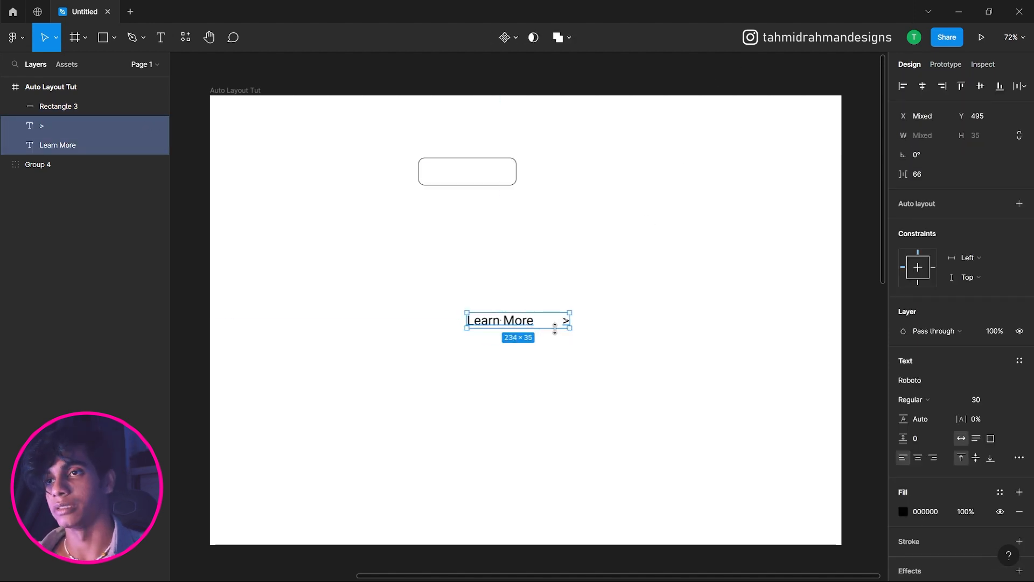
{"action": "key", "text": "ctrl+d"}
{"action": "left_click_drag", "start_coordinate": [523, 330], "coordinate": [514, 176]}
{"action": "left_click", "coordinate": [618, 200]}
{"action": "left_click", "coordinate": [519, 164]}
{"action": "left_click", "coordinate": [560, 177]}
Group the rounded rectangle with its "Learn More" and ">" texts
{"action": "left_click_drag", "start_coordinate": [584, 158], "coordinate": [309, 197]}
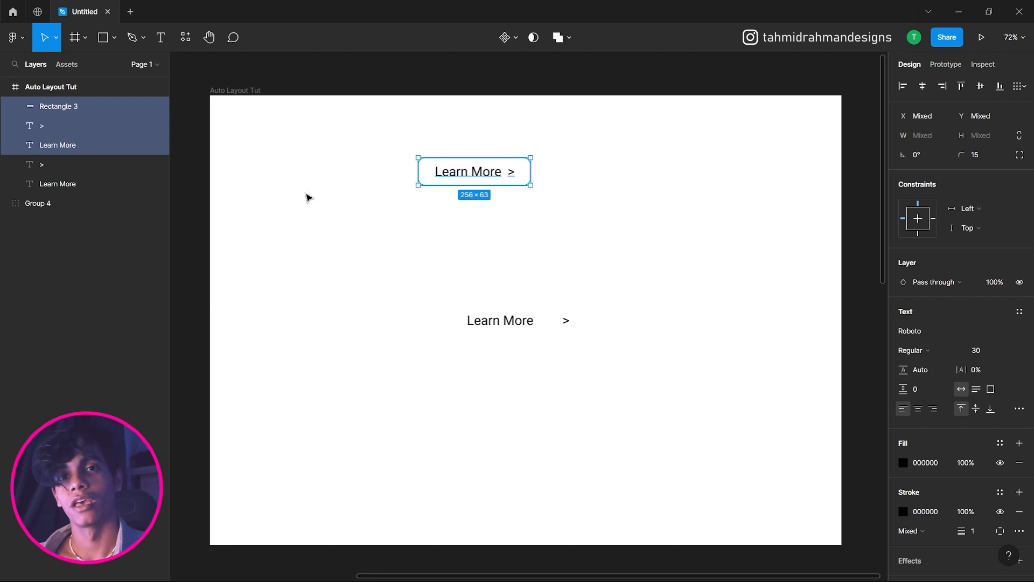
{"action": "left_click", "coordinate": [603, 194]}
{"action": "left_click_drag", "start_coordinate": [601, 156], "coordinate": [312, 232]}
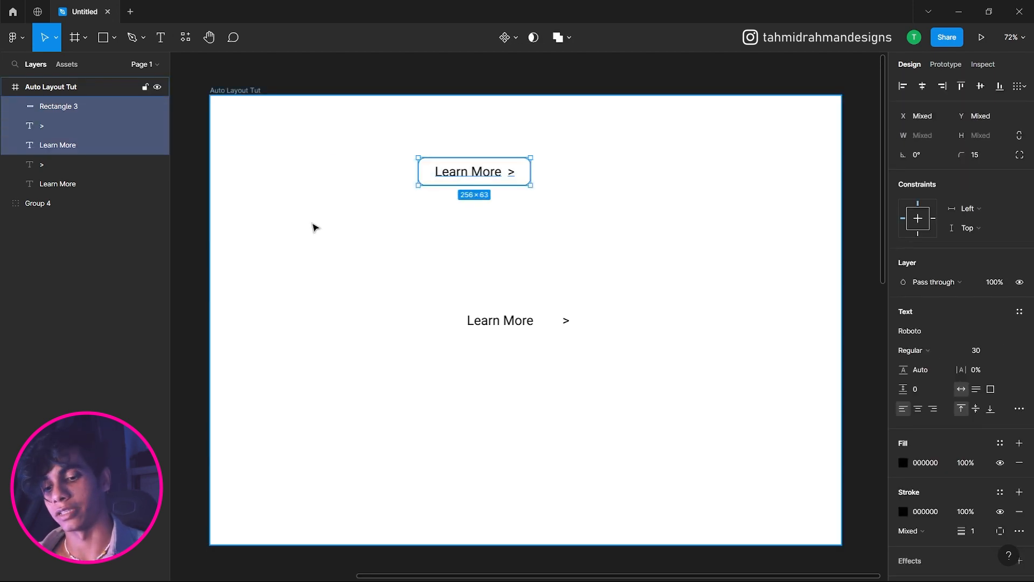
{"action": "key", "text": "ctrl+g"}
{"action": "left_click", "coordinate": [309, 233]}
{"action": "left_click_drag", "start_coordinate": [492, 189], "coordinate": [605, 201]}
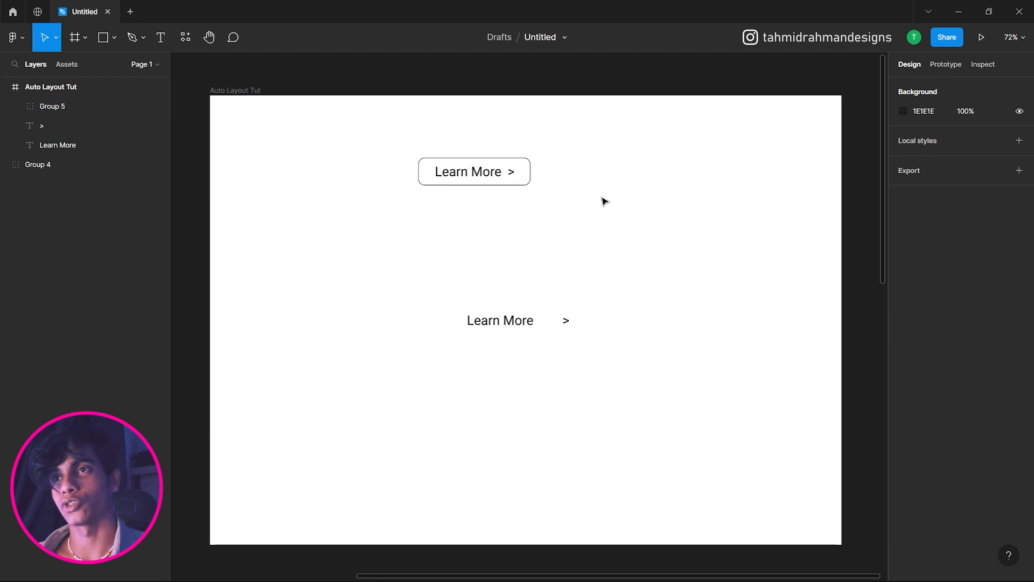
Try entering the placeholder text "asasdasd" in the grouped button's label and undo it
{"action": "left_click", "coordinate": [492, 172]}
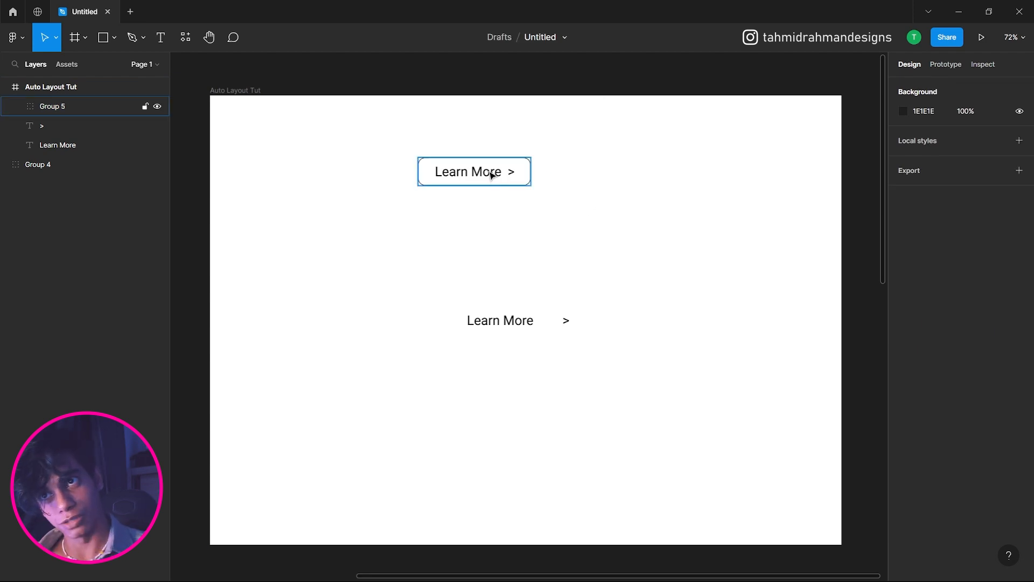
{"action": "left_click", "coordinate": [492, 173]}
{"action": "double_click", "coordinate": [490, 173]}
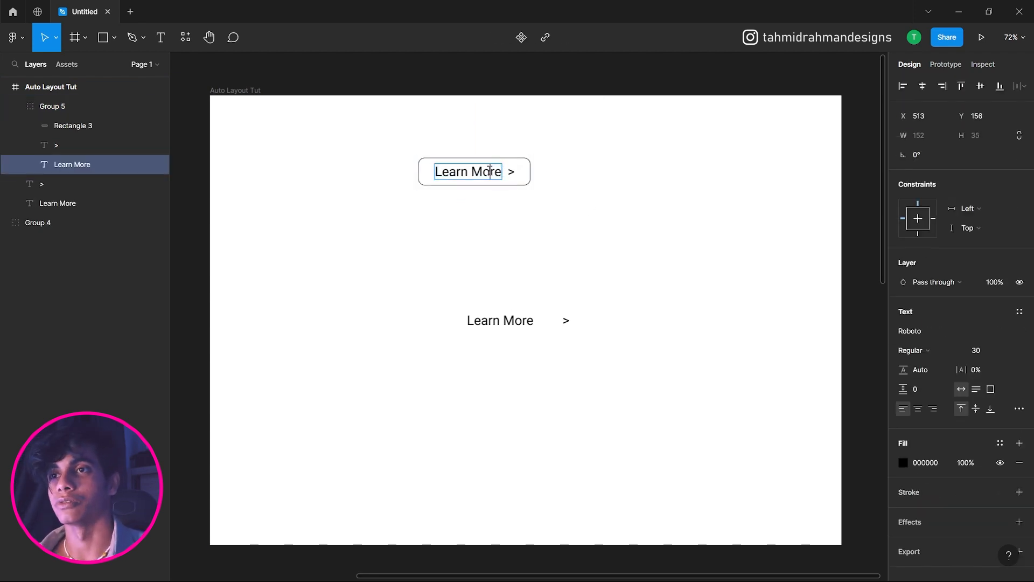
{"action": "type", "text": "asasdasd"}
{"action": "key", "text": "ctrl+z"}
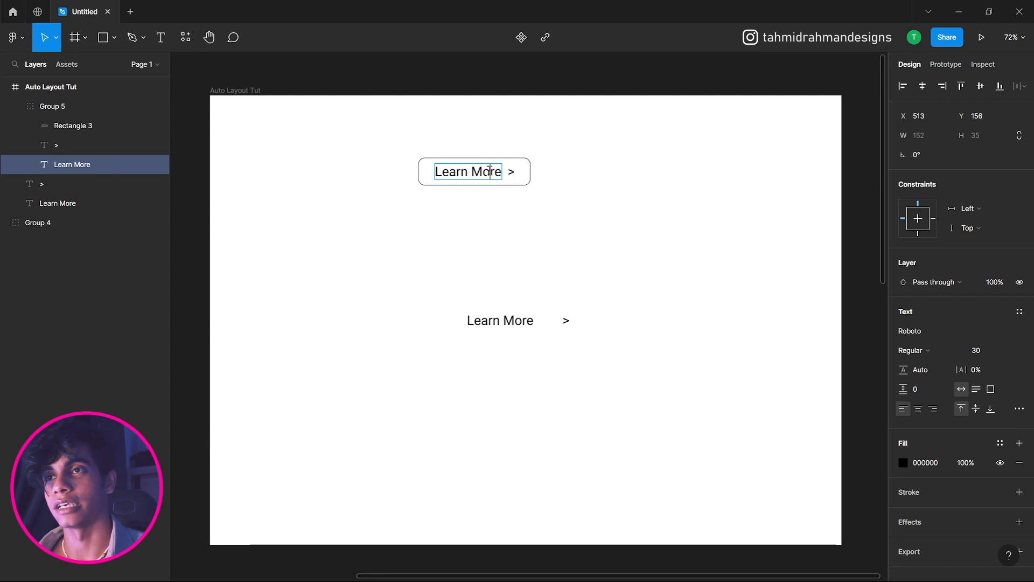
{"action": "key", "text": "Escape"}
{"action": "left_click", "coordinate": [562, 166]}
Delete the grouped "Learn More" button built with the rounded rectangle
{"action": "left_click_drag", "start_coordinate": [548, 150], "coordinate": [438, 200]}
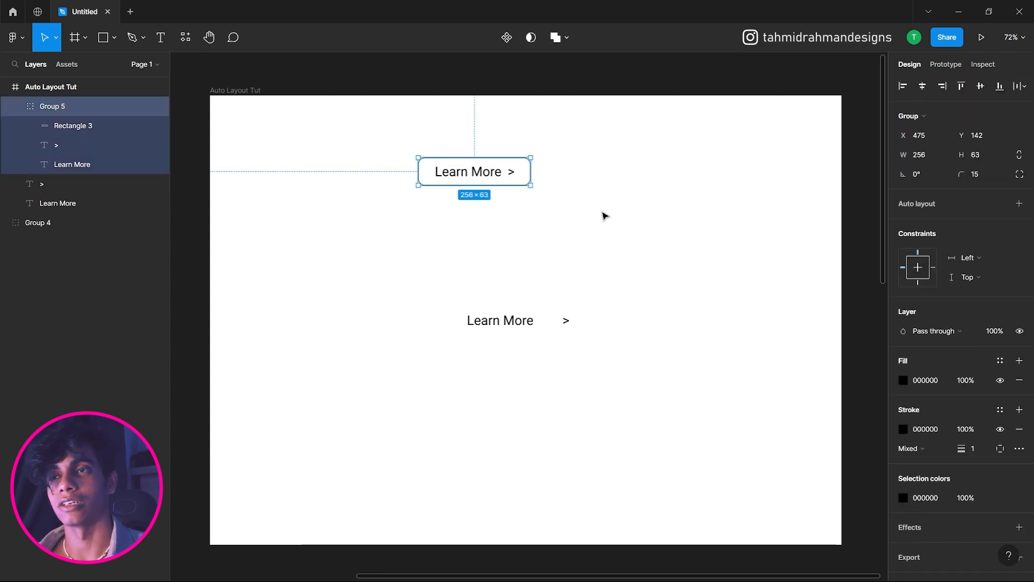
{"action": "left_click", "coordinate": [603, 212]}
{"action": "left_click_drag", "start_coordinate": [597, 153], "coordinate": [358, 204]}
{"action": "left_click", "coordinate": [623, 196]}
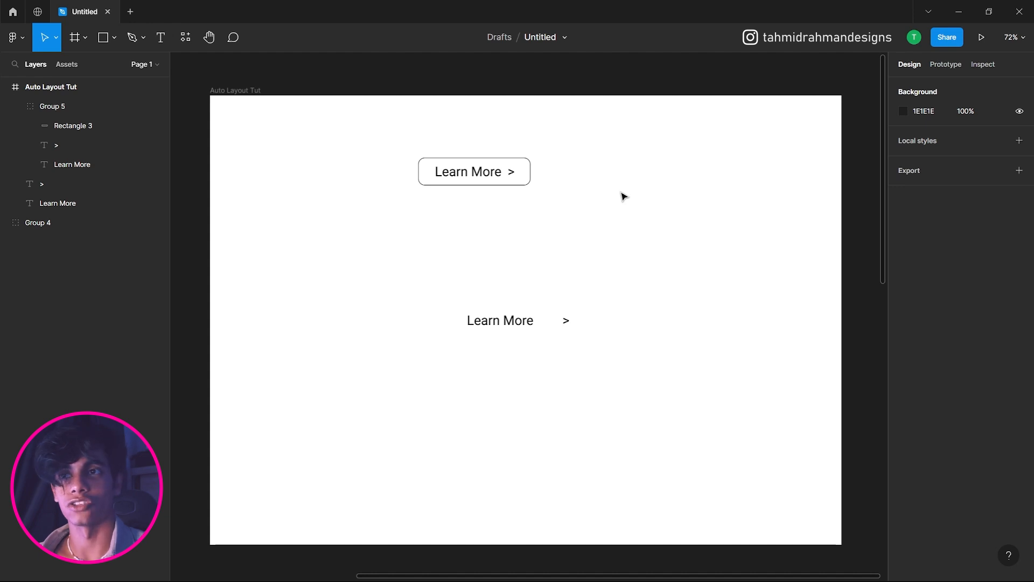
{"action": "left_click_drag", "start_coordinate": [563, 121], "coordinate": [321, 222]}
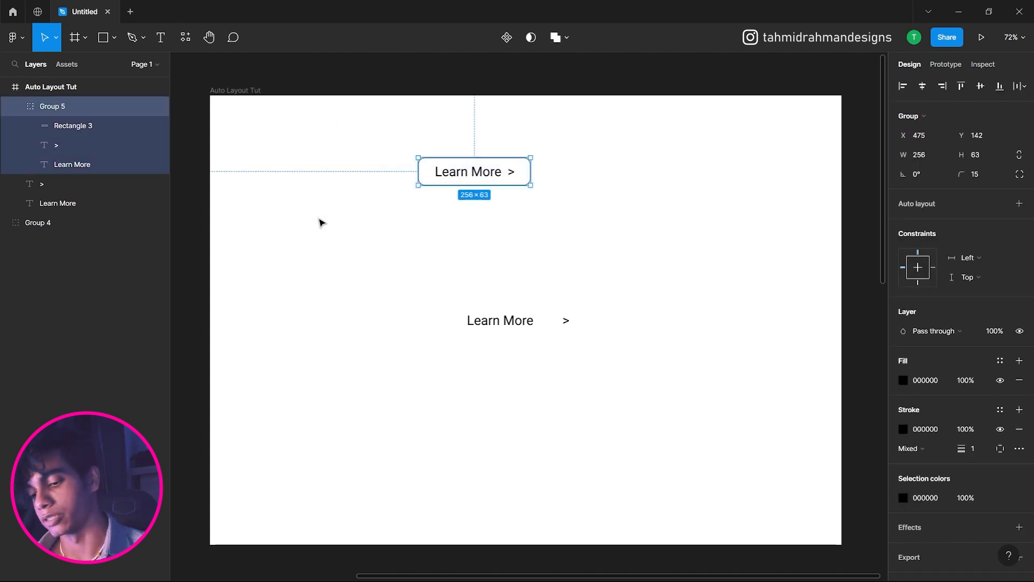
{"action": "key", "text": "Delete"}
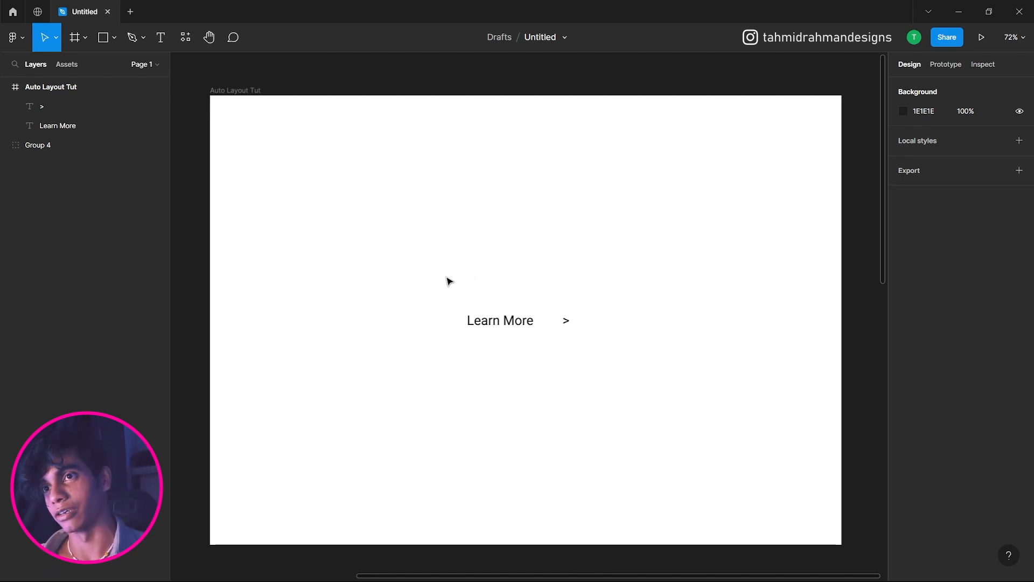
Add auto layout to the "Learn More" and ">" texts together
{"action": "left_click_drag", "start_coordinate": [430, 269], "coordinate": [480, 302]}
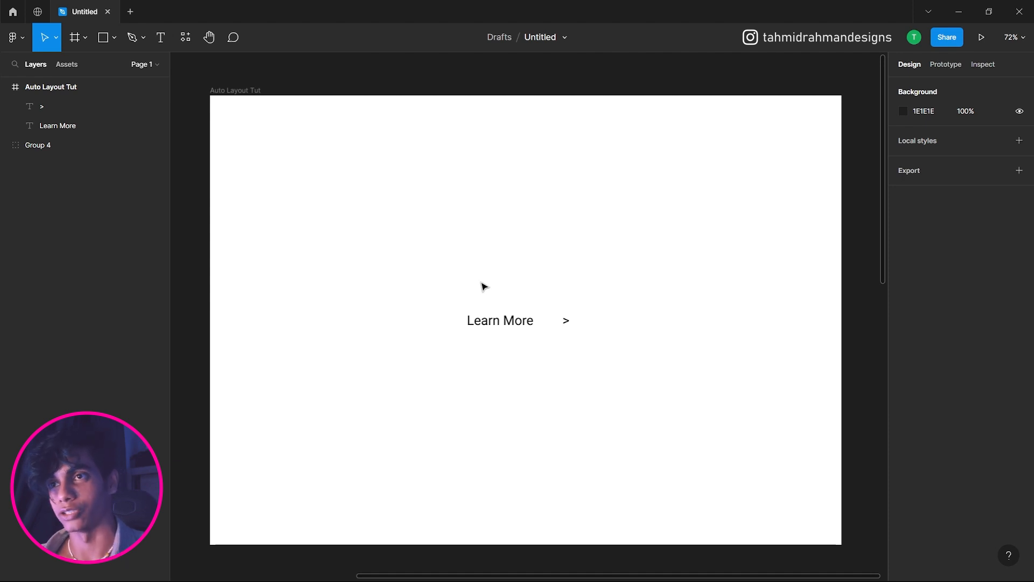
{"action": "left_click", "coordinate": [501, 326]}
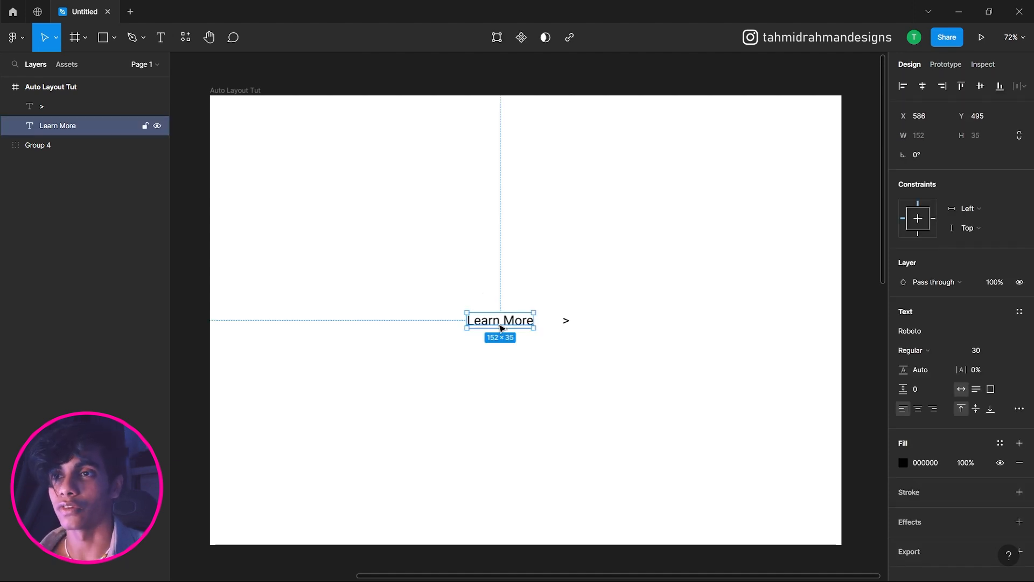
{"action": "left_click", "coordinate": [600, 302]}
{"action": "left_click", "coordinate": [508, 320]}
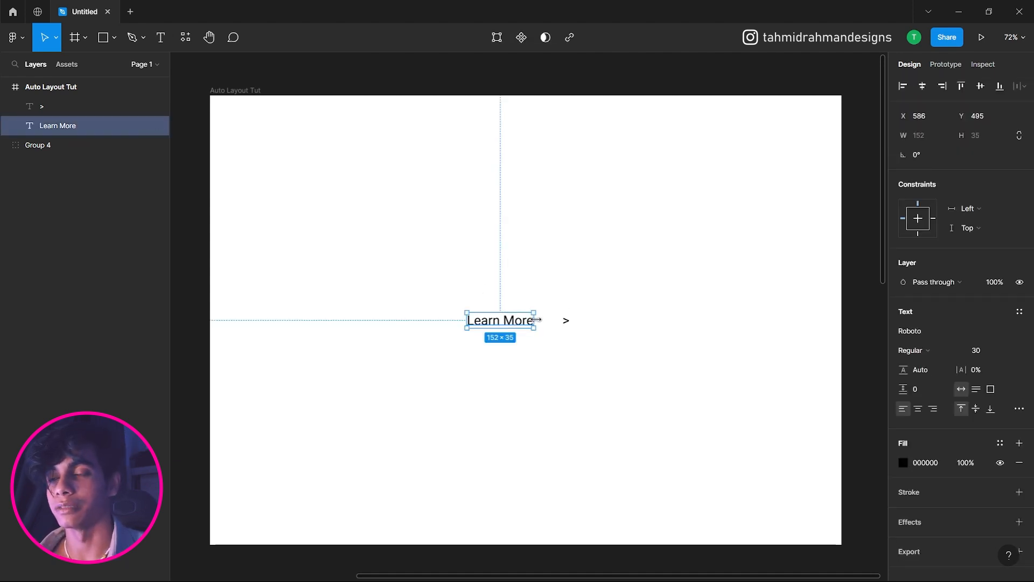
{"action": "left_click", "coordinate": [567, 322], "text": "shift"}
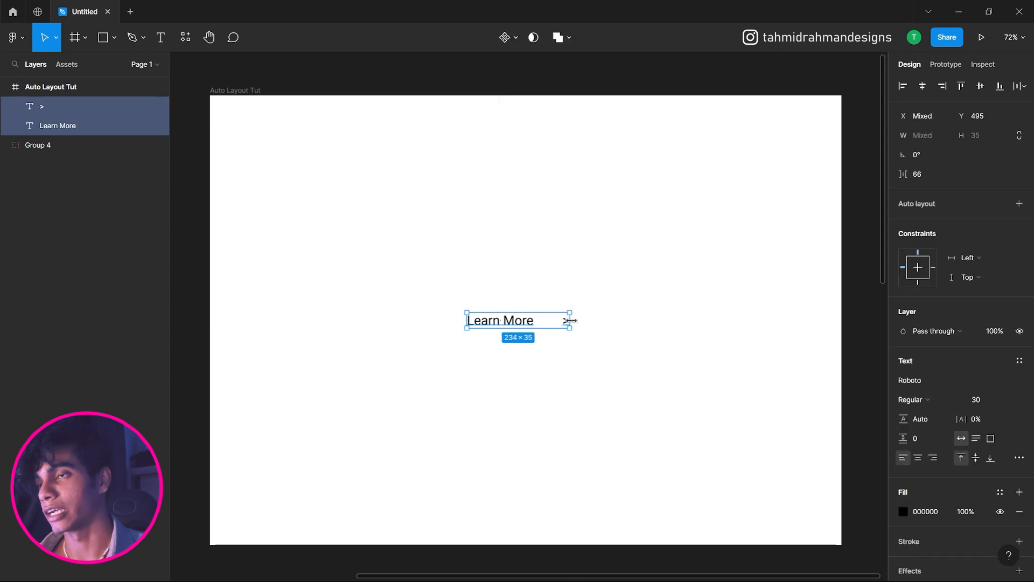
{"action": "right_click", "coordinate": [516, 323]}
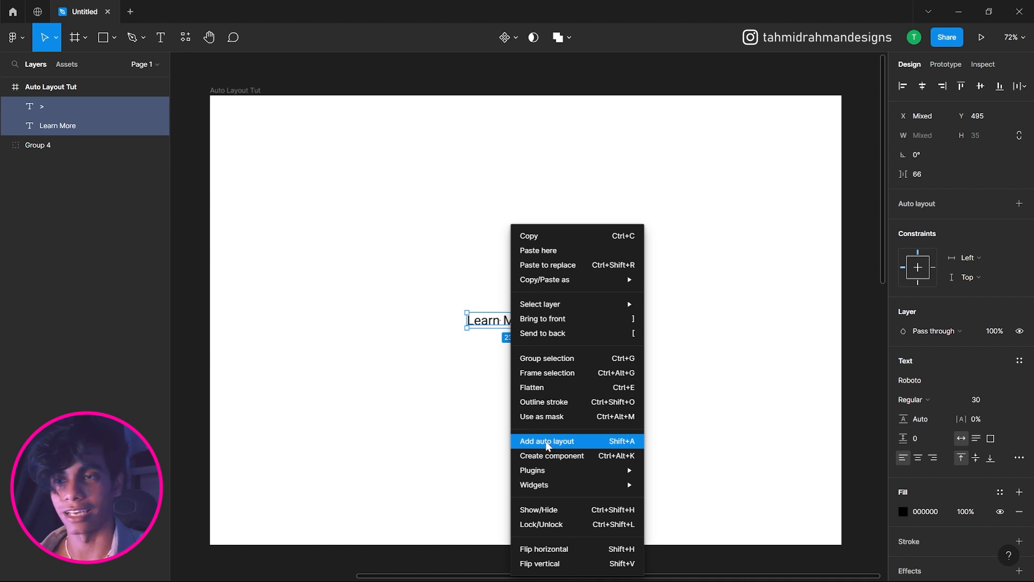
{"action": "left_click", "coordinate": [547, 445]}
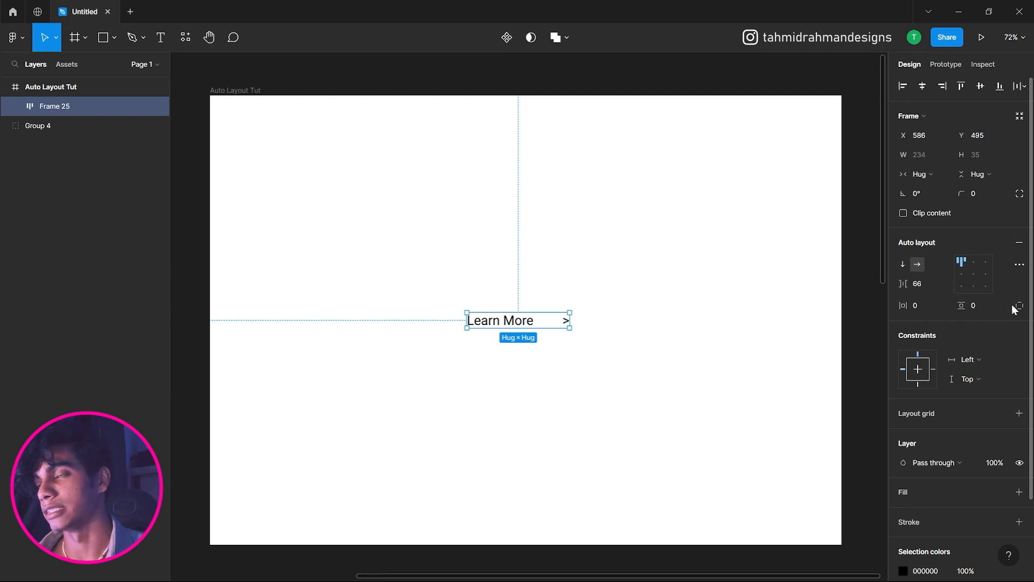
Switch the auto layout direction to vertical and back to horizontal
{"action": "left_click", "coordinate": [903, 265]}
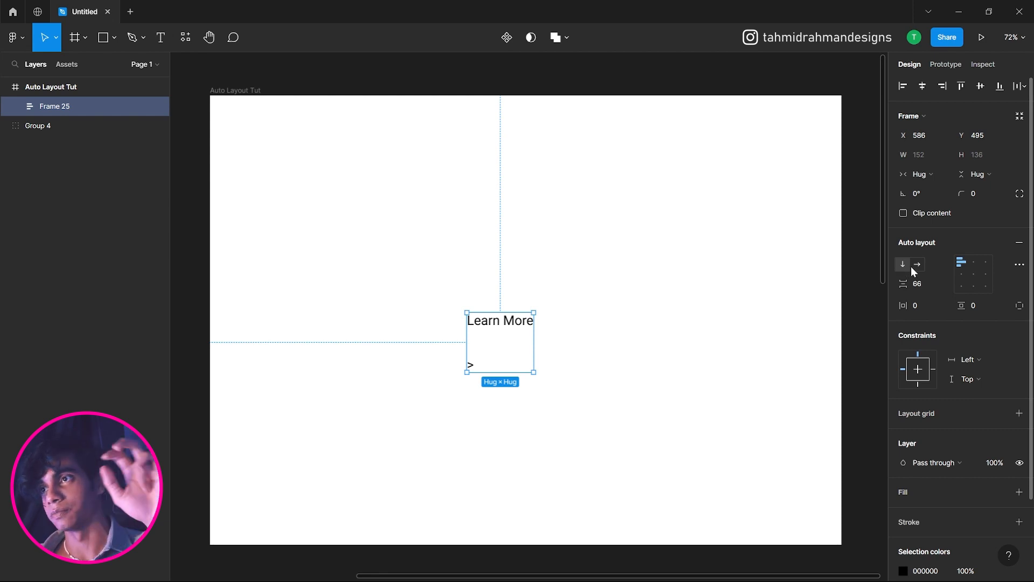
{"action": "left_click", "coordinate": [914, 266]}
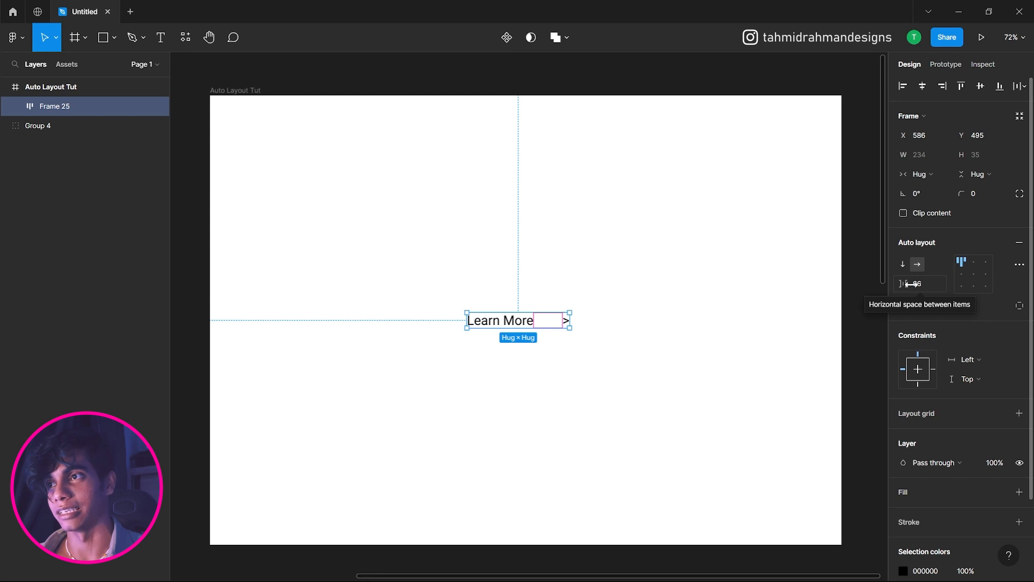
Try a horizontal space of 238 between the auto layout items, undo it, and set the spacing to 52
{"action": "left_click_drag", "start_coordinate": [903, 285], "coordinate": [81, 296]}
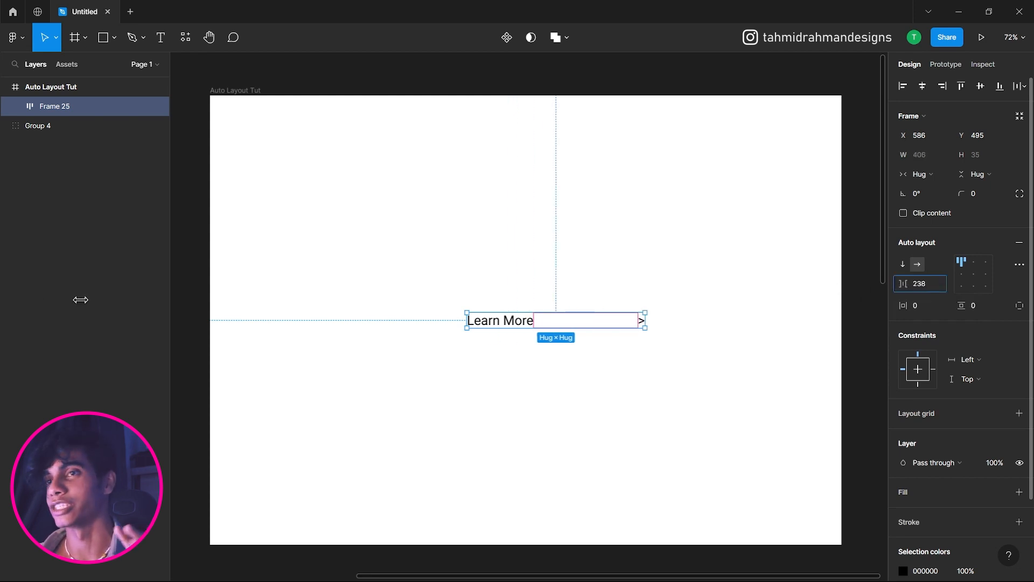
{"action": "key", "text": "ctrl+z"}
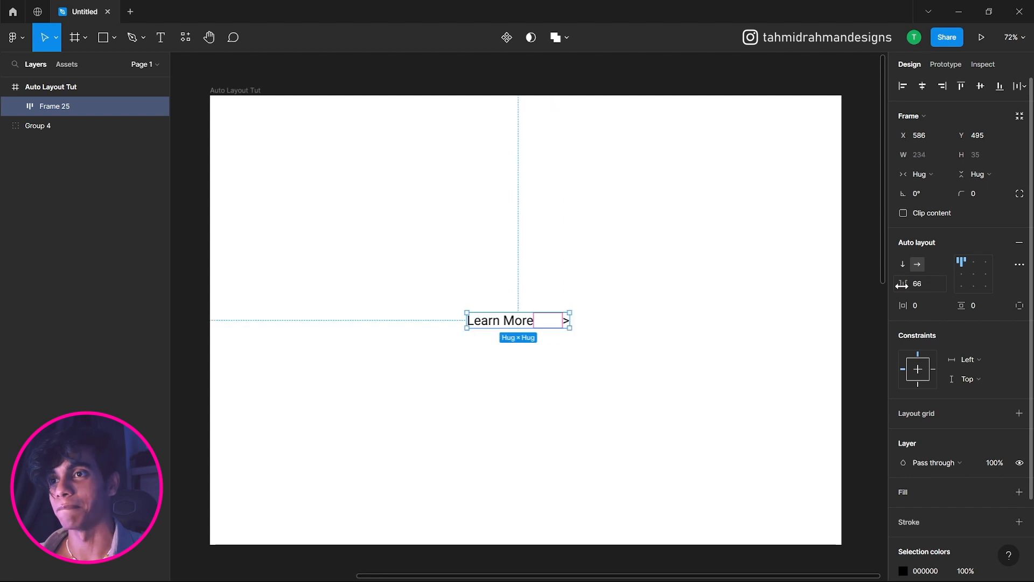
{"action": "left_click_drag", "start_coordinate": [904, 285], "coordinate": [888, 285]}
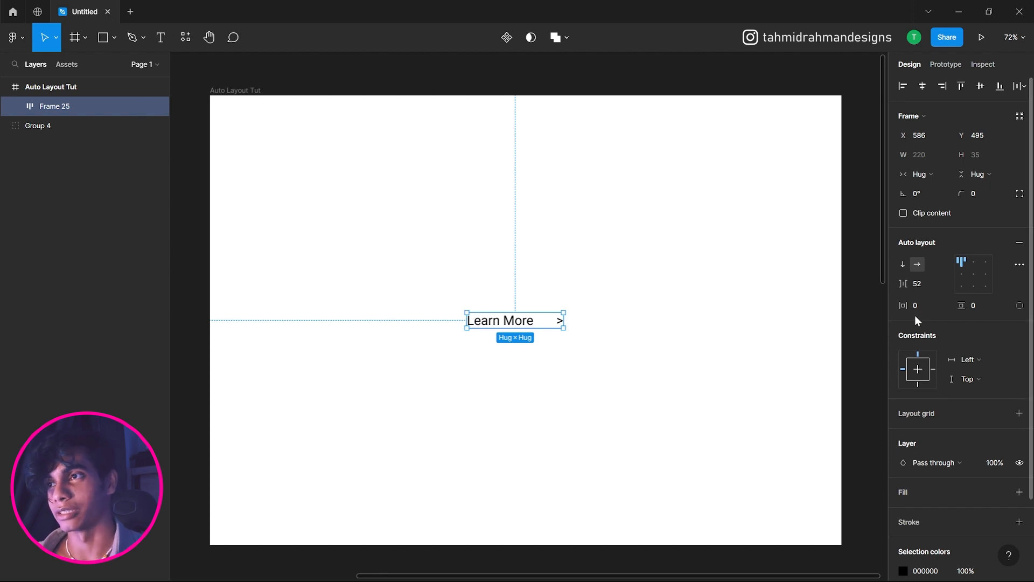
Try a horizontal padding of 46 and a vertical padding of 21 on the auto layout frame, and undo both
{"action": "left_click_drag", "start_coordinate": [915, 313], "coordinate": [956, 312]}
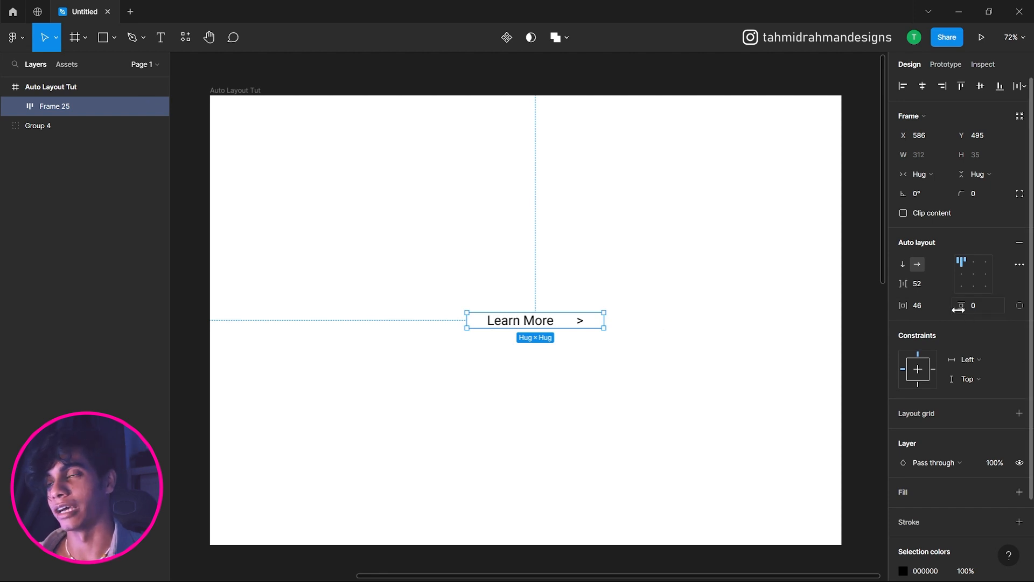
{"action": "left_click_drag", "start_coordinate": [958, 309], "coordinate": [985, 311]}
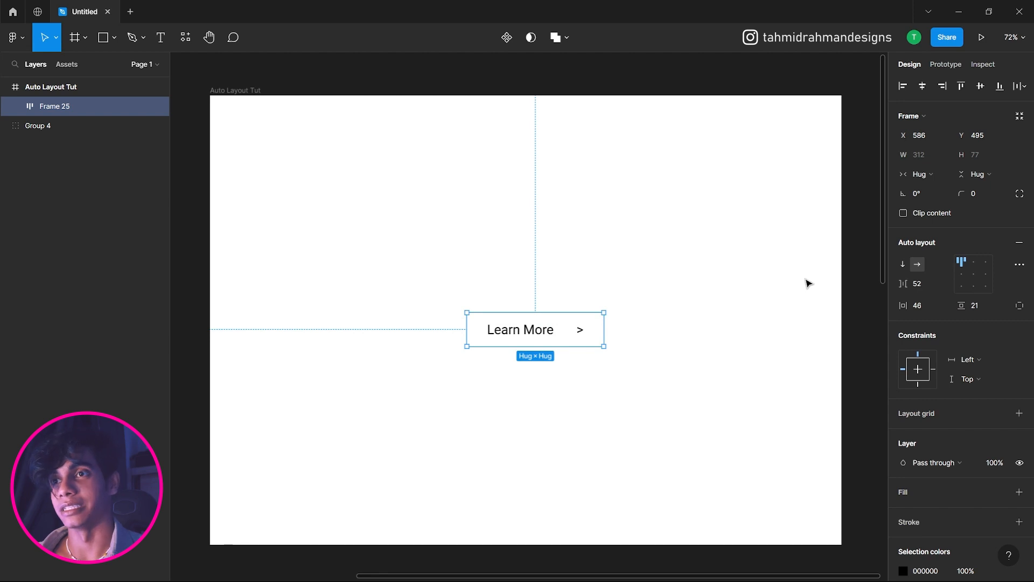
{"action": "key", "text": "ctrl+z"}
{"action": "key", "text": "ctrl+z"}
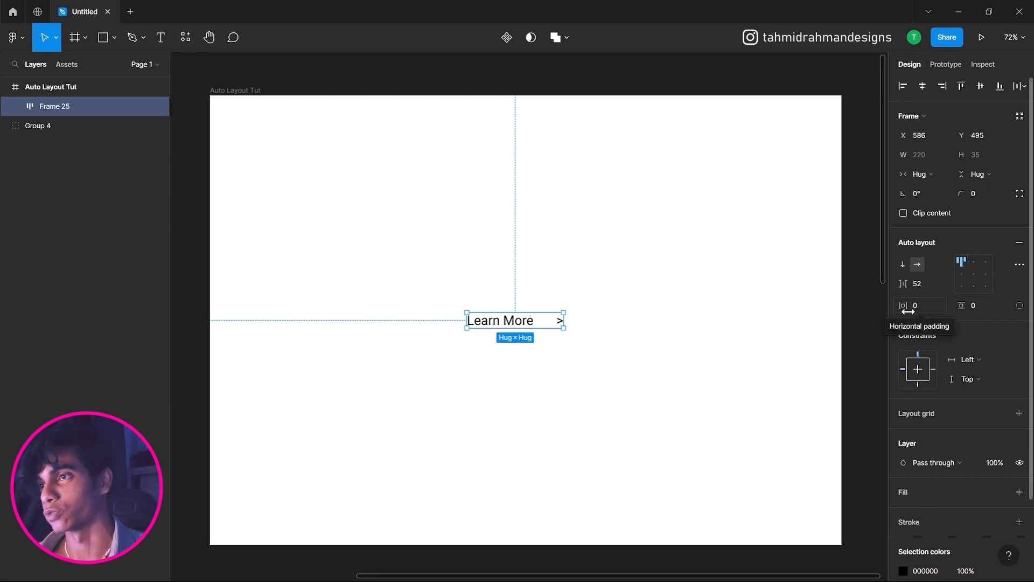
Set the auto layout frame's item spacing to 18, horizontal padding to 24 and vertical padding to 14
{"action": "left_click_drag", "start_coordinate": [904, 283], "coordinate": [871, 294]}
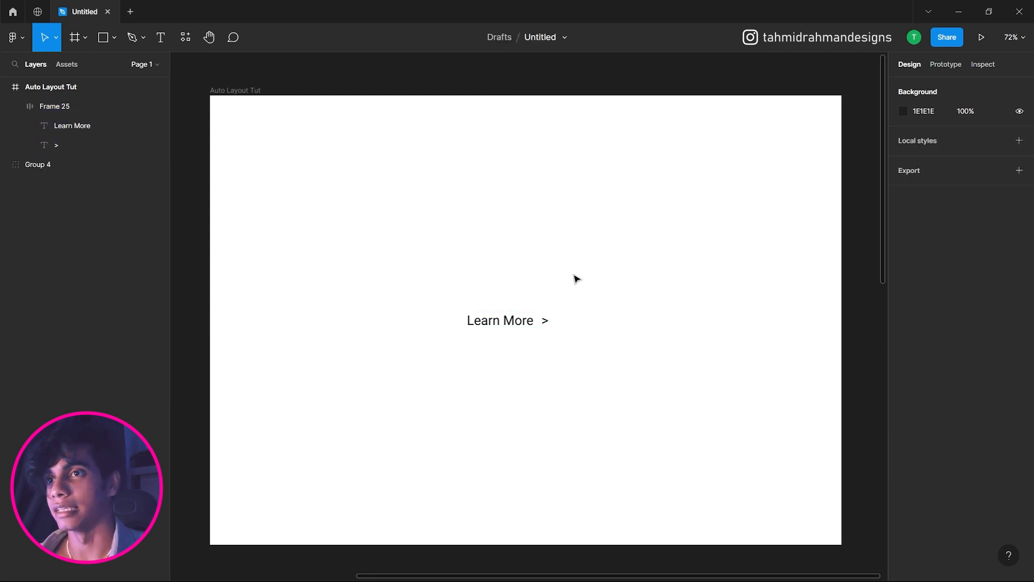
{"action": "left_click_drag", "start_coordinate": [573, 275], "coordinate": [458, 351]}
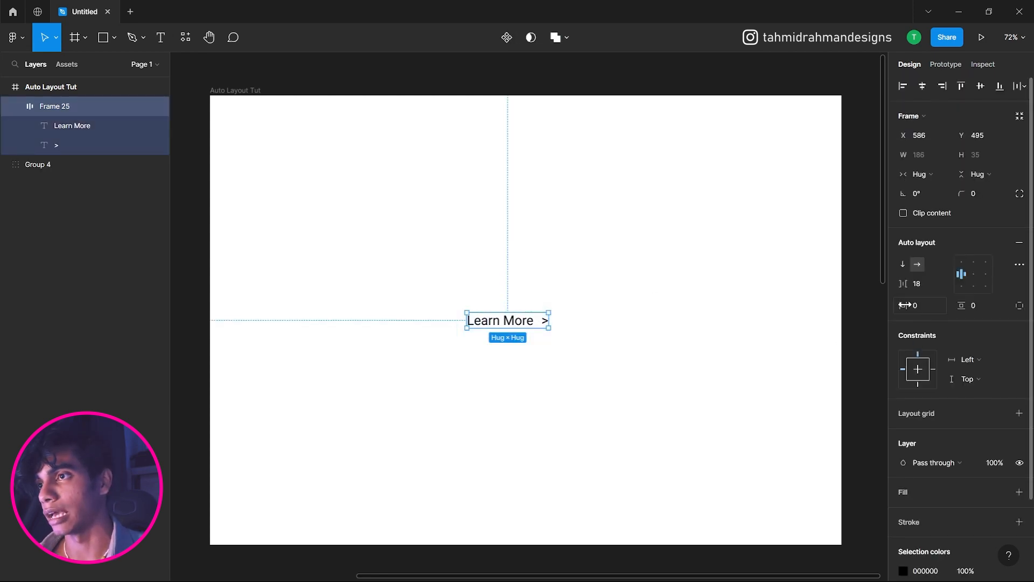
{"action": "mouse_move", "coordinate": [905, 305]}
{"action": "left_mouse_down"}
{"action": "mouse_move", "coordinate": [981, 307]}
{"action": "mouse_move", "coordinate": [918, 305]}
{"action": "left_mouse_up"}
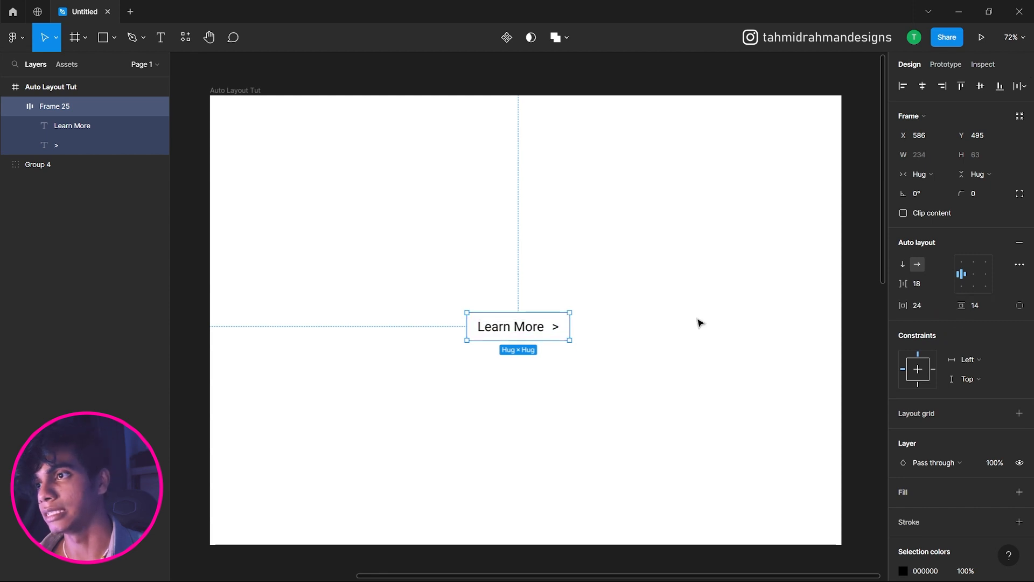
Add a black inside stroke of width 1 to the "Learn More >" frame and round its corners to 15
{"action": "scroll", "coordinate": [946, 438], "scroll_direction": "down", "scroll_amount": 3}
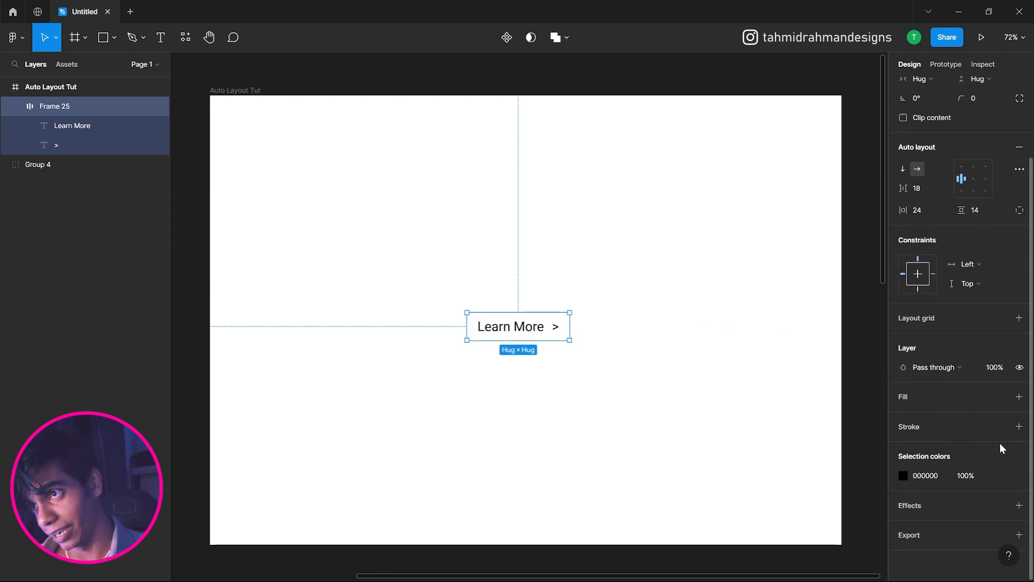
{"action": "left_click", "coordinate": [1019, 426]}
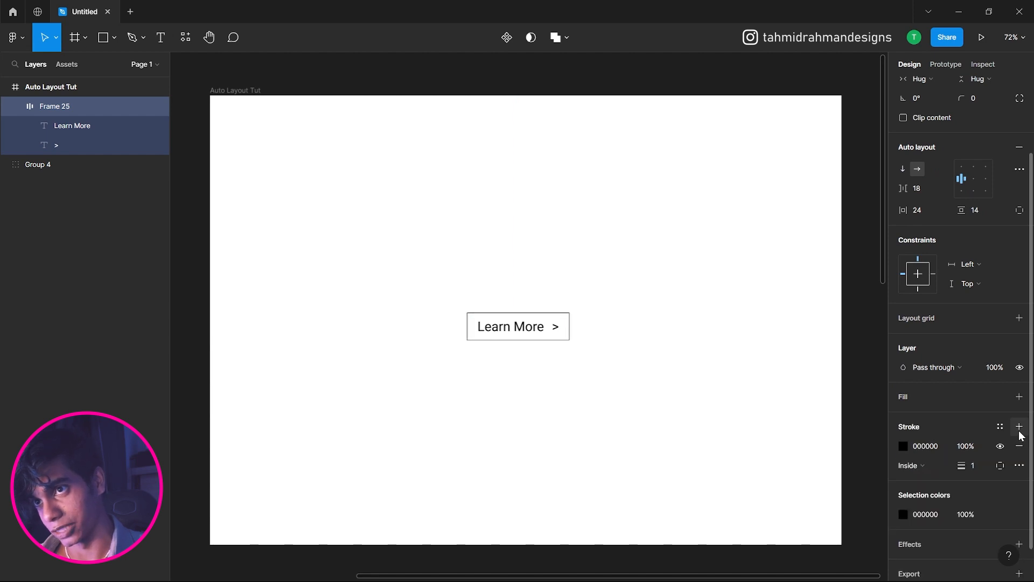
{"action": "scroll", "coordinate": [994, 427], "scroll_direction": "up", "scroll_amount": 3}
{"action": "scroll", "coordinate": [769, 346], "scroll_direction": "up", "scroll_amount": 3}
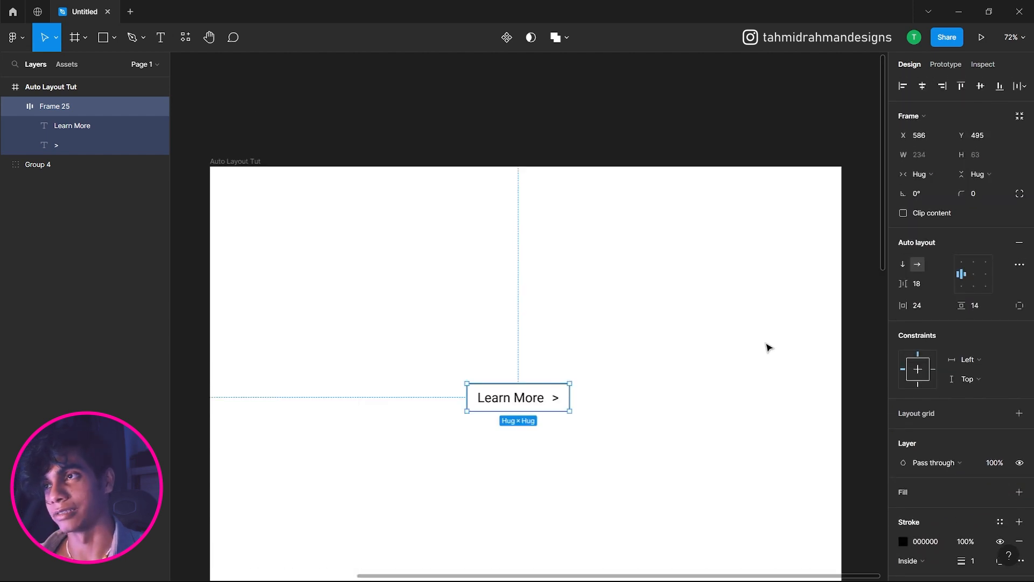
{"action": "scroll", "coordinate": [773, 344], "scroll_direction": "down", "scroll_amount": 2}
{"action": "scroll", "coordinate": [797, 323], "scroll_direction": "down", "scroll_amount": 1}
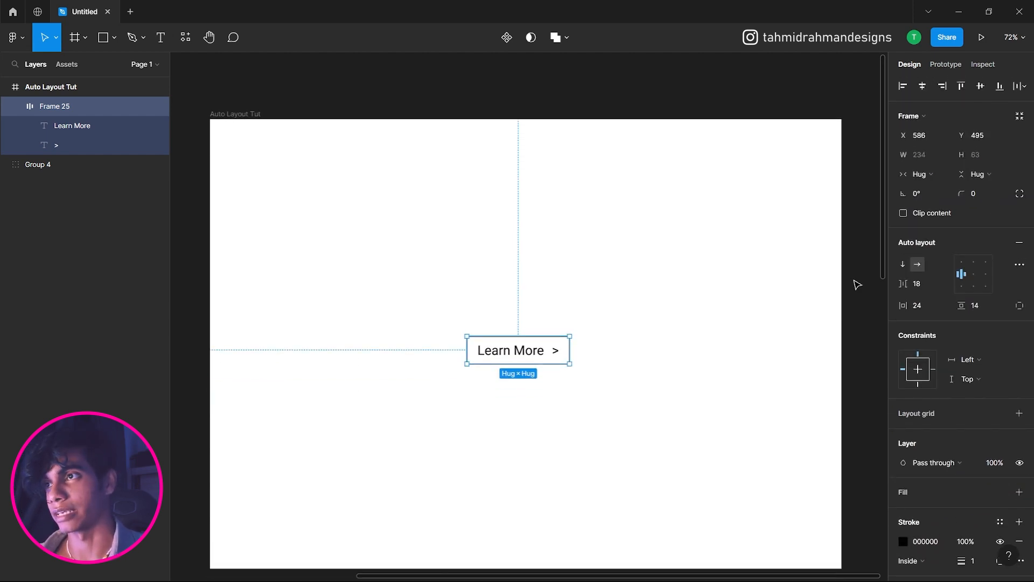
{"action": "type", "text": "10"}
{"action": "key", "text": "Return"}
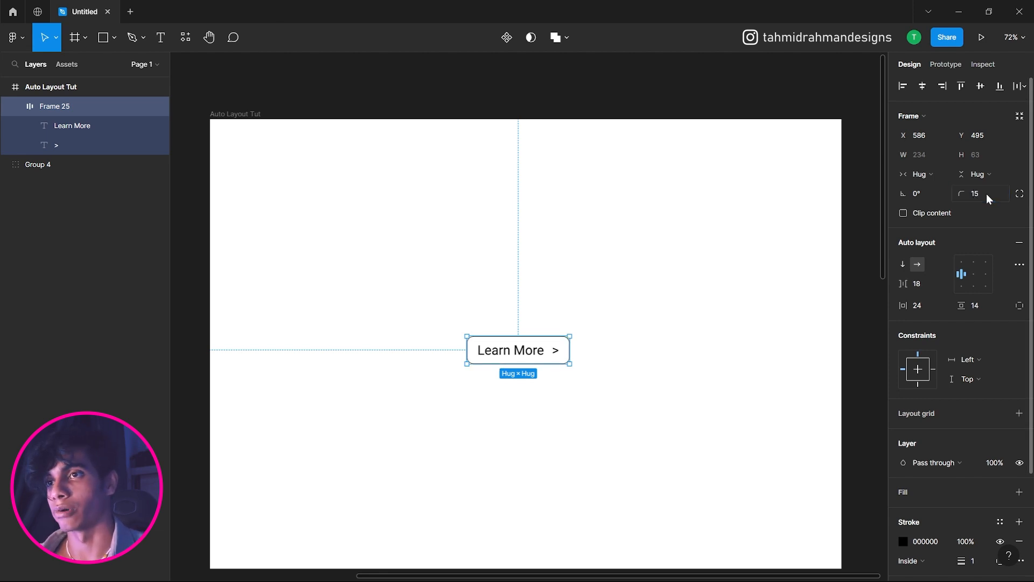
{"action": "left_click", "coordinate": [799, 259]}
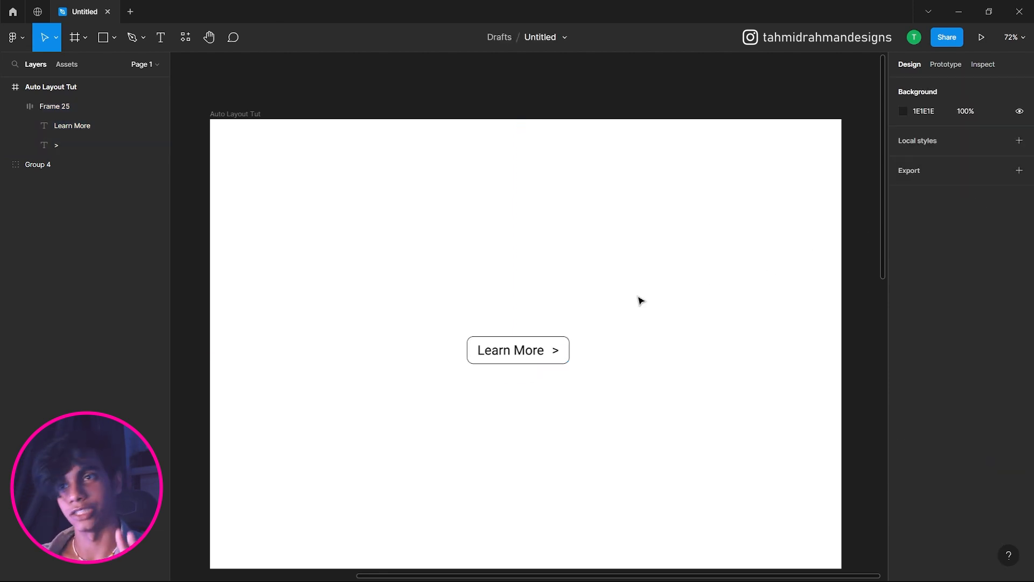
Append "asdasdasdasdasdasd" to the "Learn More" text to test how the button resizes
{"action": "double_click", "coordinate": [513, 351]}
{"action": "double_click", "coordinate": [513, 351]}
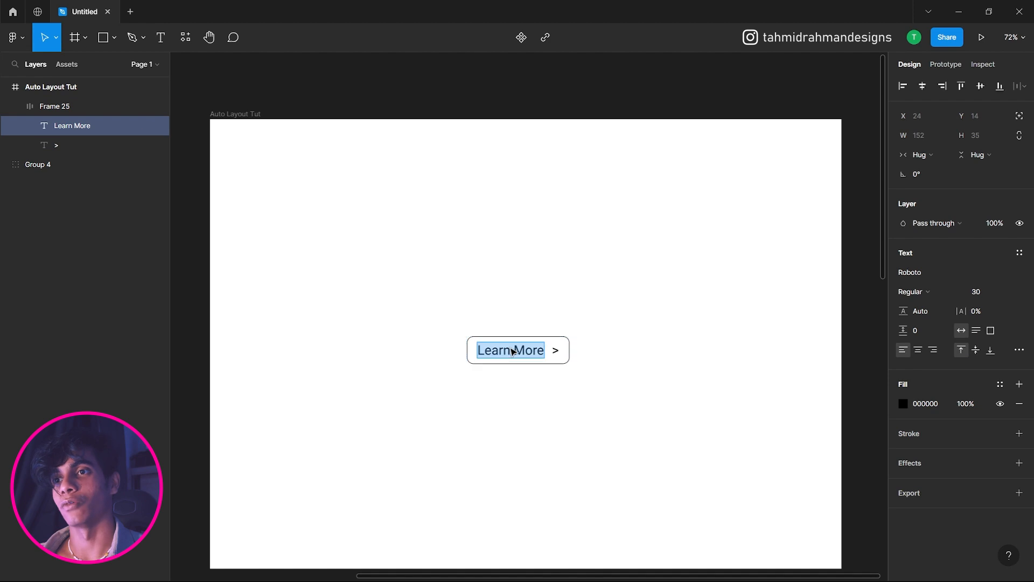
{"action": "left_click", "coordinate": [510, 349]}
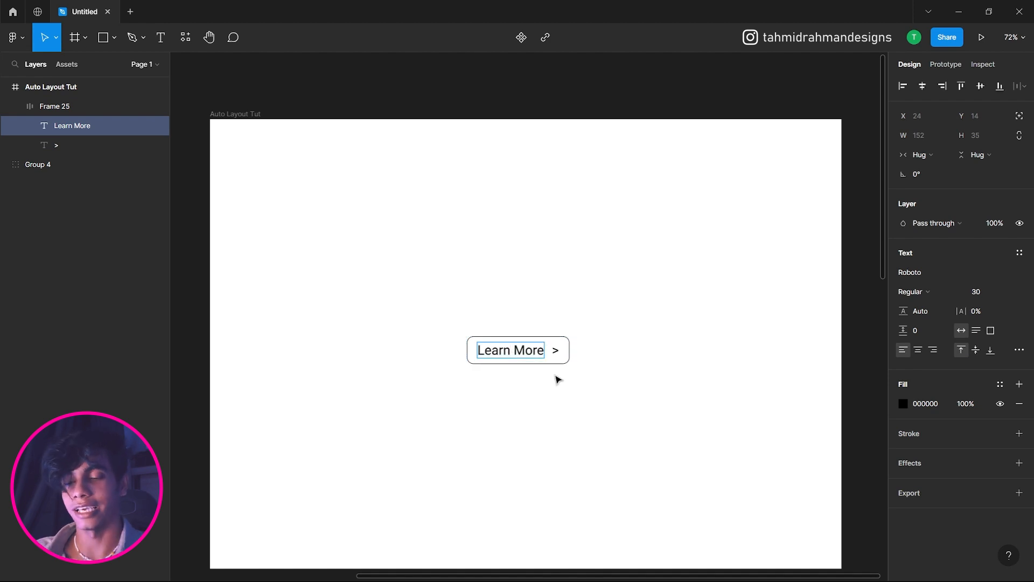
{"action": "type", "text": "asdasdasdasdasdasd"}
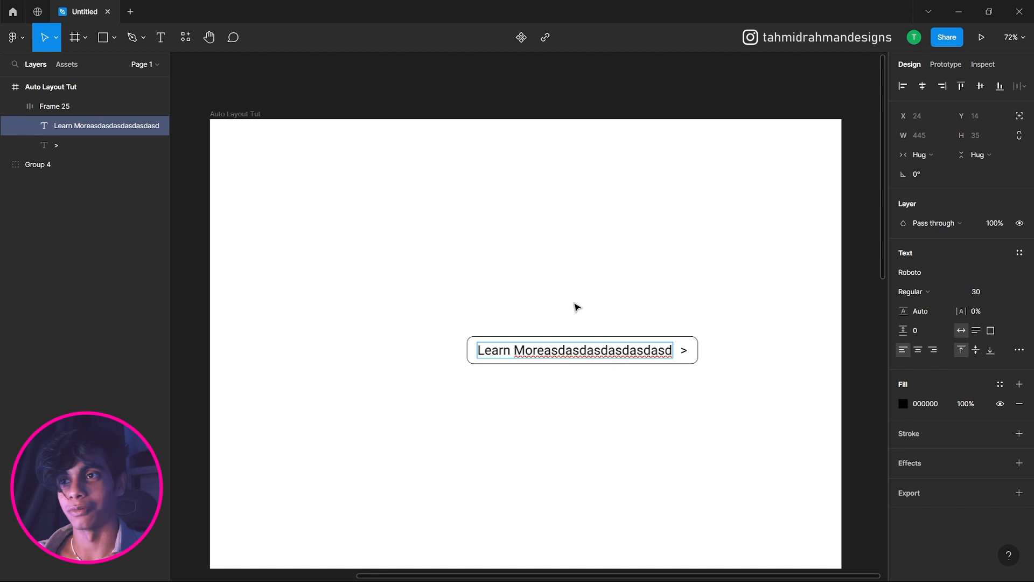
{"action": "key", "text": "Escape"}
{"action": "key", "text": "Escape"}
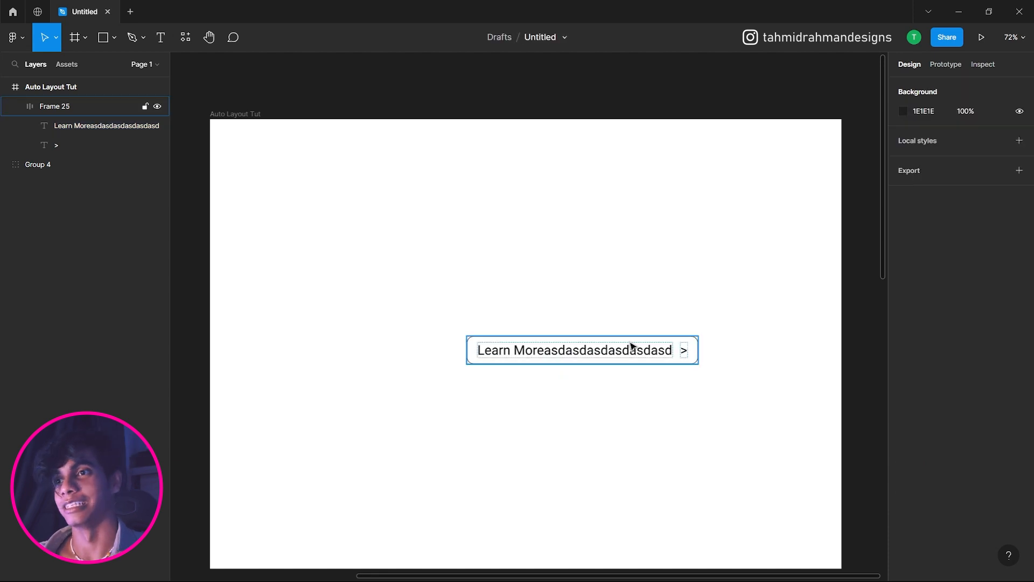
Try the button at about X 489, Y 354 and examine its horizontal resizing options and text layer
{"action": "left_click_drag", "start_coordinate": [630, 347], "coordinate": [588, 284]}
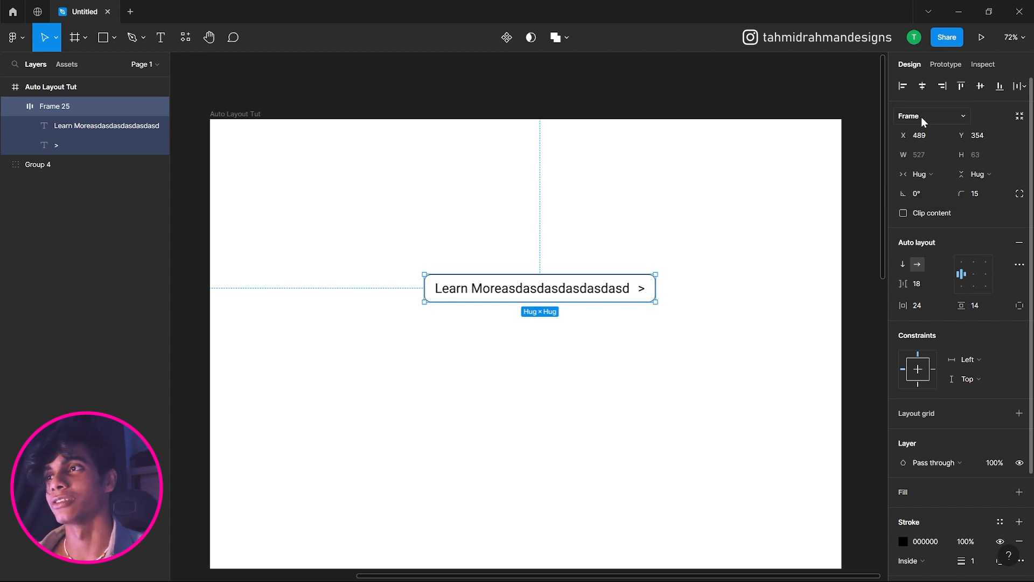
{"action": "left_click", "coordinate": [905, 179]}
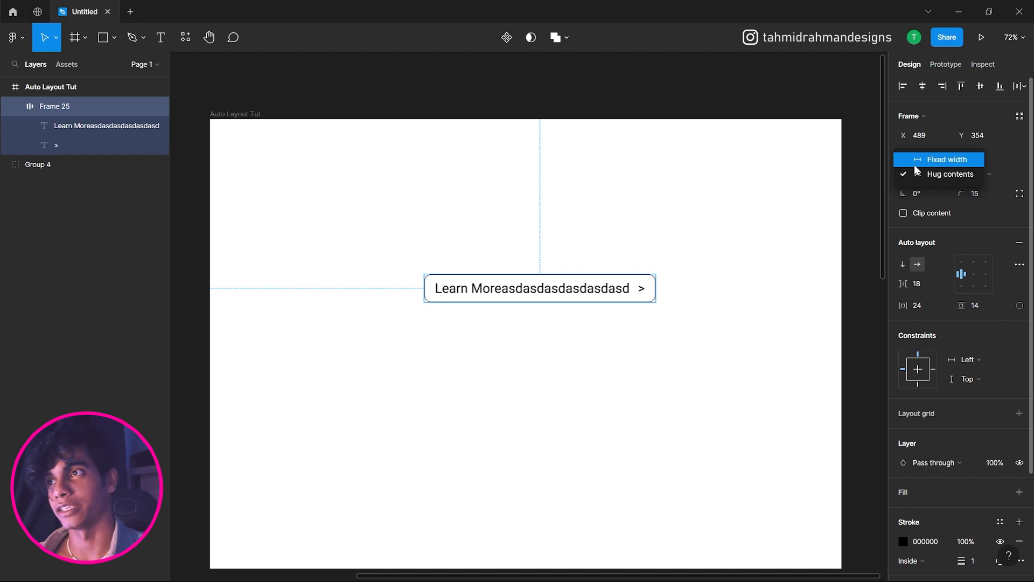
{"action": "left_click", "coordinate": [912, 190]}
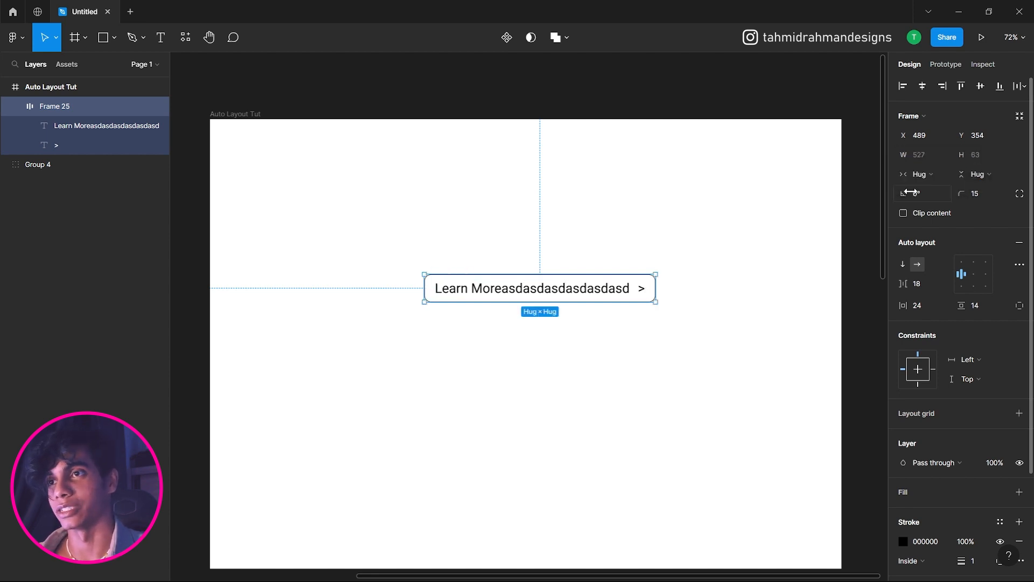
{"action": "left_click", "coordinate": [628, 289]}
{"action": "double_click", "coordinate": [628, 289]}
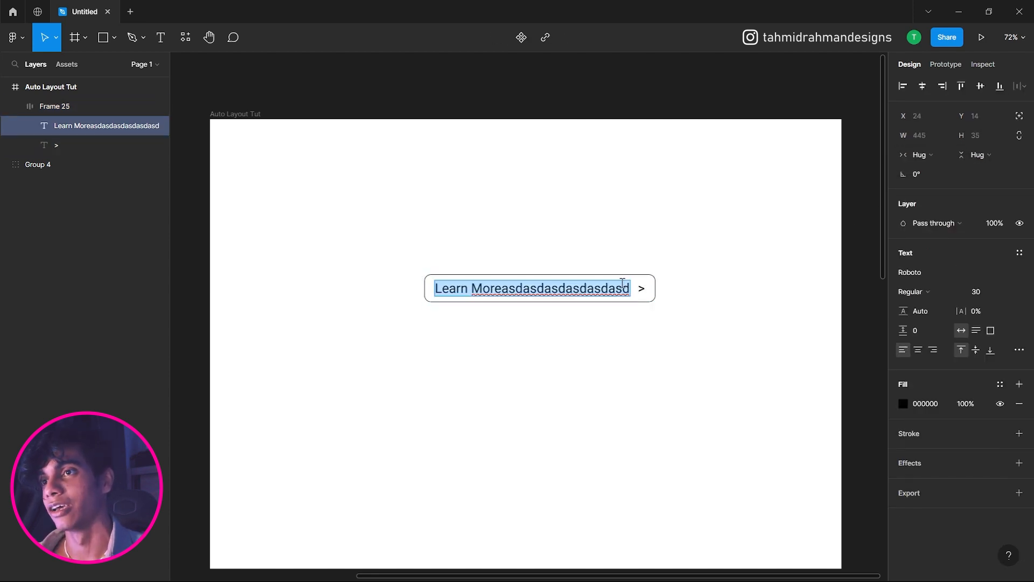
{"action": "key", "text": "Escape"}
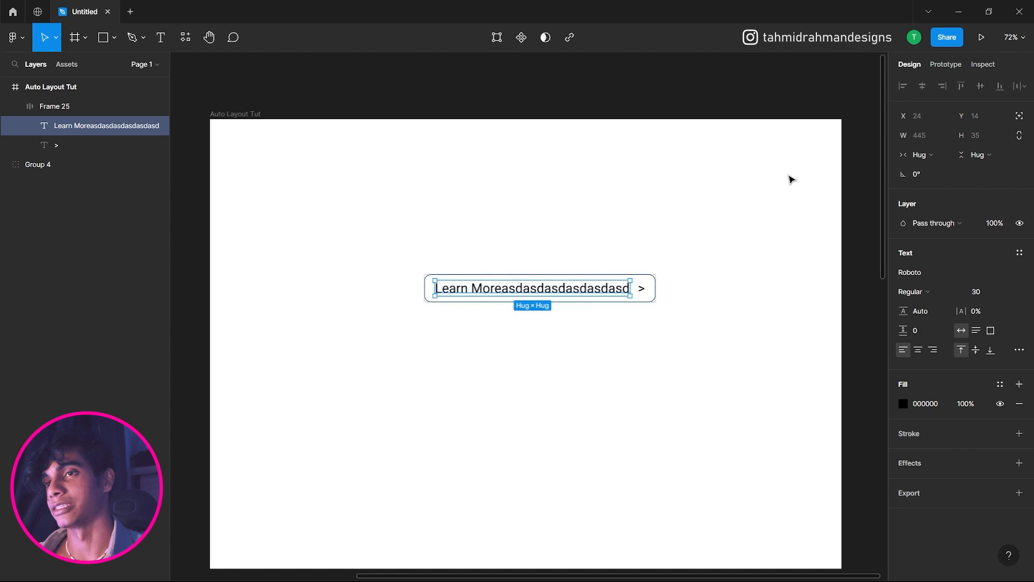
{"action": "left_click", "coordinate": [646, 280]}
{"action": "left_click", "coordinate": [605, 291]}
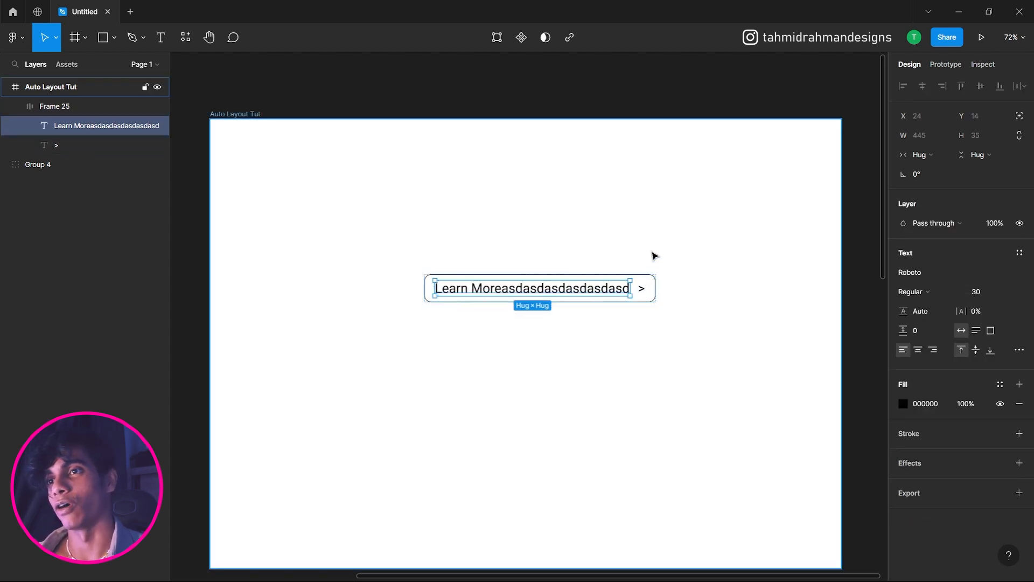
Undo the button's move and the extra characters added to the "Learn More" text
{"action": "key", "text": "ctrl+z"}
{"action": "key", "text": "ctrl+z"}
{"action": "key", "text": "ctrl+z"}
{"action": "key", "text": "ctrl+z"}
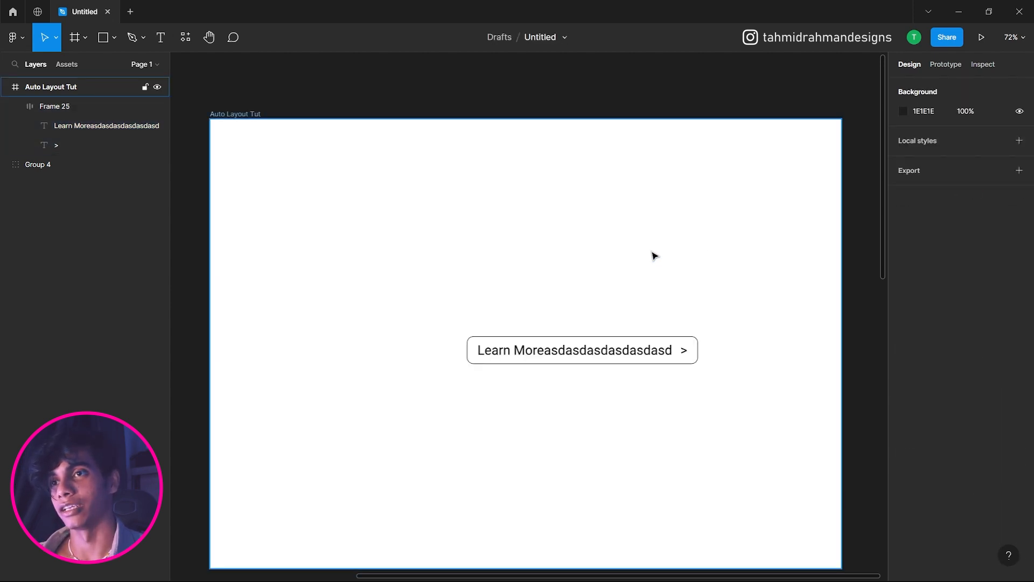
{"action": "key", "text": "ctrl+z"}
{"action": "key", "text": "ctrl+z"}
{"action": "key", "text": "ctrl+z"}
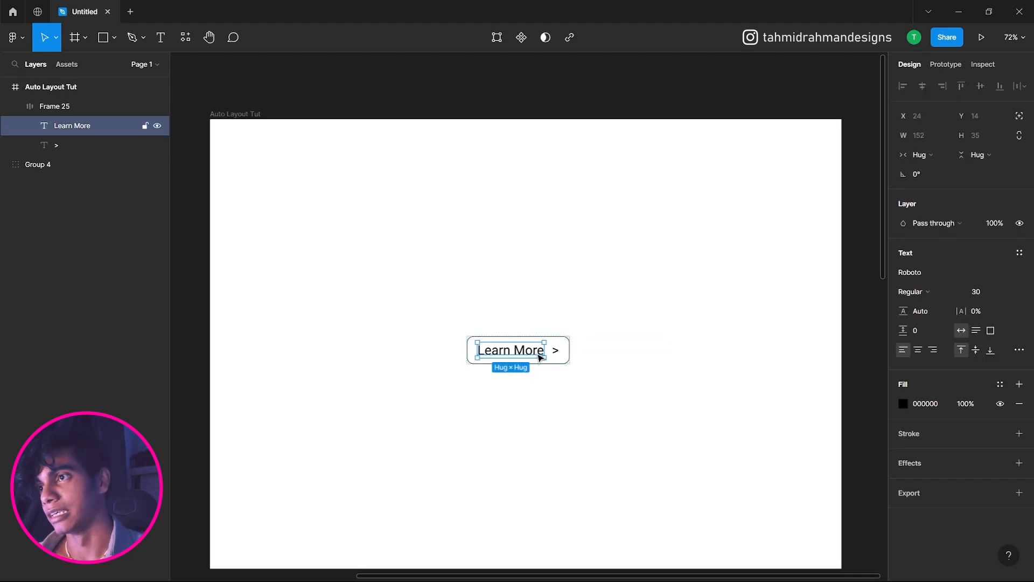
Try auto height on the "Learn More" text with a long run of "s" characters appended, and undo the test
{"action": "left_click", "coordinate": [976, 330]}
{"action": "double_click", "coordinate": [534, 347]}
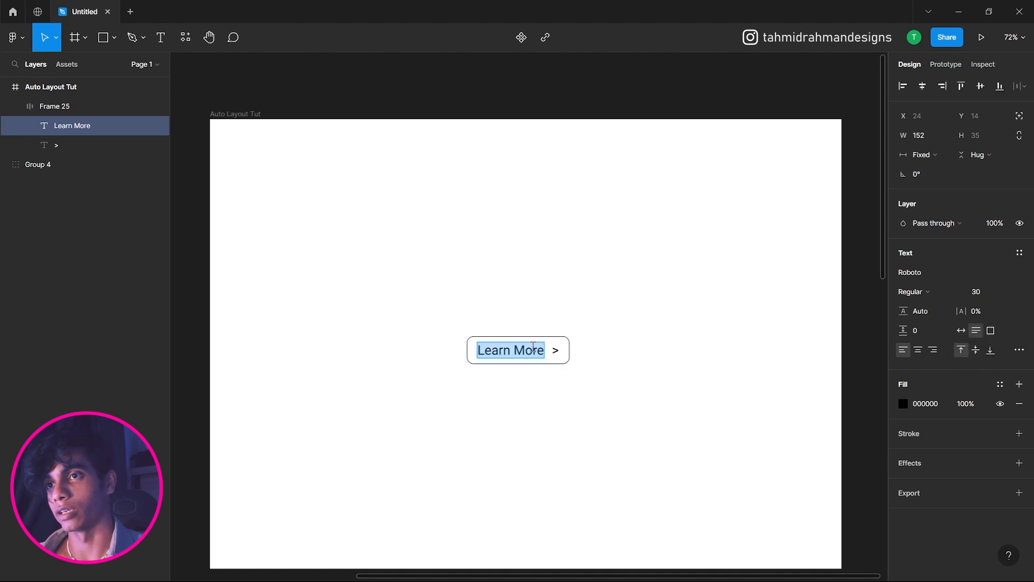
{"action": "key", "text": "Right"}
{"action": "type", "text": "sssss"}
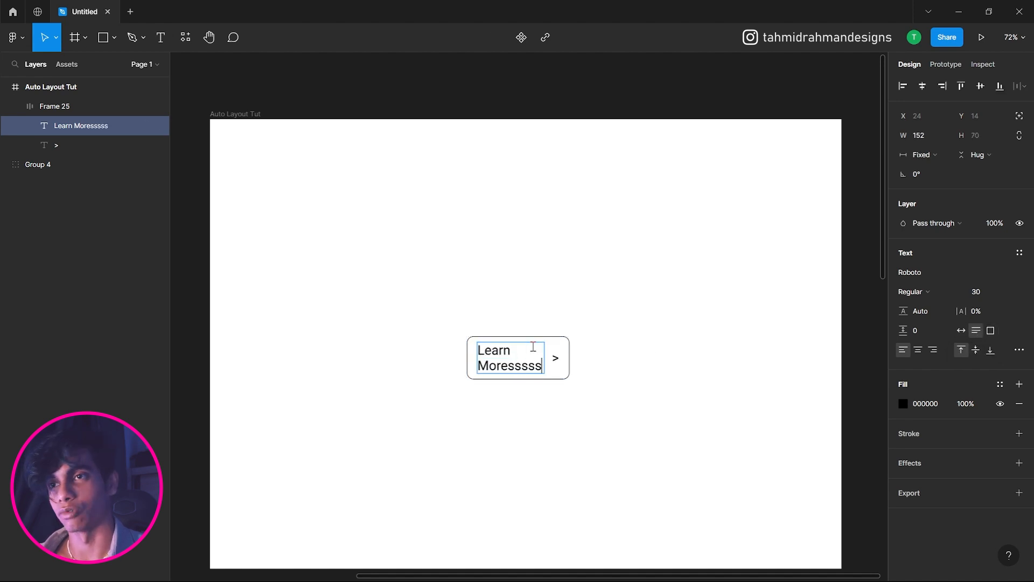
{"action": "type", "text": "sssssssssssssssssssssssssssssssssss"}
{"action": "left_click", "coordinate": [618, 307]}
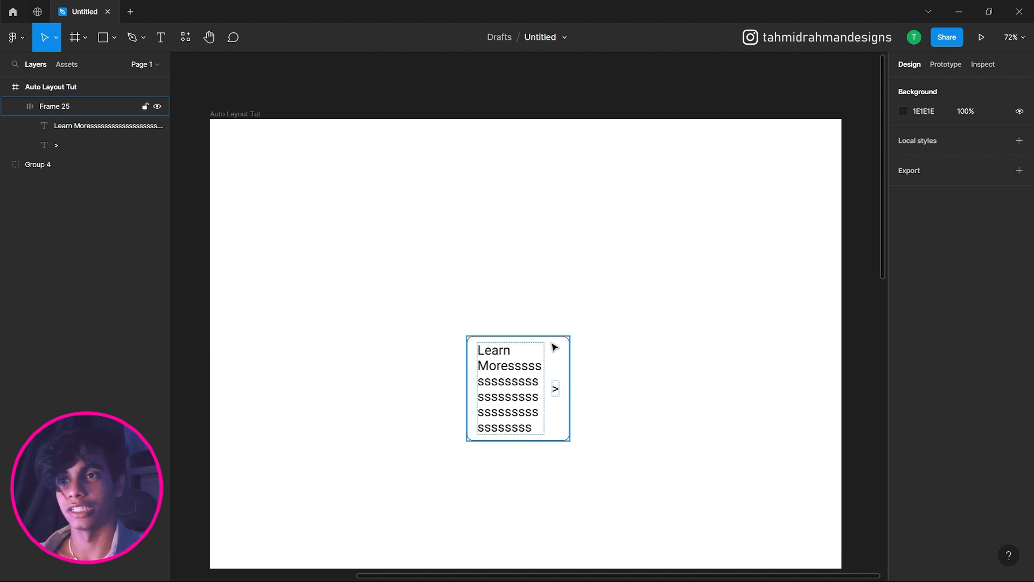
{"action": "key", "text": "ctrl+z"}
{"action": "key", "text": "ctrl+z"}
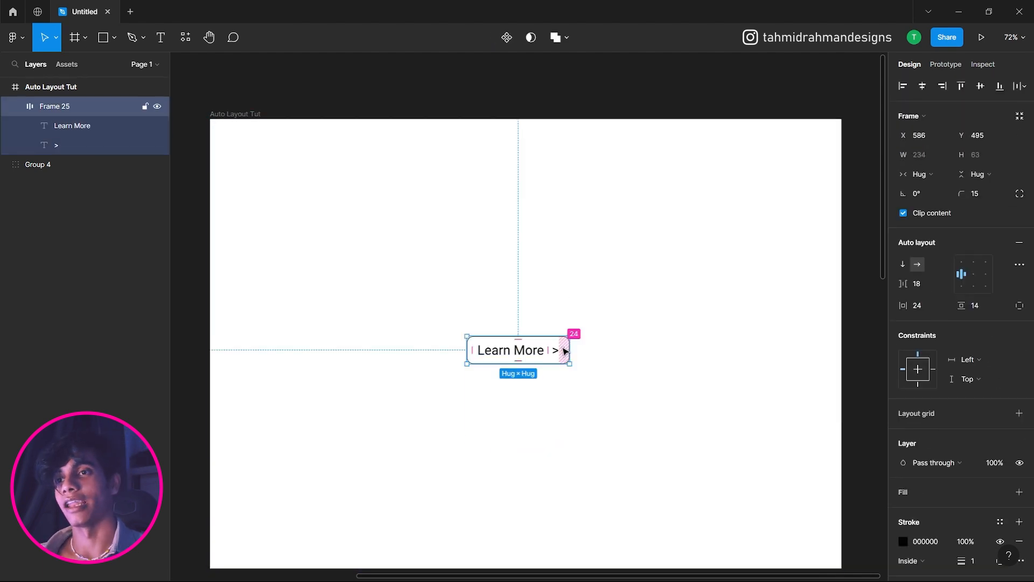
Move the button to the upper-right area of the Auto Layout Tut frame, at about X 1078, Y 101
{"action": "left_click", "coordinate": [636, 336]}
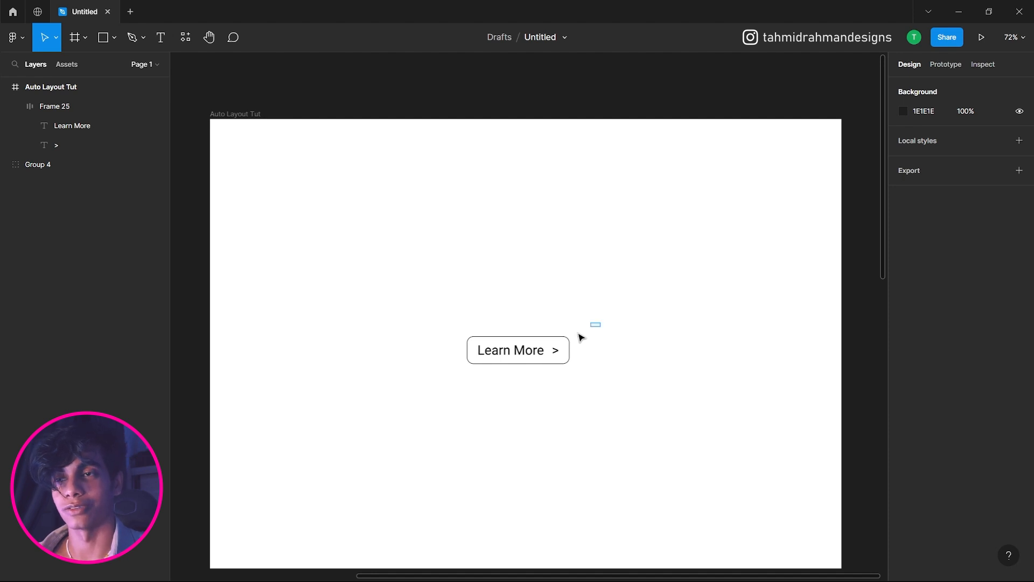
{"action": "left_click", "coordinate": [567, 350]}
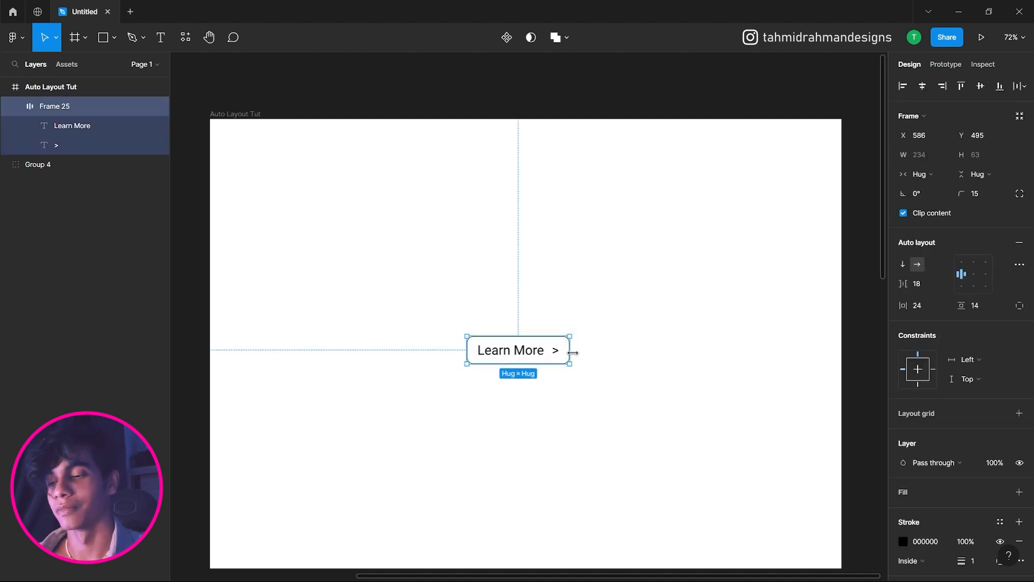
{"action": "left_click", "coordinate": [601, 336]}
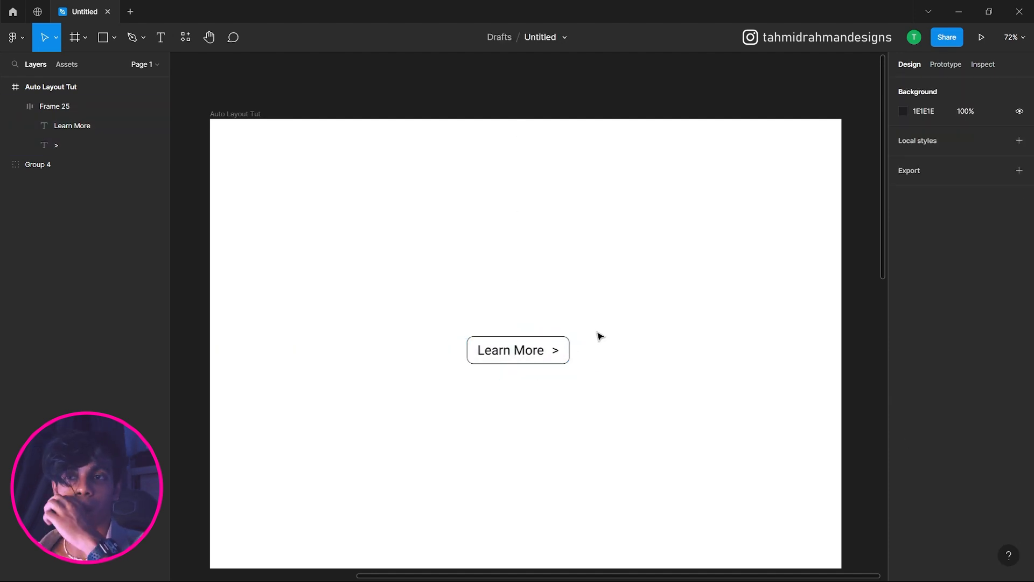
{"action": "left_click_drag", "start_coordinate": [512, 349], "coordinate": [728, 173]}
{"action": "left_click", "coordinate": [617, 255]}
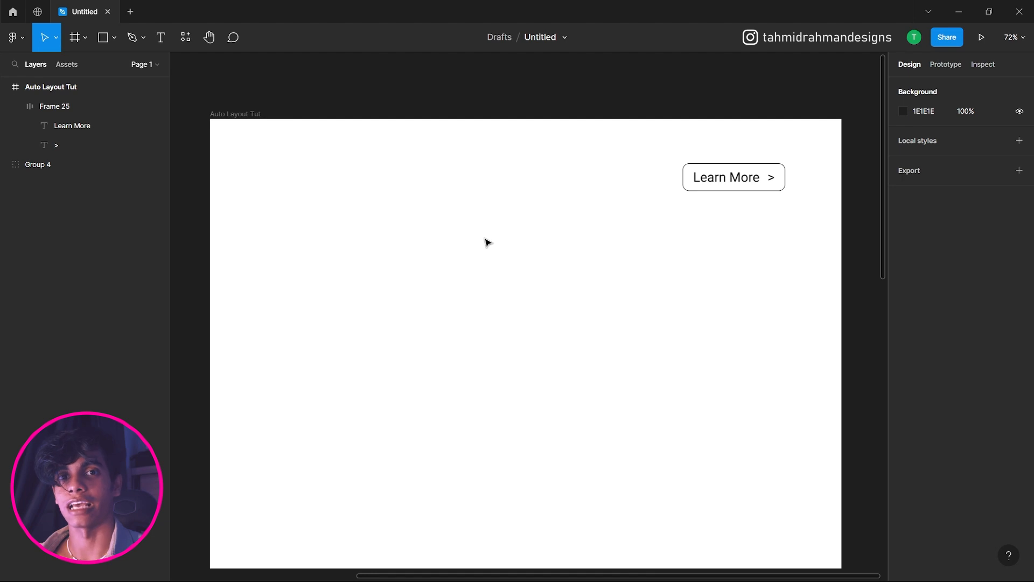
Copy the Nike shoe image from Group 4 and place it inside the Auto Layout Tut frame at about X 243, Y 132
{"action": "scroll", "coordinate": [487, 242], "scroll_direction": "down", "scroll_amount": 2}
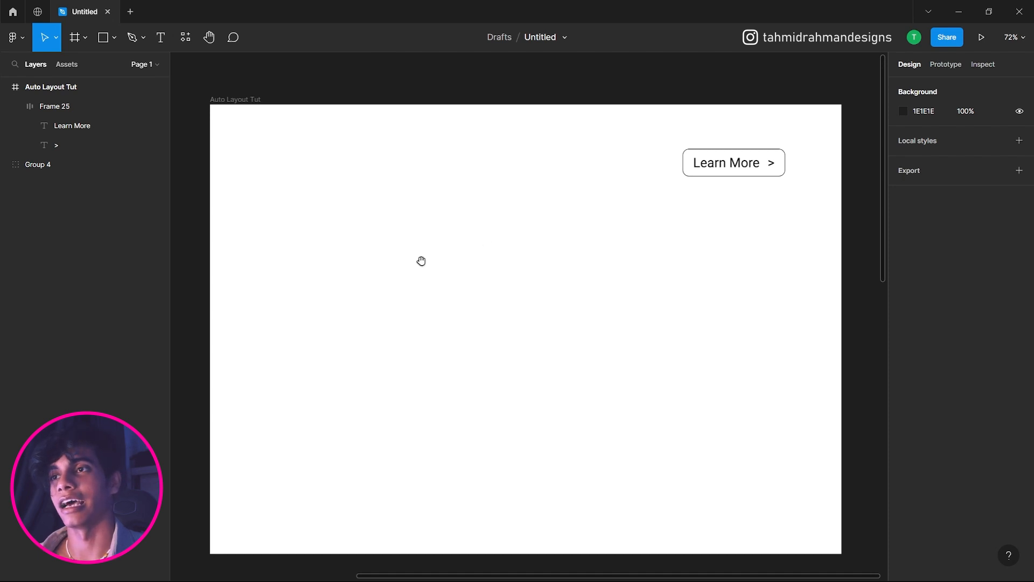
{"action": "scroll", "coordinate": [421, 261], "scroll_direction": "left", "scroll_amount": 6}
{"action": "left_click", "coordinate": [361, 188]}
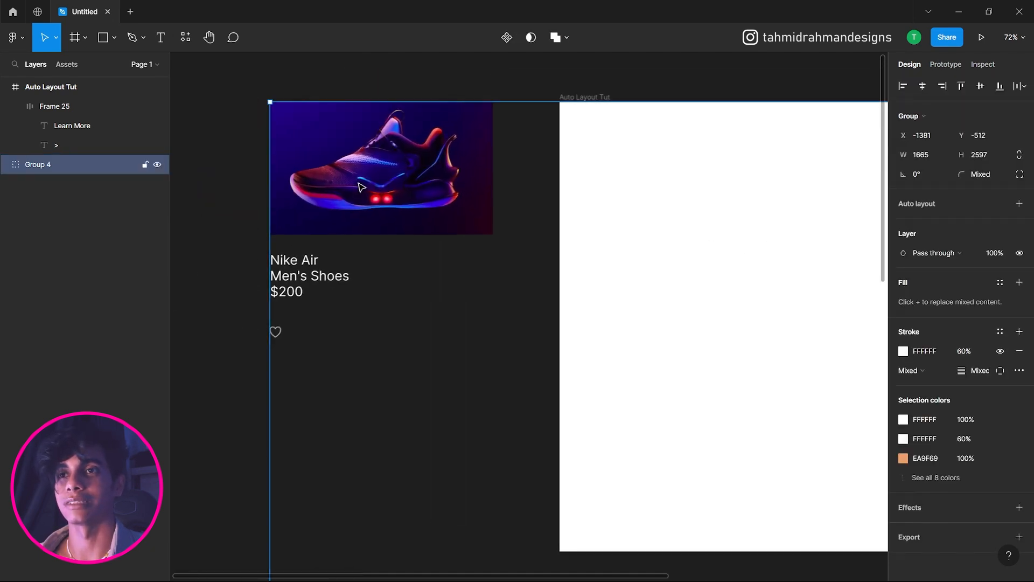
{"action": "double_click", "coordinate": [360, 189]}
{"action": "key", "text": "ctrl+c"}
{"action": "left_click_drag", "start_coordinate": [682, 160], "coordinate": [228, 153]}
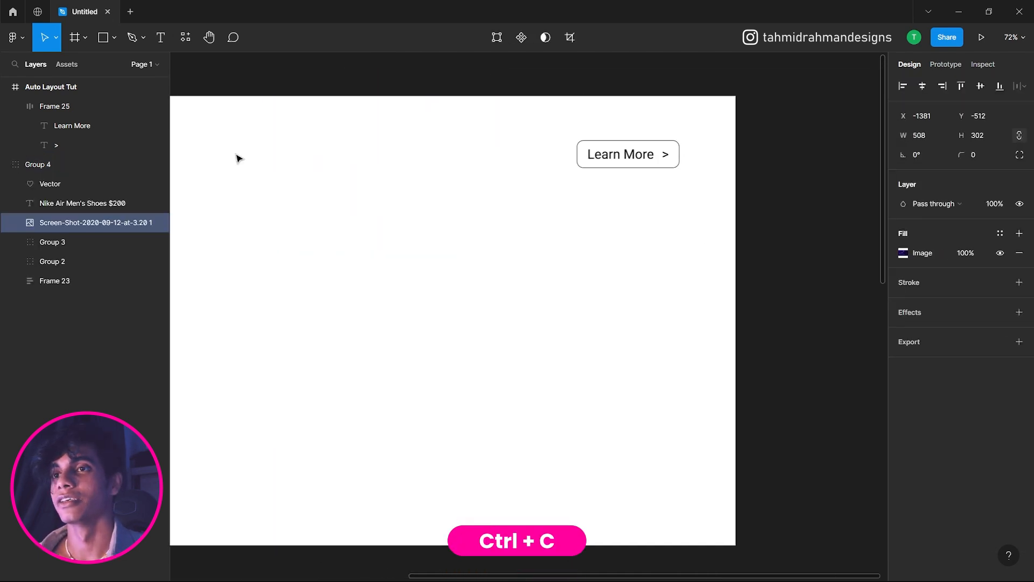
{"action": "left_click", "coordinate": [306, 158]}
{"action": "left_click_drag", "start_coordinate": [284, 208], "coordinate": [429, 189]}
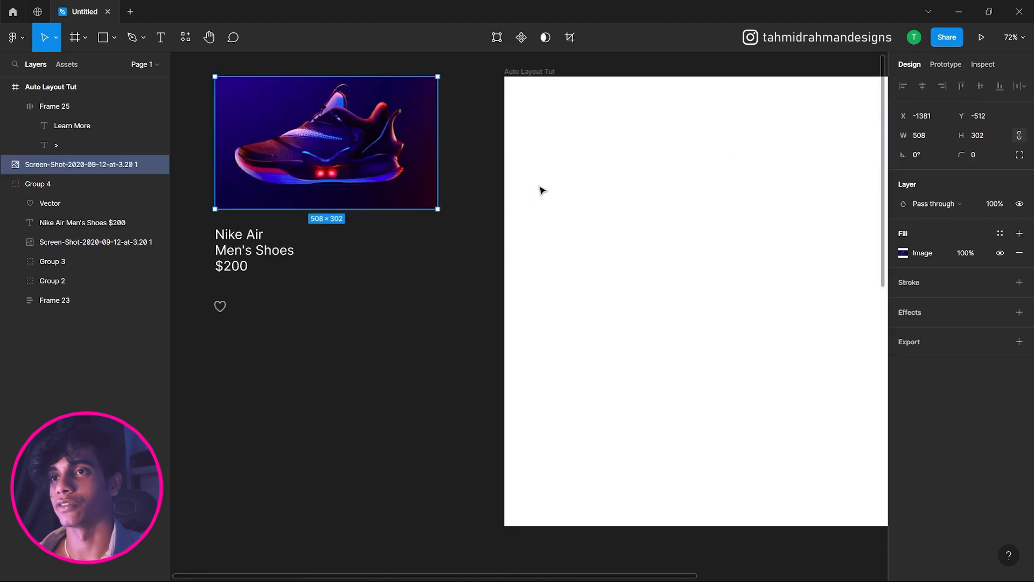
{"action": "key", "text": "ctrl+v"}
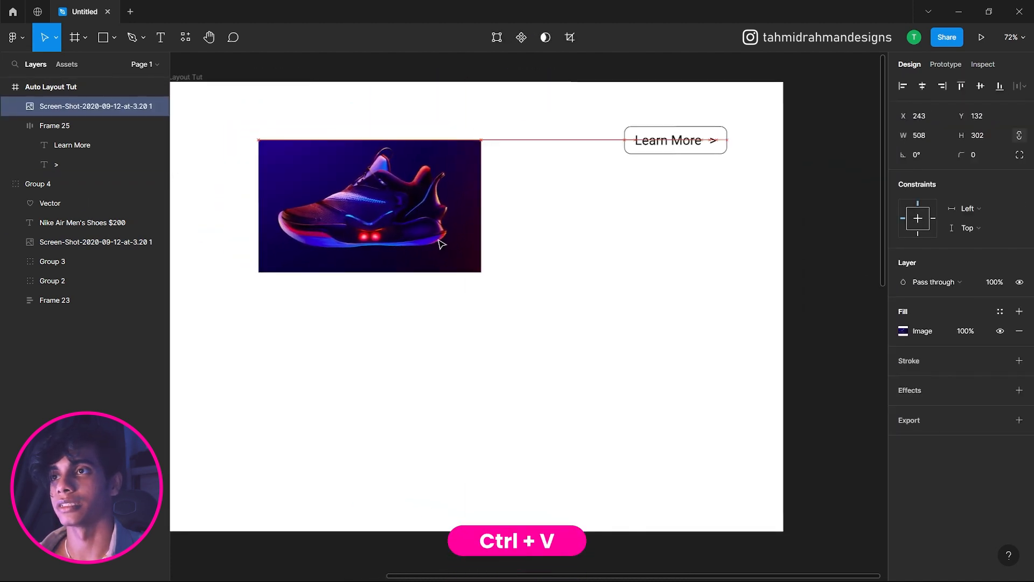
{"action": "left_click", "coordinate": [706, 147]}
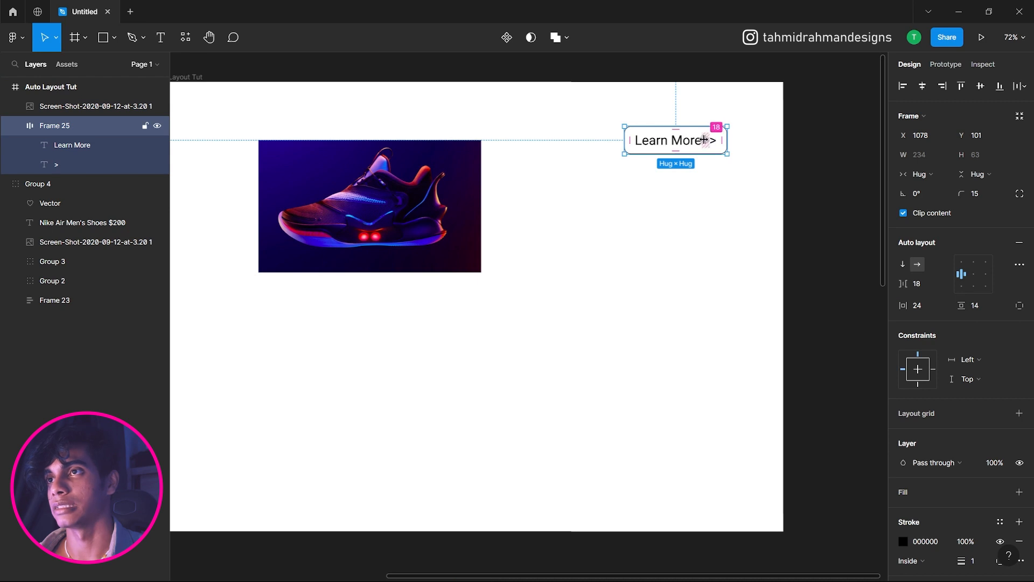
Move the "Learn More >" button into the Auto Layout Tut frame's upper-right corner, at about X 1183, Y 24
{"action": "left_click_drag", "start_coordinate": [706, 141], "coordinate": [734, 115]}
{"action": "key", "text": "ctrl+z"}
{"action": "left_click_drag", "start_coordinate": [669, 145], "coordinate": [716, 112]}
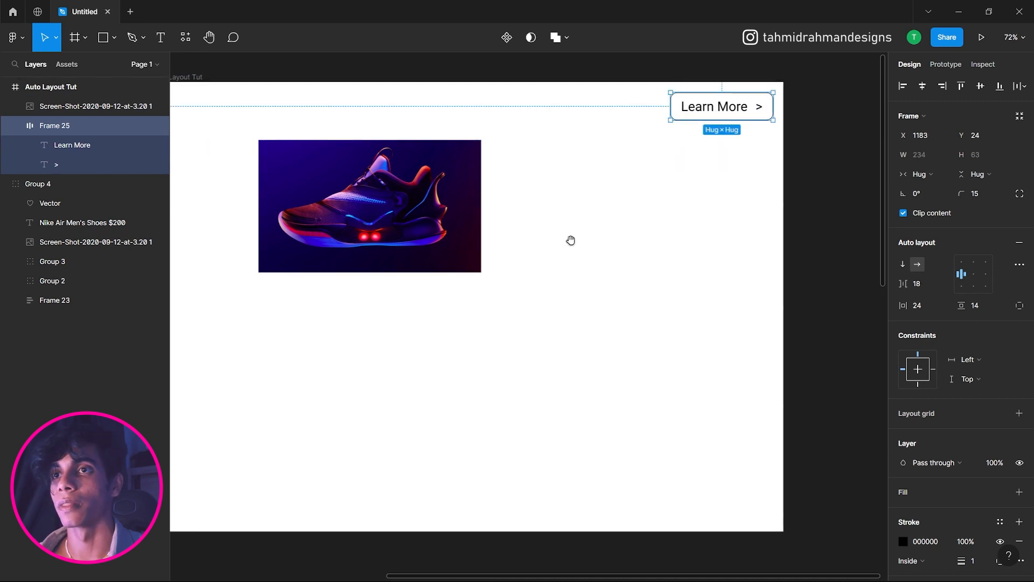
{"action": "left_click_drag", "start_coordinate": [571, 240], "coordinate": [618, 232]}
{"action": "left_click", "coordinate": [616, 240]}
Reposition the shoe image near the upper middle of the Auto Layout Tut frame, at about X 403, Y 102
{"action": "left_click_drag", "start_coordinate": [446, 217], "coordinate": [581, 257]}
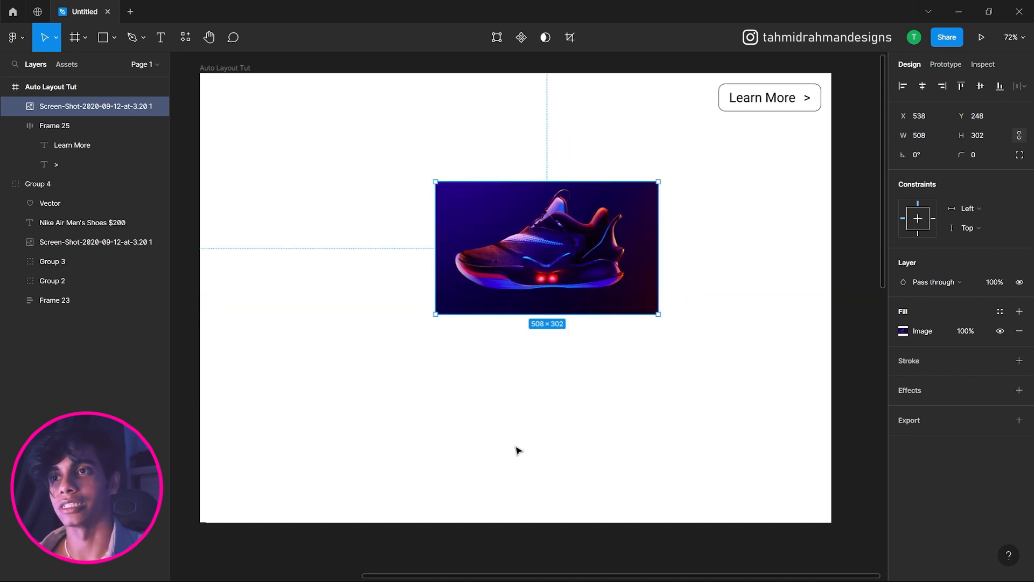
{"action": "left_click", "coordinate": [473, 425]}
{"action": "left_click_drag", "start_coordinate": [616, 233], "coordinate": [557, 168]}
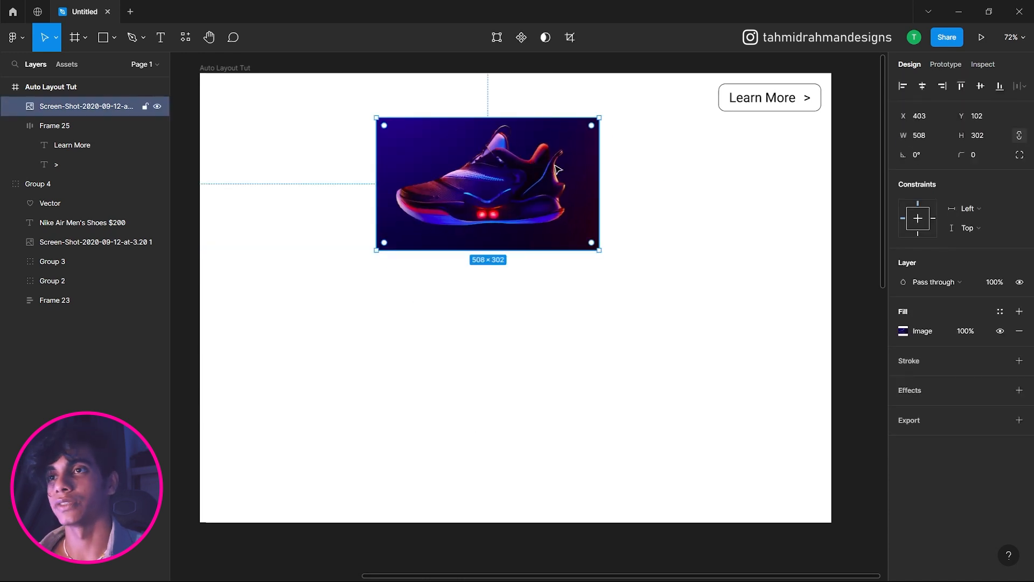
{"action": "left_click", "coordinate": [104, 45]}
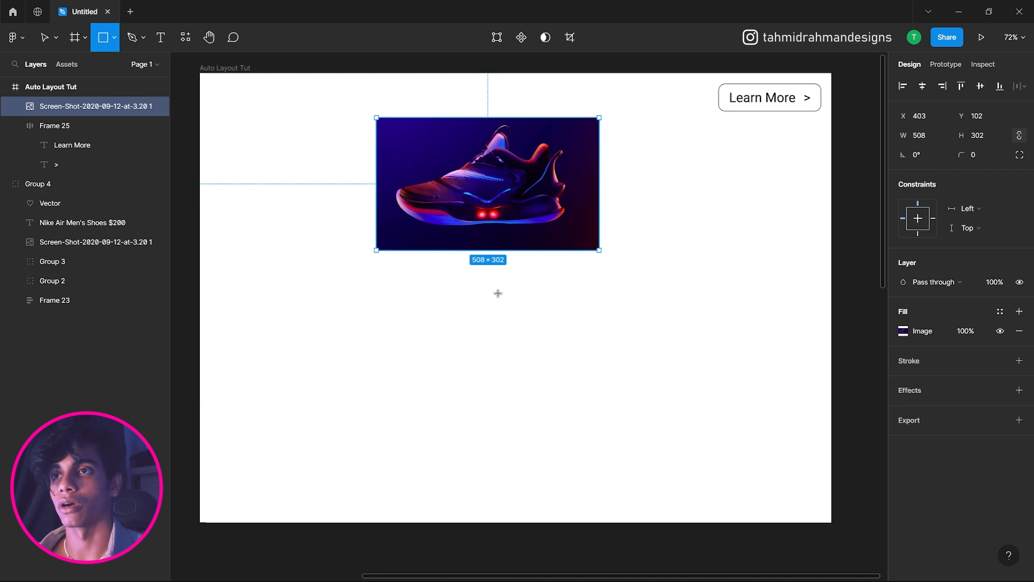
{"action": "left_click_drag", "start_coordinate": [503, 159], "coordinate": [548, 203]}
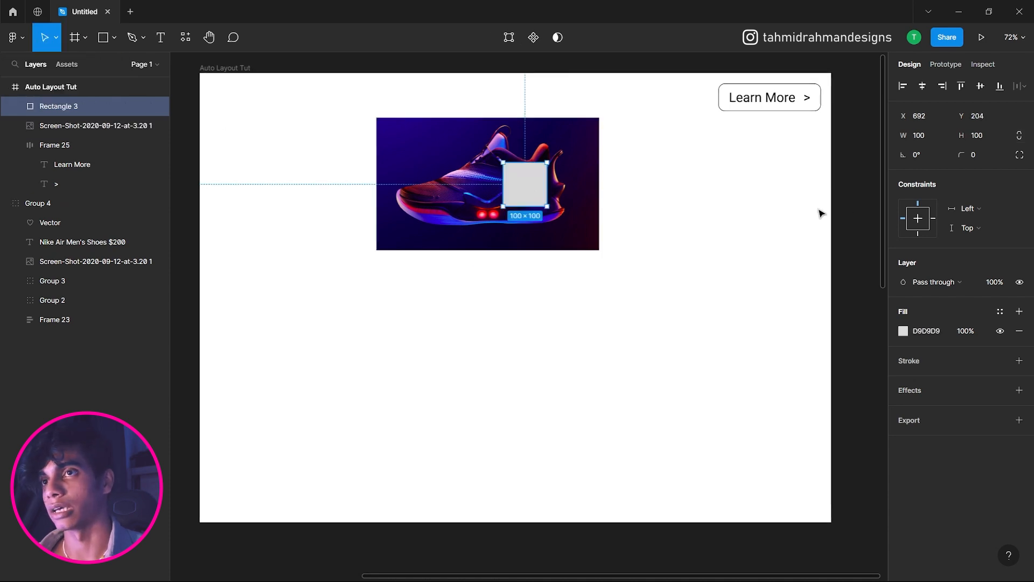
{"action": "key", "text": "ctrl+z"}
{"action": "left_click", "coordinate": [702, 184]}
Round only the two top corners of the shoe image with a radius of 30
{"action": "left_click", "coordinate": [519, 168]}
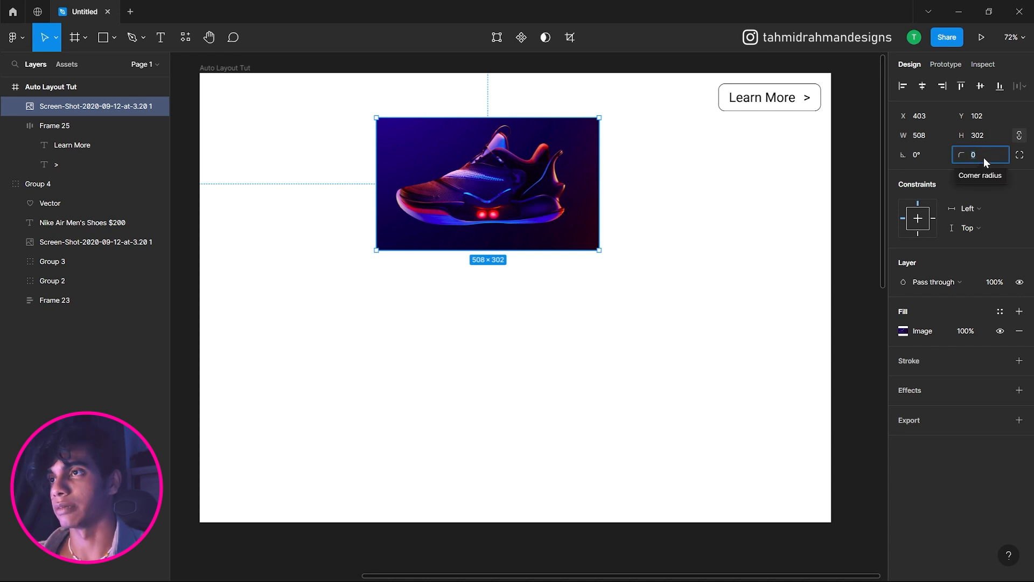
{"action": "left_click", "coordinate": [1019, 155]}
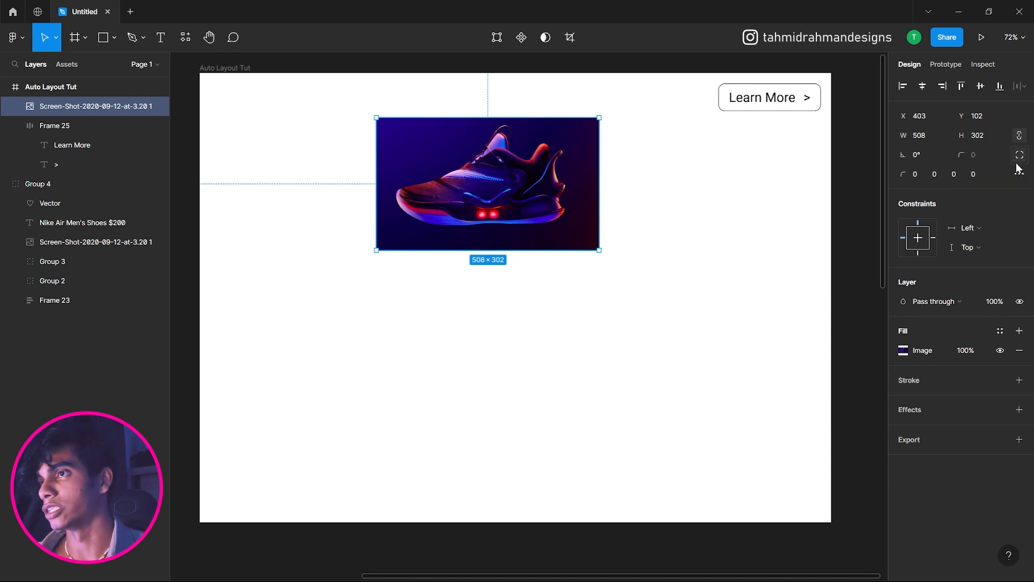
{"action": "left_click", "coordinate": [923, 173]}
{"action": "type", "text": "30"}
{"action": "key", "text": "Tab"}
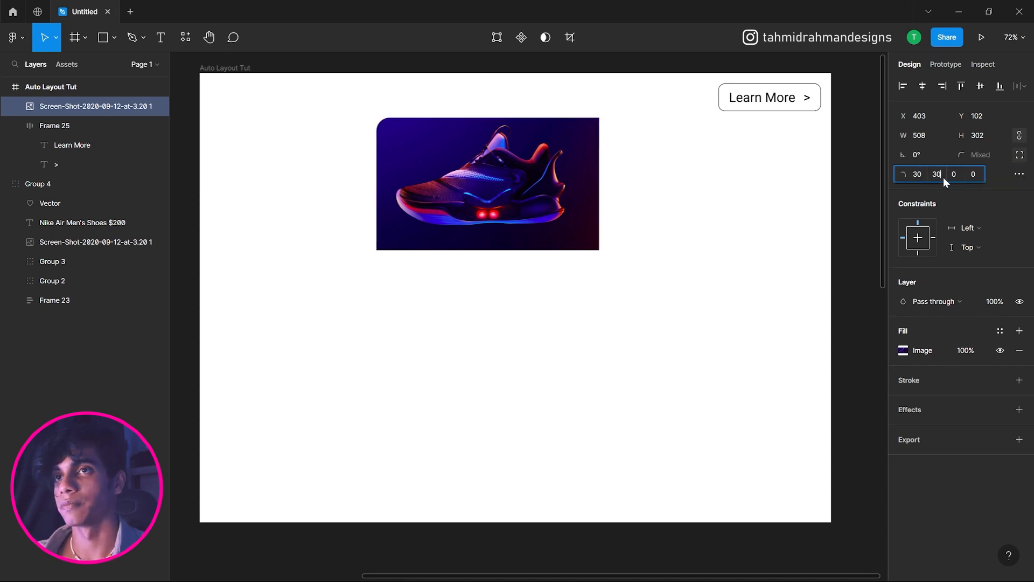
{"action": "key", "text": "Return"}
{"action": "left_click", "coordinate": [711, 247]}
{"action": "left_click", "coordinate": [555, 172]}
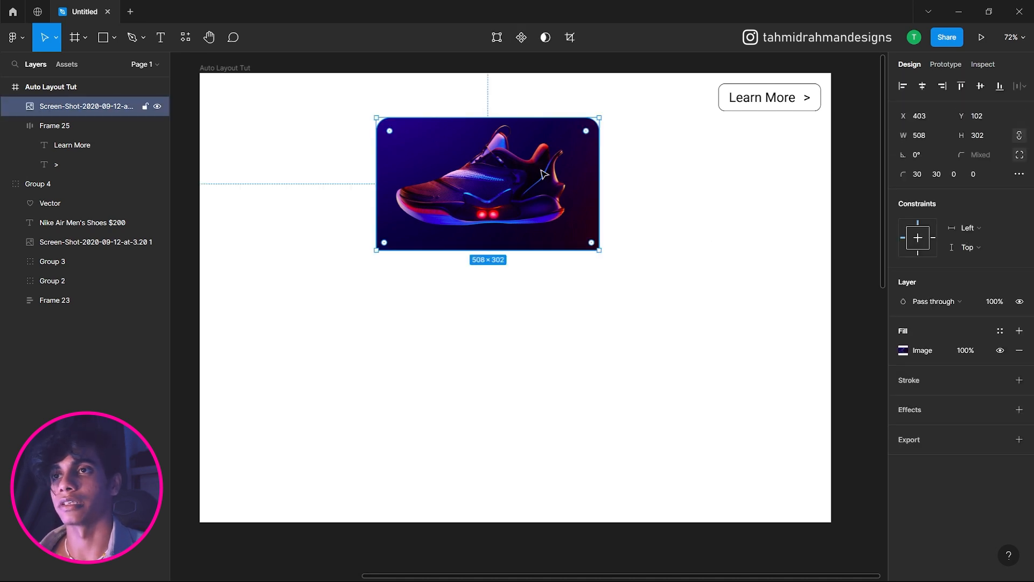
{"action": "left_click", "coordinate": [757, 199]}
{"action": "left_click", "coordinate": [506, 183]}
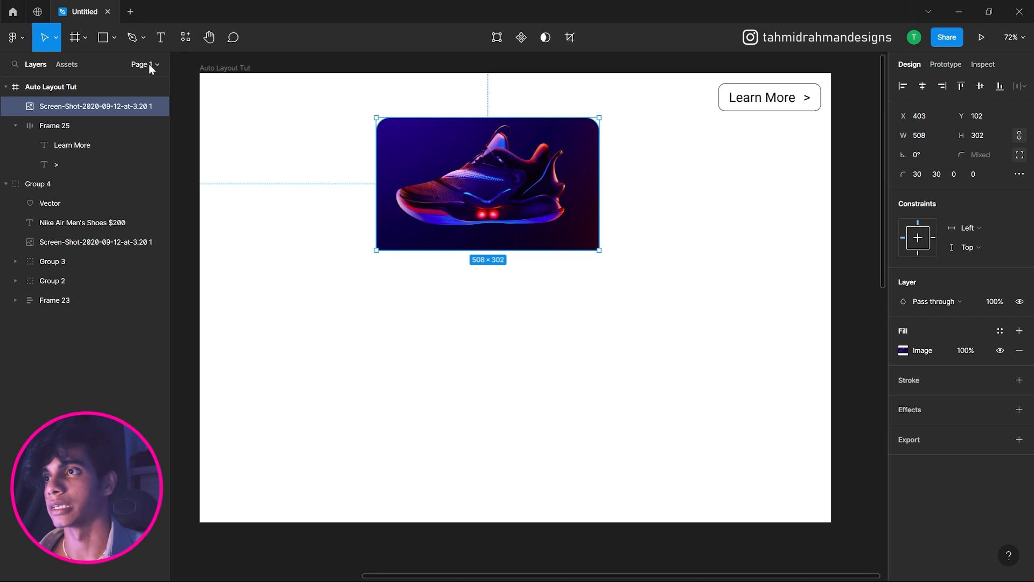
{"action": "left_click", "coordinate": [115, 46]}
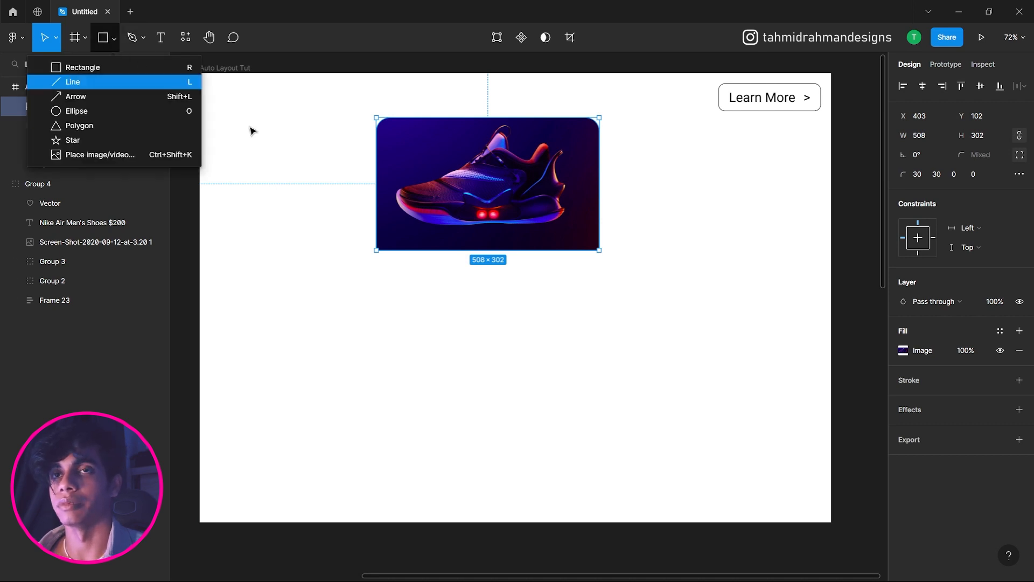
{"action": "left_click", "coordinate": [87, 67]}
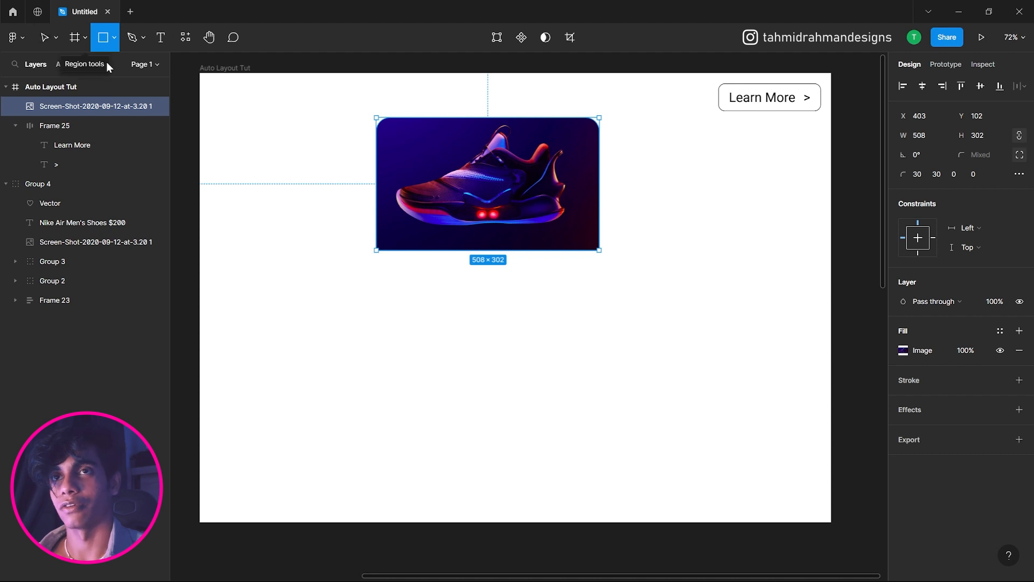
{"action": "left_click", "coordinate": [46, 38]}
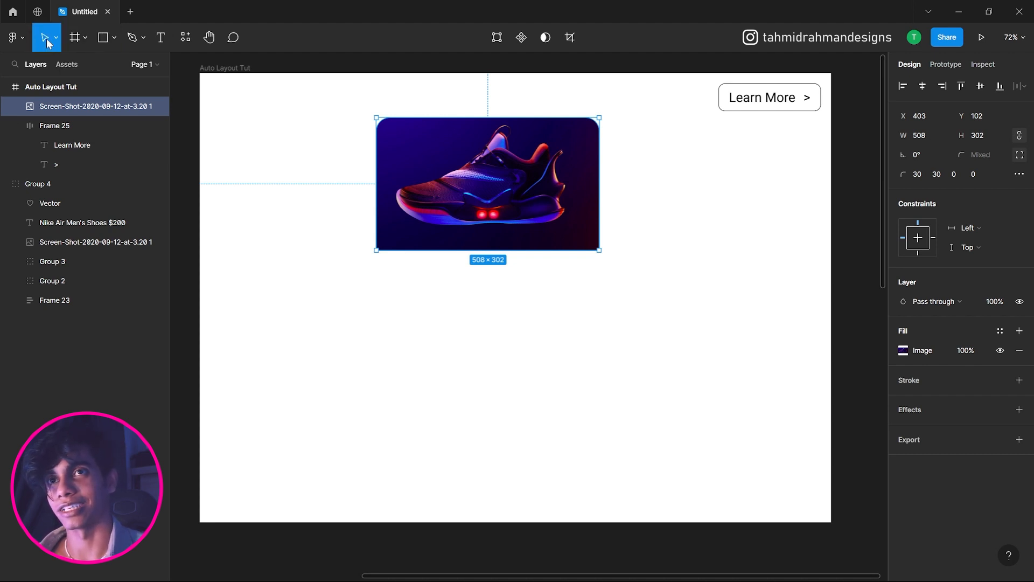
Add the text "Nike Air Max" below the shoe image, at about X 514, Y 466
{"action": "left_click", "coordinate": [152, 40]}
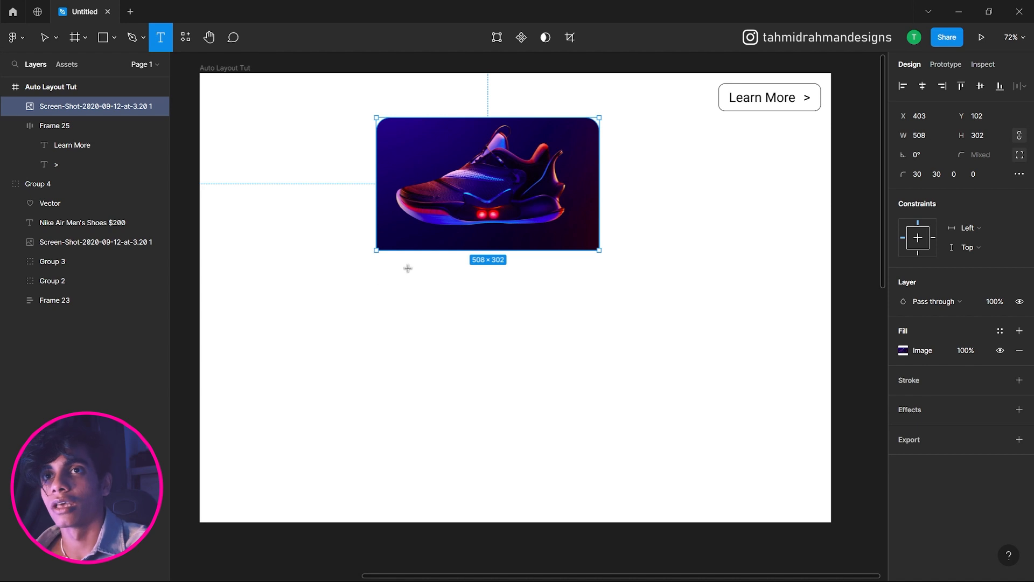
{"action": "left_click", "coordinate": [425, 277]}
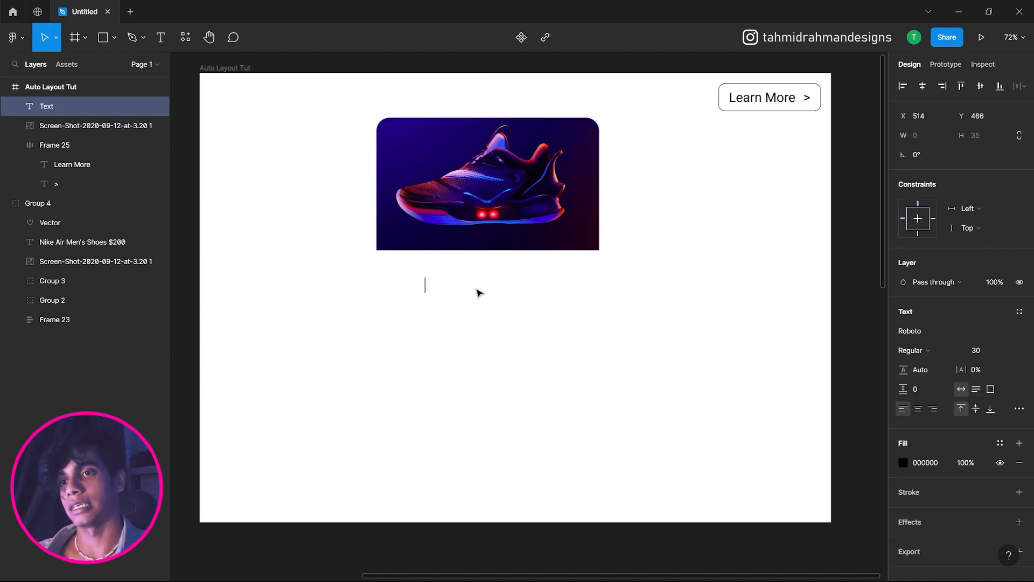
{"action": "type", "text": "Nik"}
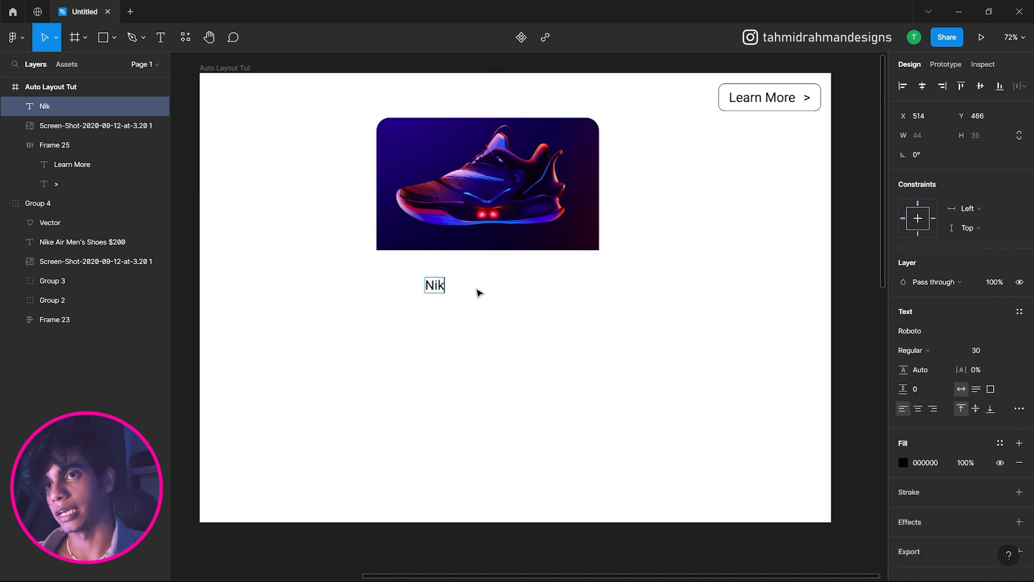
{"action": "type", "text": "e Air Max"}
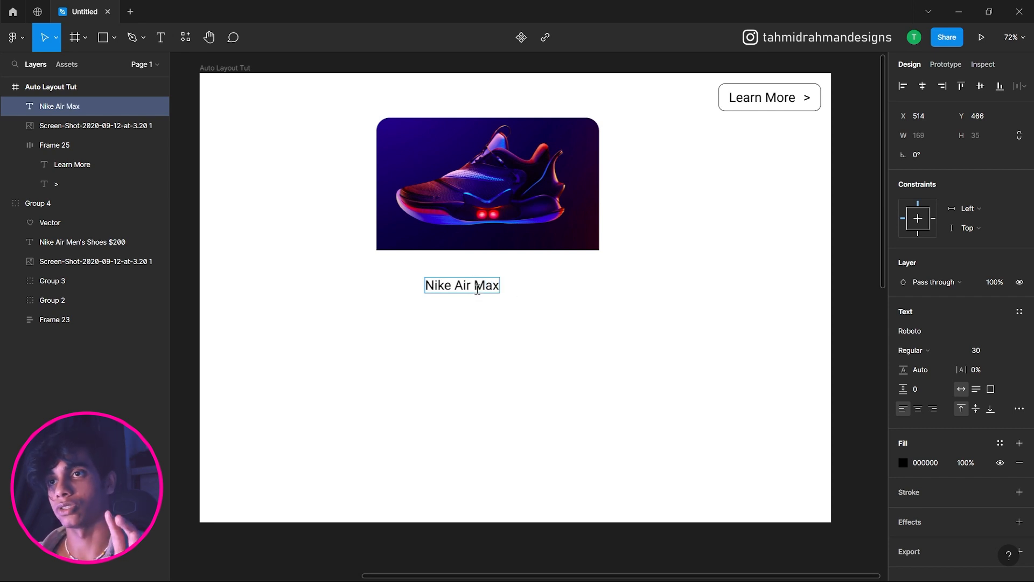
{"action": "key", "text": "Escape"}
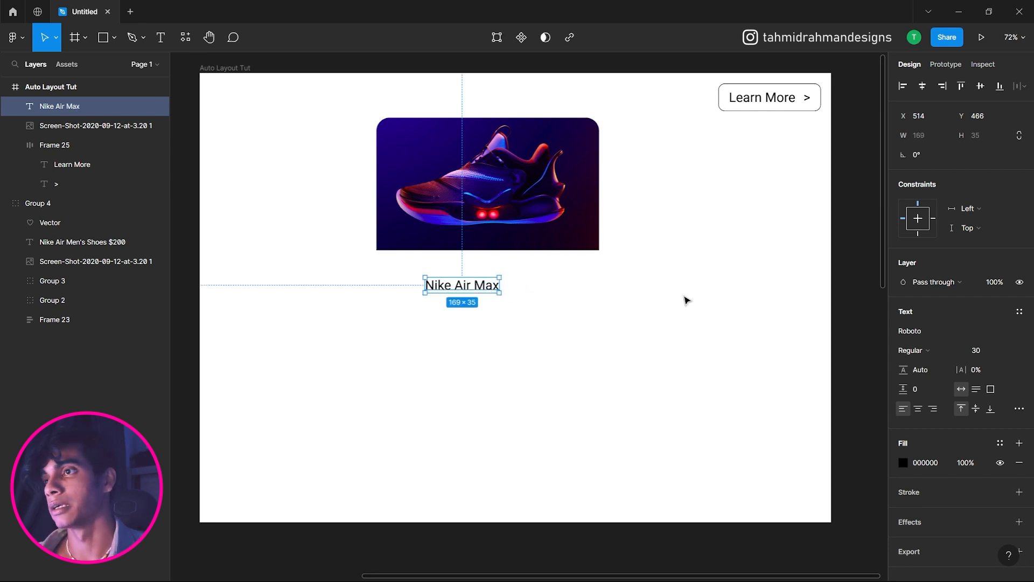
Set the "Nike Air Max" text to the Montserrat font in Bold weight
{"action": "left_click", "coordinate": [942, 330]}
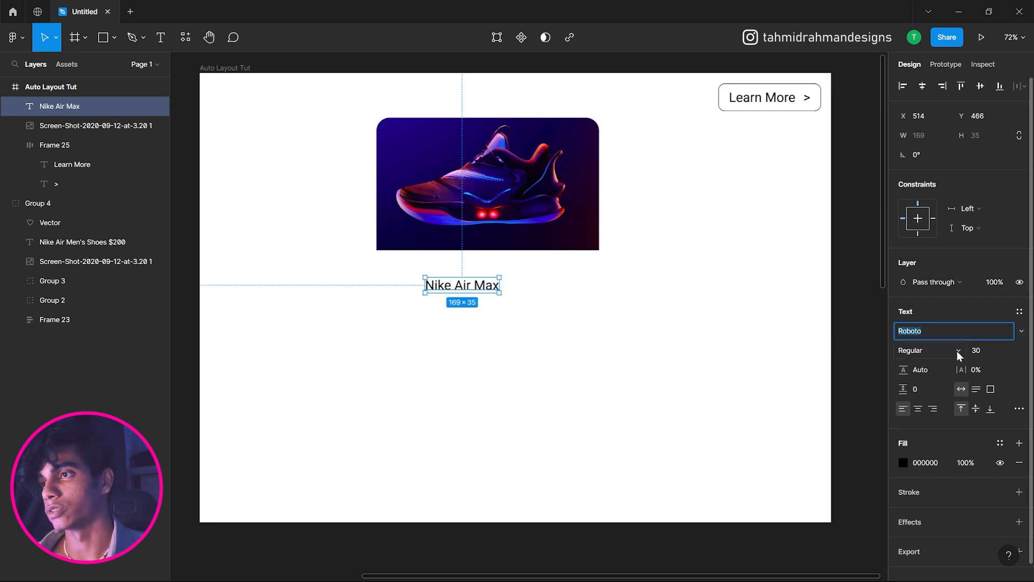
{"action": "type", "text": "Monte"}
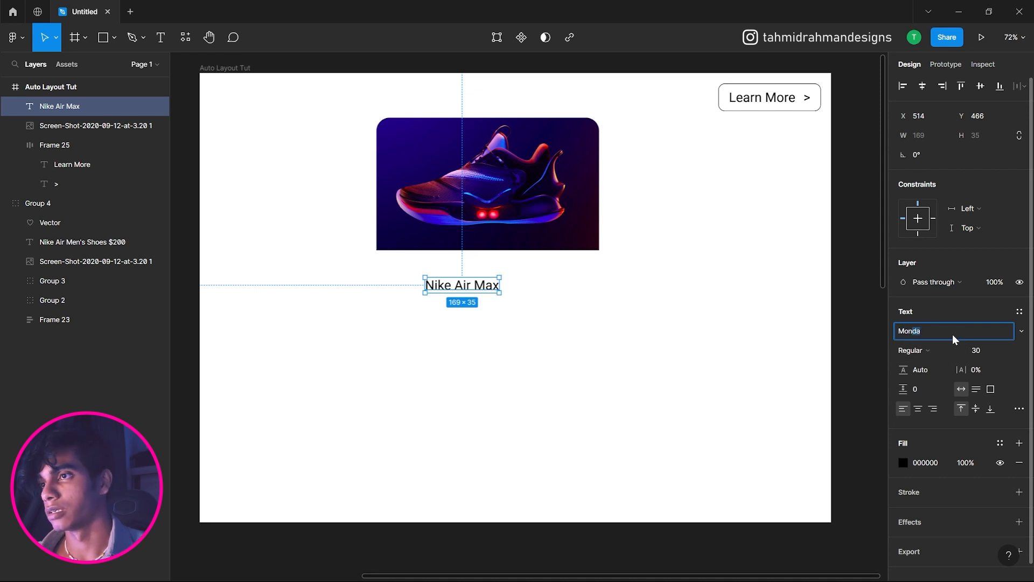
{"action": "key", "text": "BackSpace"}
{"action": "type", "text": "s"}
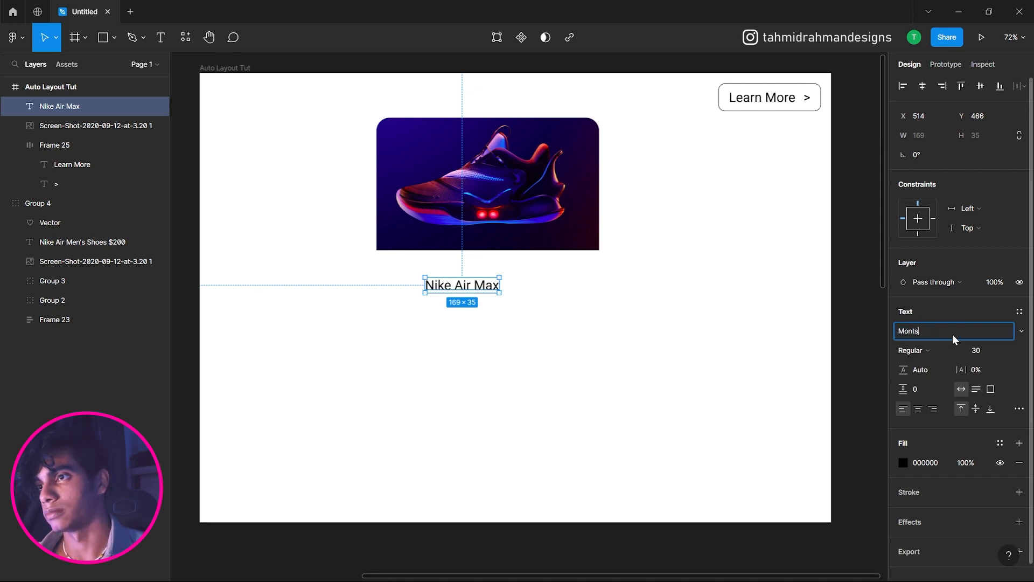
{"action": "key", "text": "Return"}
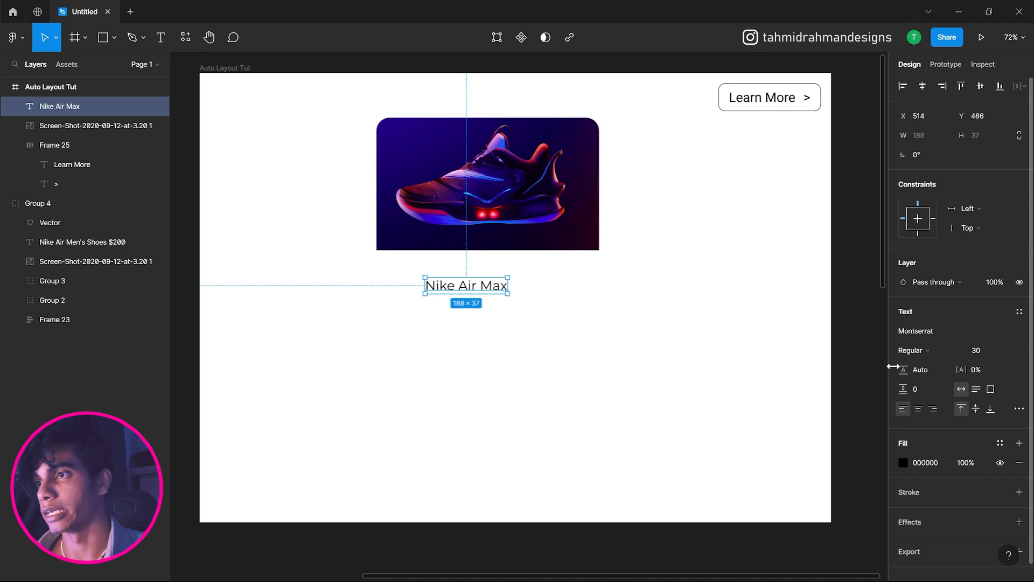
{"action": "left_click", "coordinate": [916, 353]}
{"action": "left_click", "coordinate": [937, 395]}
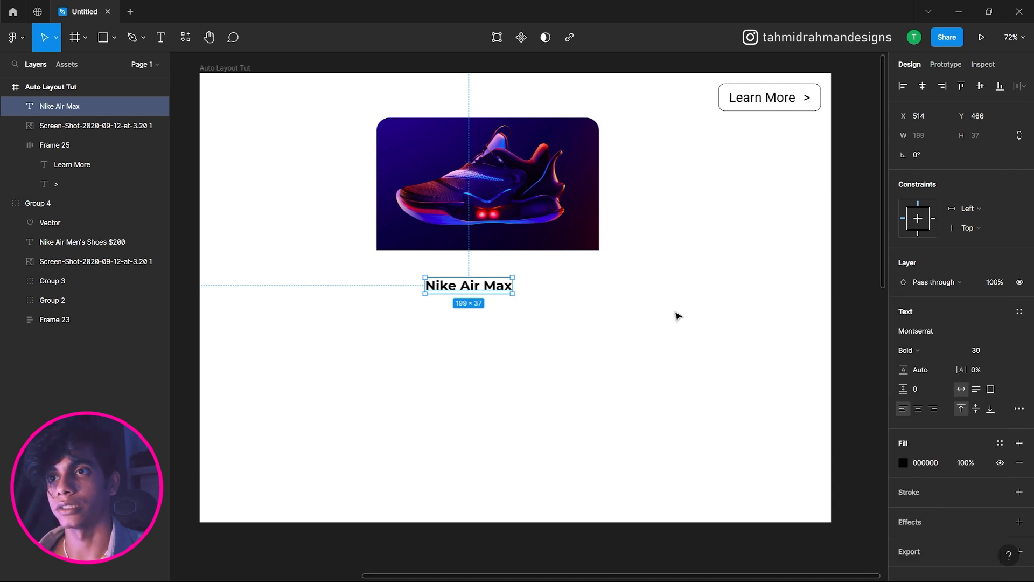
{"action": "left_click", "coordinate": [656, 296]}
{"action": "left_click", "coordinate": [503, 285]}
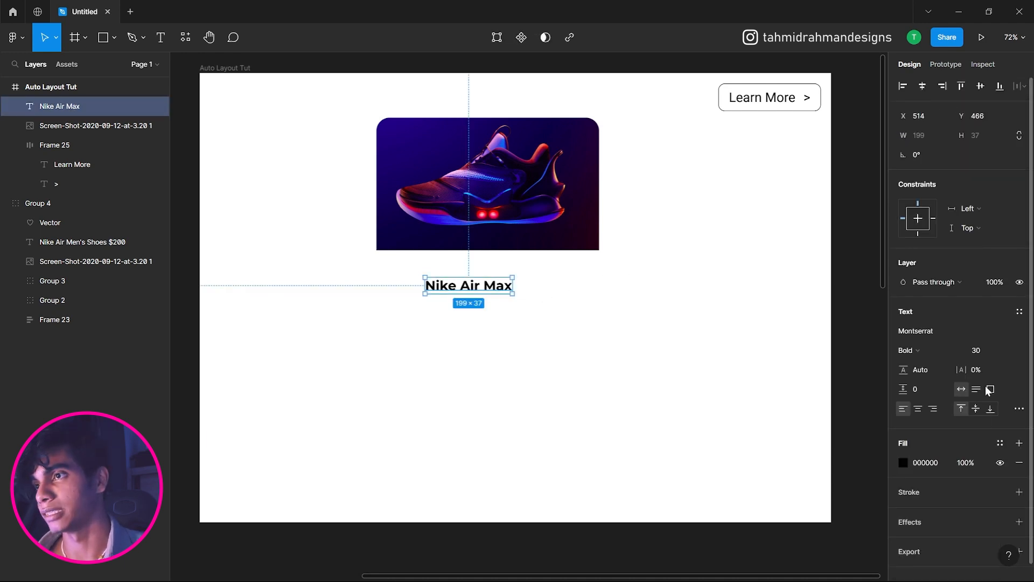
{"action": "left_click", "coordinate": [926, 355]}
{"action": "left_click", "coordinate": [926, 356]}
{"action": "left_click", "coordinate": [644, 312]}
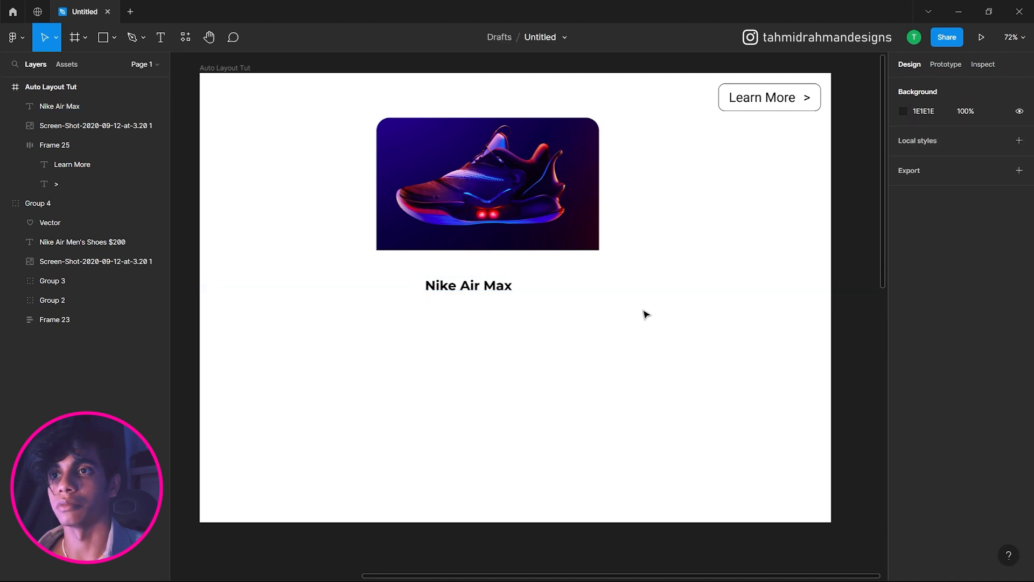
Set the "Nike Air Max" text size to 40 and move it just under the shoe image, at about X 428, Y 427
{"action": "left_click_drag", "start_coordinate": [478, 286], "coordinate": [436, 276]}
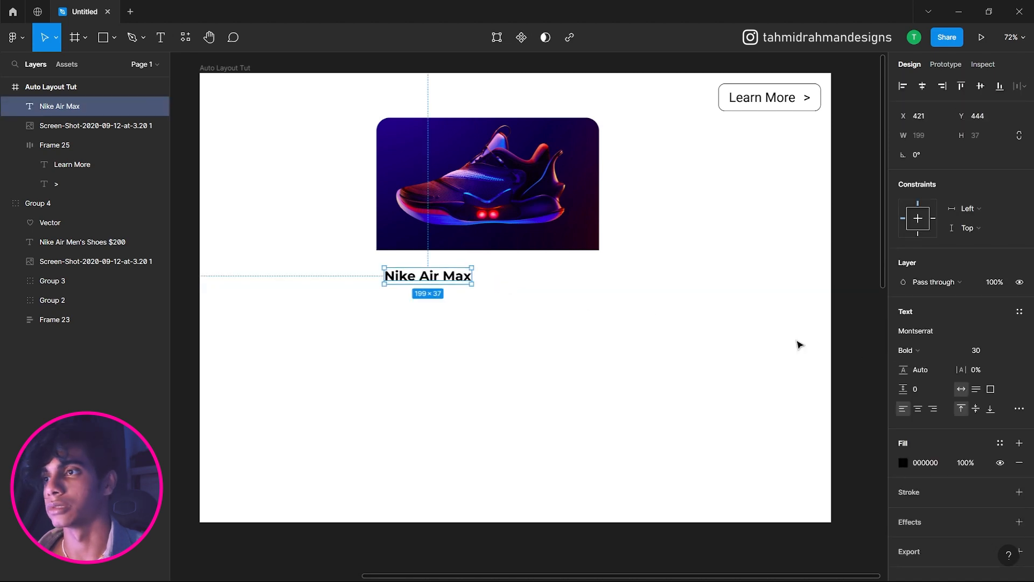
{"action": "left_click", "coordinate": [975, 354]}
{"action": "type", "text": "4"}
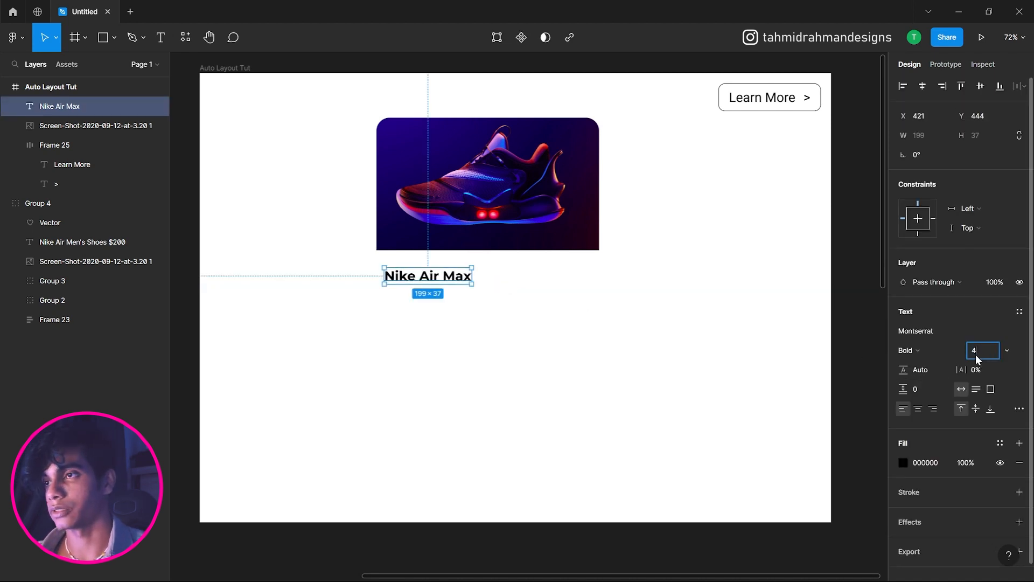
{"action": "type", "text": "0"}
{"action": "key", "text": "Return"}
{"action": "left_click", "coordinate": [607, 351]}
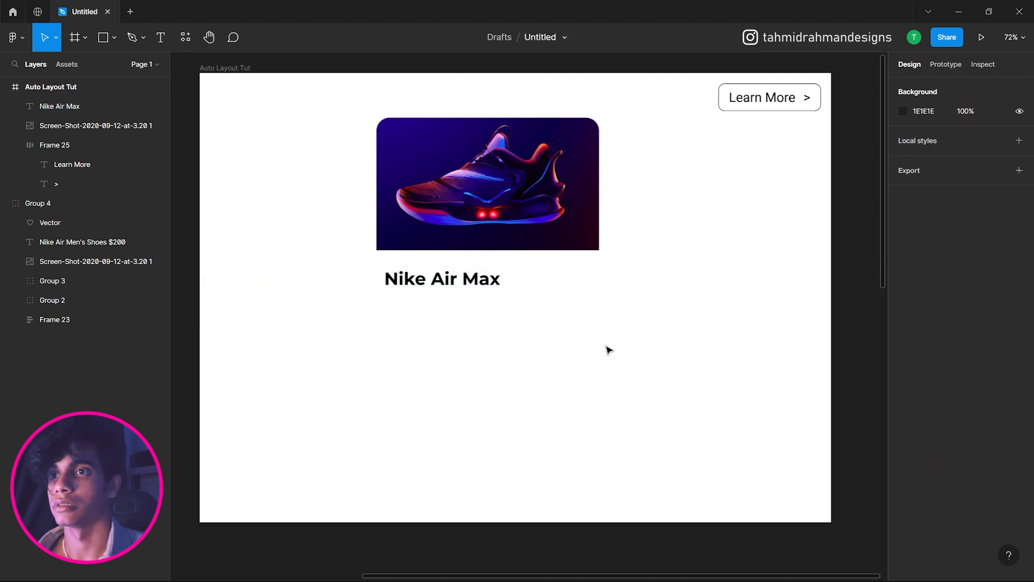
{"action": "left_click_drag", "start_coordinate": [486, 283], "coordinate": [489, 275]}
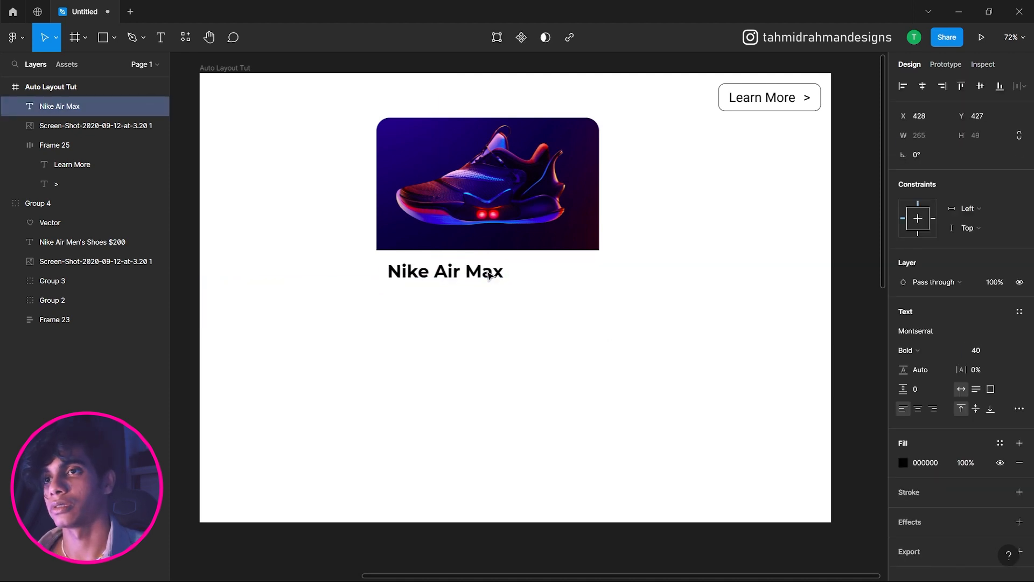
{"action": "left_click", "coordinate": [690, 322]}
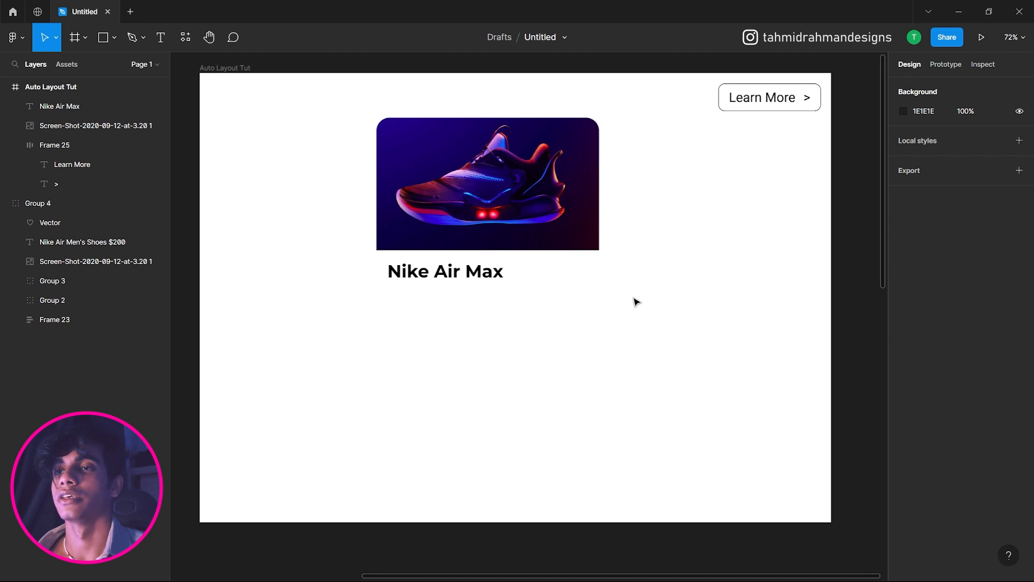
{"action": "left_click", "coordinate": [564, 246]}
{"action": "left_click", "coordinate": [560, 290]}
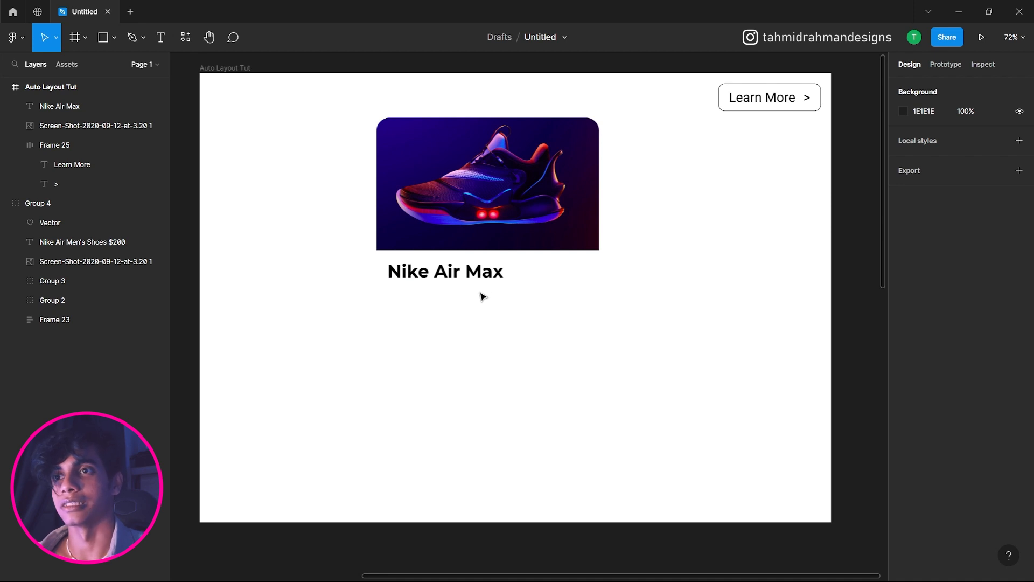
{"action": "left_click", "coordinate": [476, 277]}
{"action": "left_click", "coordinate": [560, 300]}
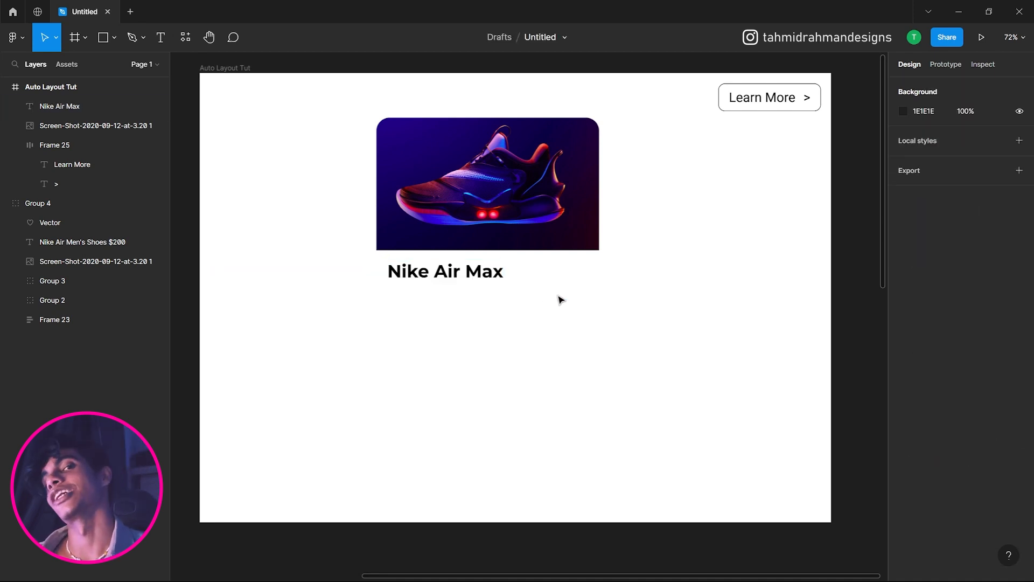
Add the text "New" below and to the right of "Nike Air Max", at about X 845, Y 480
{"action": "left_click", "coordinate": [479, 279]}
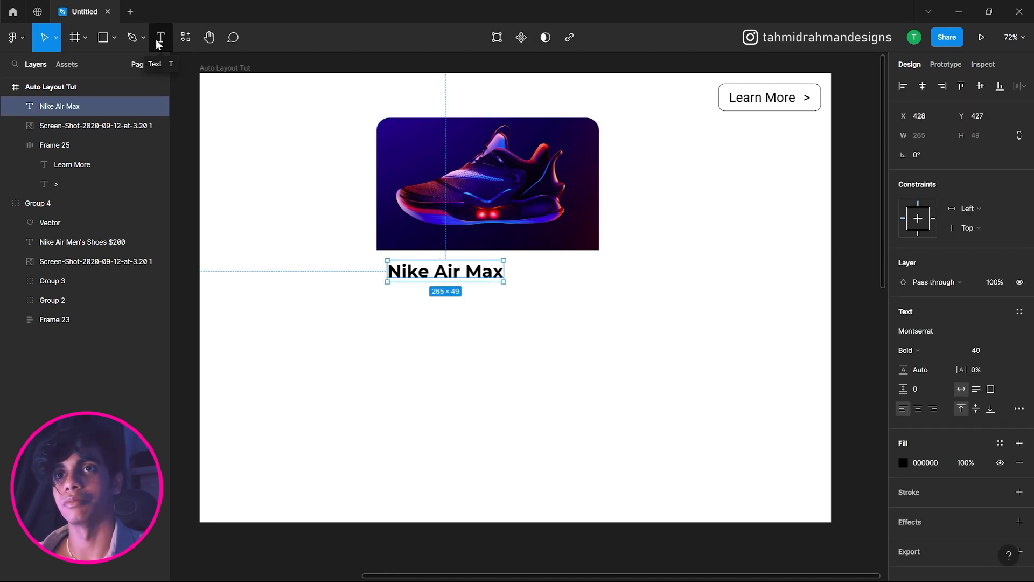
{"action": "key", "text": "Return"}
{"action": "left_click", "coordinate": [571, 284]}
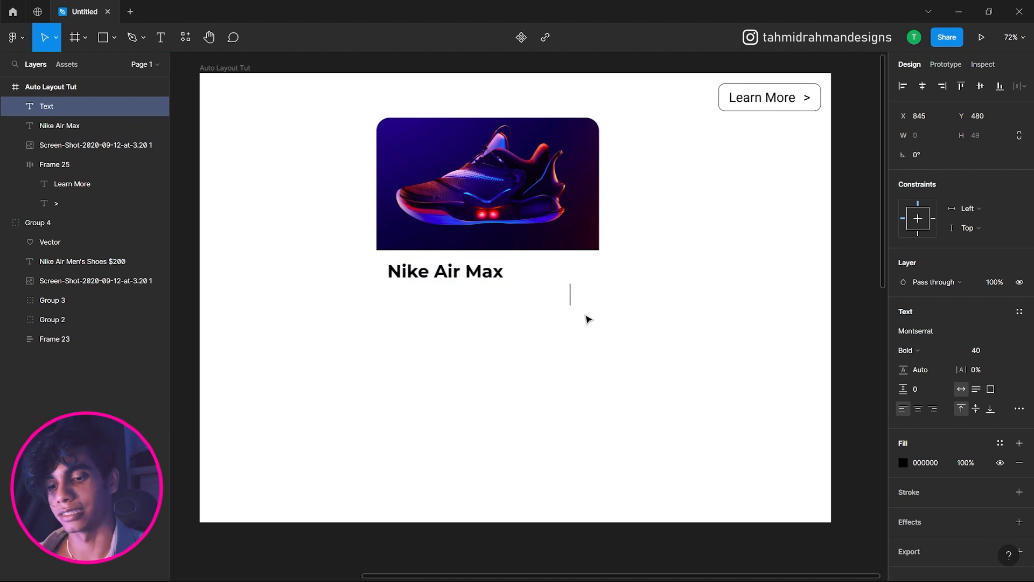
{"action": "type", "text": "New"}
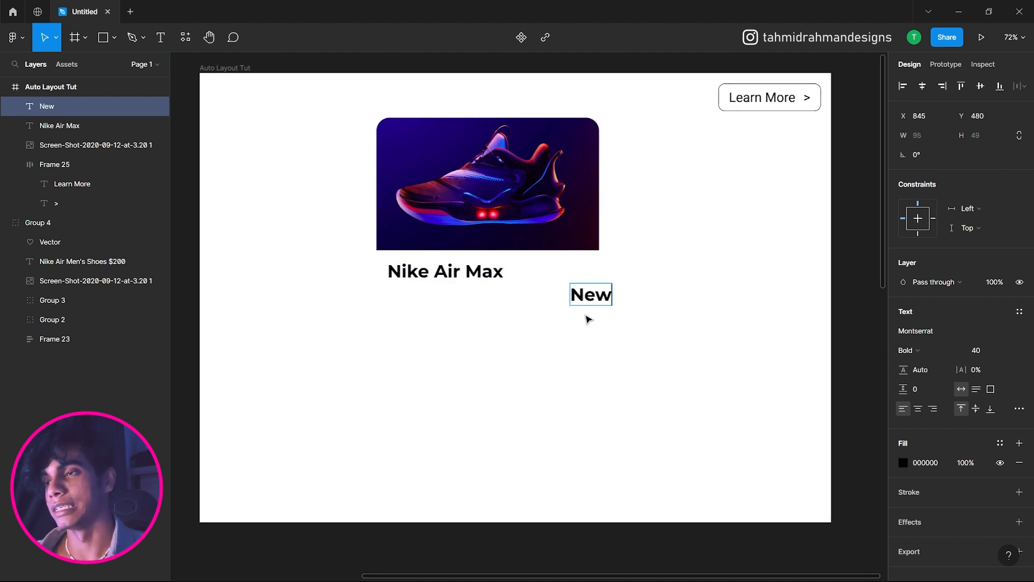
Set the "New" text to the Roboto font
{"action": "key", "text": "ctrl+a"}
{"action": "left_click", "coordinate": [936, 330]}
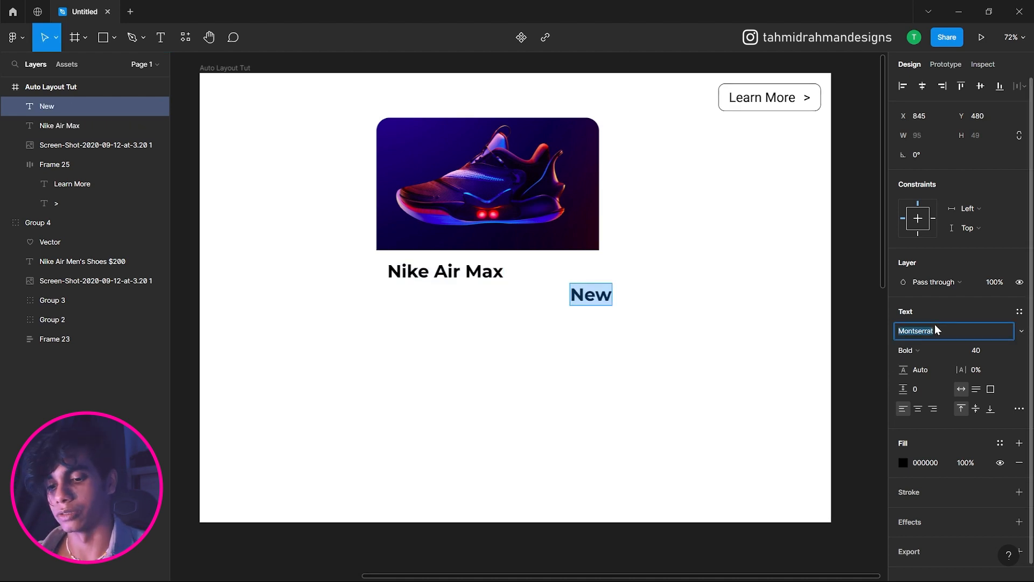
{"action": "type", "text": "Roboto"}
{"action": "key", "text": "Return"}
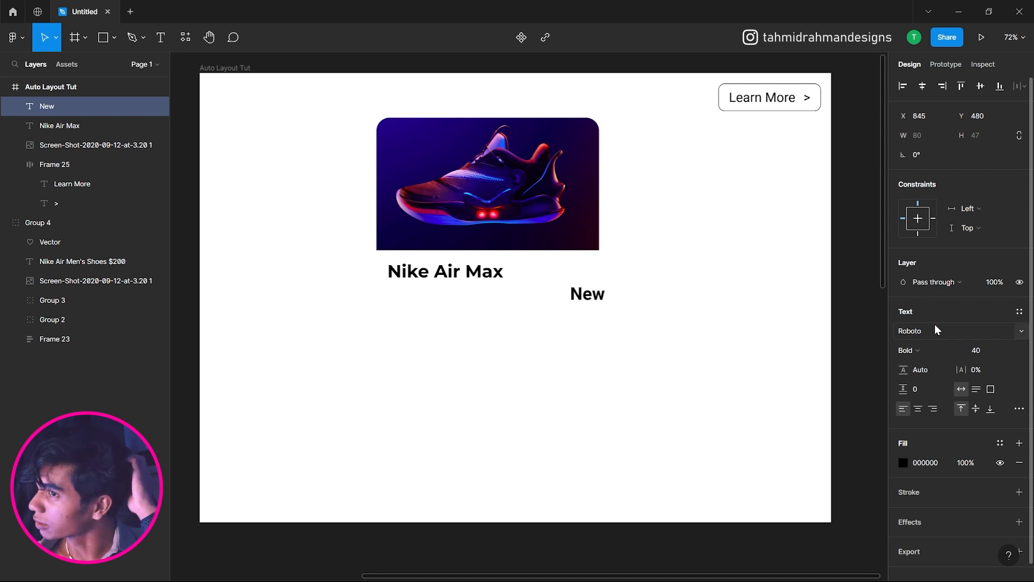
{"action": "left_click", "coordinate": [916, 350]}
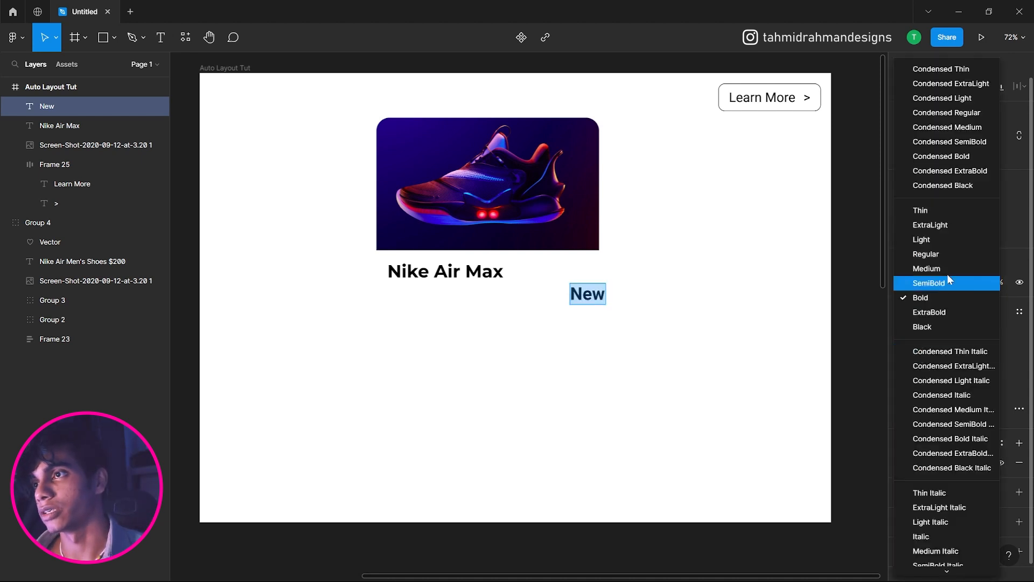
{"action": "left_click", "coordinate": [934, 251]}
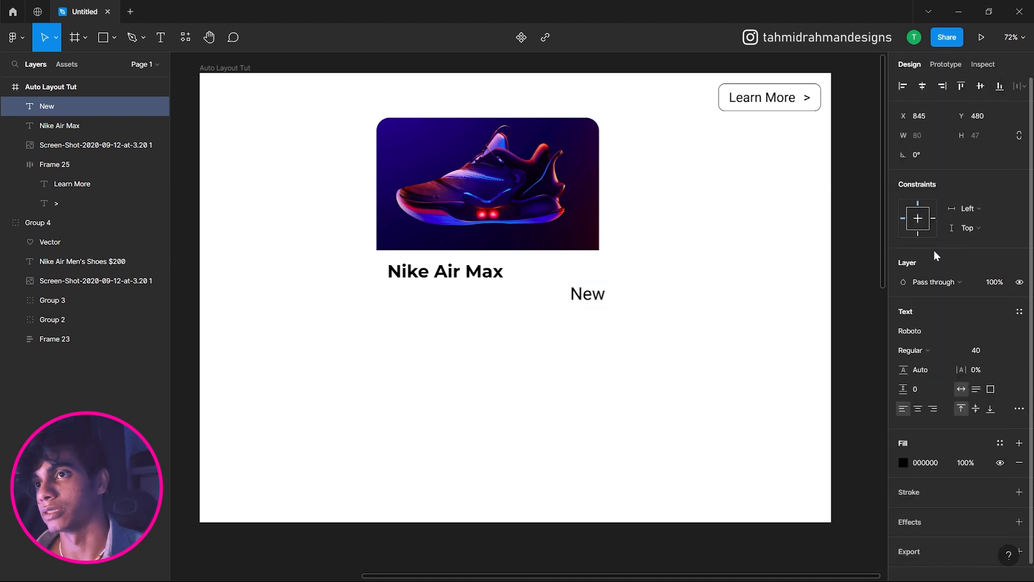
{"action": "key", "text": "ctrl+z"}
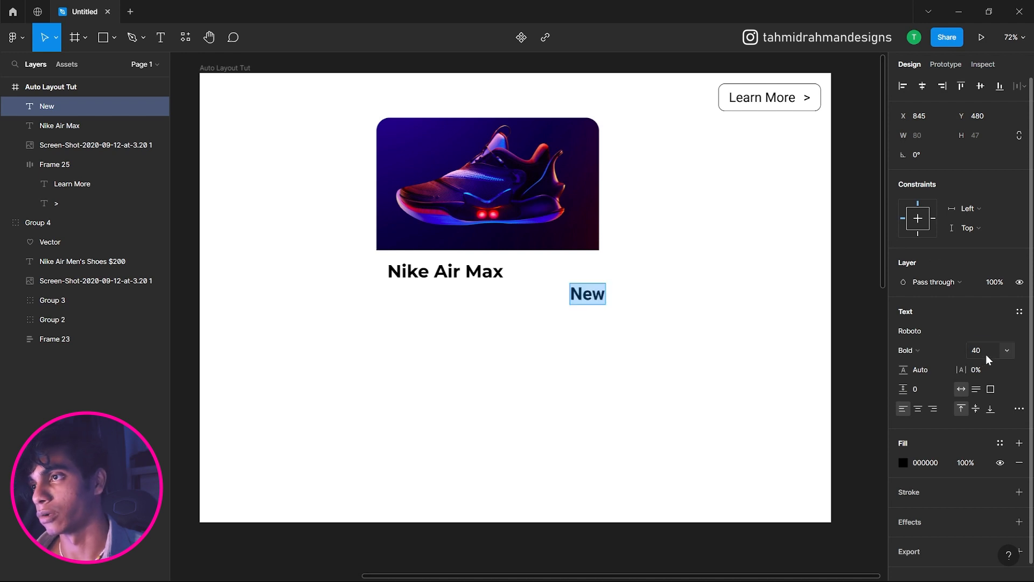
Set the "New" text size to 20 and move it beside "Nike Air Max", at about X 759, Y 448
{"action": "left_click", "coordinate": [985, 355]}
{"action": "type", "text": "15"}
{"action": "key", "text": "Return"}
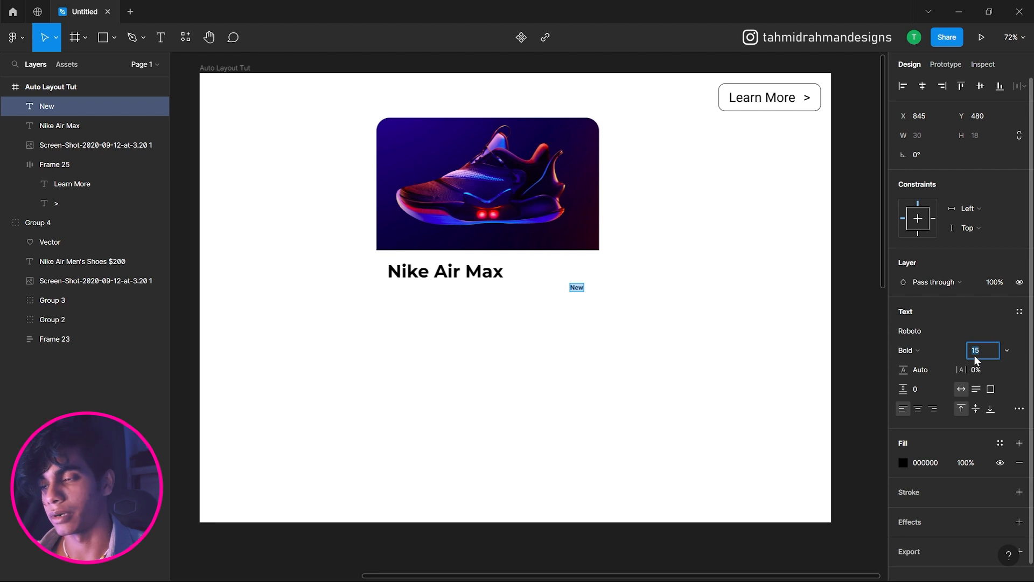
{"action": "type", "text": "20"}
{"action": "key", "text": "Return"}
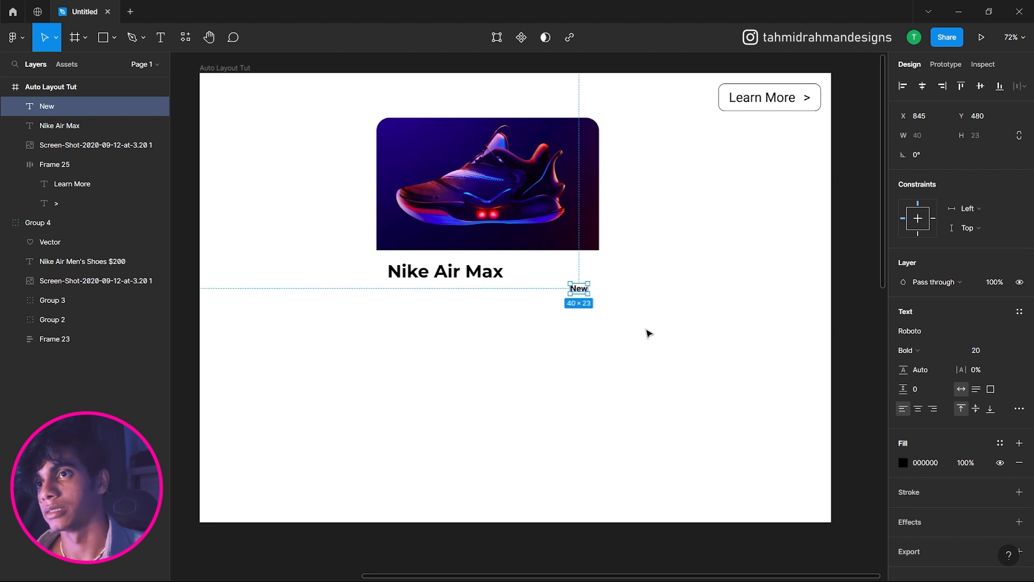
{"action": "left_click", "coordinate": [618, 313]}
{"action": "left_click_drag", "start_coordinate": [587, 295], "coordinate": [550, 282]}
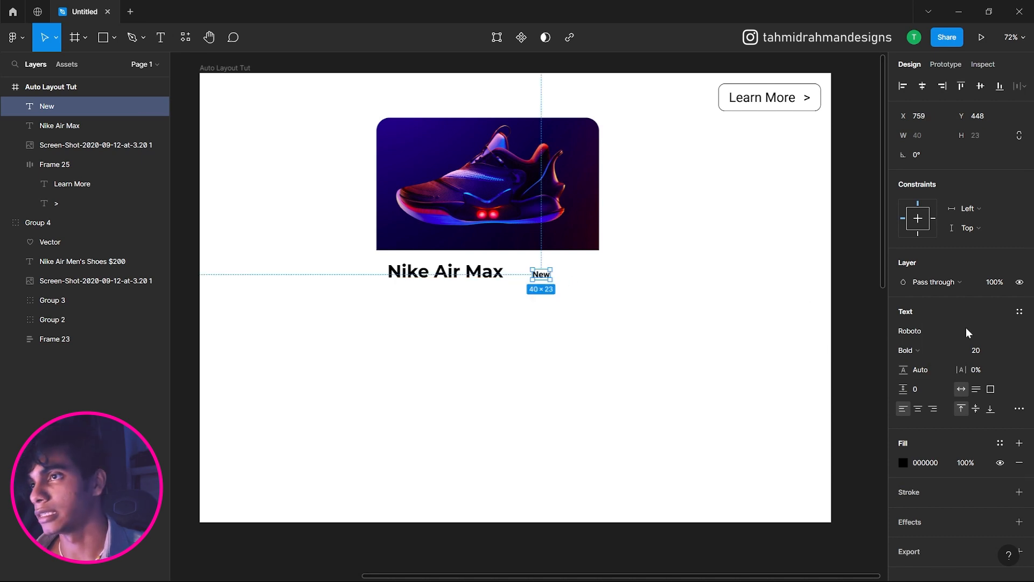
Wrap the "New" text in an auto layout frame with a vertical padding of 4 and a corner radius of 15
{"action": "right_click", "coordinate": [543, 275]}
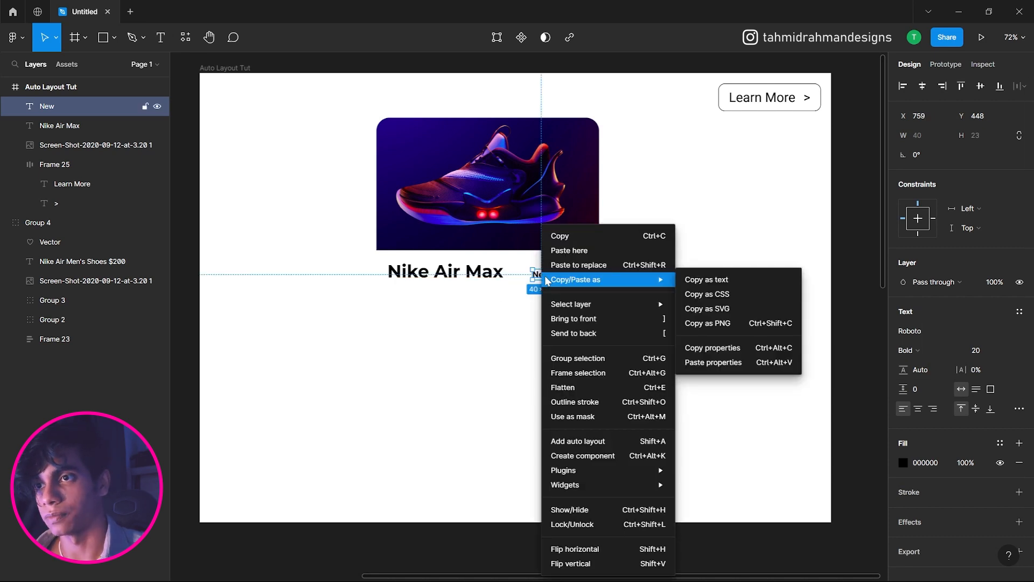
{"action": "left_click", "coordinate": [593, 440]}
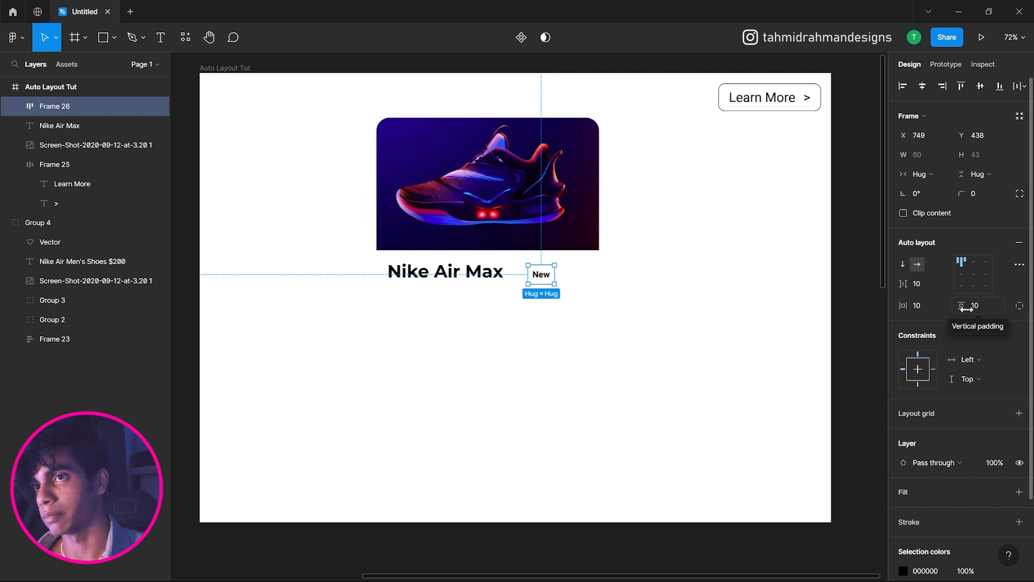
{"action": "left_click_drag", "start_coordinate": [962, 306], "coordinate": [961, 308]}
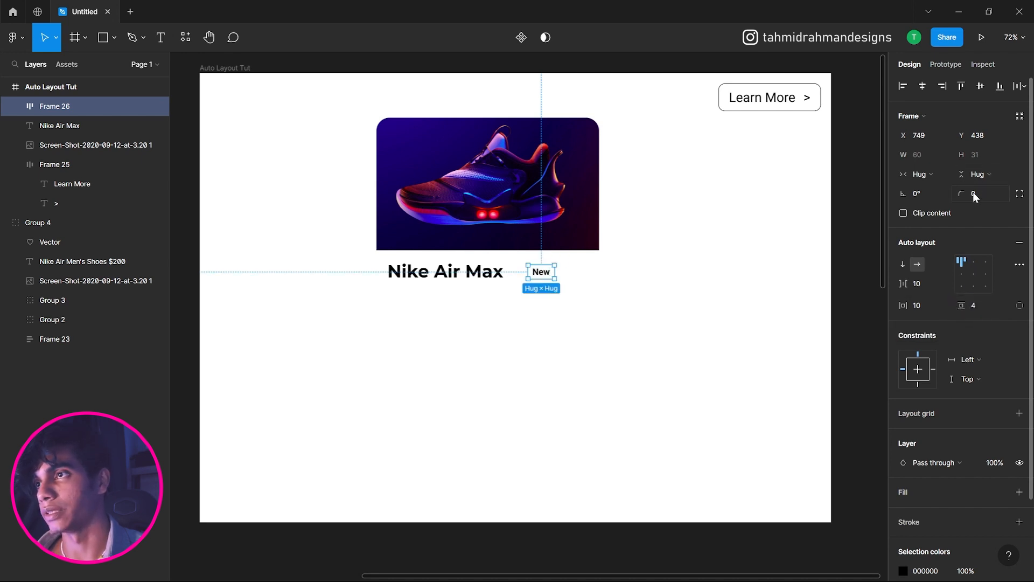
{"action": "type", "text": "1"}
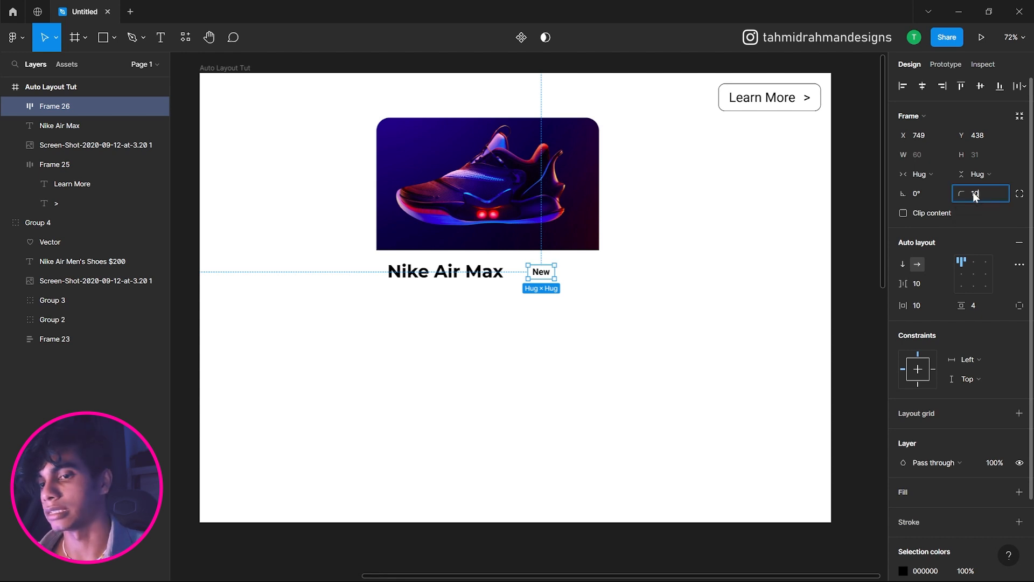
{"action": "type", "text": "5"}
{"action": "key", "text": "Return"}
Give the "New" badge frame a solid orange fill, about F49F61
{"action": "scroll", "coordinate": [959, 415], "scroll_direction": "down", "scroll_amount": 2}
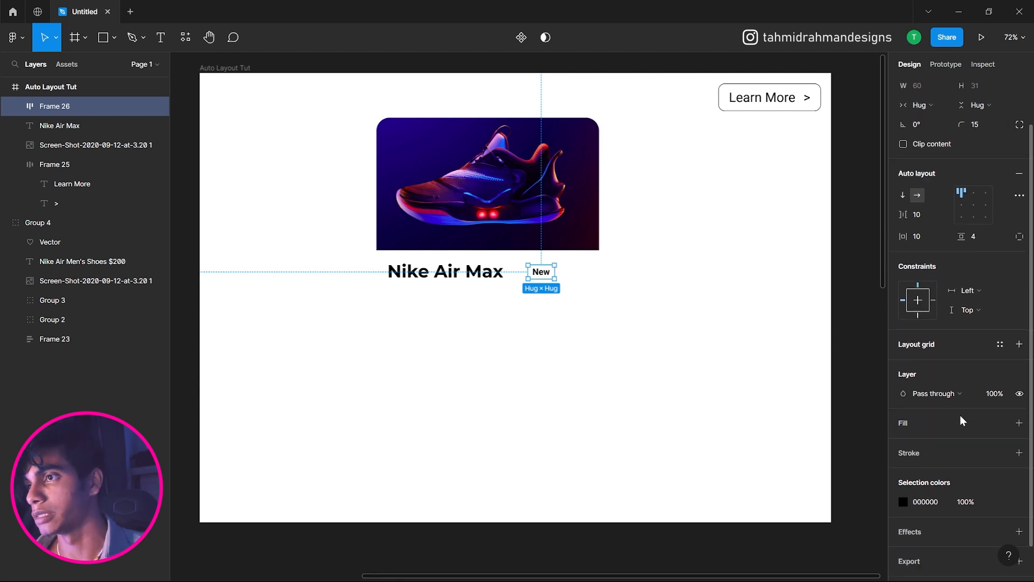
{"action": "left_click", "coordinate": [1019, 397]}
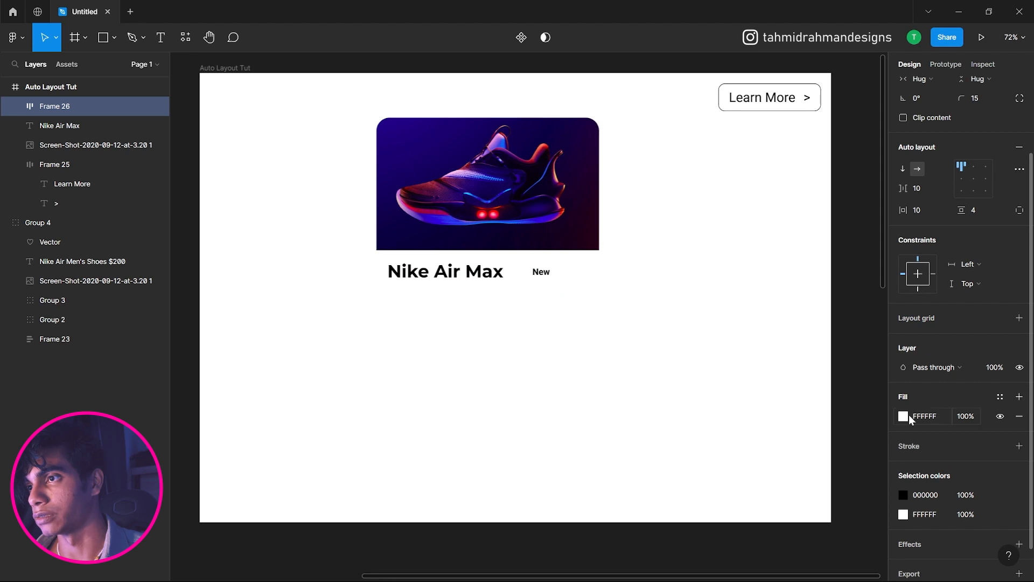
{"action": "left_click", "coordinate": [903, 416]}
{"action": "left_click", "coordinate": [801, 523]}
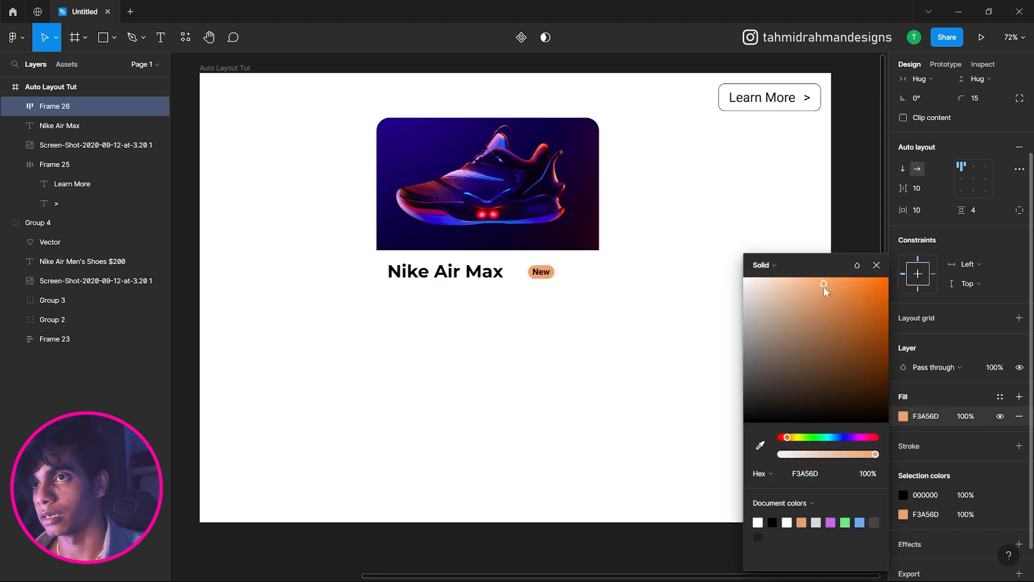
{"action": "left_click_drag", "start_coordinate": [824, 289], "coordinate": [834, 288]}
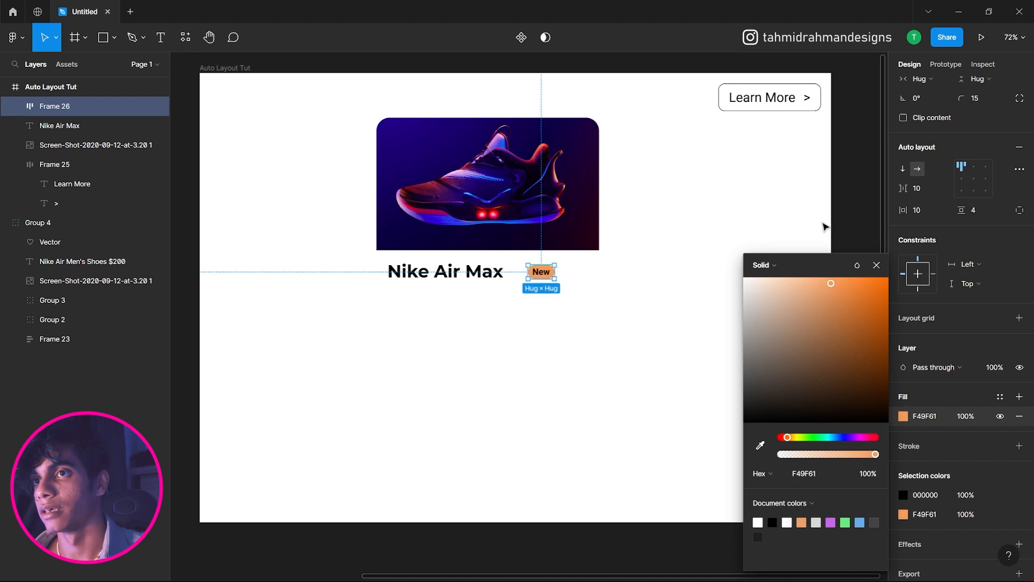
{"action": "left_click", "coordinate": [825, 224]}
Set the "New" badge's horizontal padding to 12 and its vertical padding to 6
{"action": "left_click", "coordinate": [557, 272]}
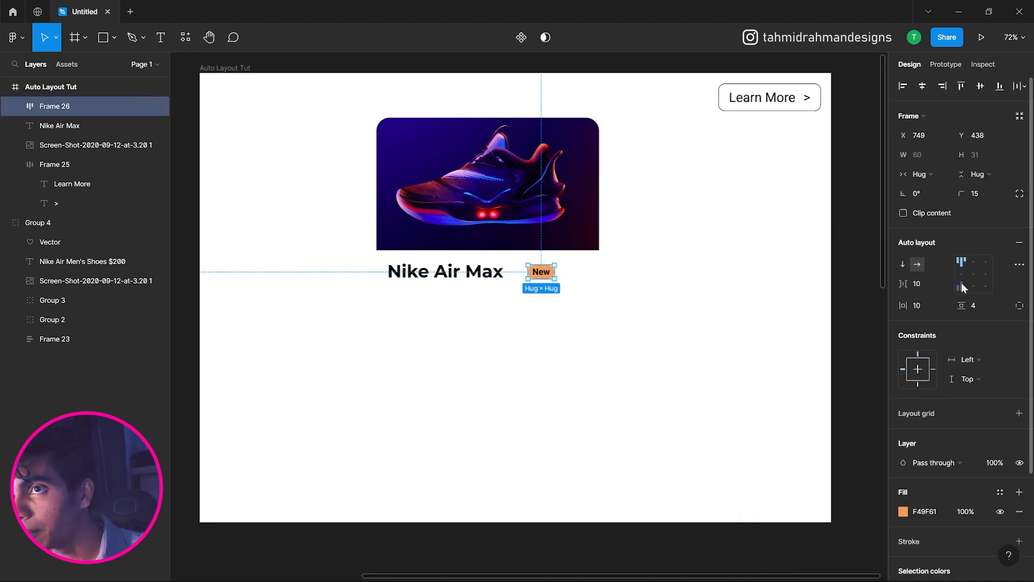
{"action": "left_click_drag", "start_coordinate": [904, 305], "coordinate": [962, 302]}
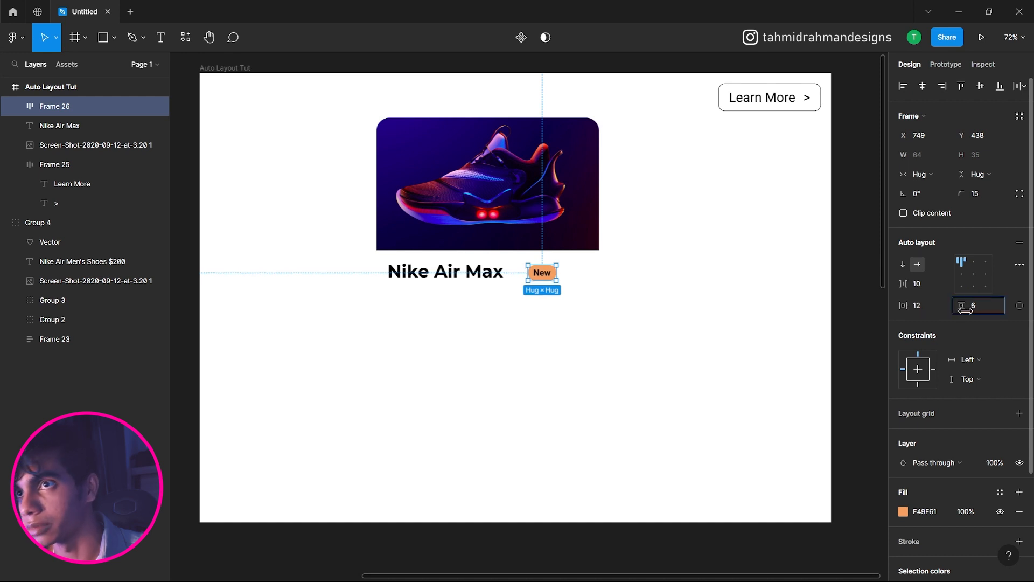
{"action": "left_click", "coordinate": [701, 293]}
Change the colour of the "New" text inside the orange badge to white
{"action": "left_click", "coordinate": [542, 280]}
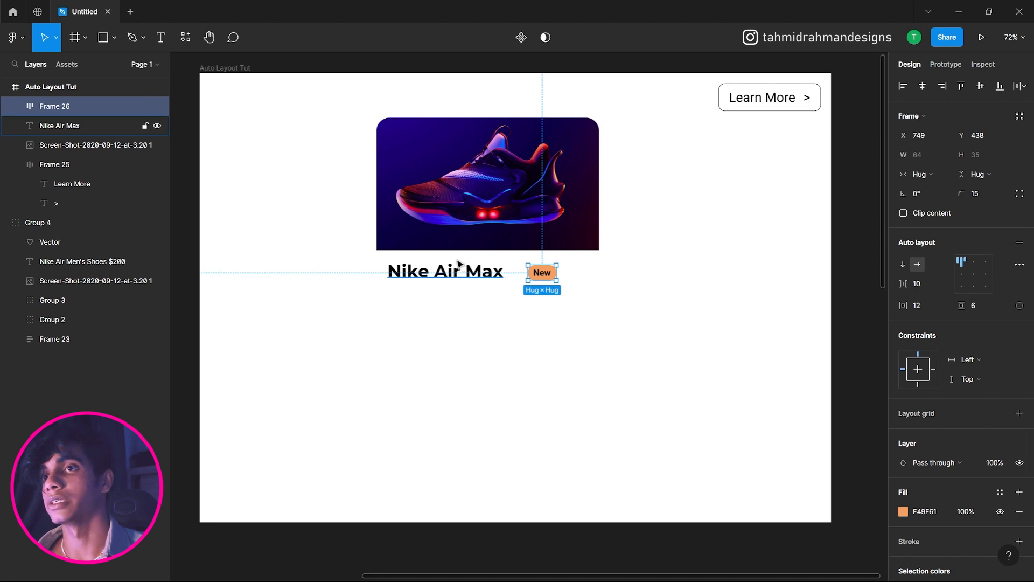
{"action": "double_click", "coordinate": [551, 278]}
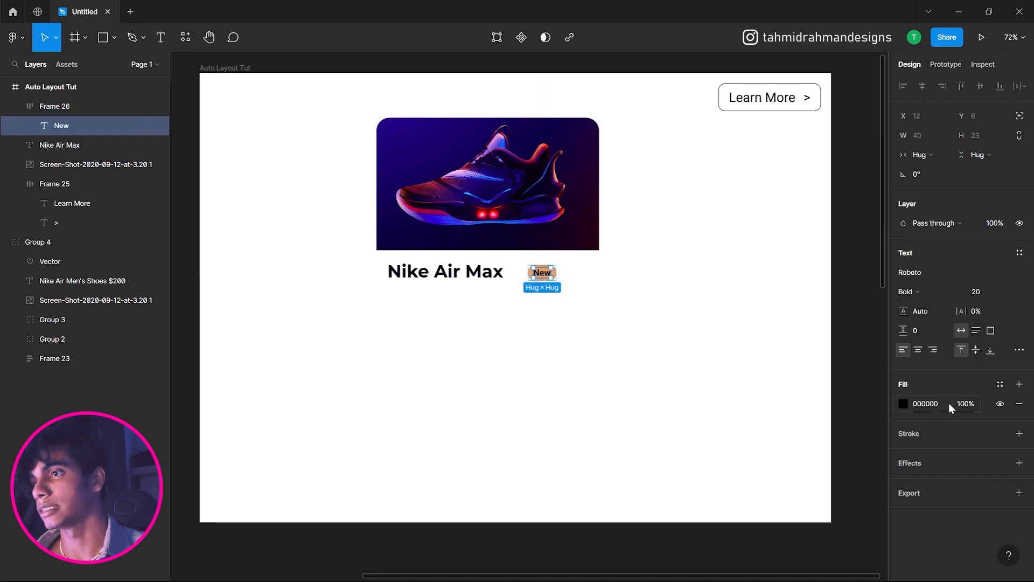
{"action": "left_click", "coordinate": [903, 403]}
{"action": "left_click_drag", "start_coordinate": [882, 402], "coordinate": [665, 235]}
{"action": "left_click", "coordinate": [658, 295]}
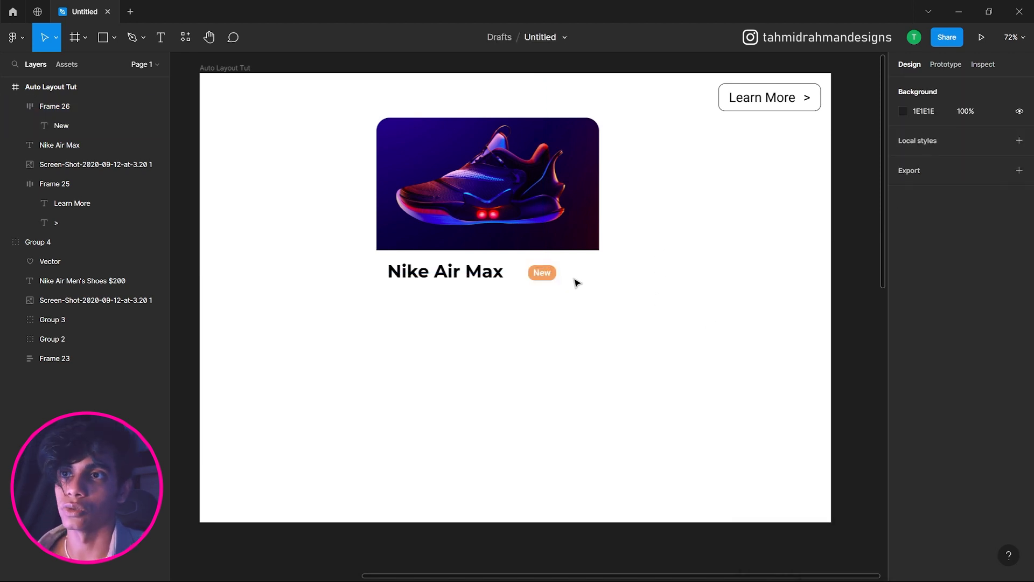
Move the "New" badge closer to "Nike Air Max", at about X 720, Y 434, and set its corner radius to 24
{"action": "left_click_drag", "start_coordinate": [550, 279], "coordinate": [540, 274]}
{"action": "left_click", "coordinate": [561, 280]}
{"action": "left_click", "coordinate": [544, 275]}
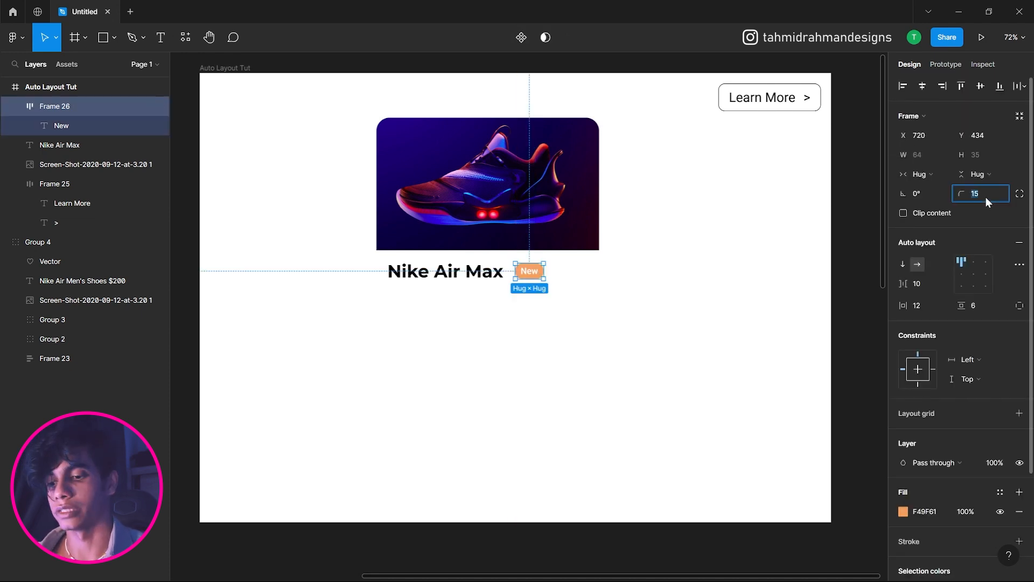
{"action": "type", "text": "24"}
{"action": "left_click", "coordinate": [782, 348]}
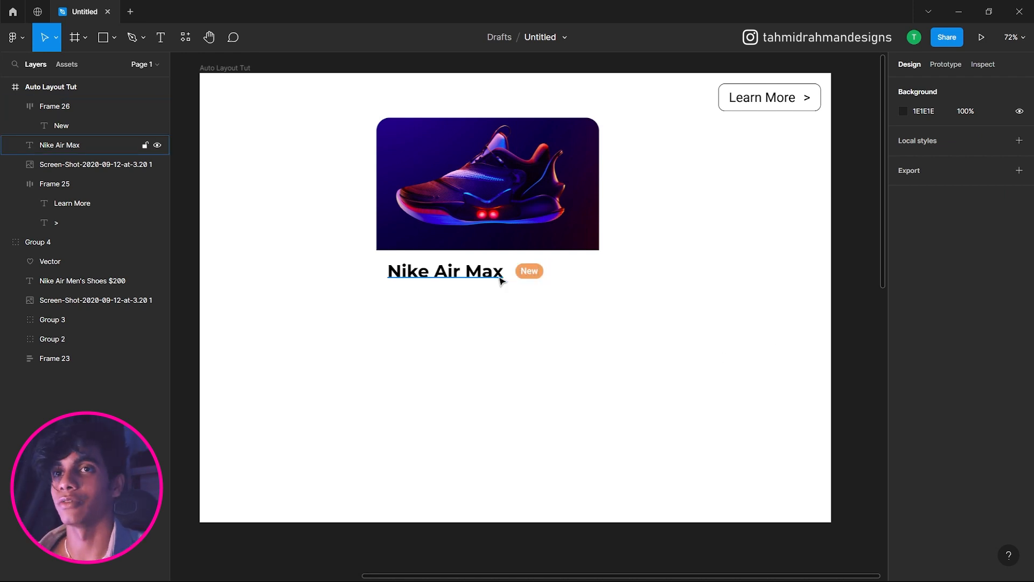
Copy the heart icon from the reference shoe card into the Auto Layout Tut frame, placing it at about X 979, Y 519
{"action": "left_click_drag", "start_coordinate": [365, 305], "coordinate": [656, 316]}
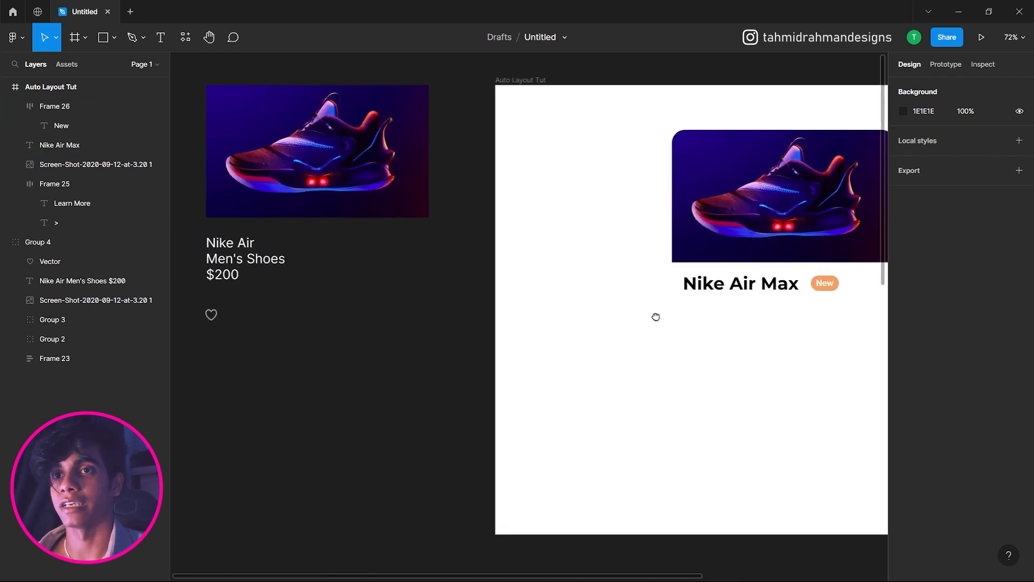
{"action": "double_click", "coordinate": [212, 315]}
{"action": "scroll", "coordinate": [374, 307], "scroll_direction": "right", "scroll_amount": 6}
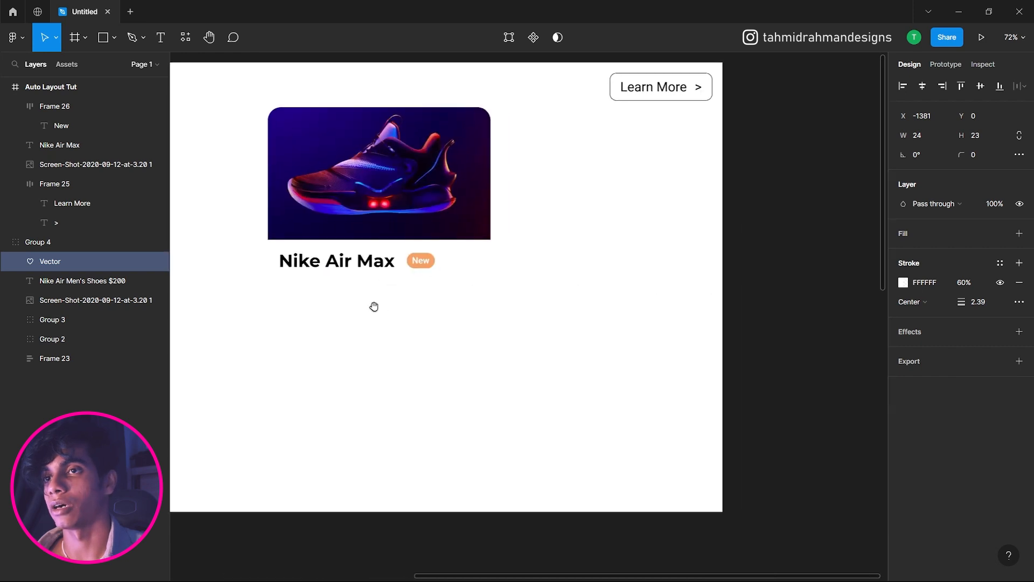
{"action": "left_click", "coordinate": [581, 308]}
{"action": "key", "text": "ctrl+v"}
{"action": "left_click", "coordinate": [581, 334]}
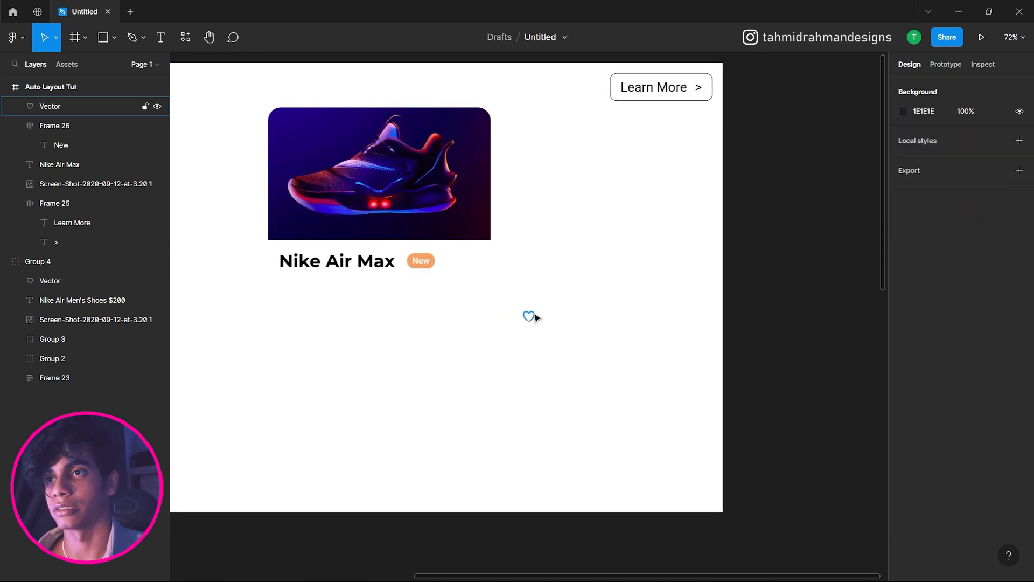
{"action": "left_click", "coordinate": [536, 316]}
{"action": "left_click_drag", "start_coordinate": [529, 316], "coordinate": [526, 295]}
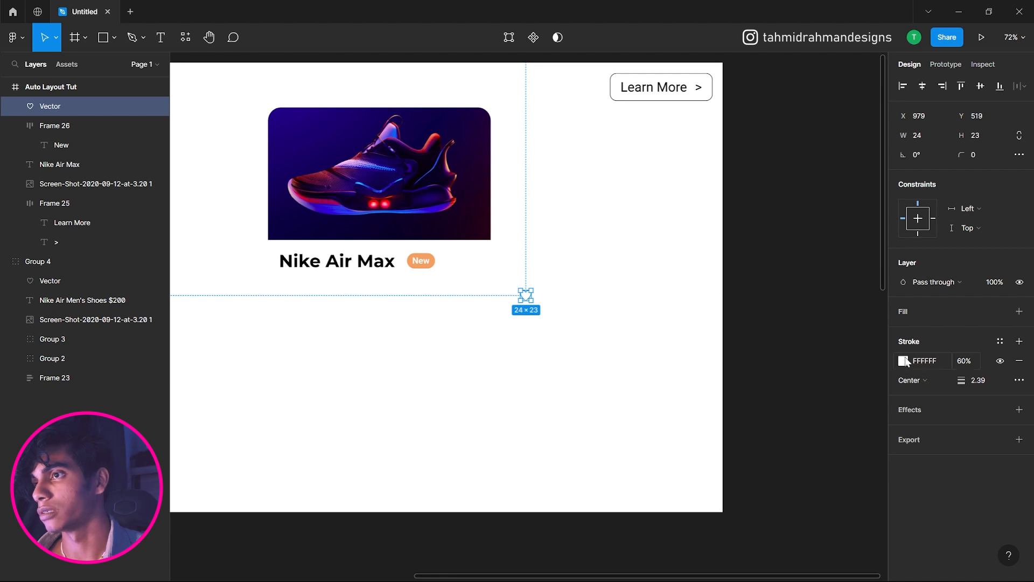
Change the copied heart icon's stroke colour to black (000000)
{"action": "left_click", "coordinate": [903, 361]}
{"action": "left_click_drag", "start_coordinate": [835, 376], "coordinate": [704, 439]}
{"action": "left_click", "coordinate": [635, 349]}
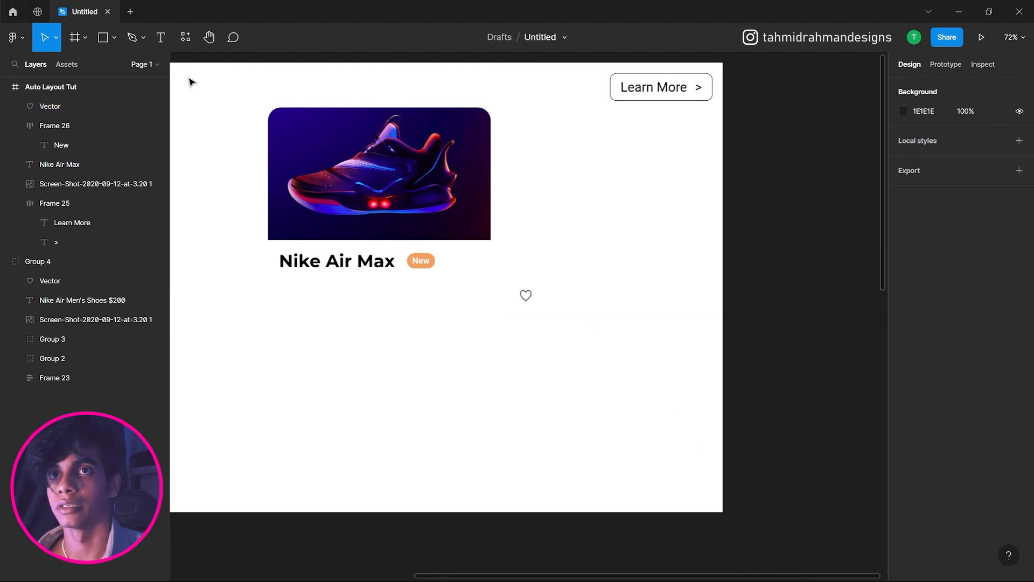
Wrap the heart icon in an auto layout frame and set the frame's corner radius to 100
{"action": "left_click", "coordinate": [525, 295]}
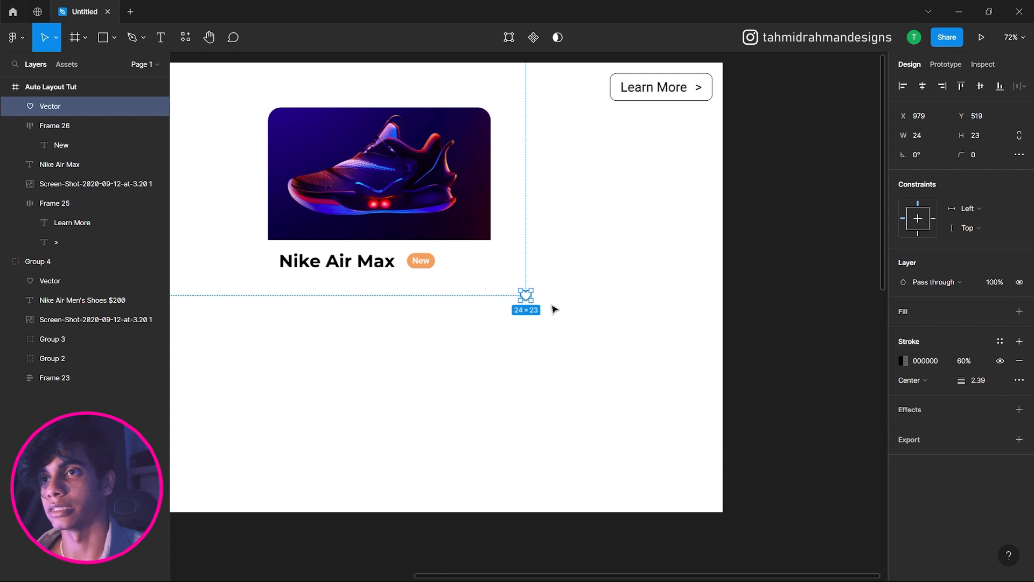
{"action": "right_click", "coordinate": [526, 294]}
{"action": "left_click", "coordinate": [586, 445]}
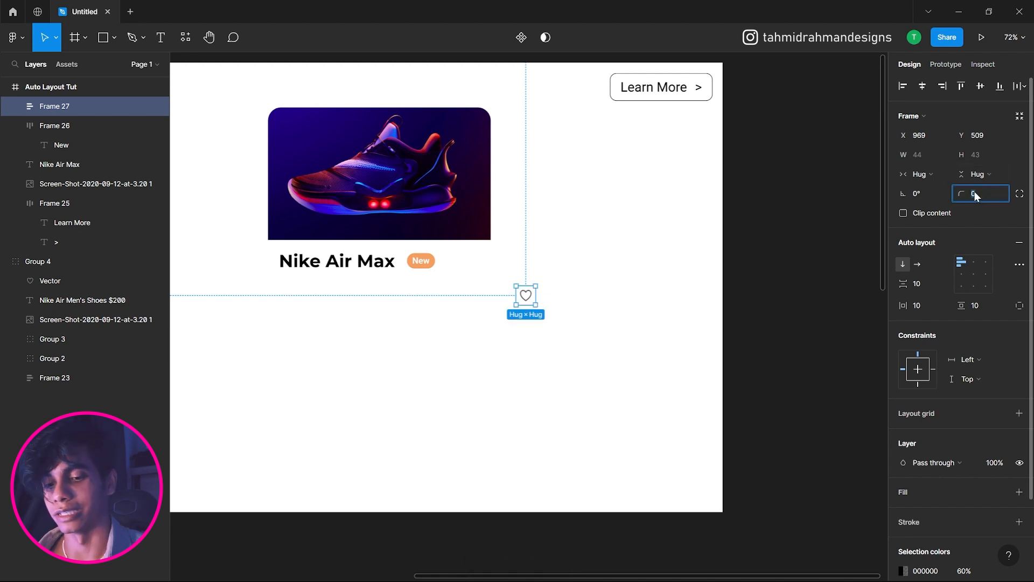
{"action": "type", "text": "100"}
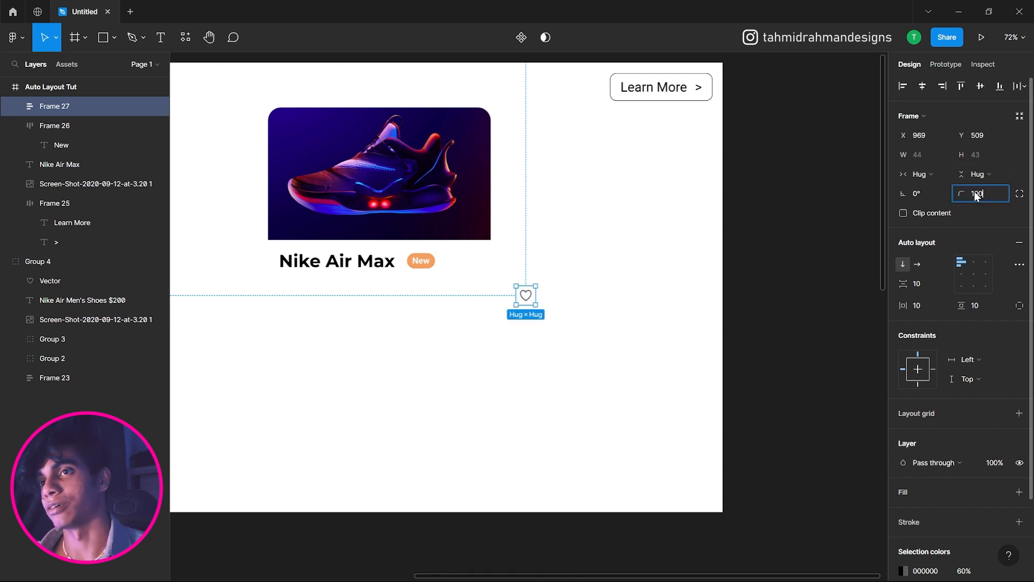
{"action": "key", "text": "Return"}
{"action": "scroll", "coordinate": [961, 401], "scroll_direction": "down", "scroll_amount": 2}
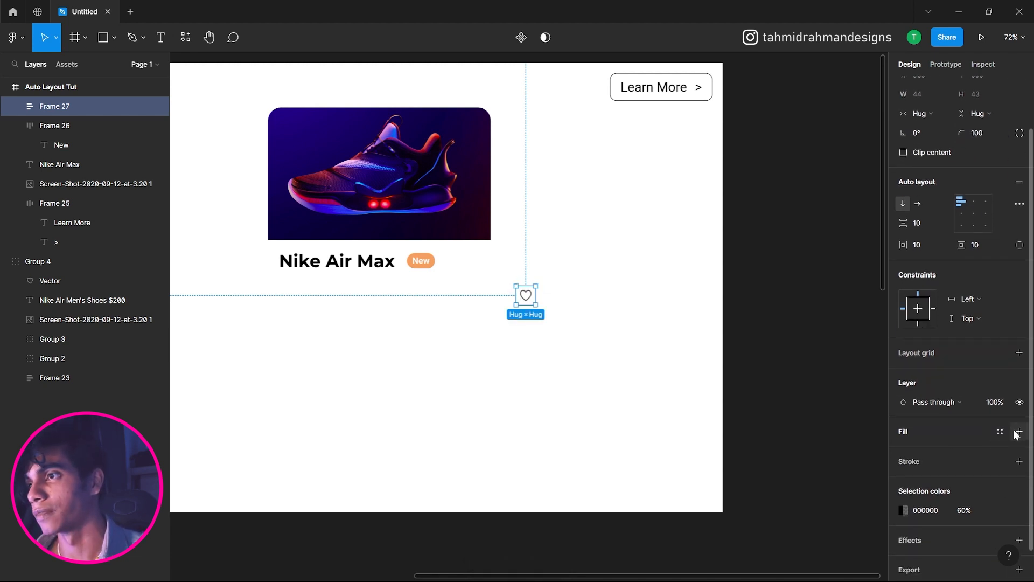
Add a light grey fill (DADADA) to the heart icon's auto layout frame
{"action": "left_click", "coordinate": [1019, 431]}
{"action": "left_click", "coordinate": [903, 451]}
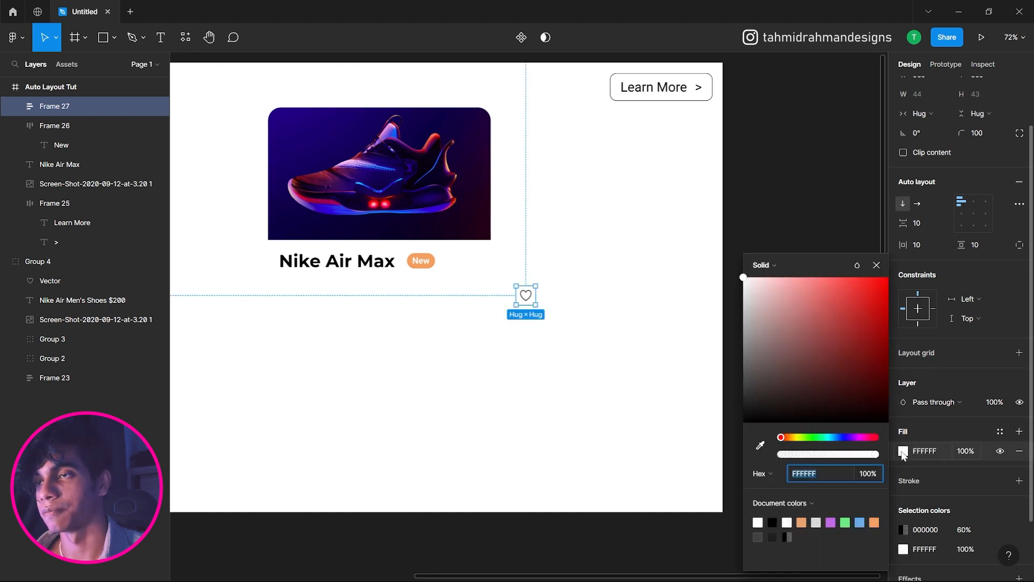
{"action": "left_click_drag", "start_coordinate": [757, 394], "coordinate": [626, 275]}
{"action": "left_click", "coordinate": [620, 279]}
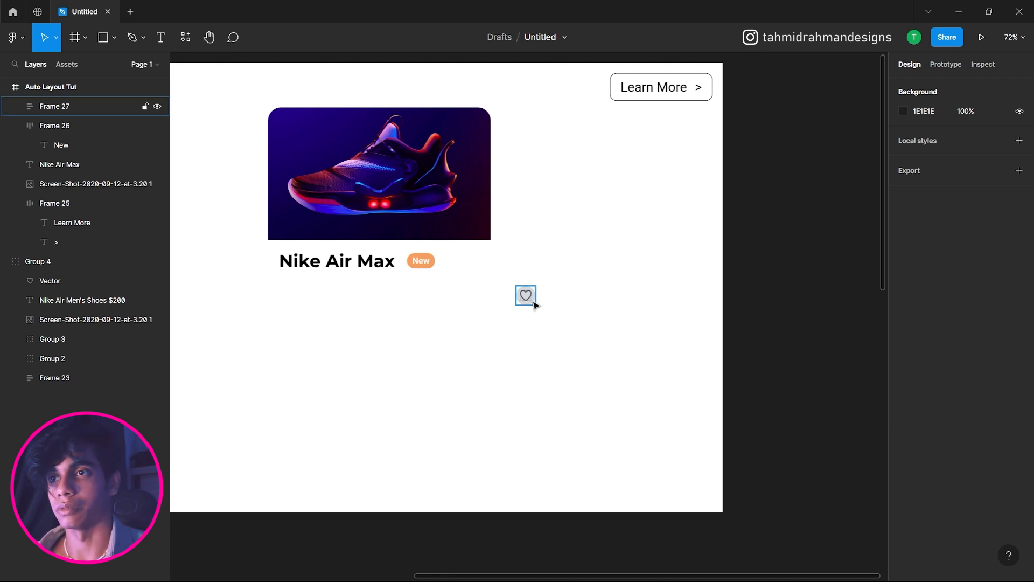
Switch the heart frame's width and height from Hug to Fixed and set its size to 50 × 50
{"action": "left_click", "coordinate": [526, 295]}
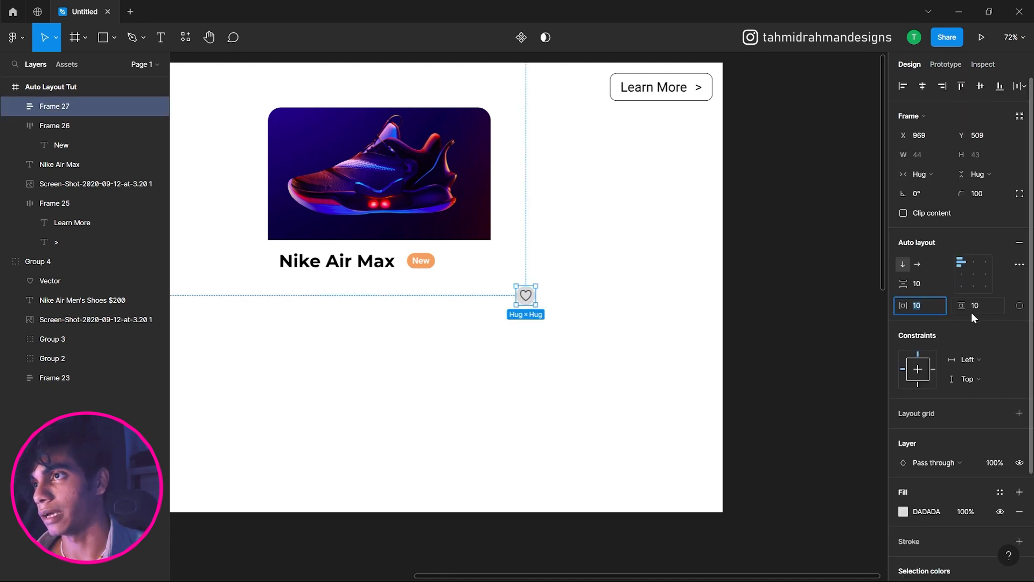
{"action": "left_click", "coordinate": [977, 155]}
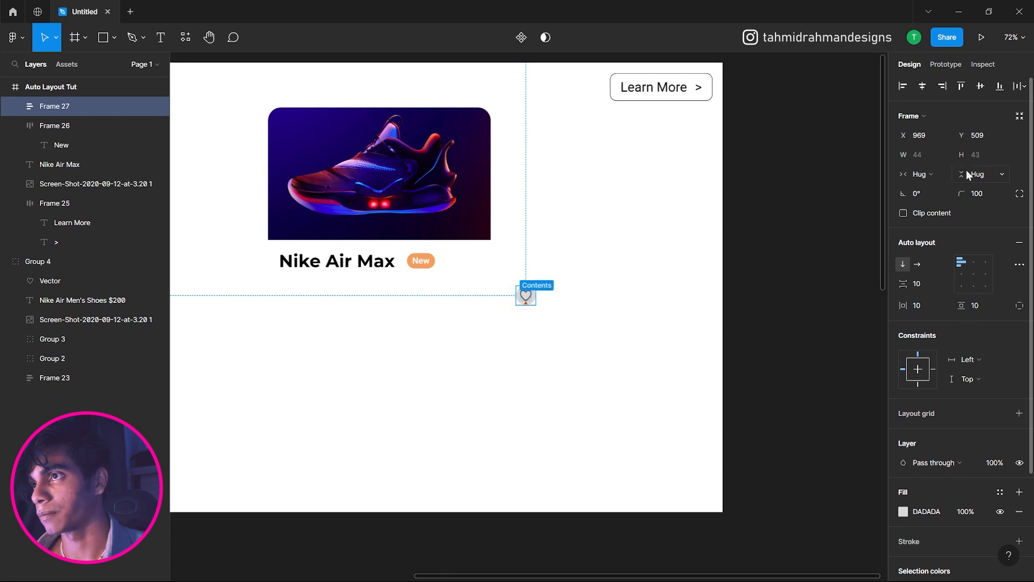
{"action": "left_click", "coordinate": [918, 175]}
{"action": "left_click", "coordinate": [928, 160]}
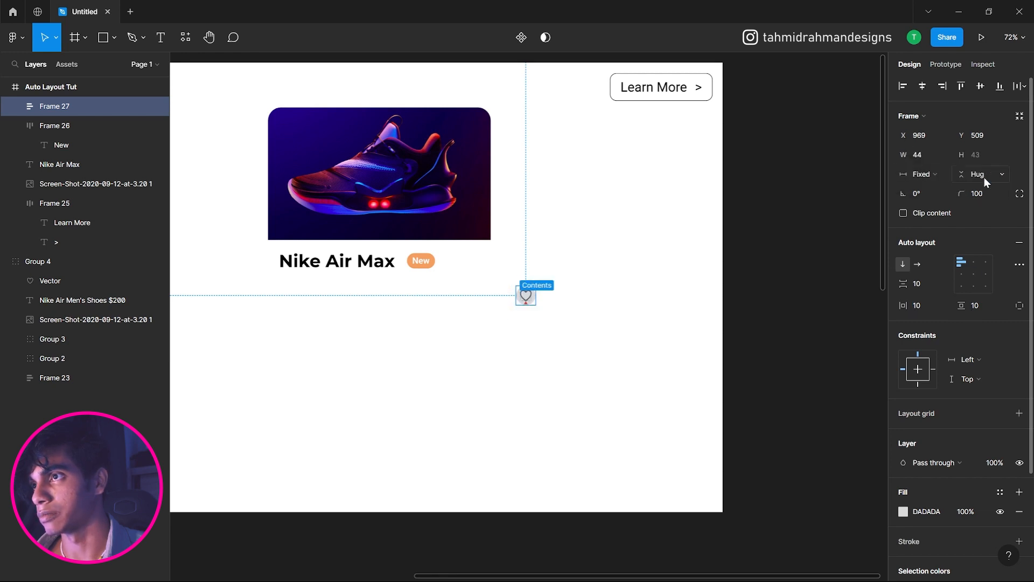
{"action": "left_click", "coordinate": [984, 176]}
{"action": "left_click", "coordinate": [977, 163]}
{"action": "left_click", "coordinate": [943, 156]}
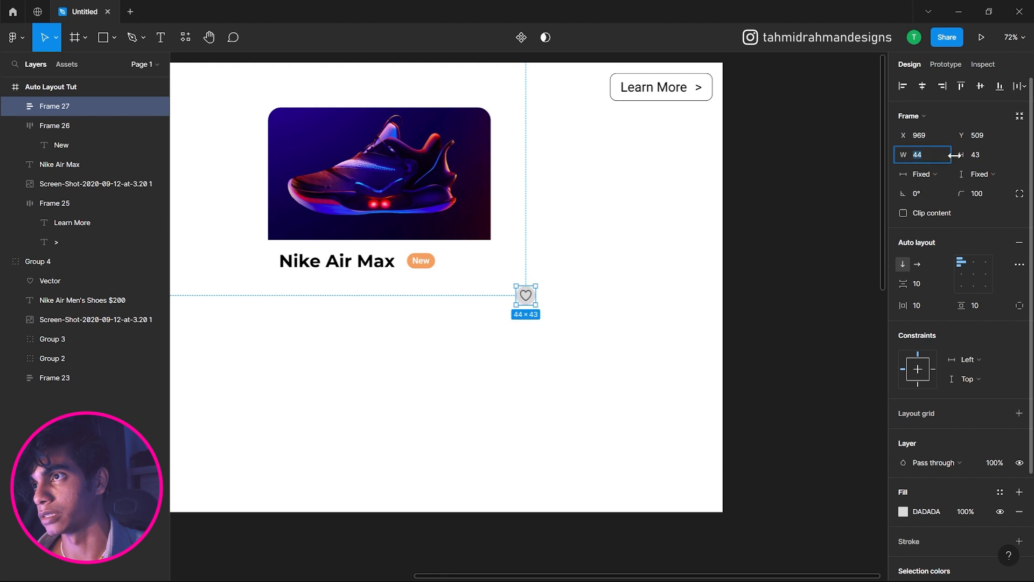
{"action": "type", "text": "50"}
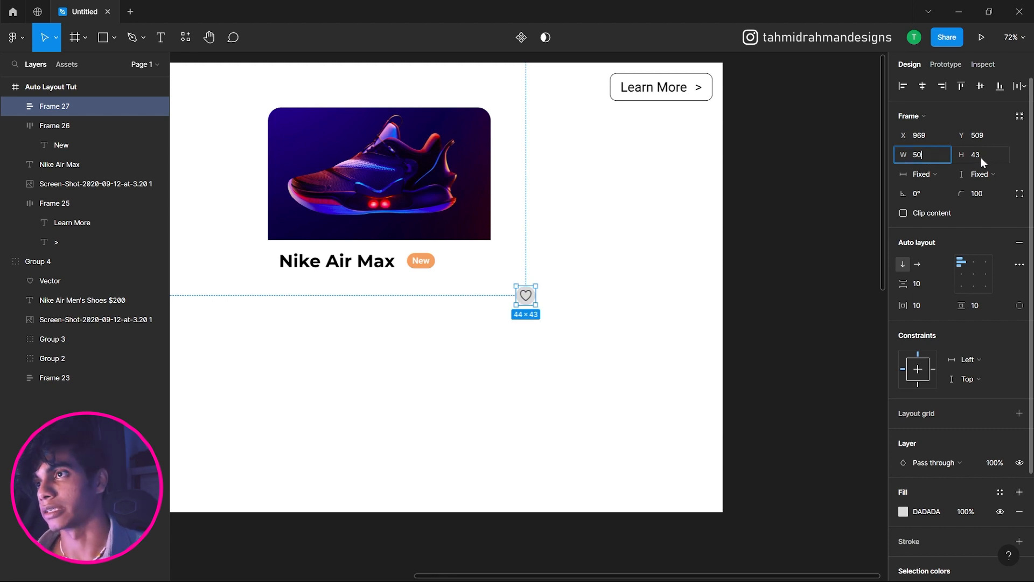
{"action": "left_click", "coordinate": [975, 155]}
{"action": "type", "text": "50"}
{"action": "left_click", "coordinate": [735, 224]}
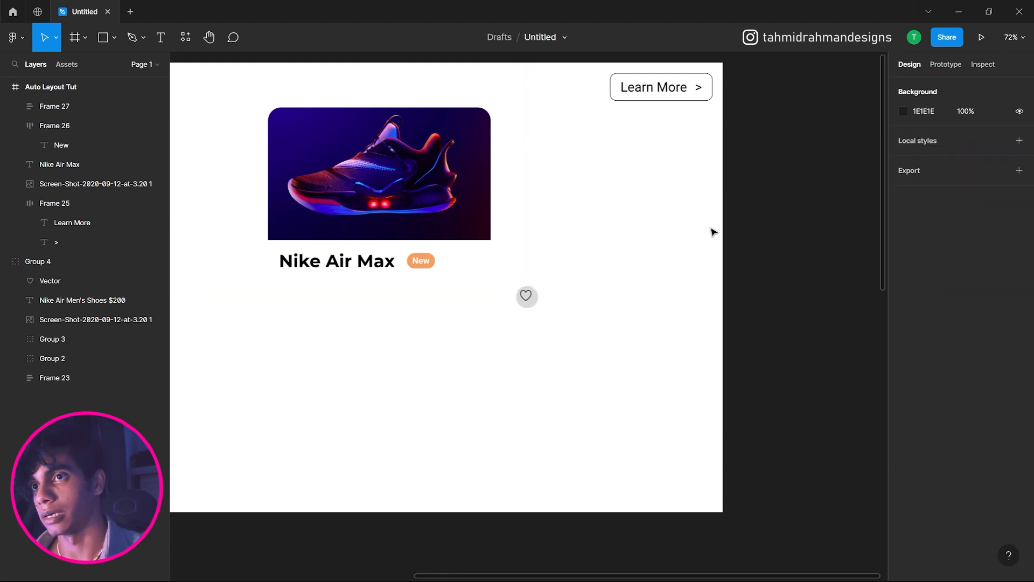
Set the heart frame's auto layout alignment to centre so the icon sits in the middle of the circle
{"action": "left_click", "coordinate": [539, 305]}
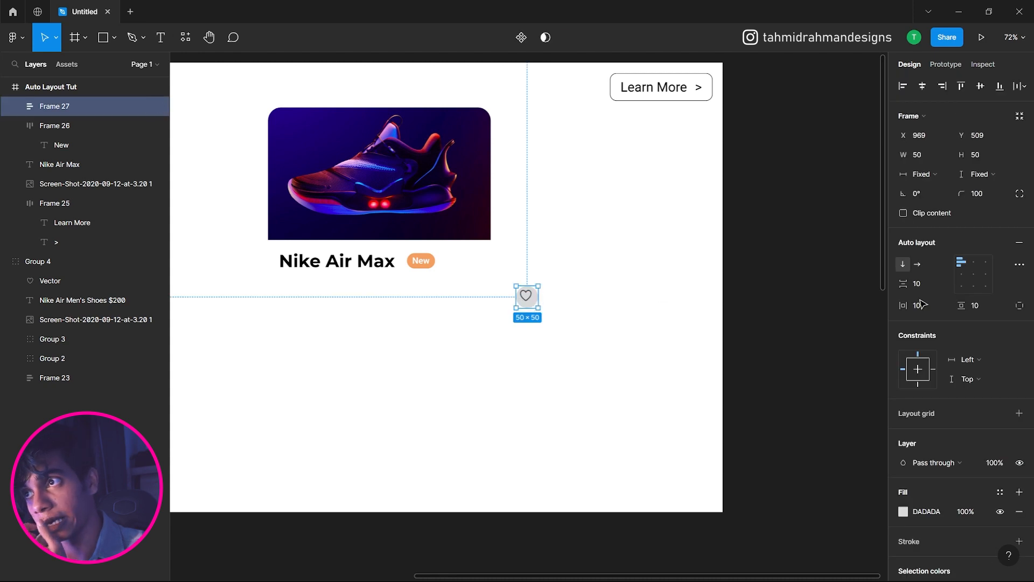
{"action": "left_click", "coordinate": [730, 296]}
{"action": "left_click", "coordinate": [537, 307]}
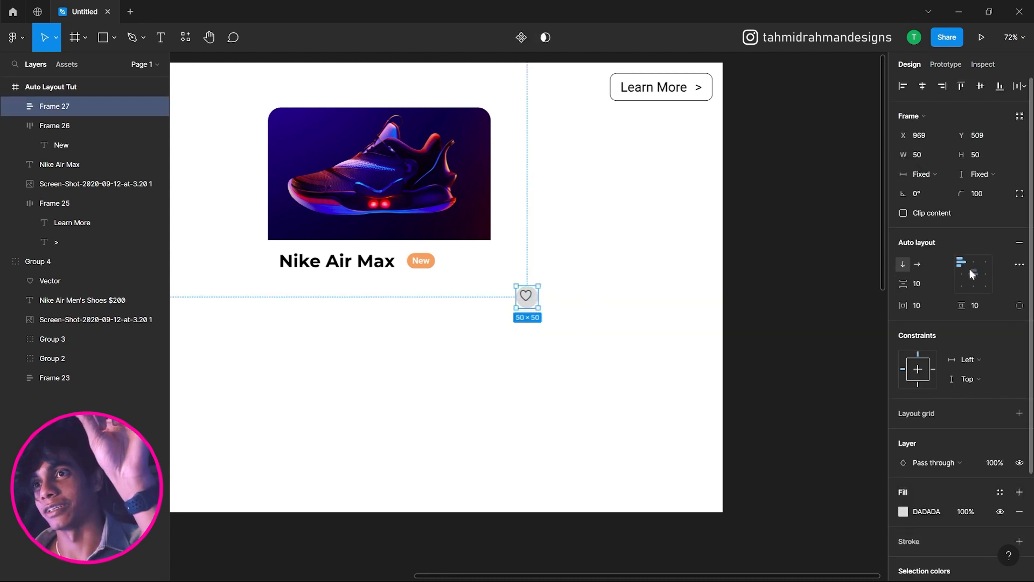
{"action": "left_click", "coordinate": [957, 275]}
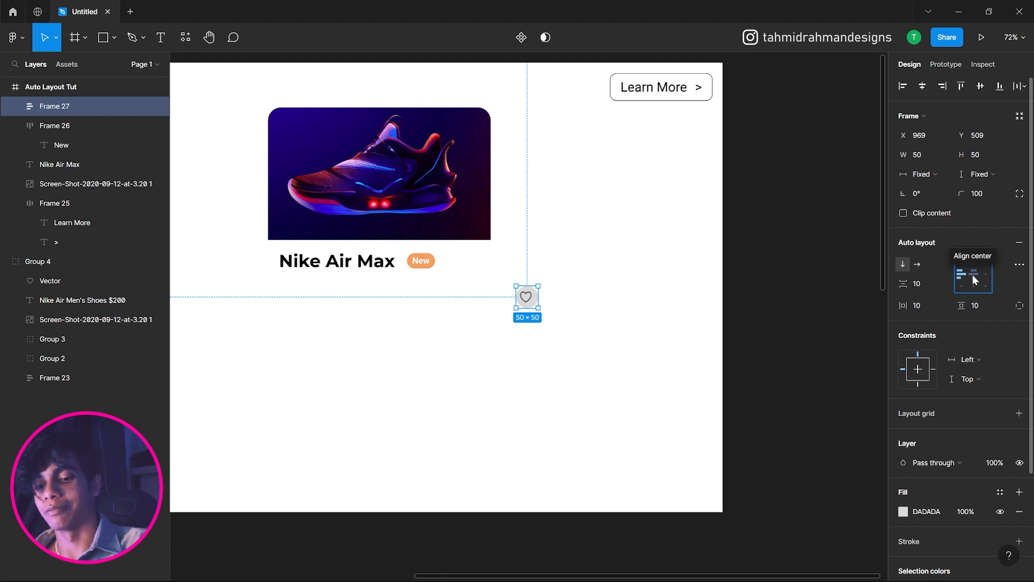
{"action": "left_click", "coordinate": [973, 276]}
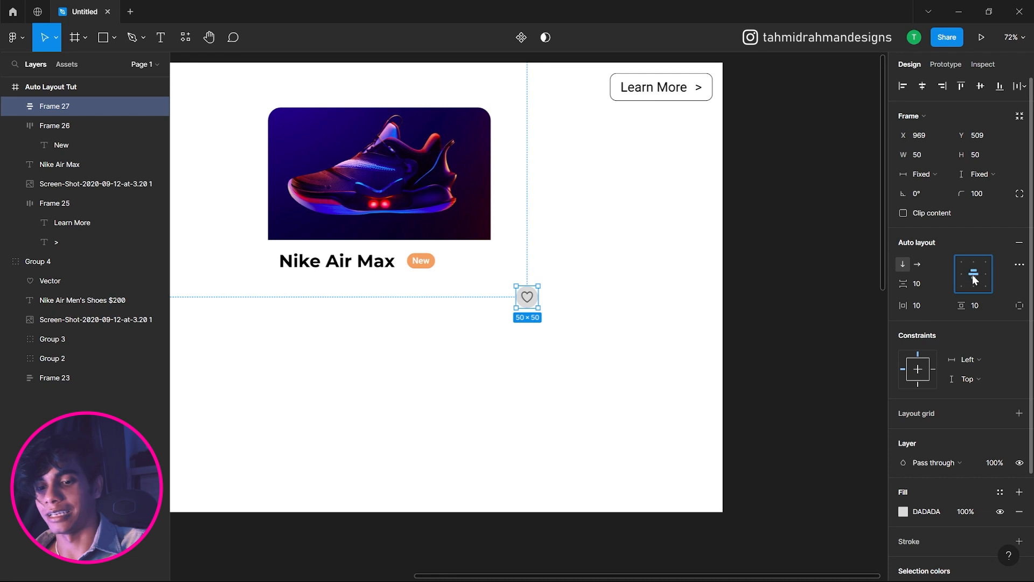
{"action": "left_click", "coordinate": [683, 272]}
Move the heart button into the title row beneath the shoe image, at about X 853, Y 426, and check the icon's spacing inside its frame
{"action": "left_click", "coordinate": [537, 289]}
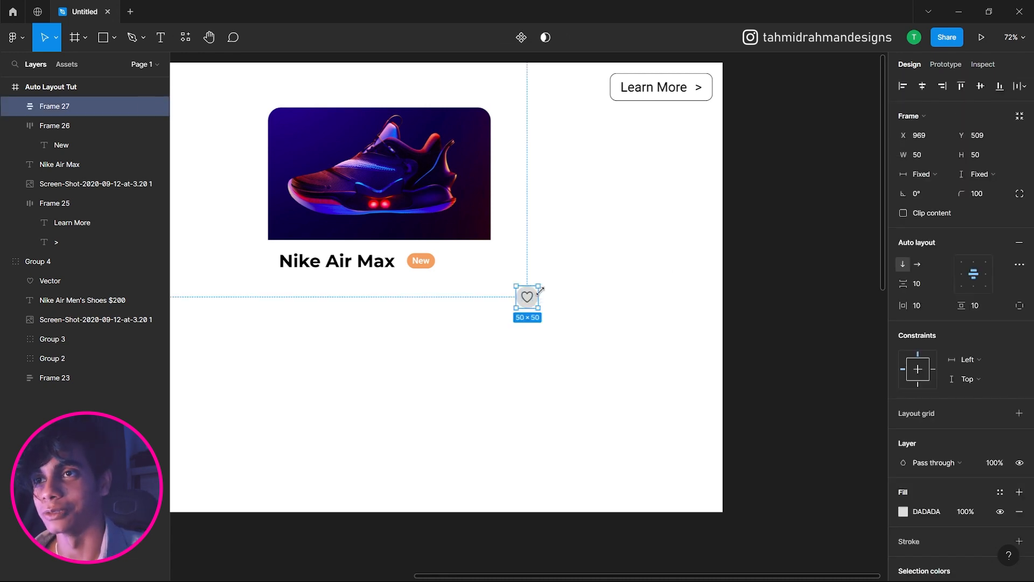
{"action": "left_click", "coordinate": [595, 301]}
{"action": "left_click_drag", "start_coordinate": [525, 307], "coordinate": [475, 268]}
{"action": "double_click", "coordinate": [475, 268]}
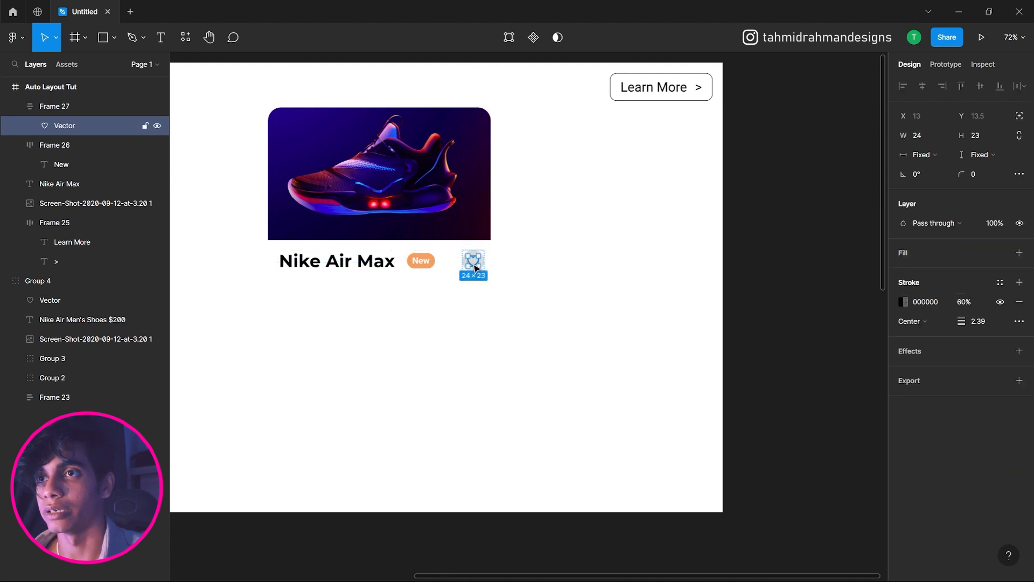
{"action": "key", "text": "alt"}
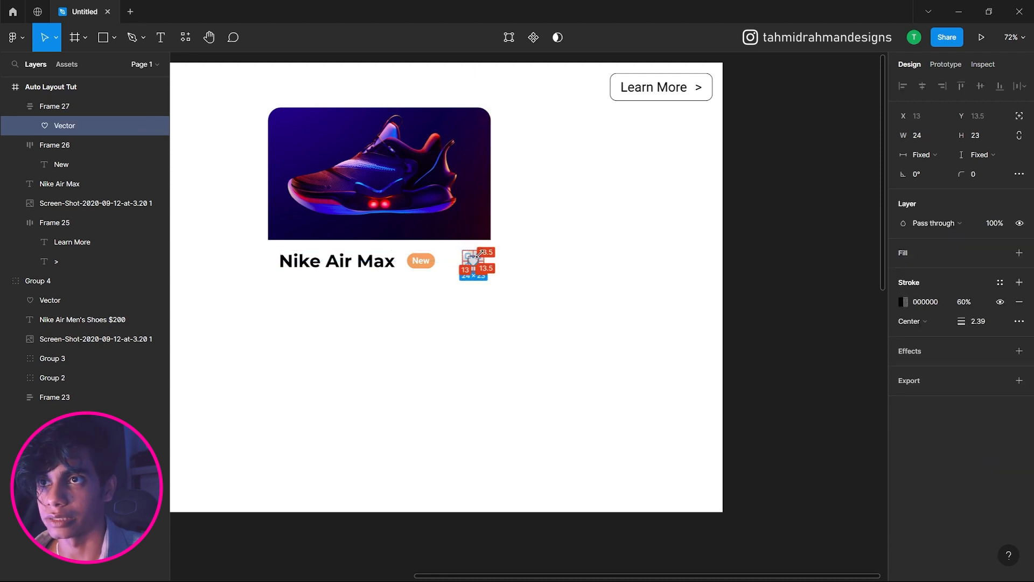
{"action": "left_click", "coordinate": [527, 265]}
{"action": "key", "text": "ctrl+z"}
{"action": "left_click", "coordinate": [527, 265]}
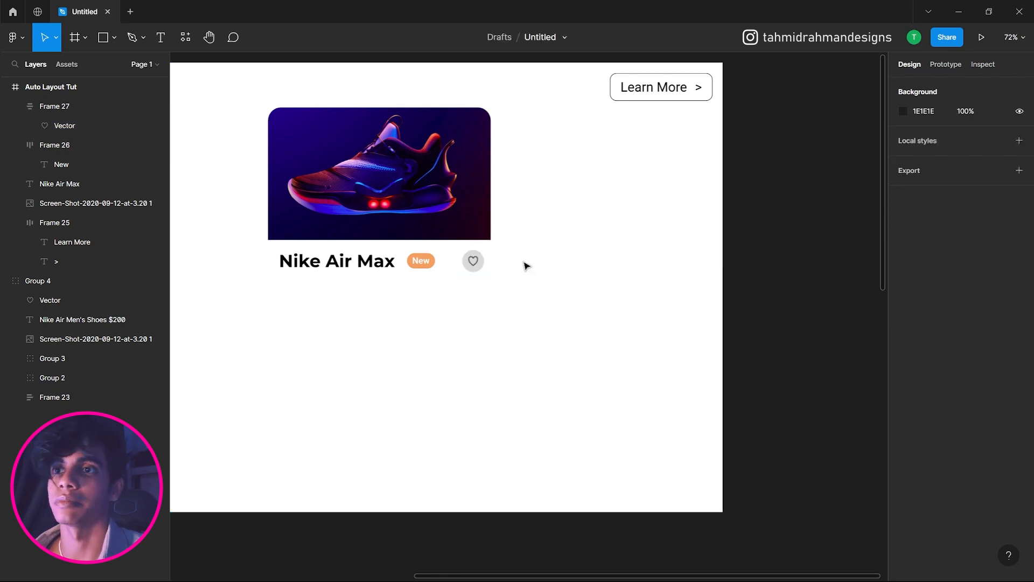
{"action": "left_click_drag", "start_coordinate": [526, 265], "coordinate": [580, 263]}
{"action": "left_click", "coordinate": [533, 262]}
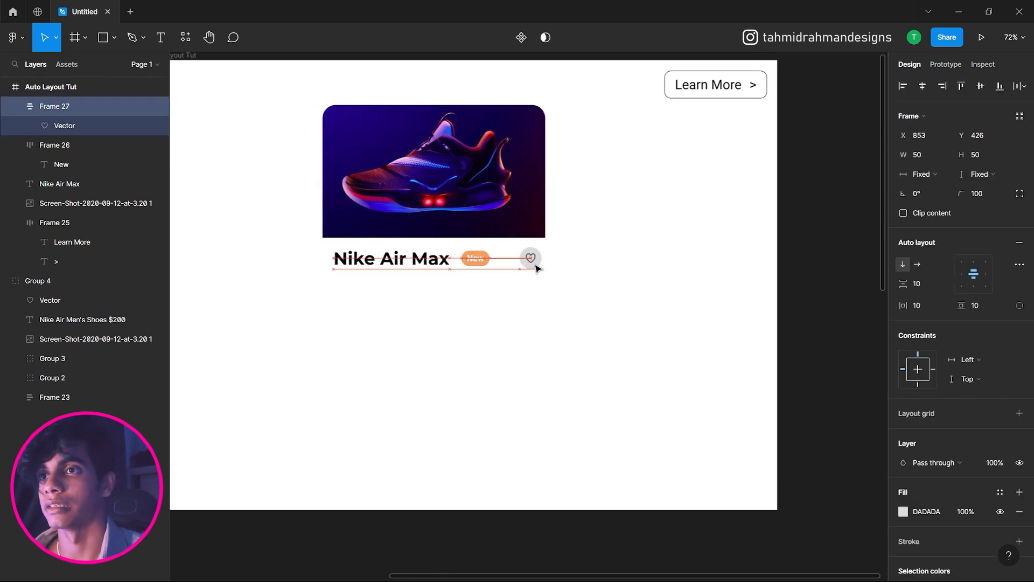
{"action": "left_click", "coordinate": [592, 258]}
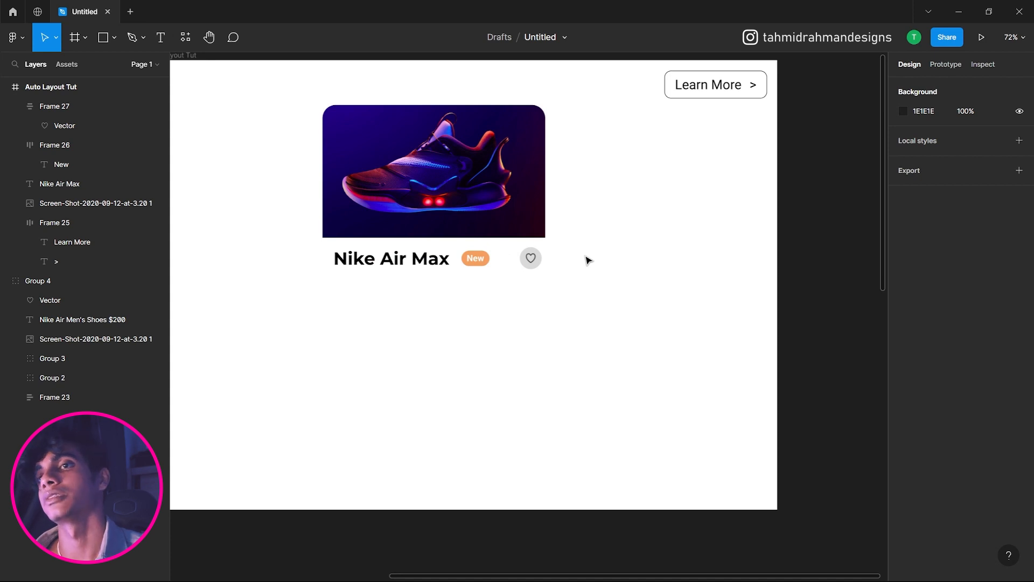
{"action": "scroll", "coordinate": [589, 263], "scroll_direction": "left", "scroll_amount": 2}
{"action": "left_click", "coordinate": [593, 262]}
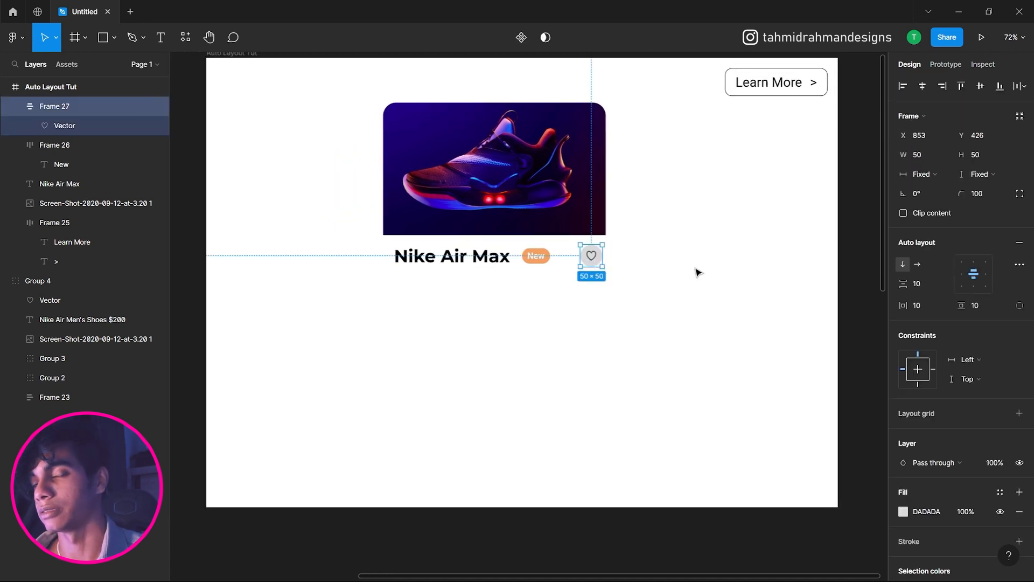
{"action": "left_click", "coordinate": [697, 270]}
{"action": "left_click_drag", "start_coordinate": [615, 262], "coordinate": [399, 257]}
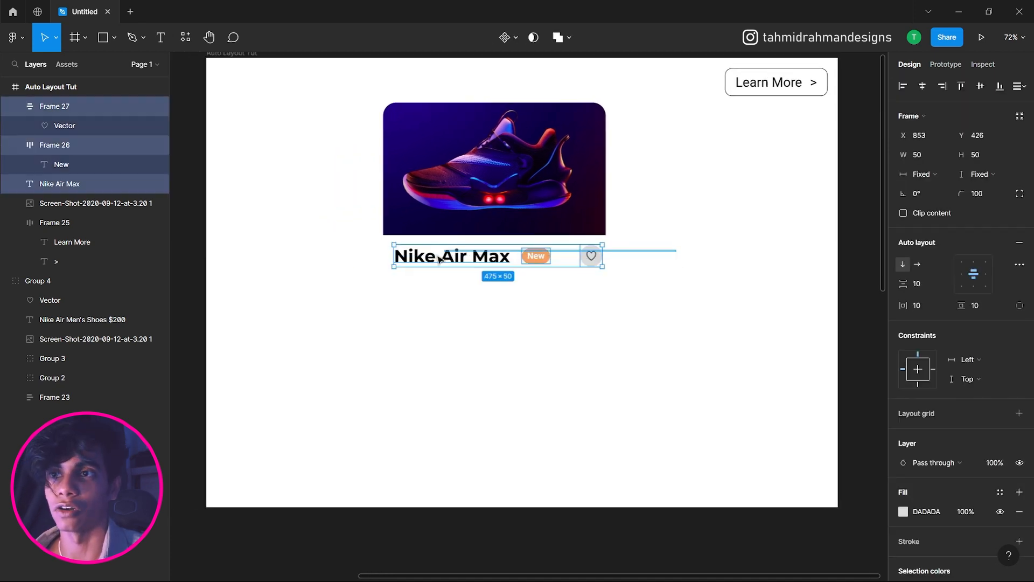
{"action": "left_click", "coordinate": [434, 296]}
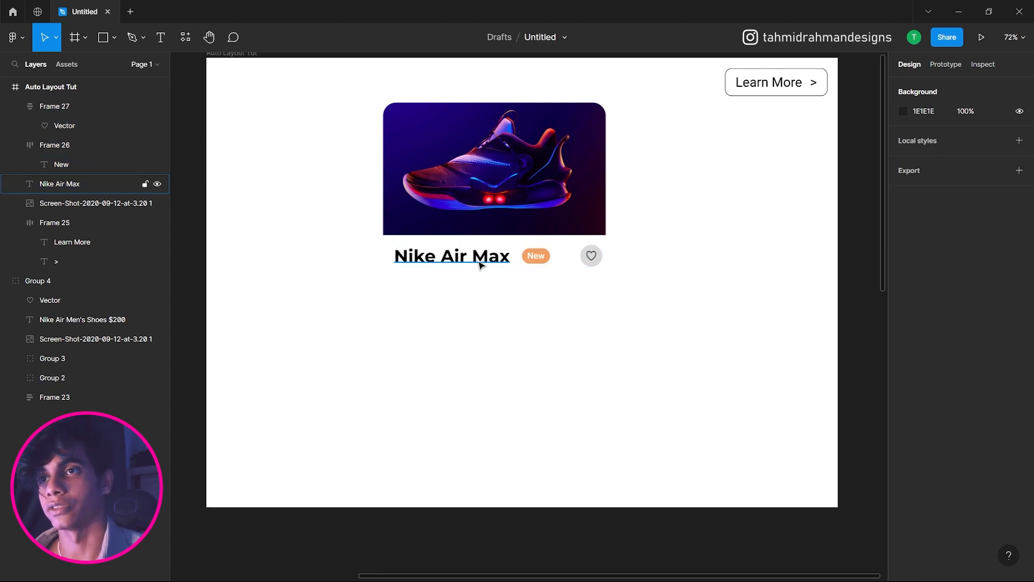
Tighten the title row by moving "Nike Air Max" to about X 413, Y 427 and the "New" badge to about X 693, Y 434
{"action": "left_click_drag", "start_coordinate": [481, 263], "coordinate": [476, 263]}
{"action": "left_click", "coordinate": [530, 282]}
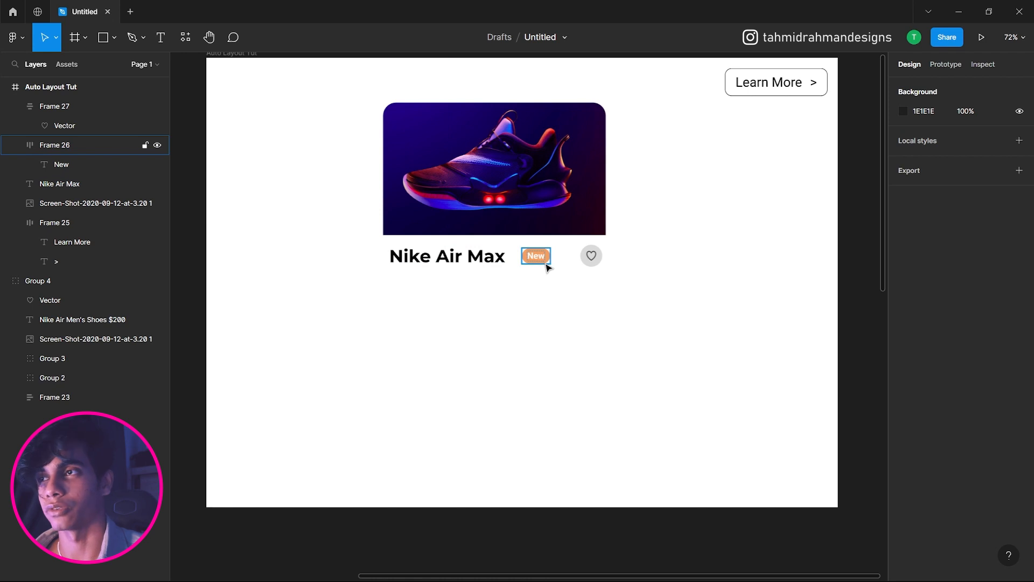
{"action": "left_click", "coordinate": [541, 265]}
{"action": "left_click_drag", "start_coordinate": [539, 271], "coordinate": [535, 303]}
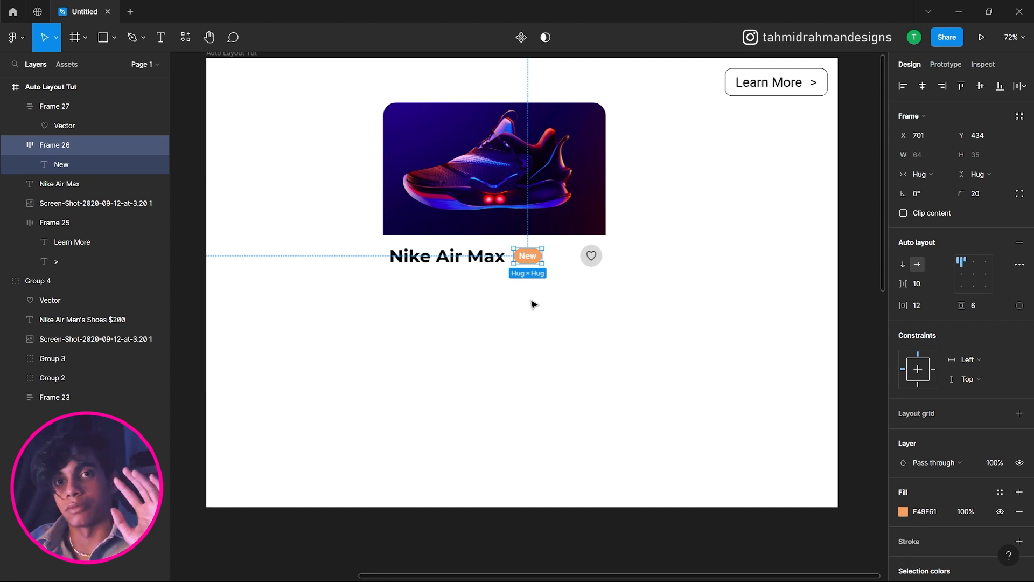
{"action": "left_click", "coordinate": [626, 317]}
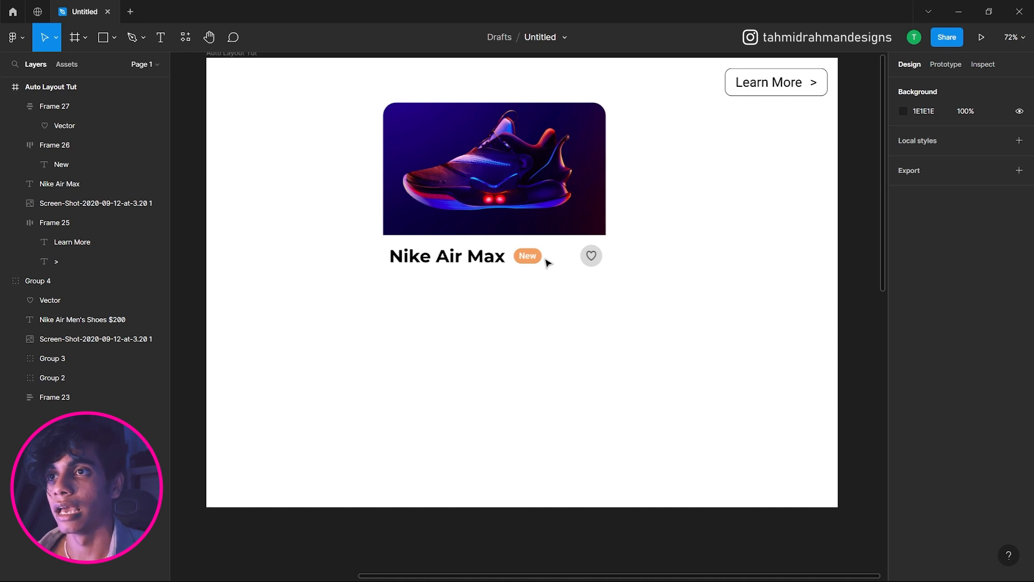
{"action": "left_click_drag", "start_coordinate": [544, 261], "coordinate": [534, 260]}
{"action": "left_click", "coordinate": [529, 294]}
{"action": "left_click_drag", "start_coordinate": [535, 296], "coordinate": [471, 260]}
{"action": "left_click", "coordinate": [575, 290]}
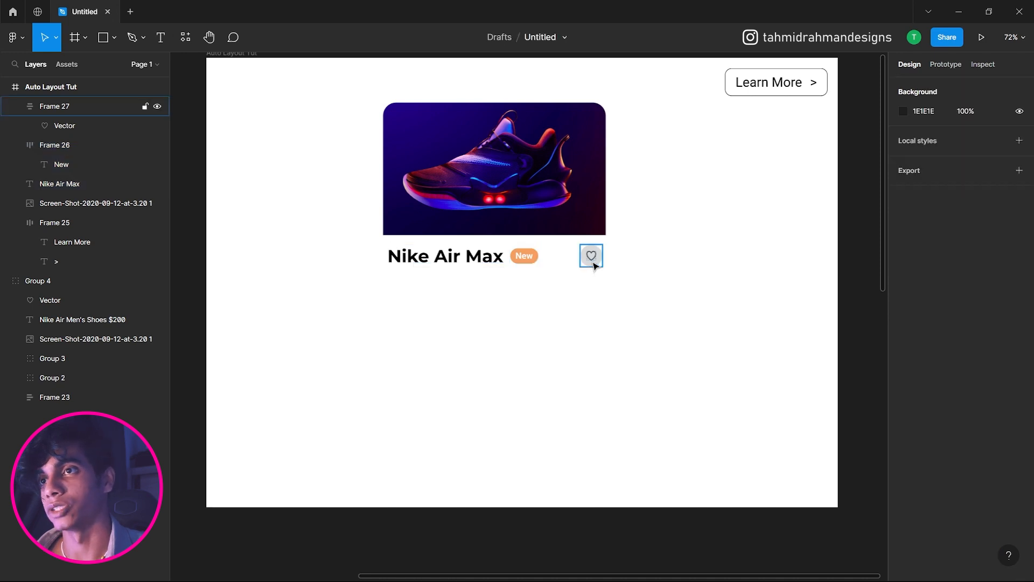
Shift the heart button slightly inward from the image's edge, to about X 841, Y 426
{"action": "left_click_drag", "start_coordinate": [596, 266], "coordinate": [598, 257]}
{"action": "left_click", "coordinate": [649, 261]}
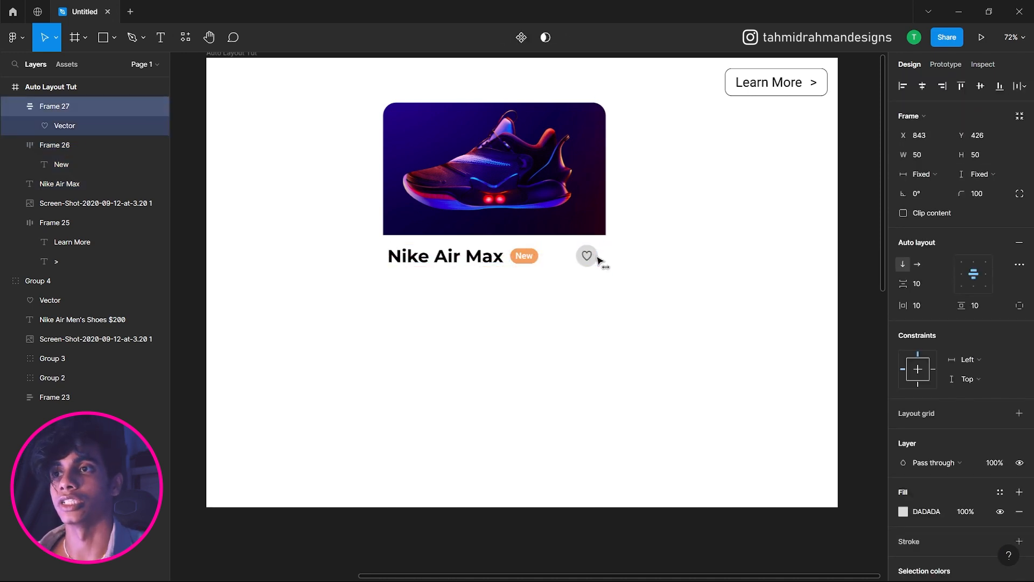
{"action": "left_click", "coordinate": [643, 259]}
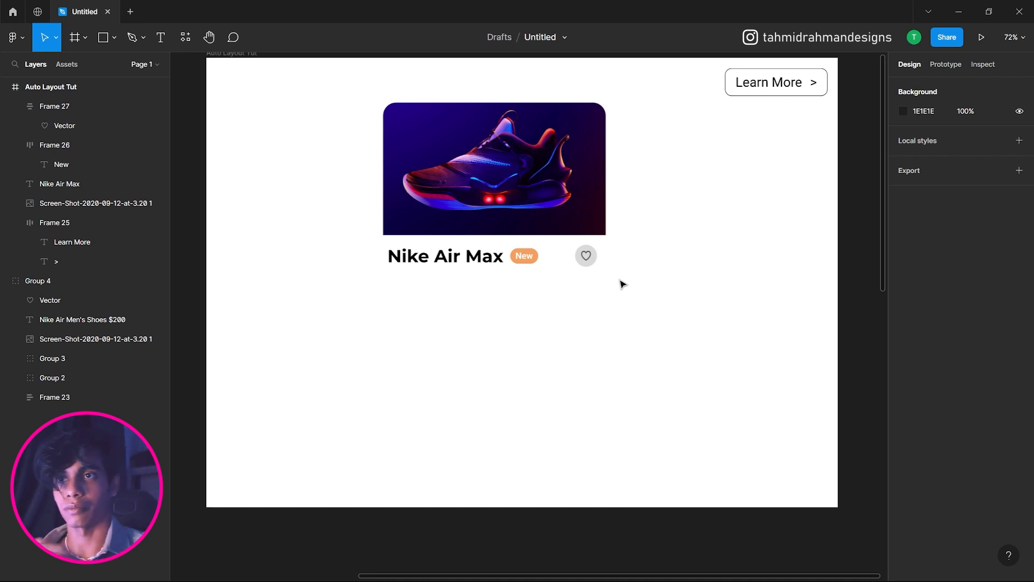
Examine the "Nike Air Max" title, "New" badge and heart button as separate elements of the title row
{"action": "left_click", "coordinate": [524, 256]}
{"action": "left_click", "coordinate": [472, 263], "text": "shift"}
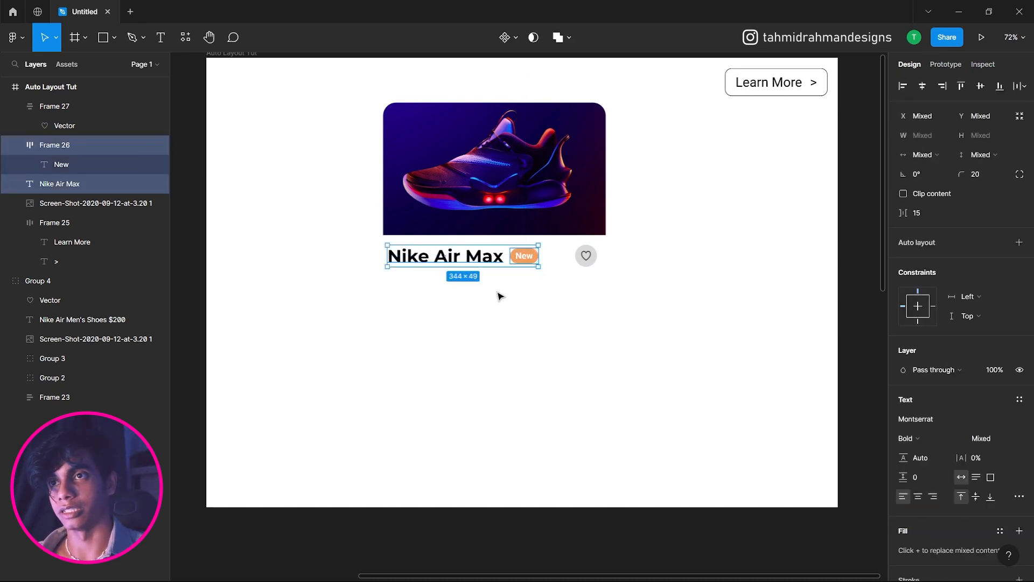
{"action": "left_click", "coordinate": [501, 297]}
{"action": "left_click", "coordinate": [450, 258]}
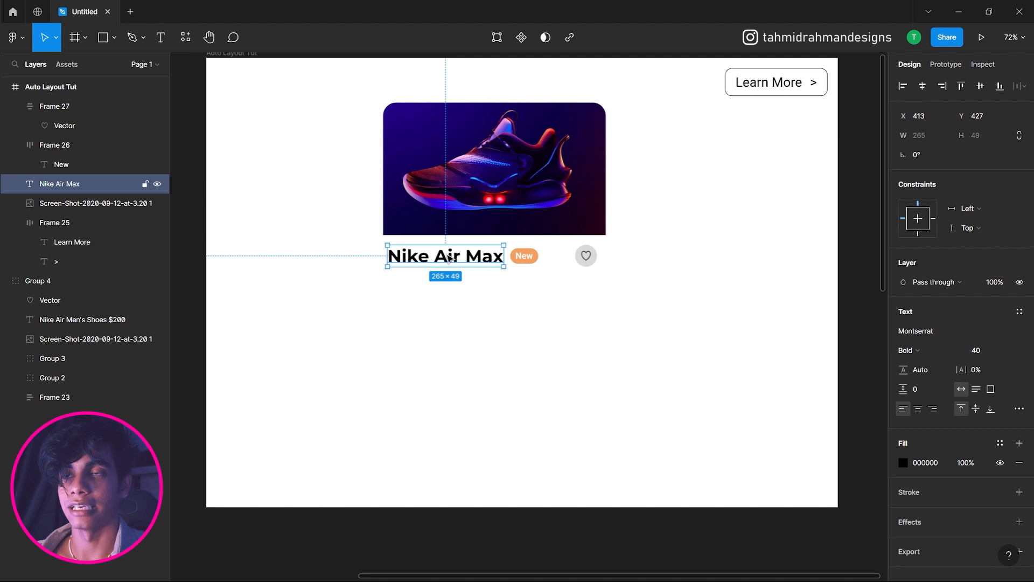
{"action": "left_click", "coordinate": [537, 261]}
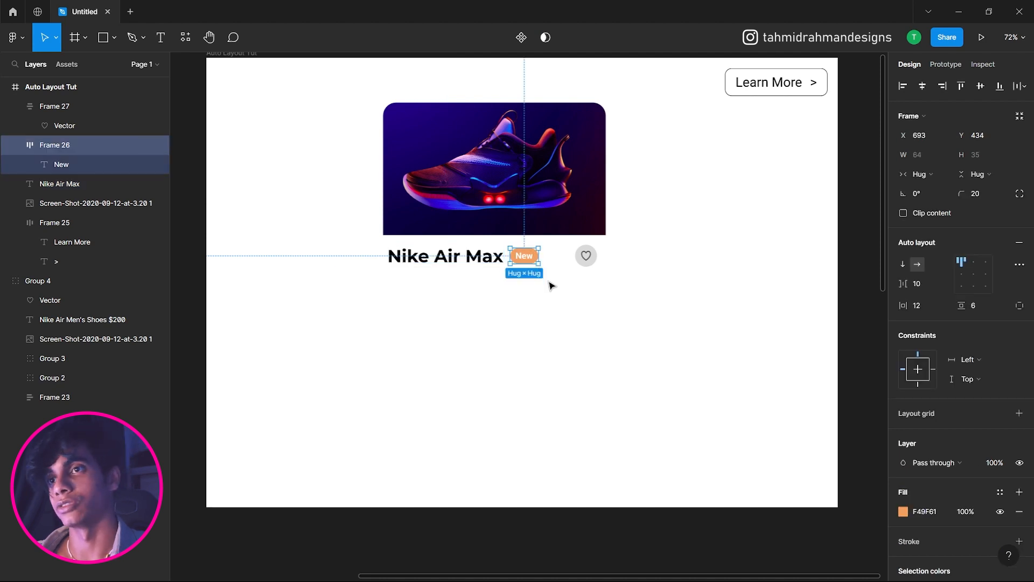
{"action": "left_click", "coordinate": [553, 289]}
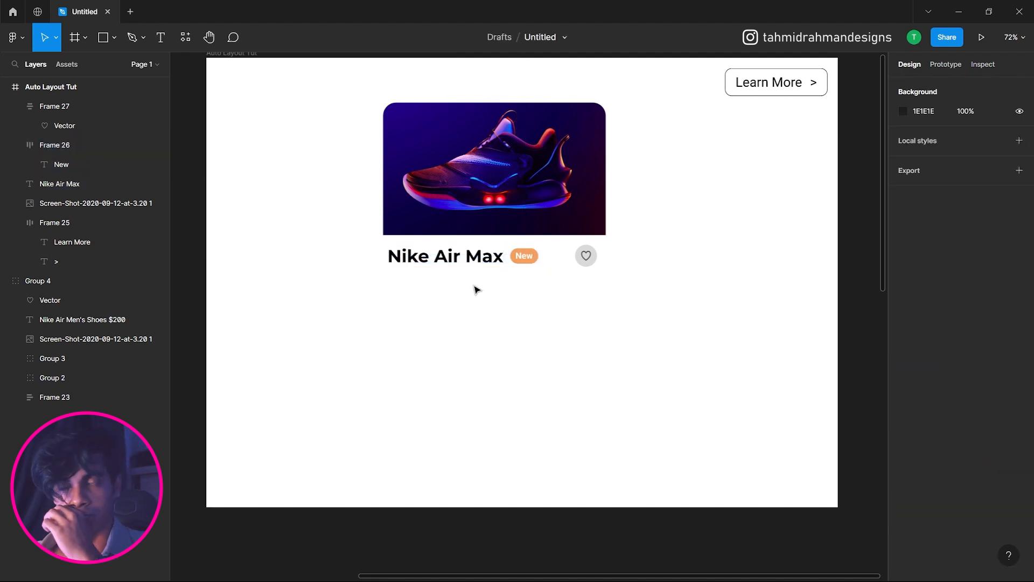
{"action": "double_click", "coordinate": [486, 258]}
{"action": "left_click", "coordinate": [468, 257]}
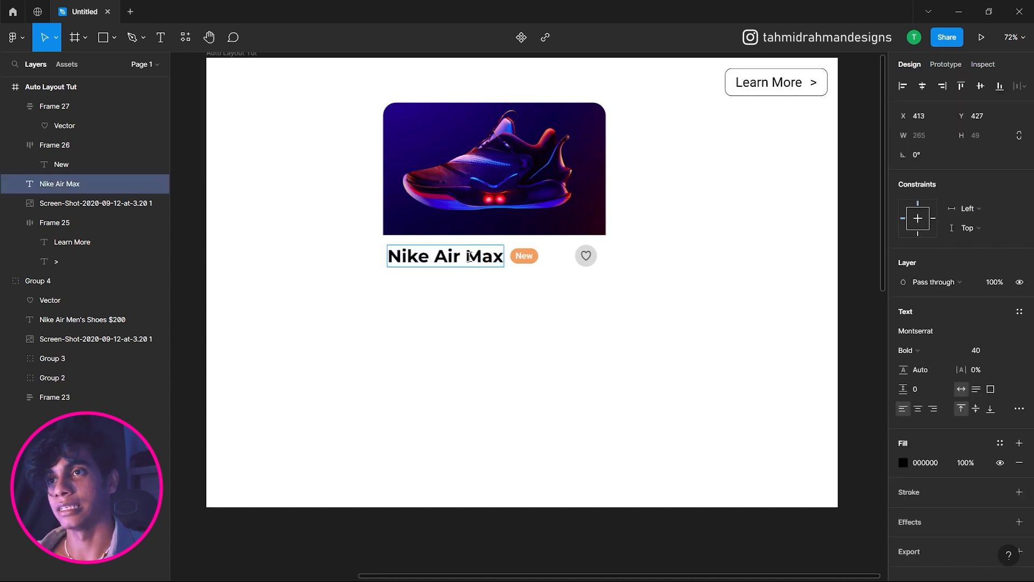
{"action": "double_click", "coordinate": [468, 257]}
{"action": "key", "text": "Escape"}
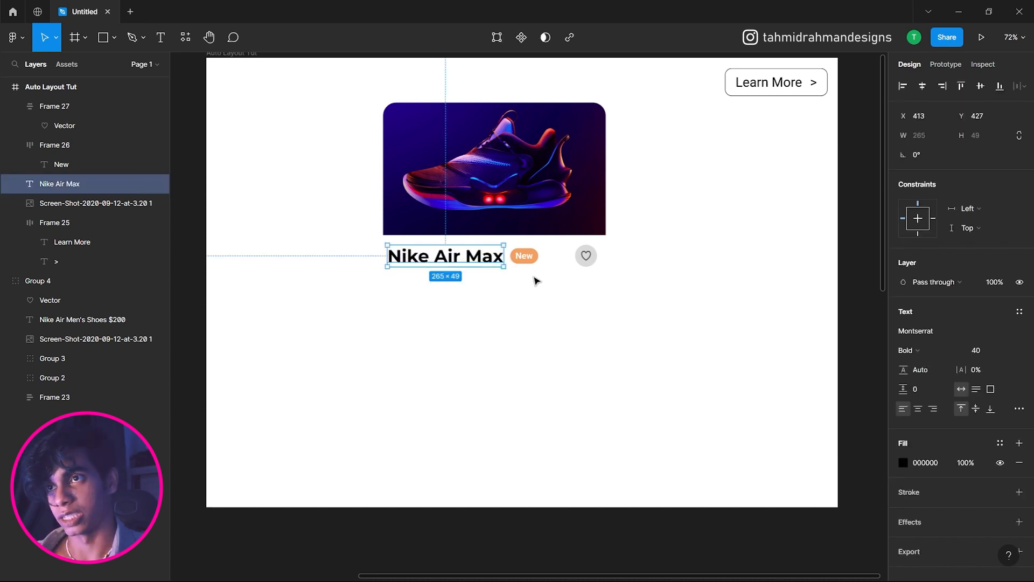
{"action": "left_click", "coordinate": [586, 258]}
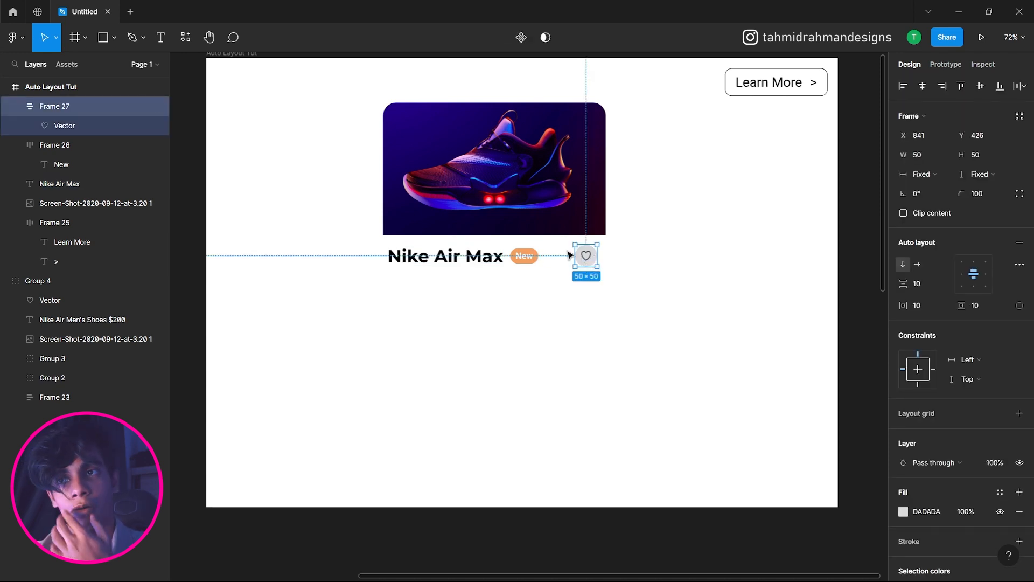
{"action": "left_click", "coordinate": [680, 275]}
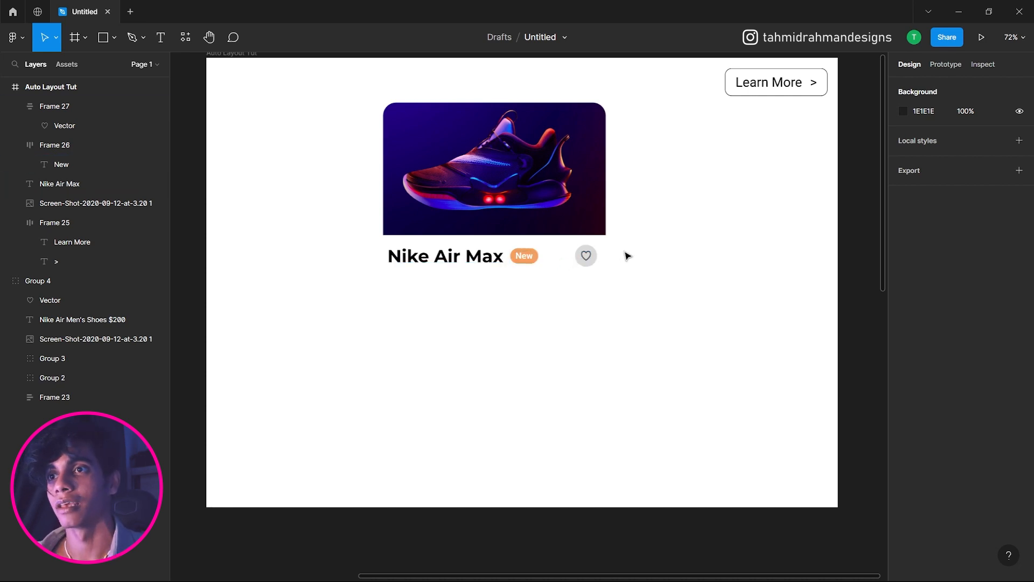
Try a single auto layout around the title, "New" badge and heart button with a spacing of 70, and undo it
{"action": "left_click_drag", "start_coordinate": [625, 252], "coordinate": [396, 273]}
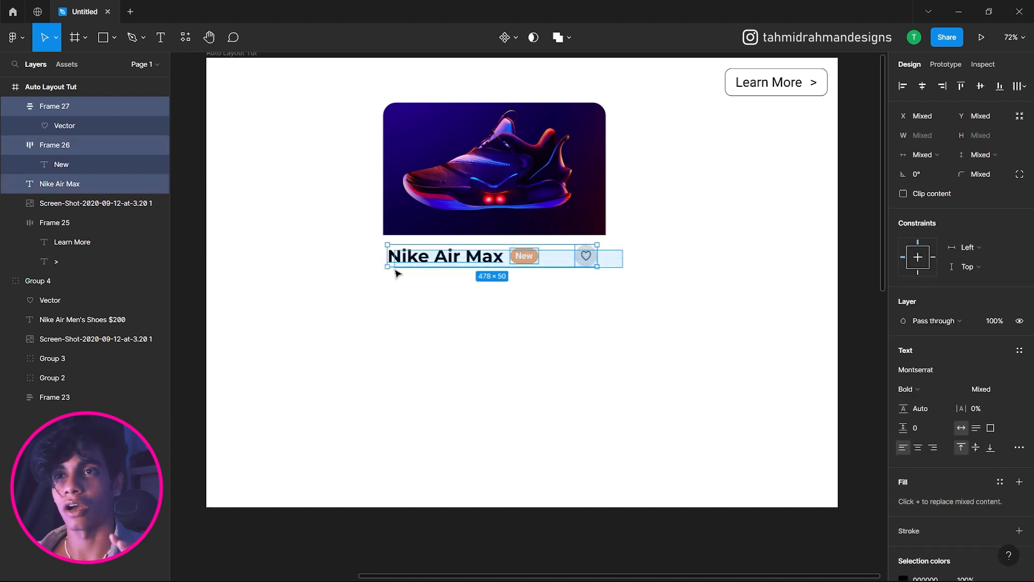
{"action": "right_click", "coordinate": [437, 262]}
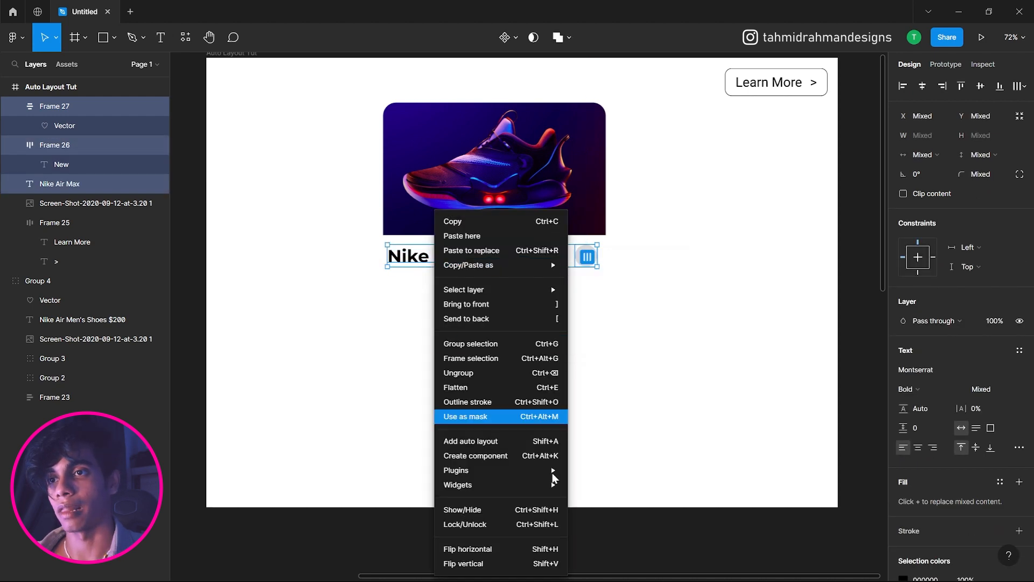
{"action": "left_click", "coordinate": [537, 442]}
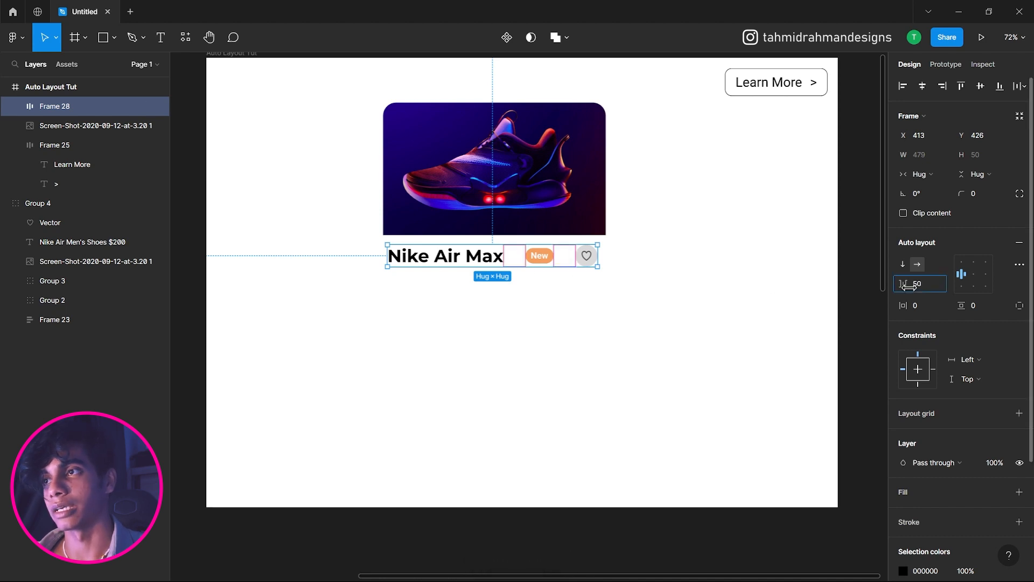
{"action": "left_click_drag", "start_coordinate": [904, 287], "coordinate": [907, 287]}
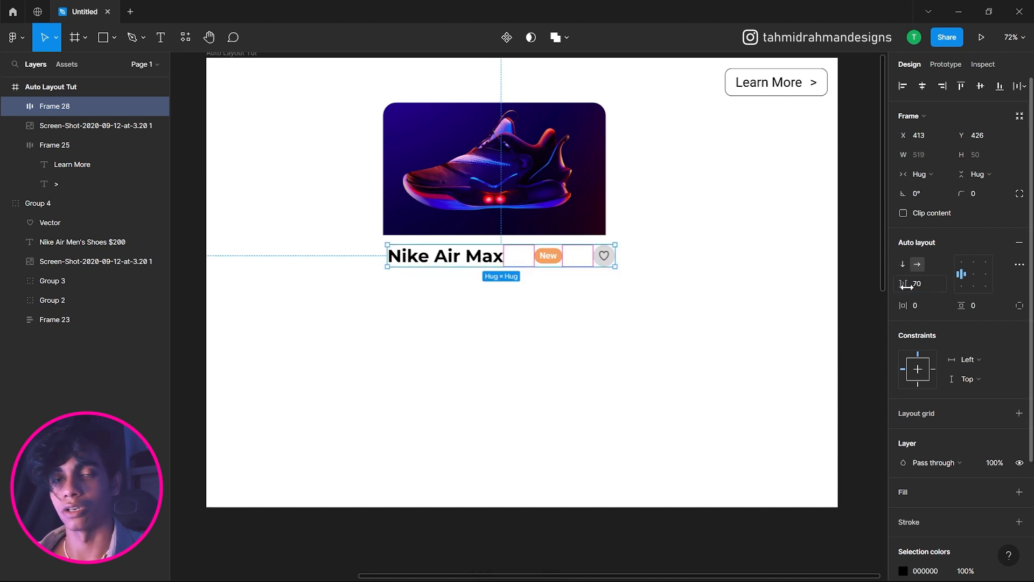
{"action": "key", "text": "ctrl+z"}
{"action": "key", "text": "ctrl+z"}
{"action": "left_click", "coordinate": [664, 288]}
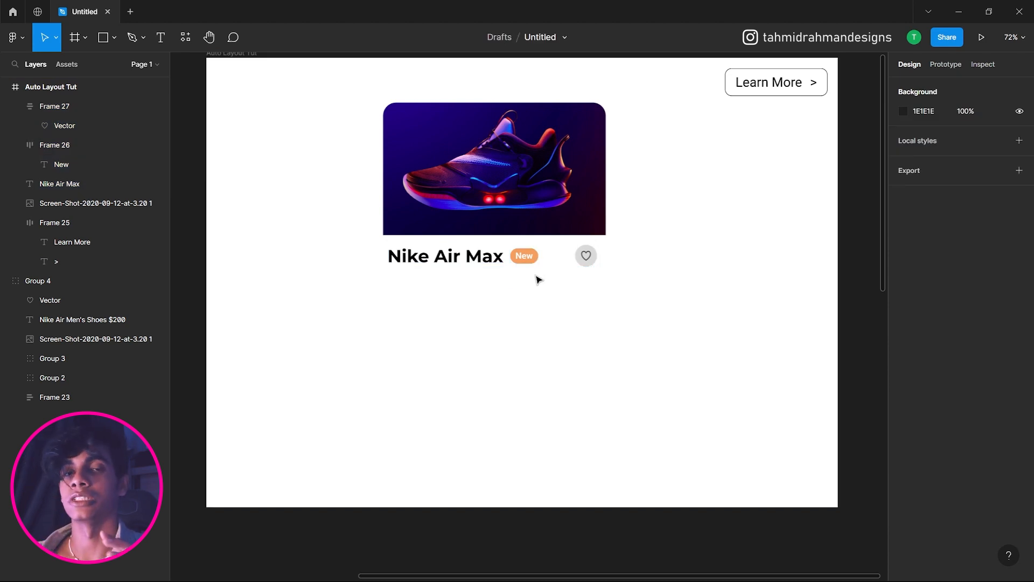
Combine the "Nike Air Max" title and the "New" badge into their own horizontal auto layout frame
{"action": "left_click_drag", "start_coordinate": [533, 287], "coordinate": [384, 248]}
{"action": "right_click", "coordinate": [466, 257]}
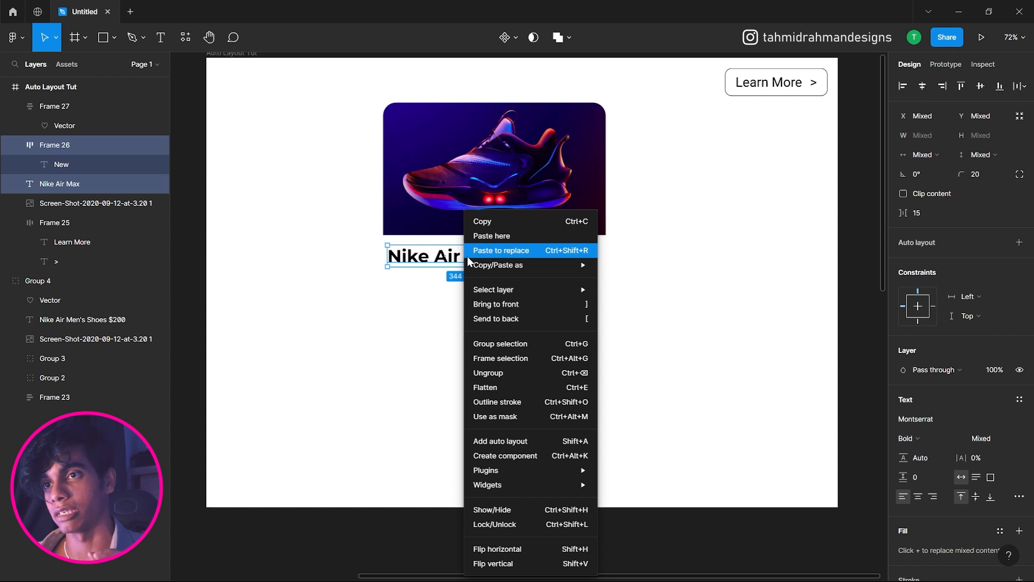
{"action": "left_click", "coordinate": [516, 442]}
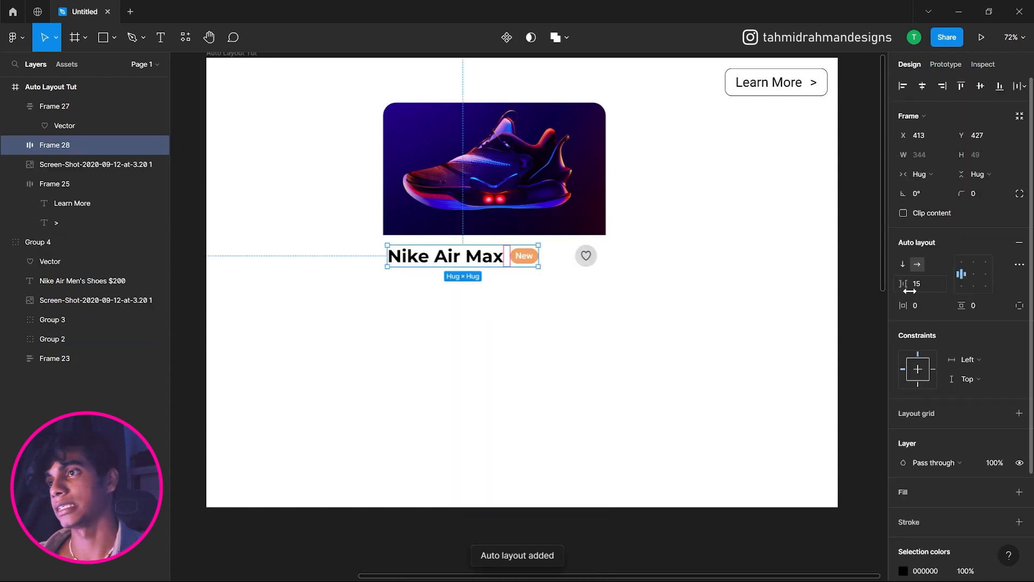
{"action": "left_click", "coordinate": [625, 276]}
Nest the title-and-badge frame and the heart button in an outer horizontal auto layout, aligned left and vertically centered
{"action": "left_click_drag", "start_coordinate": [613, 252], "coordinate": [427, 263]}
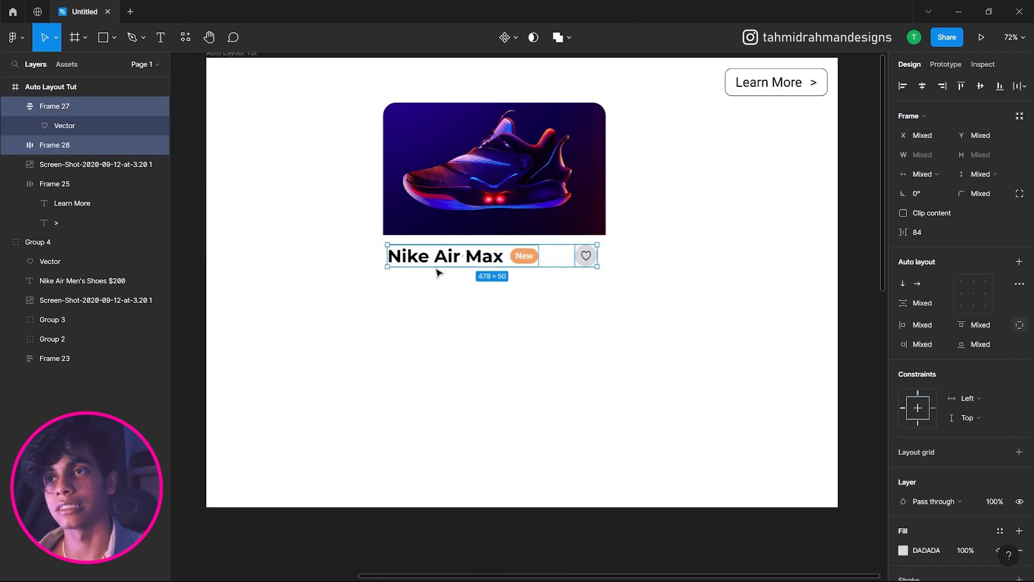
{"action": "left_click", "coordinate": [436, 268]}
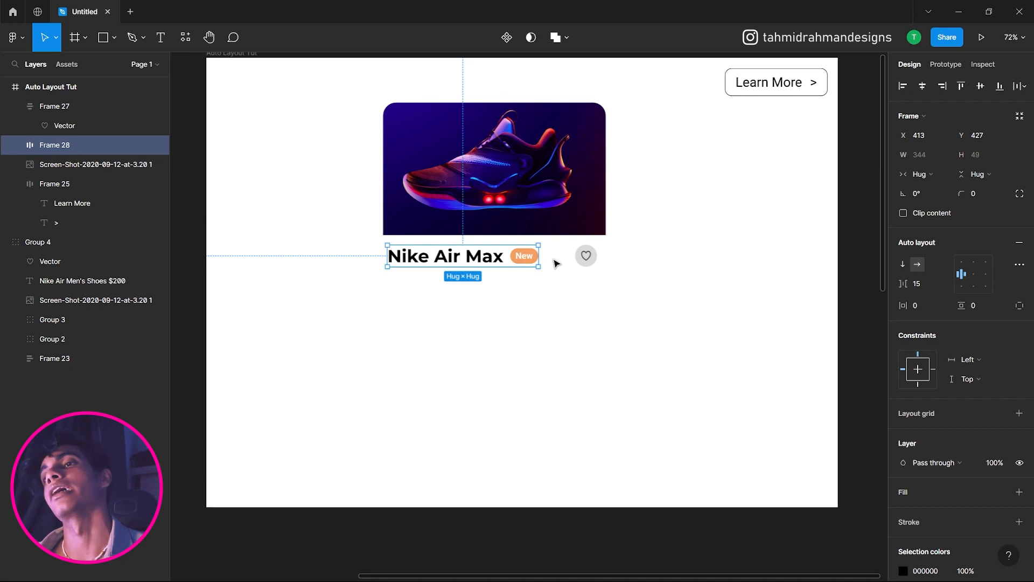
{"action": "left_click", "coordinate": [584, 255], "text": "shift"}
{"action": "right_click", "coordinate": [584, 257]}
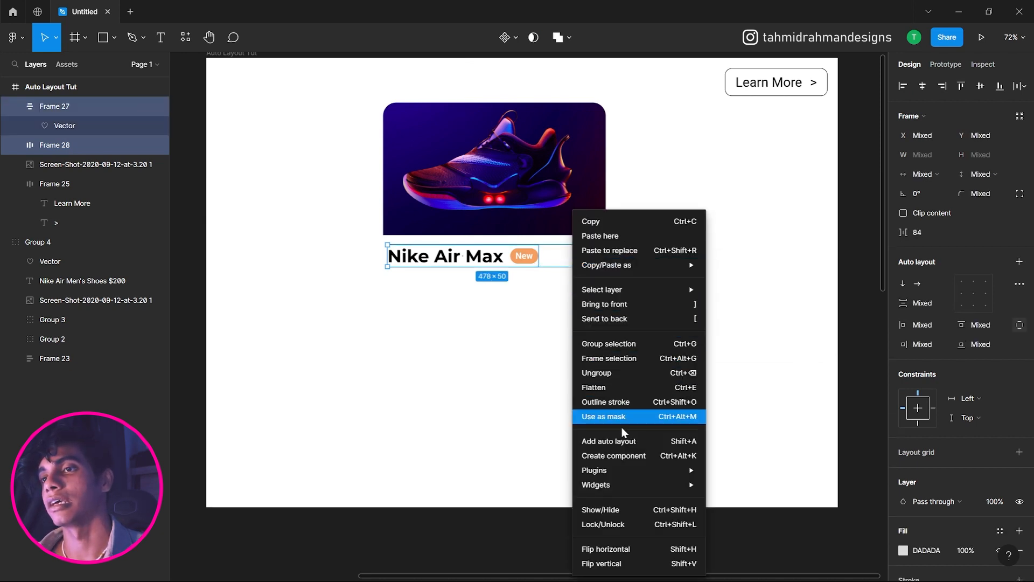
{"action": "left_click", "coordinate": [616, 441]}
{"action": "left_click", "coordinate": [615, 316]}
{"action": "left_click", "coordinate": [572, 264]}
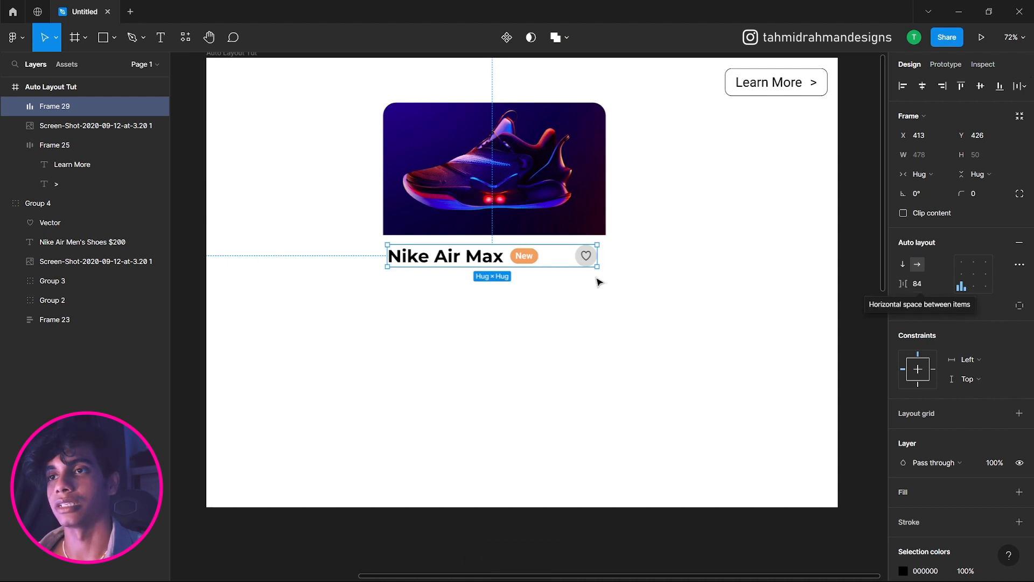
{"action": "left_click", "coordinate": [961, 274]}
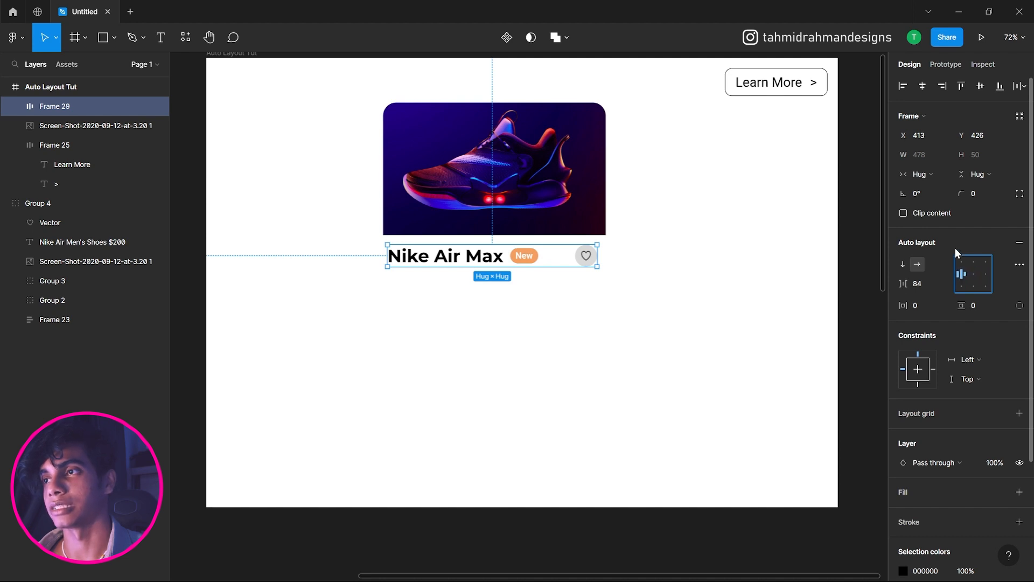
{"action": "left_click", "coordinate": [696, 284]}
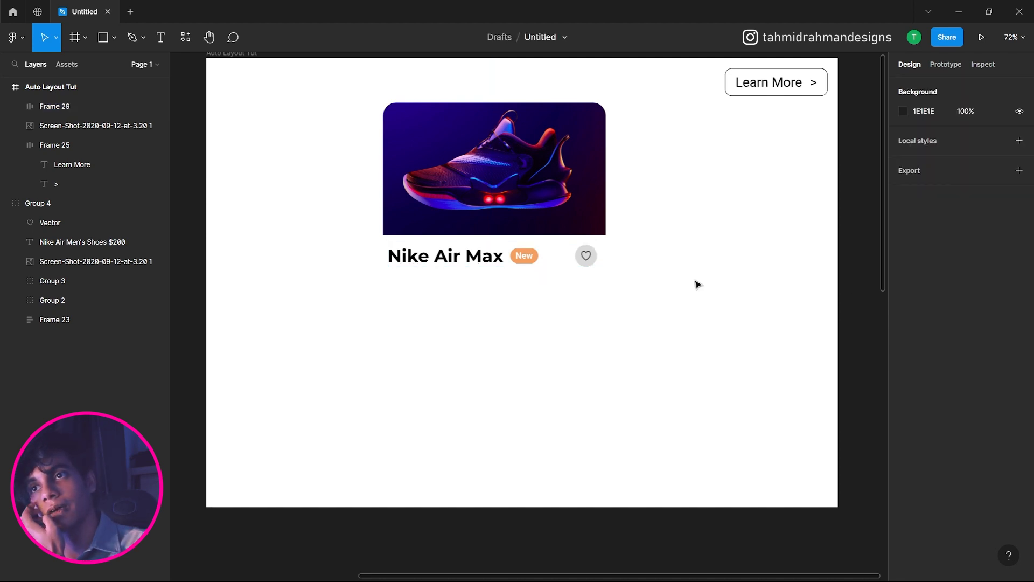
Try a spacing of 59 between the title-and-badge frame and the heart button, and check the inner frame's own spacing
{"action": "left_click", "coordinate": [596, 262]}
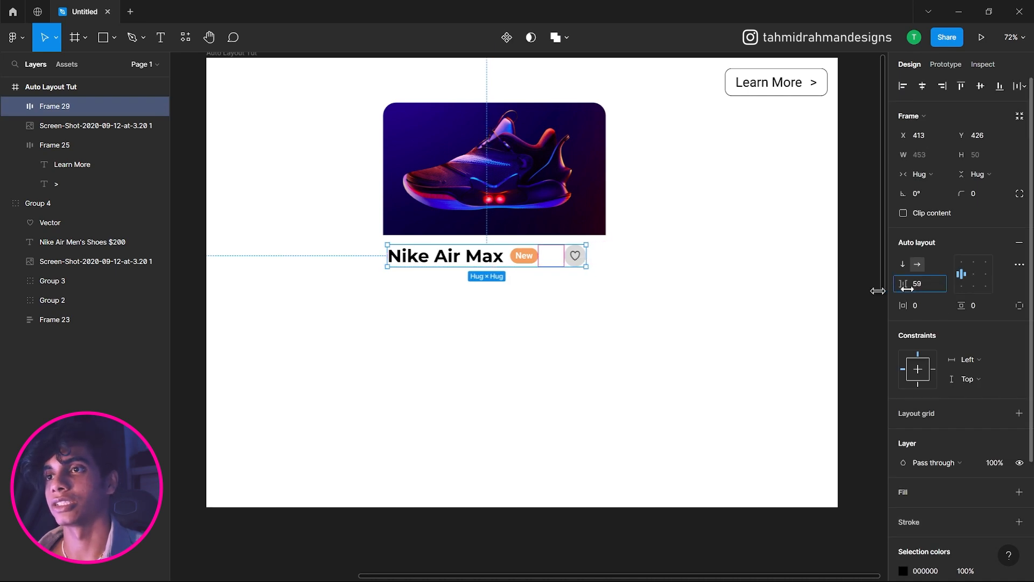
{"action": "left_click", "coordinate": [530, 264]}
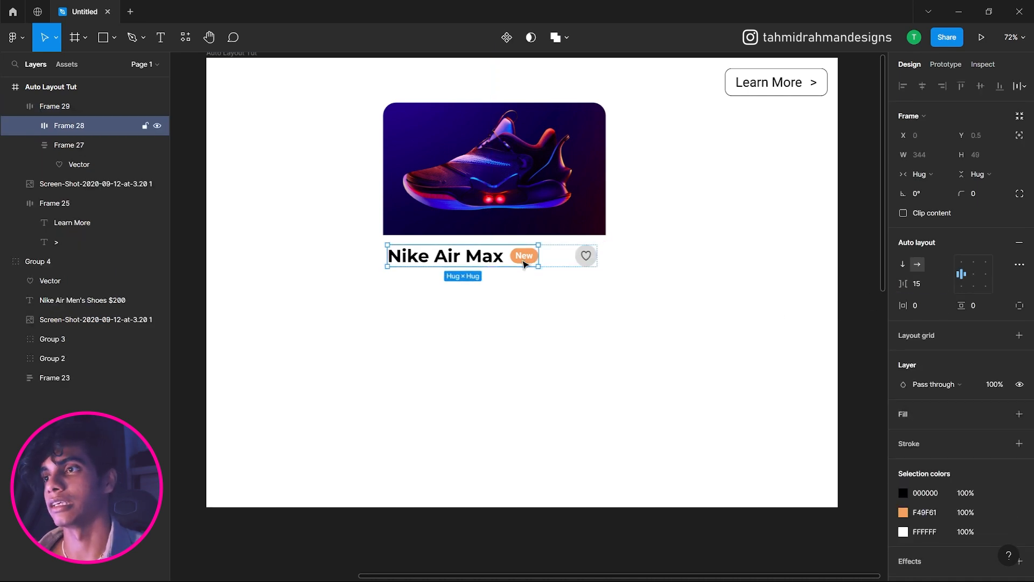
{"action": "left_click", "coordinate": [906, 283]}
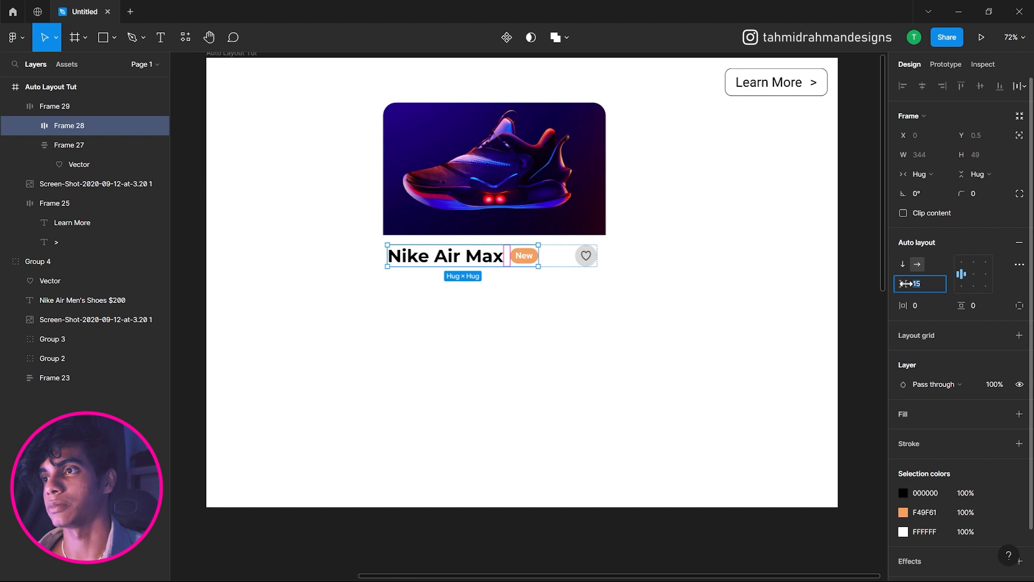
{"action": "left_click", "coordinate": [792, 297]}
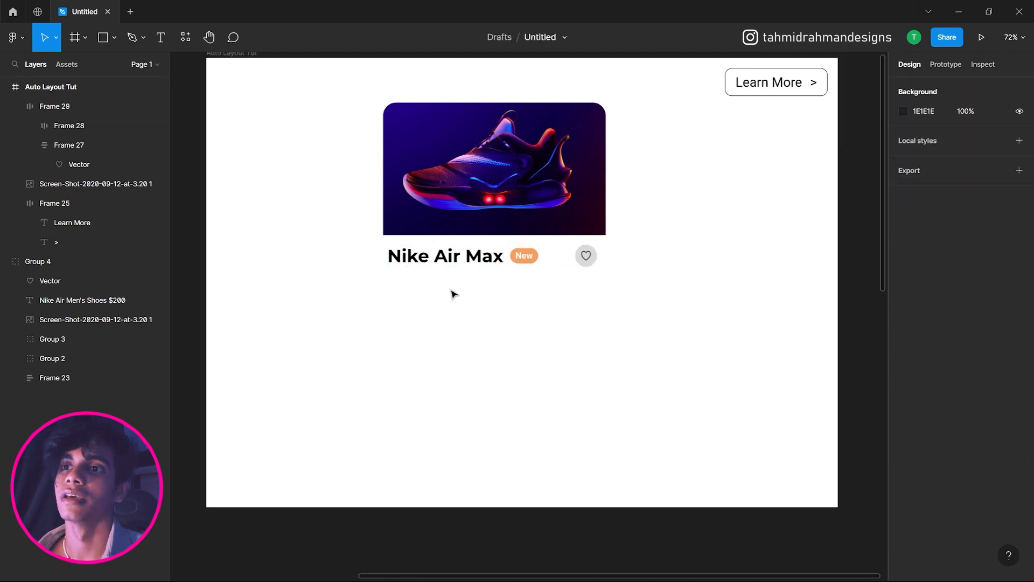
Add the text "Men's Shoes" beneath the title row and place it at about X 433, Y 501
{"action": "left_click", "coordinate": [159, 41]}
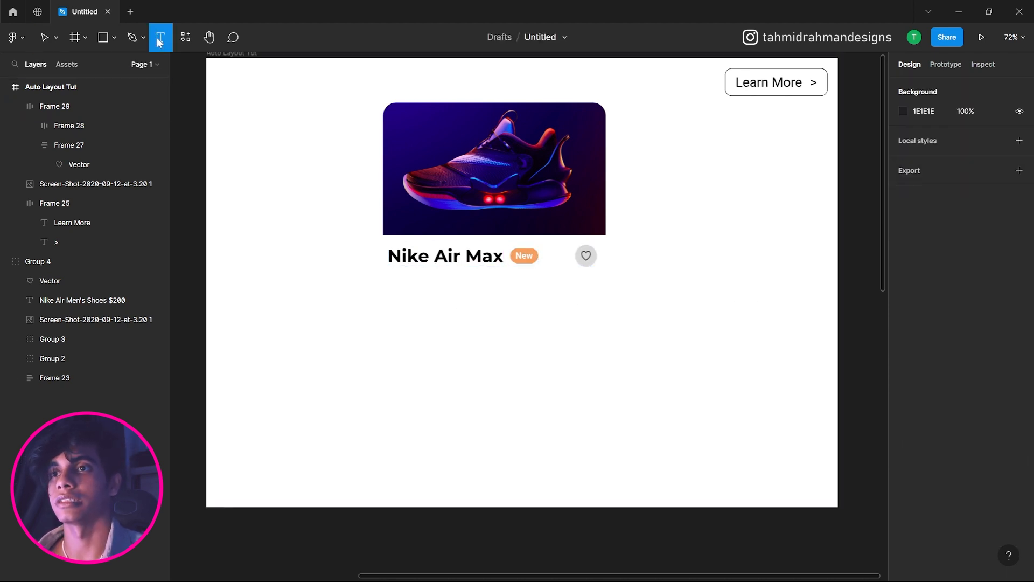
{"action": "left_click", "coordinate": [420, 288]}
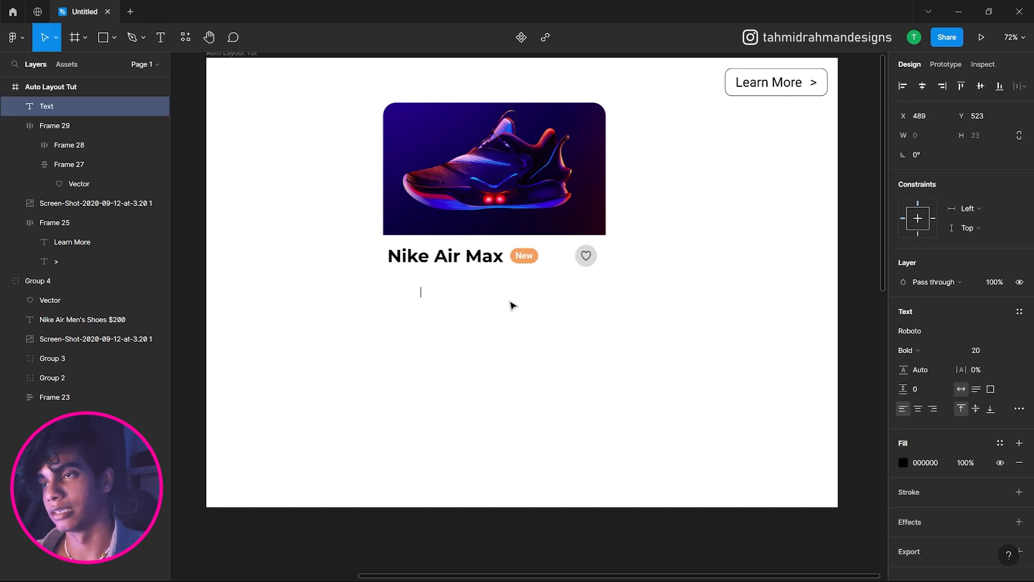
{"action": "type", "text": "Nik"}
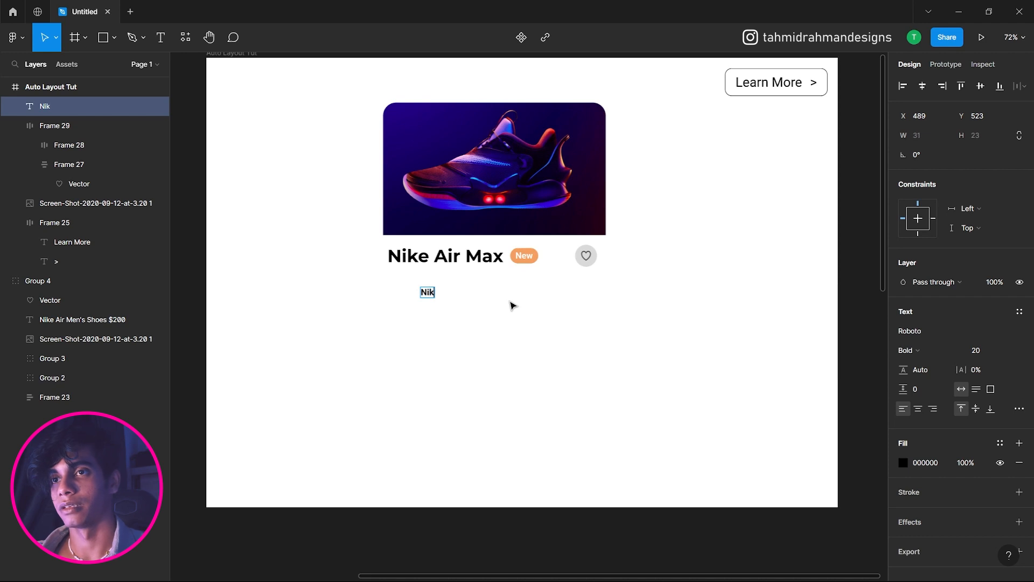
{"action": "type", "text": "e Man"}
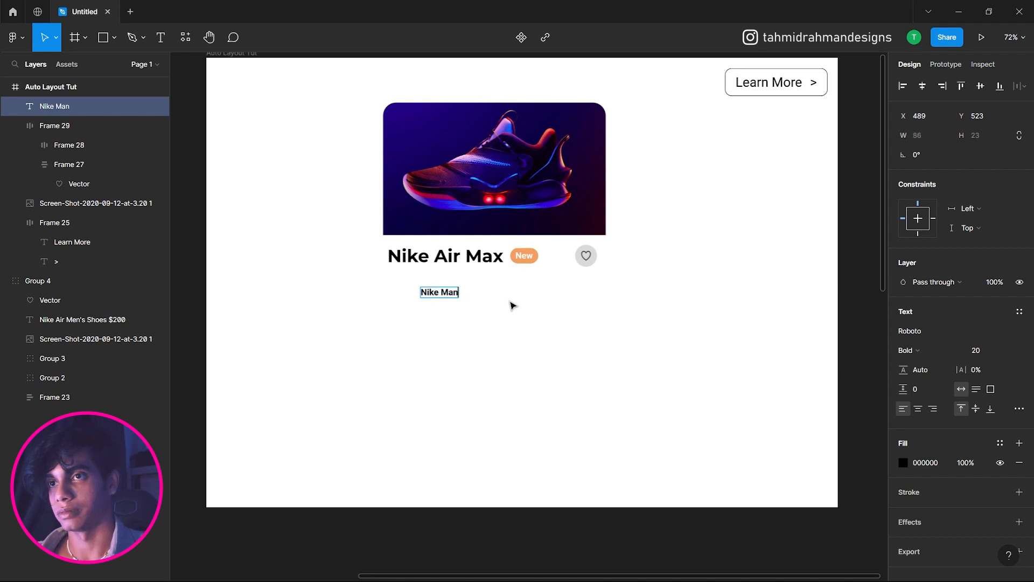
{"action": "key", "text": "BackSpace"}
{"action": "key", "text": "BackSpace"}
{"action": "key", "text": "Escape"}
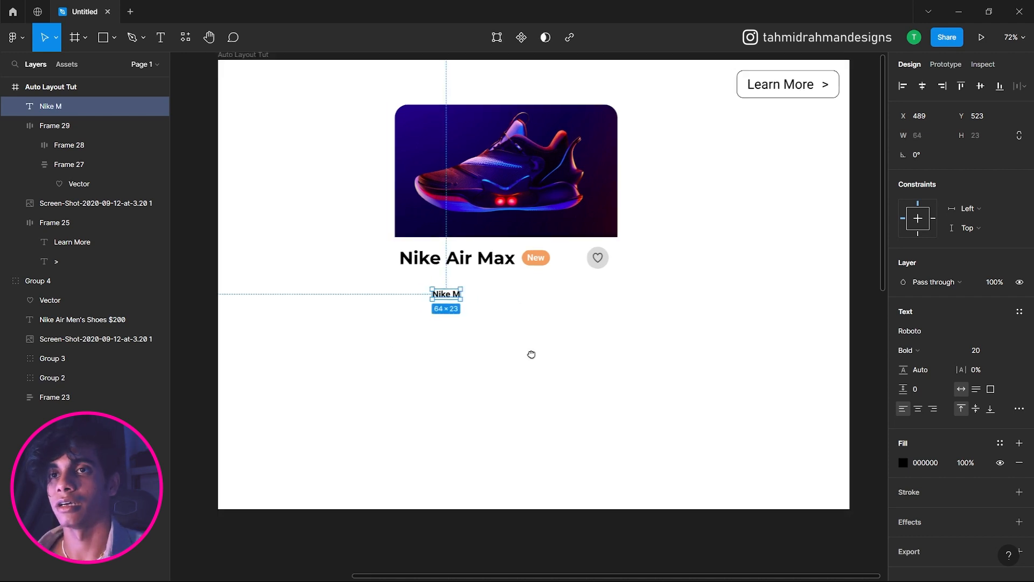
{"action": "scroll", "coordinate": [741, 364], "scroll_direction": "left", "scroll_amount": 5}
{"action": "double_click", "coordinate": [707, 311]}
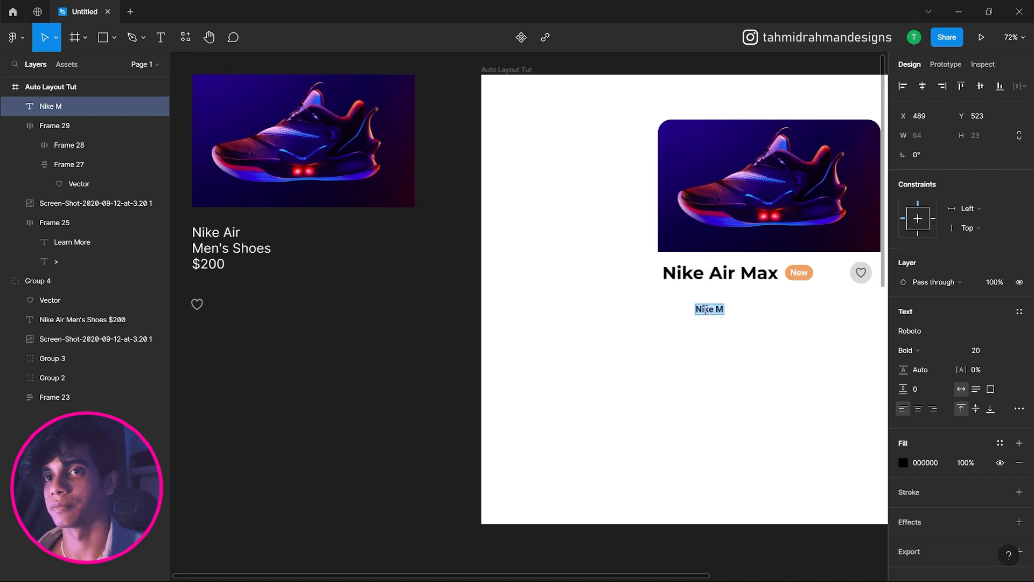
{"action": "type", "text": "Men's Shoes"}
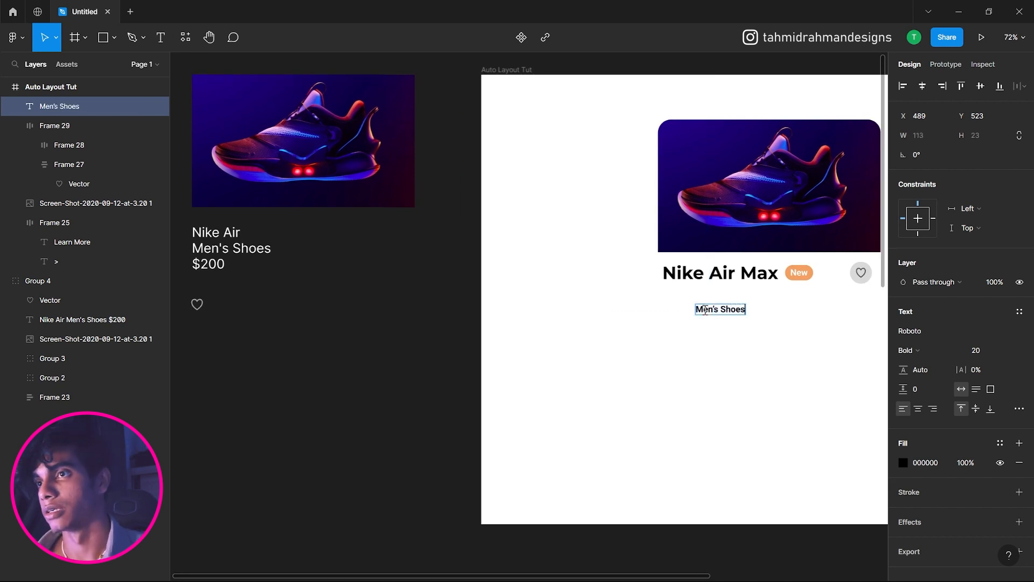
{"action": "key", "text": "Escape"}
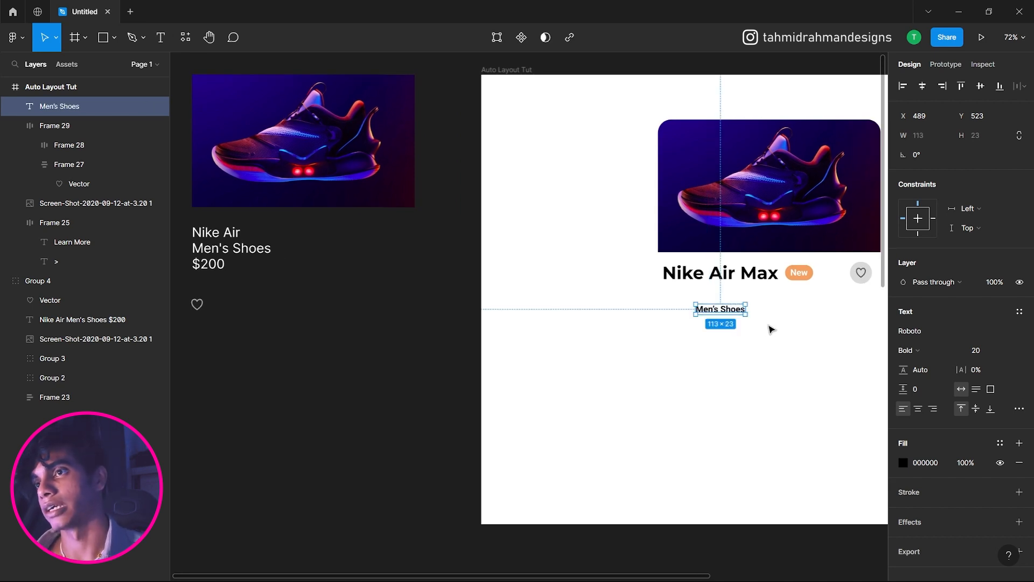
{"action": "left_click_drag", "start_coordinate": [789, 322], "coordinate": [596, 285]}
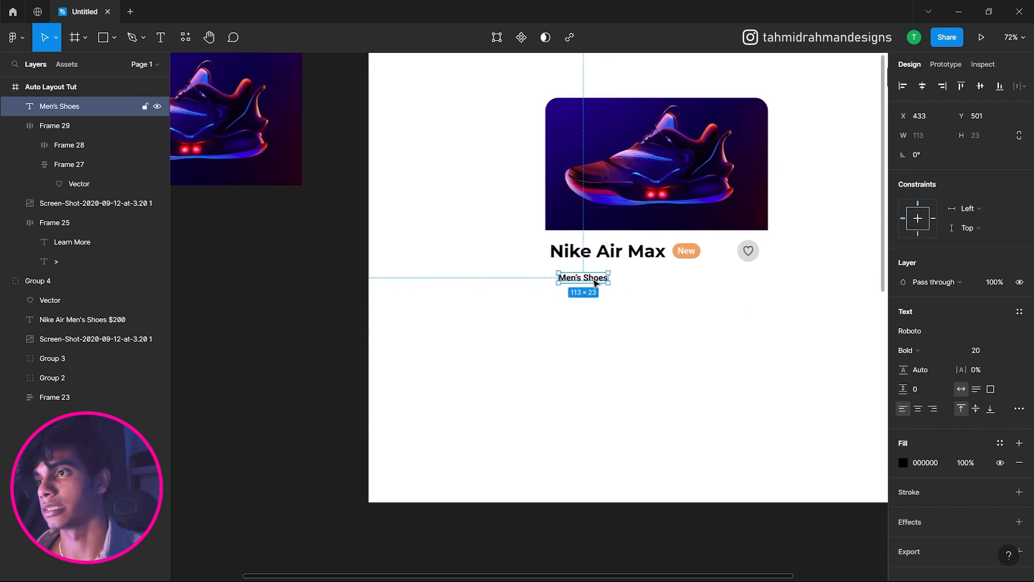
{"action": "left_click_drag", "start_coordinate": [494, 314], "coordinate": [549, 304]}
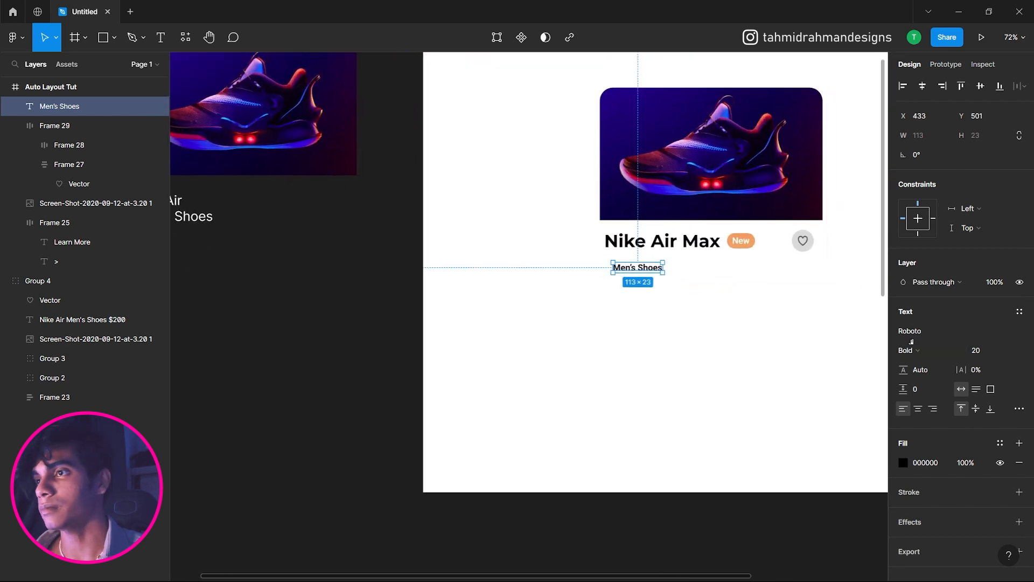
Set the "Men's Shoes" text to the Montserrat font in Regular weight
{"action": "left_click", "coordinate": [923, 330]}
{"action": "type", "text": "Montserrat"}
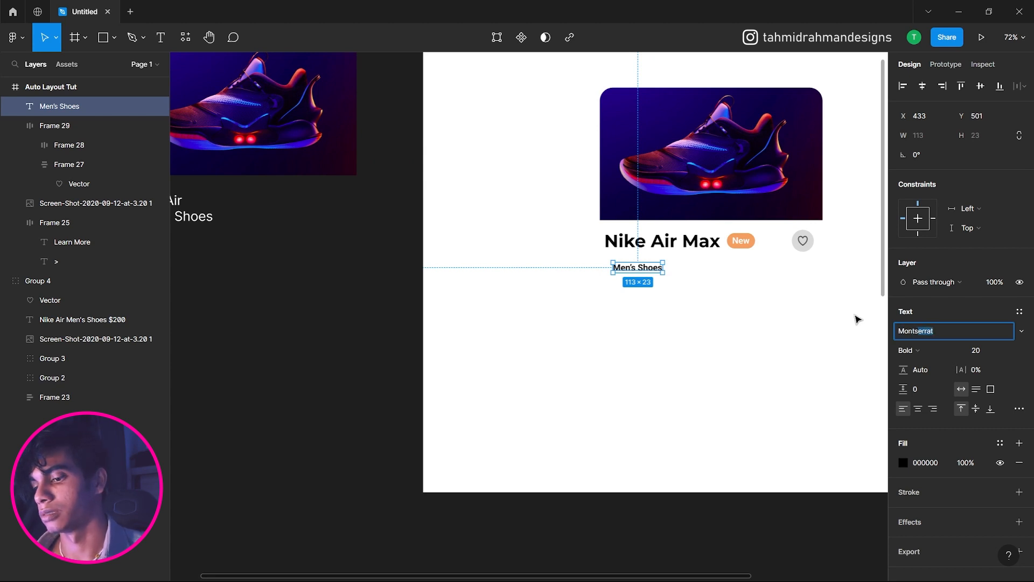
{"action": "key", "text": "Return"}
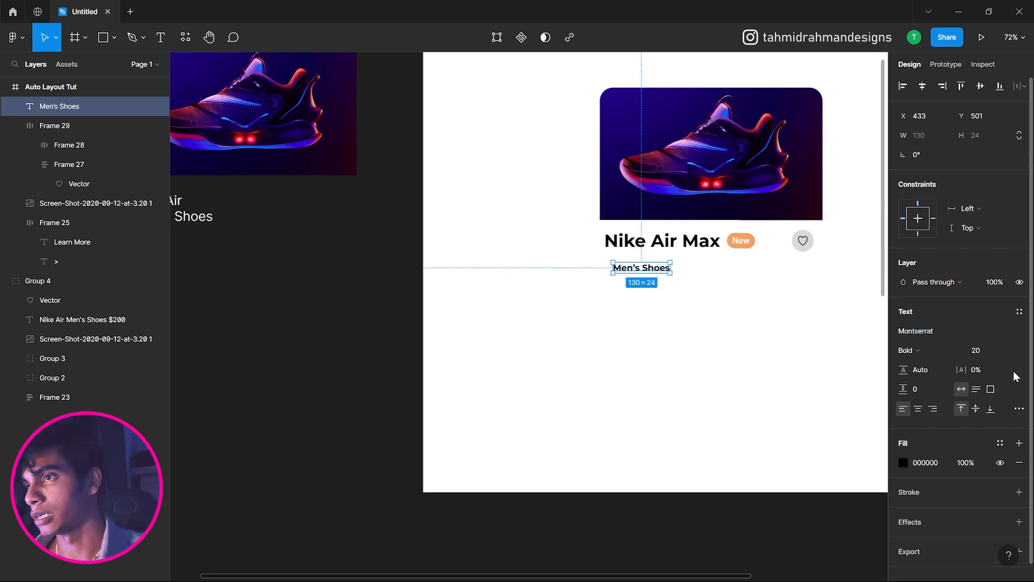
{"action": "left_click", "coordinate": [905, 351]}
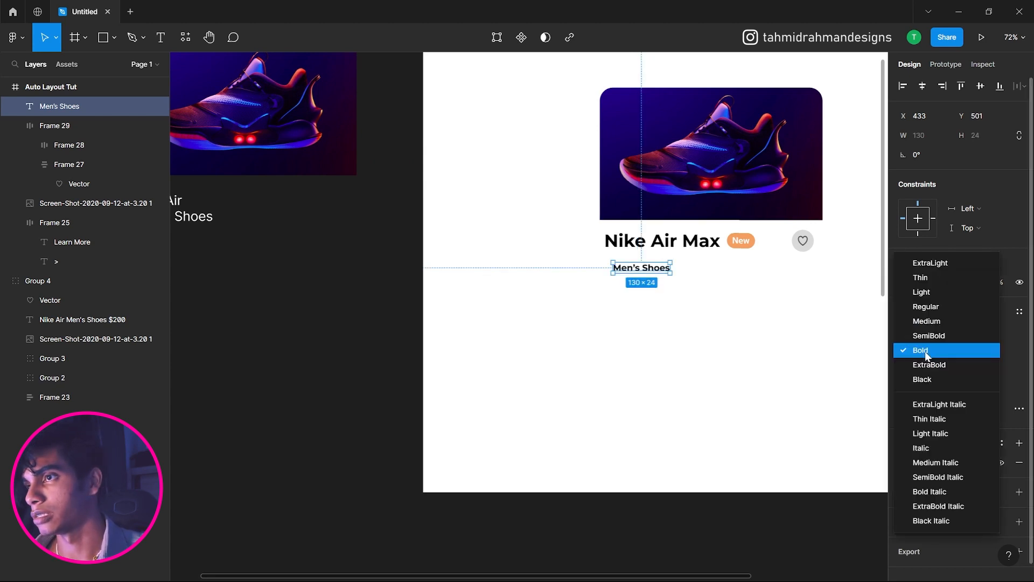
{"action": "left_click", "coordinate": [932, 309]}
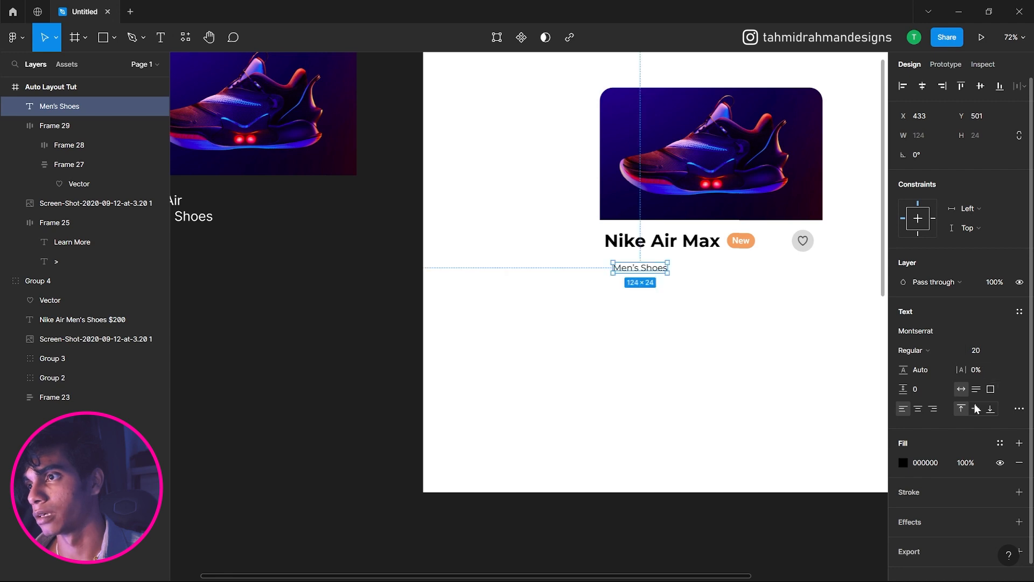
Lower the "Men's Shoes" fill opacity to 60% and set its font size to 25
{"action": "left_click", "coordinate": [965, 462]}
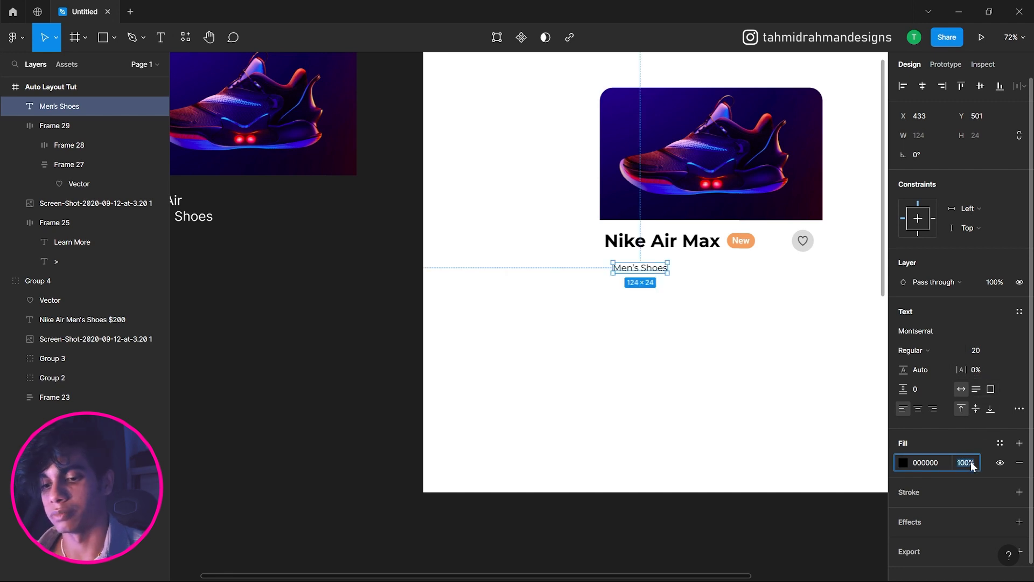
{"action": "key", "text": "Return"}
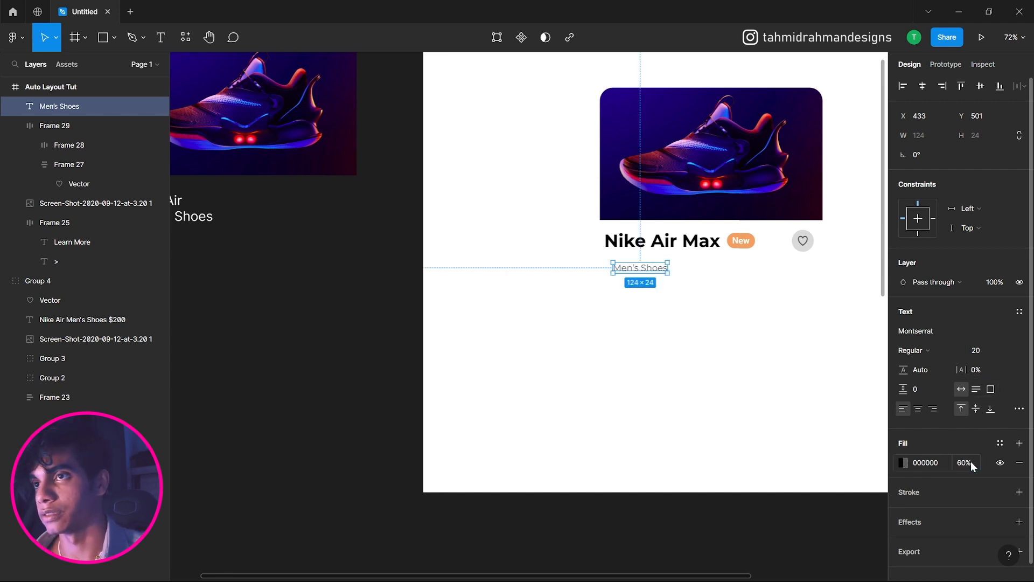
{"action": "left_click", "coordinate": [762, 385]}
{"action": "left_click", "coordinate": [634, 270]}
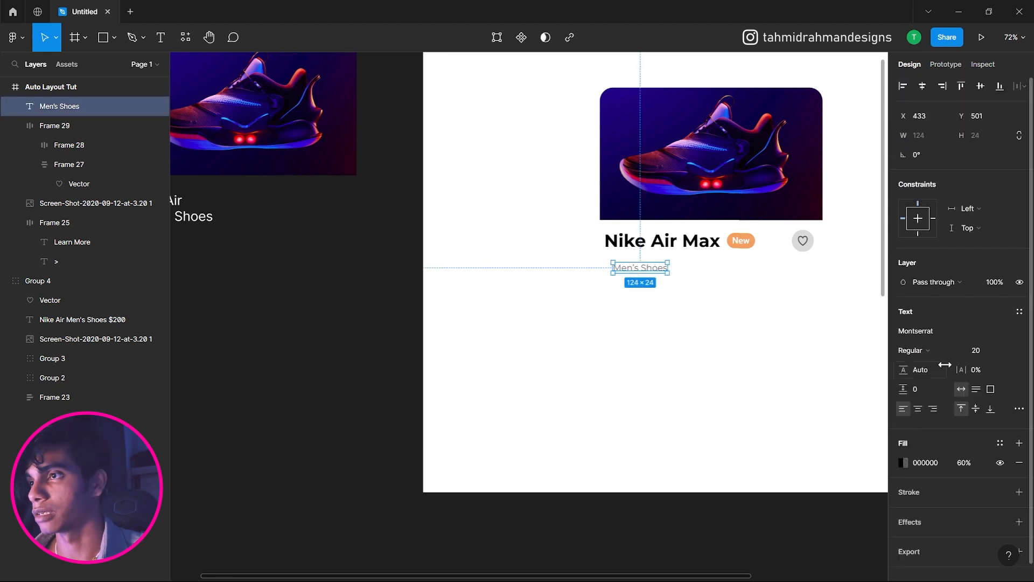
{"action": "left_click", "coordinate": [984, 351]}
{"action": "type", "text": "25"}
{"action": "key", "text": "Return"}
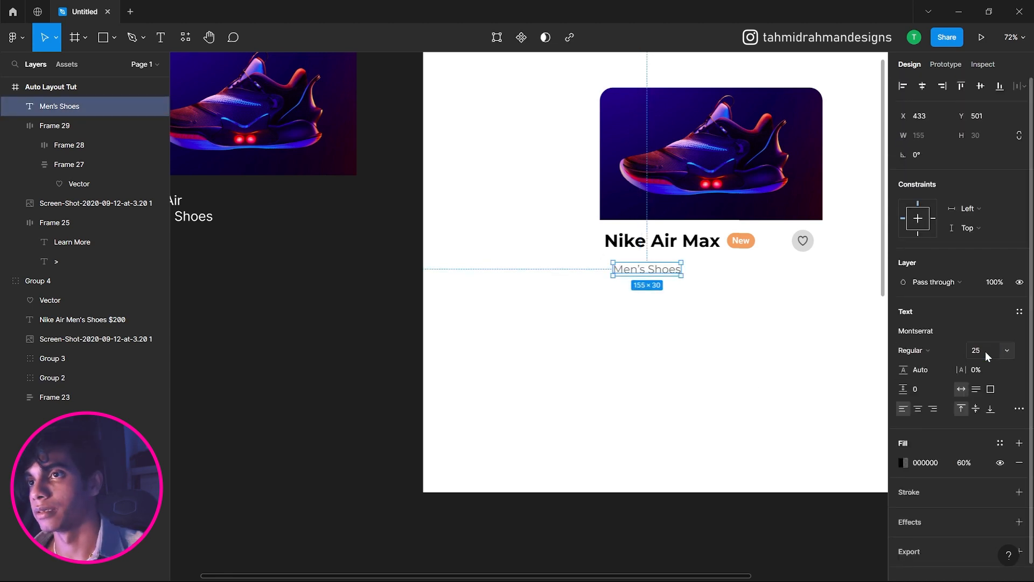
Move the "Men's Shoes" text up directly beneath the "Nike Air Max" title, left-aligned with it
{"action": "left_click", "coordinate": [808, 312]}
{"action": "mouse_move", "coordinate": [656, 271]}
{"action": "left_mouse_down"}
{"action": "mouse_move", "coordinate": [648, 266]}
{"action": "mouse_move", "coordinate": [656, 266]}
{"action": "left_mouse_up"}
{"action": "left_click", "coordinate": [753, 345]}
{"action": "left_click_drag", "start_coordinate": [764, 340], "coordinate": [799, 336]}
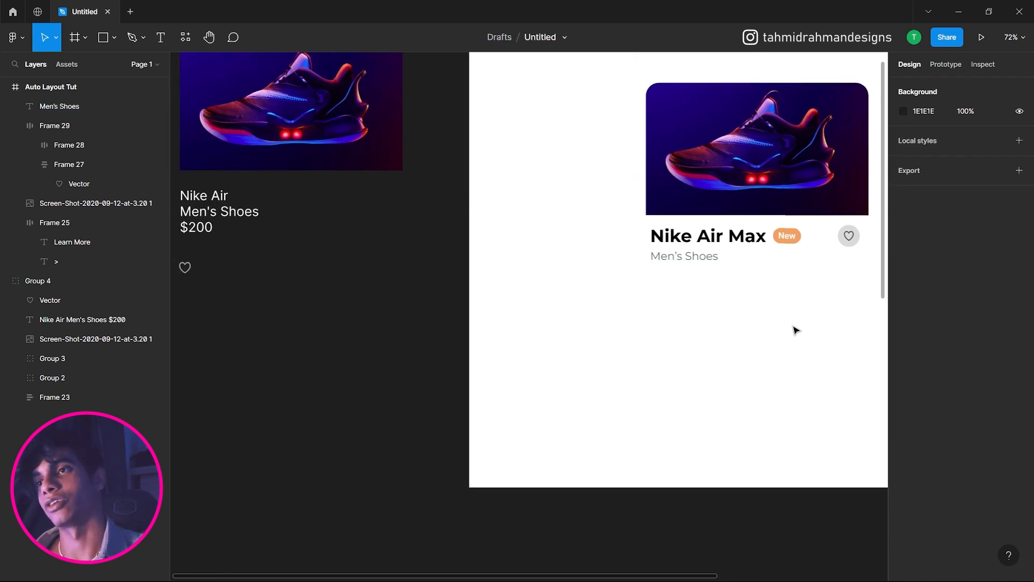
{"action": "left_click_drag", "start_coordinate": [731, 304], "coordinate": [625, 258]}
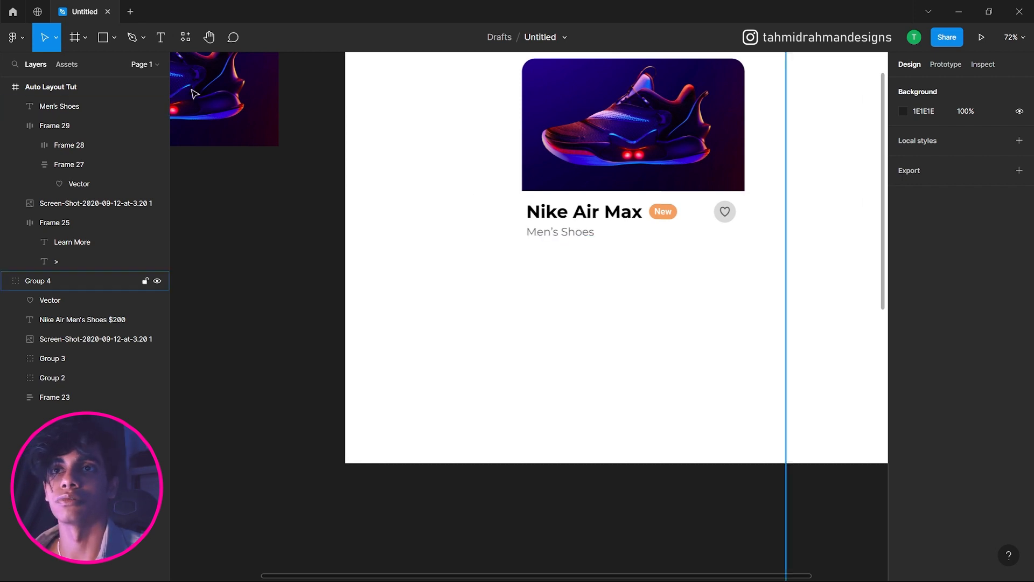
Try to duplicate the "Nike Air Max" text within its auto layout frame and move the copy out below the card
{"action": "left_click", "coordinate": [575, 216]}
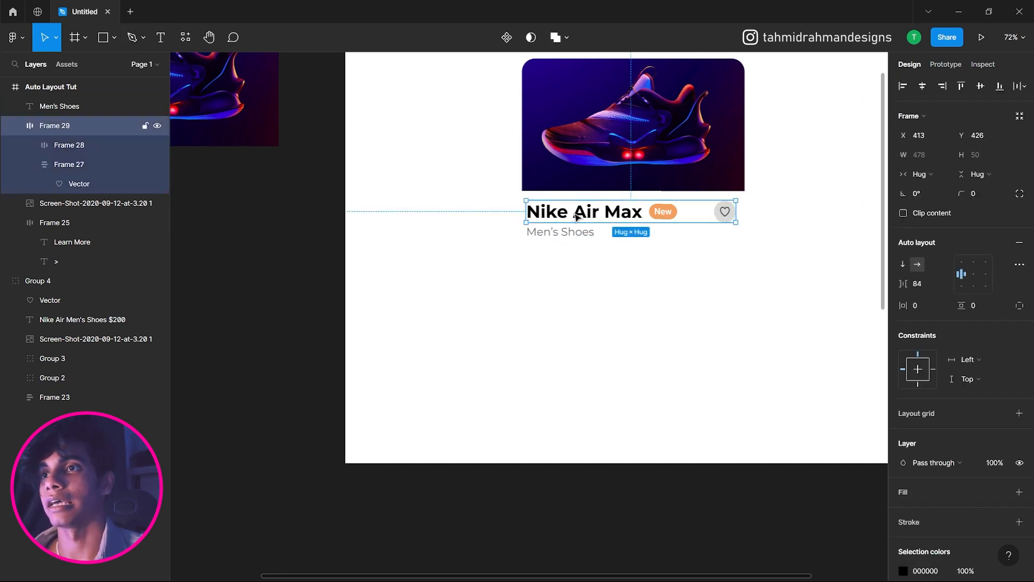
{"action": "double_click", "coordinate": [576, 216]}
{"action": "double_click", "coordinate": [576, 216]}
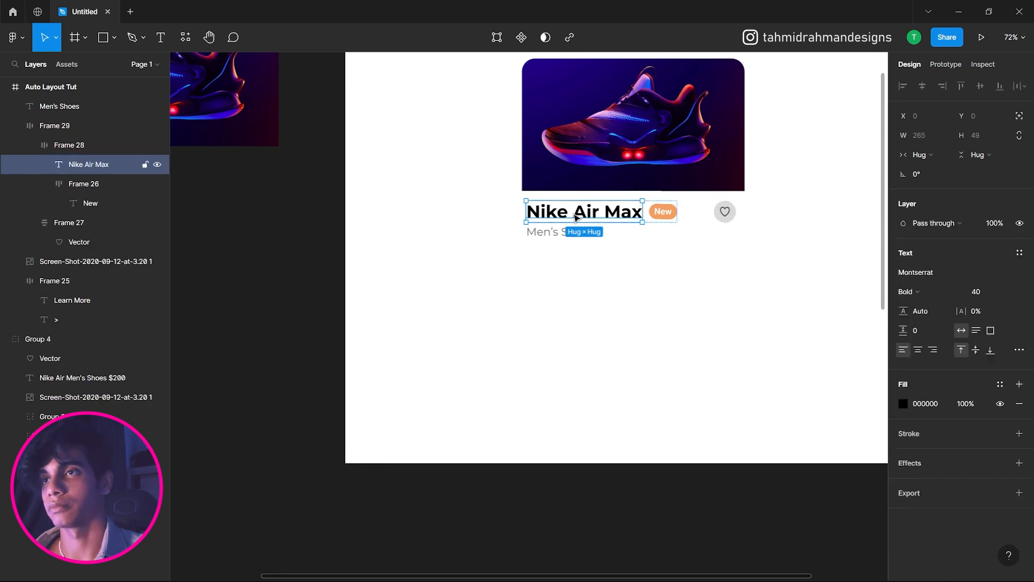
{"action": "key", "text": "ctrl+d"}
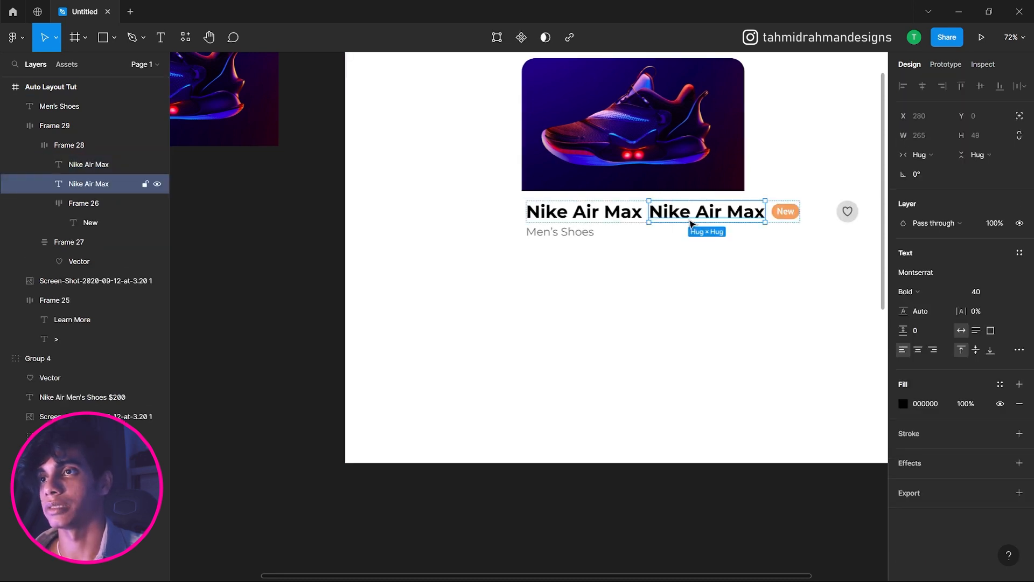
{"action": "left_click_drag", "start_coordinate": [690, 220], "coordinate": [657, 329]}
{"action": "key", "text": "ctrl+z"}
{"action": "key", "text": "ctrl+z"}
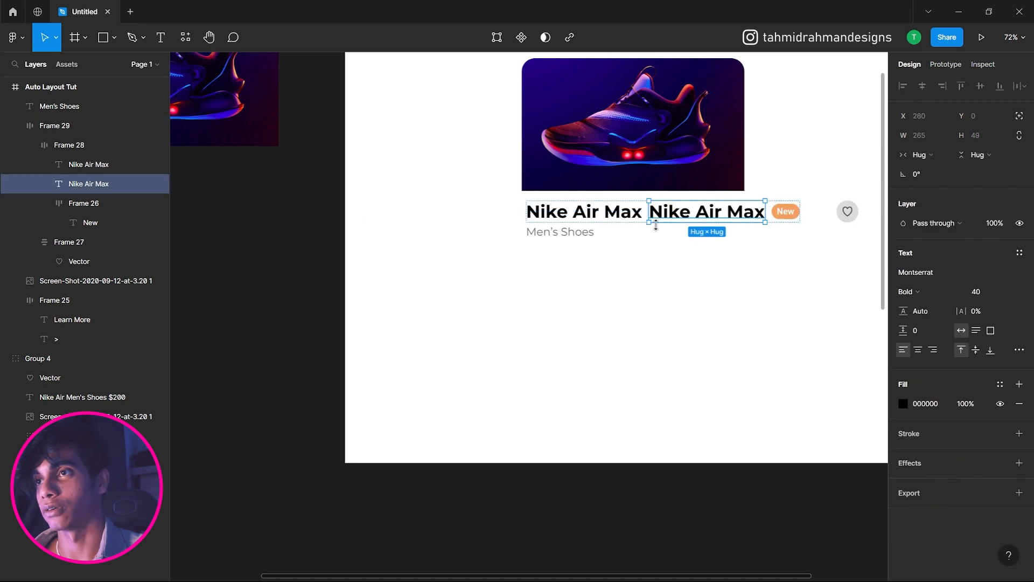
Duplicate the "Nike Air Max" text and take the copy out of the nested frames, directly below the "Men's Shoes" layer
{"action": "double_click", "coordinate": [608, 216]}
{"action": "double_click", "coordinate": [609, 216]}
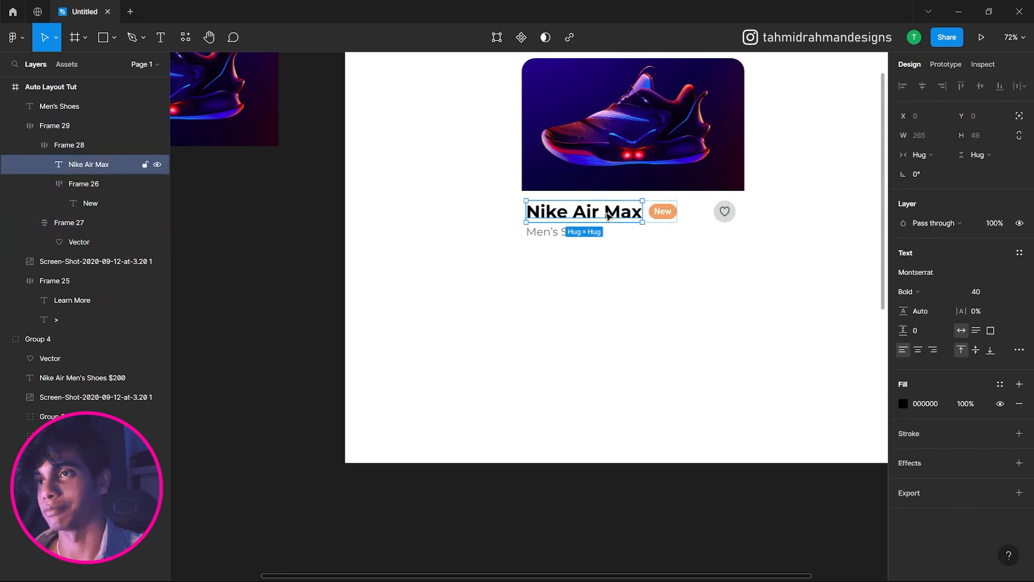
{"action": "key", "text": "ctrl+d"}
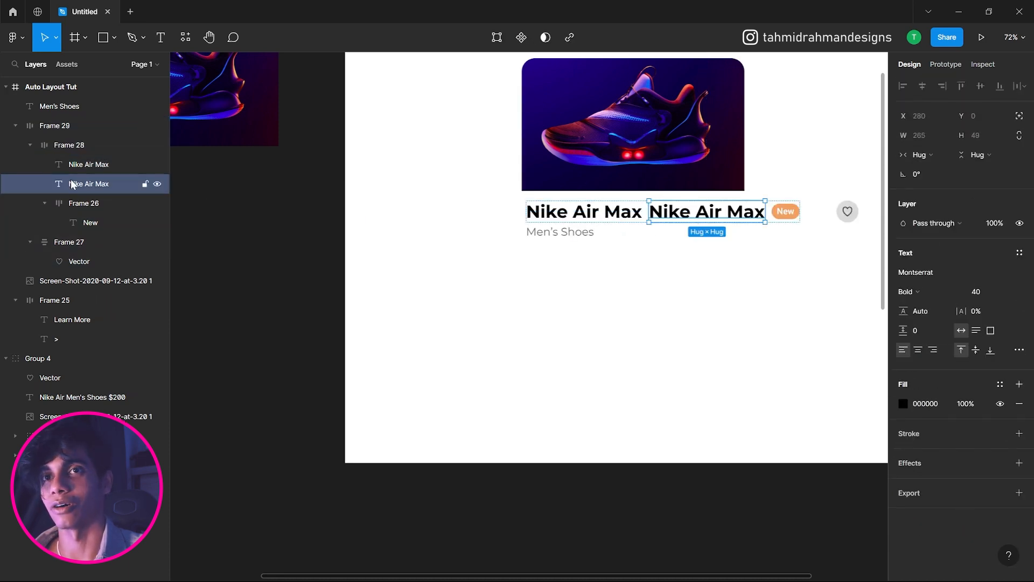
{"action": "left_click_drag", "start_coordinate": [107, 186], "coordinate": [87, 117]}
{"action": "key", "text": "ctrl+z"}
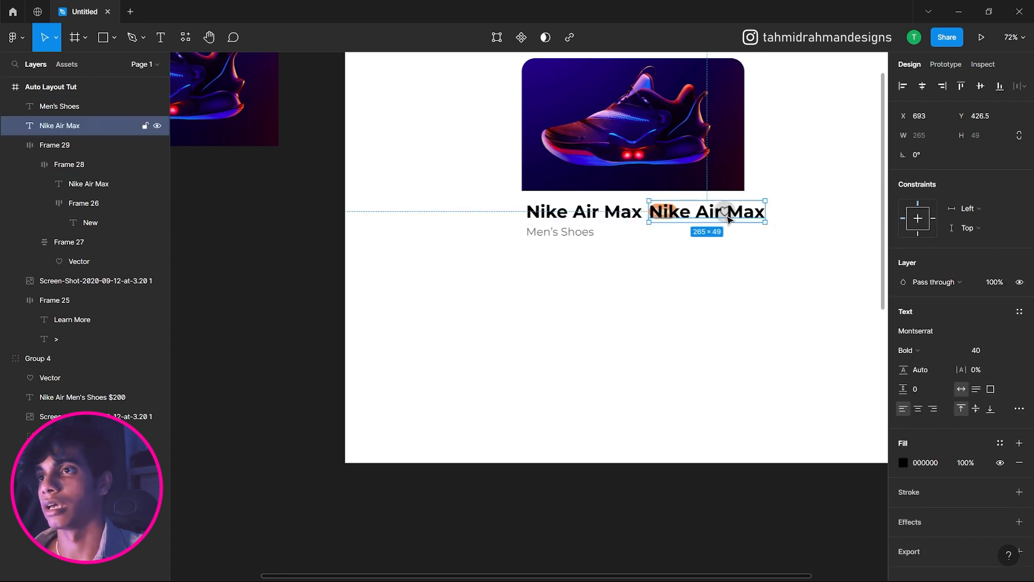
Place the copied title below the card text at about X 368, Y 590 and change its text to "$300"
{"action": "left_click_drag", "start_coordinate": [727, 218], "coordinate": [563, 288]}
{"action": "double_click", "coordinate": [563, 285]}
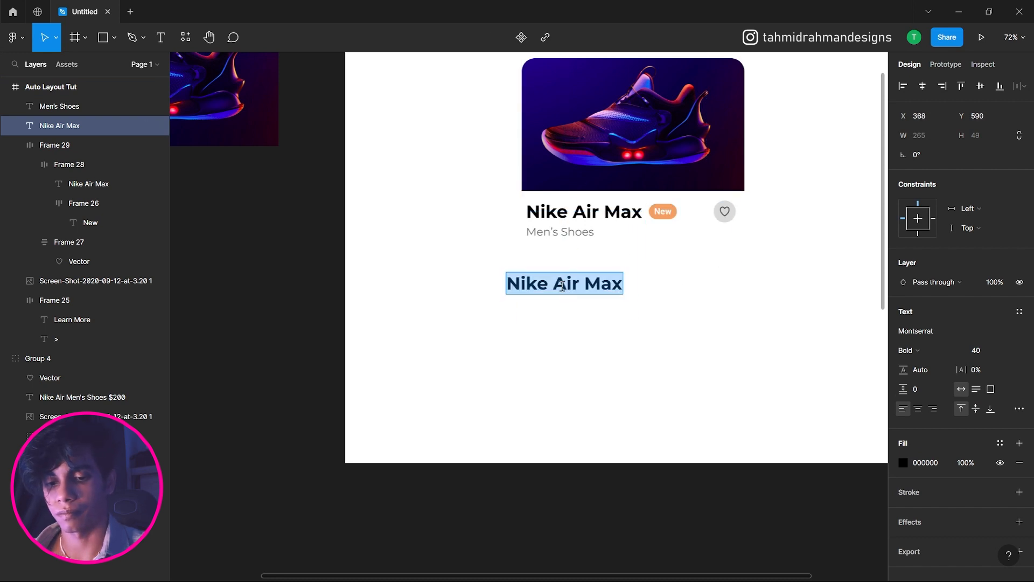
{"action": "type", "text": "$300"}
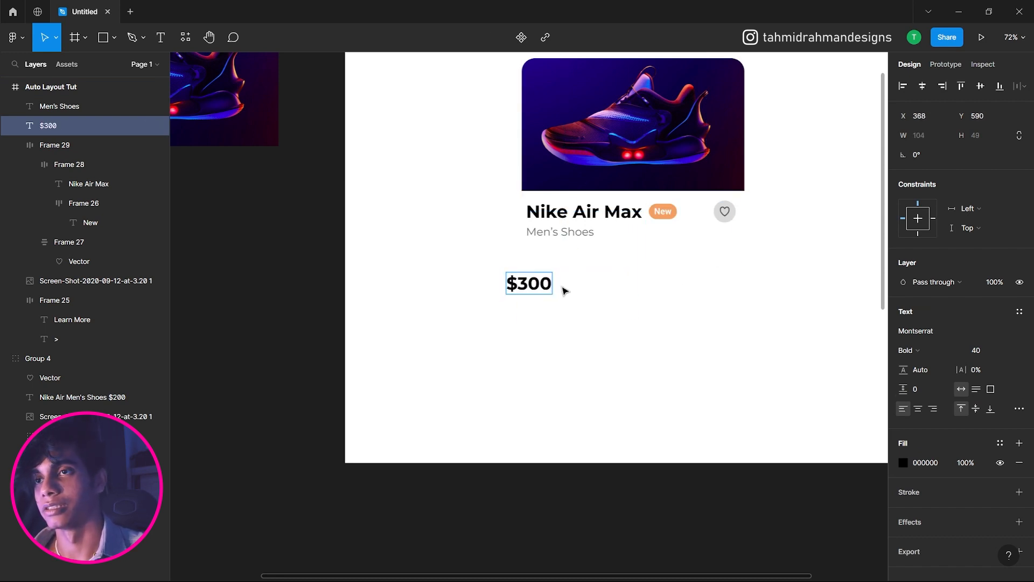
{"action": "left_click", "coordinate": [572, 286]}
{"action": "left_click", "coordinate": [577, 287]}
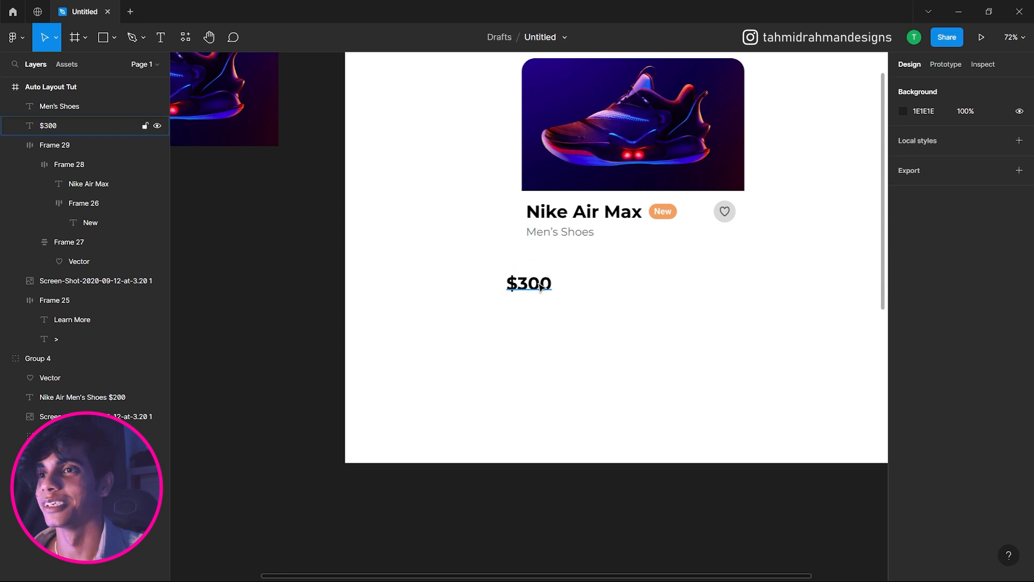
Move the "$300" price beneath "Men's Shoes", left-aligned with the title and subtitle
{"action": "left_click_drag", "start_coordinate": [540, 287], "coordinate": [559, 262]}
{"action": "left_click", "coordinate": [648, 280]}
{"action": "left_click_drag", "start_coordinate": [701, 293], "coordinate": [659, 318]}
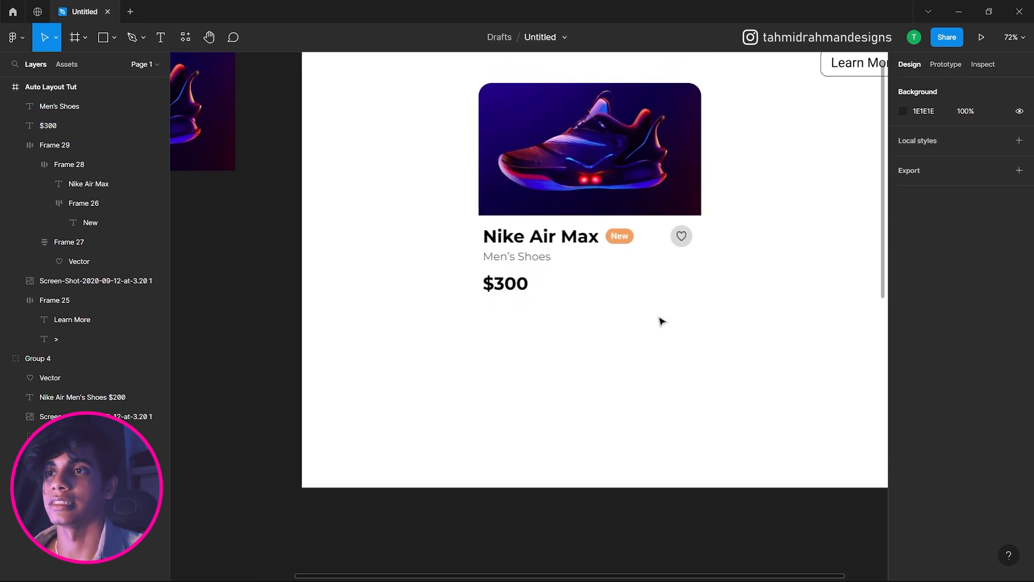
{"action": "left_click", "coordinate": [541, 257]}
{"action": "left_click", "coordinate": [546, 241]}
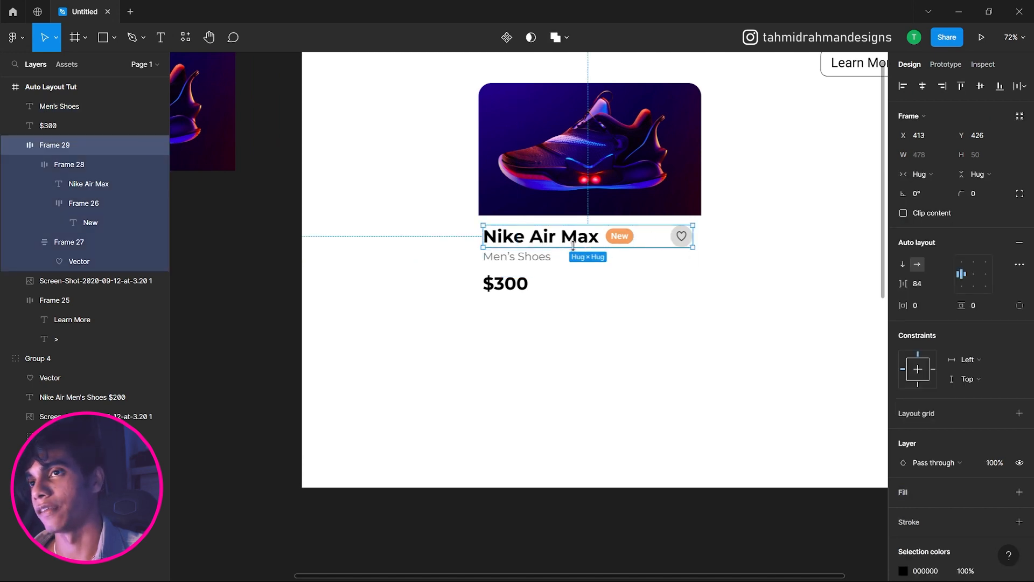
{"action": "left_click", "coordinate": [707, 268]}
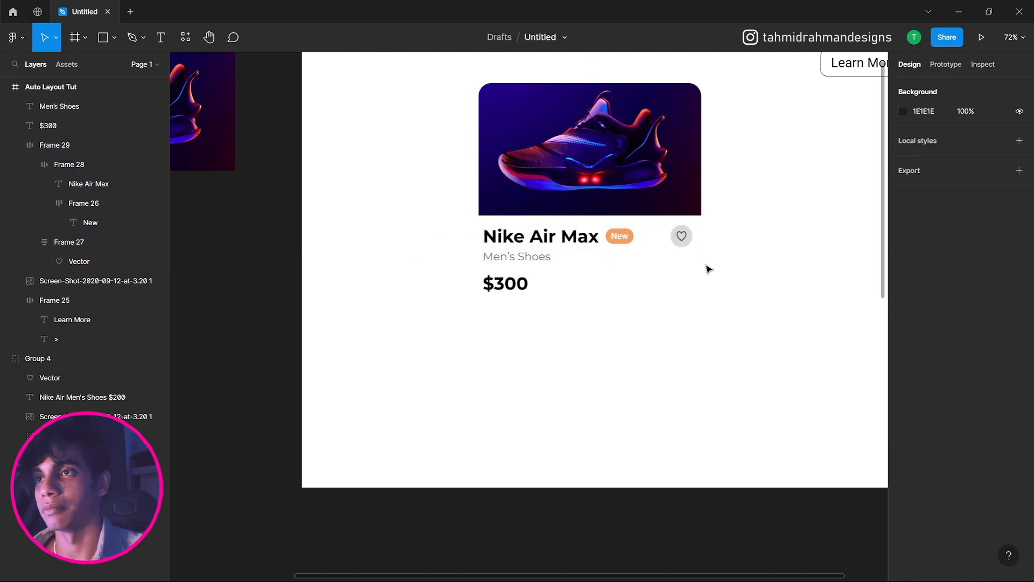
{"action": "left_click", "coordinate": [523, 284]}
{"action": "left_click", "coordinate": [552, 320]}
{"action": "left_click_drag", "start_coordinate": [573, 330], "coordinate": [728, 326]}
{"action": "left_click_drag", "start_coordinate": [707, 338], "coordinate": [570, 324]}
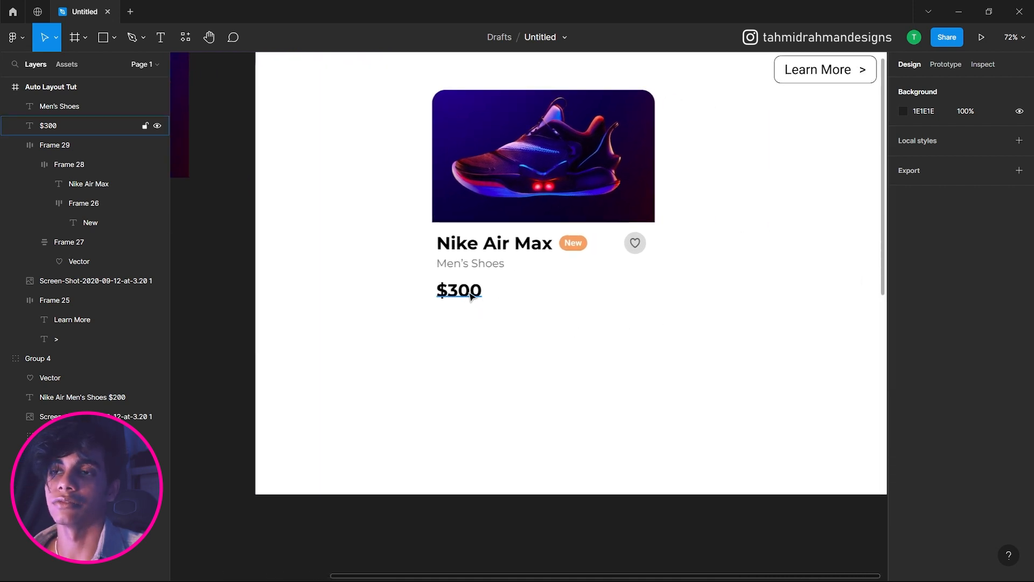
Draw a 22 × 22 circle with the Ellipse tool below the price, at about X 398, Y 635
{"action": "left_click", "coordinate": [105, 41]}
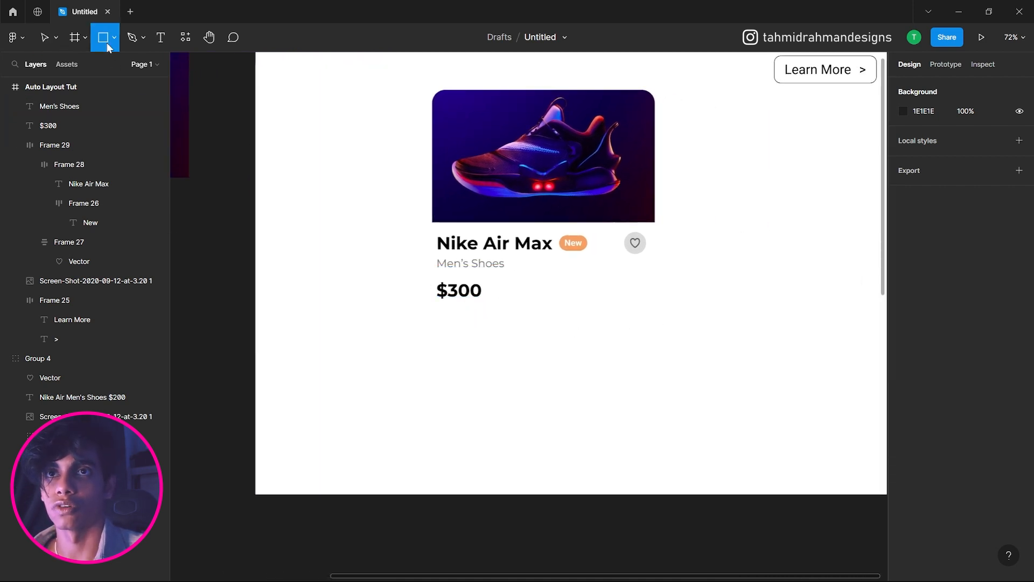
{"action": "left_click", "coordinate": [115, 39]}
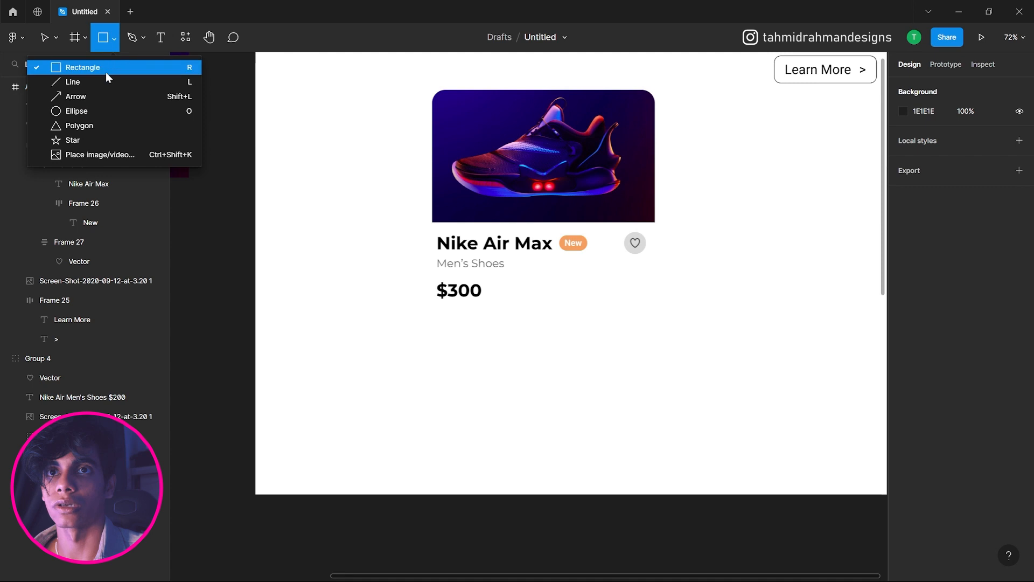
{"action": "left_click", "coordinate": [103, 107]}
{"action": "left_click_drag", "start_coordinate": [429, 322], "coordinate": [442, 336]}
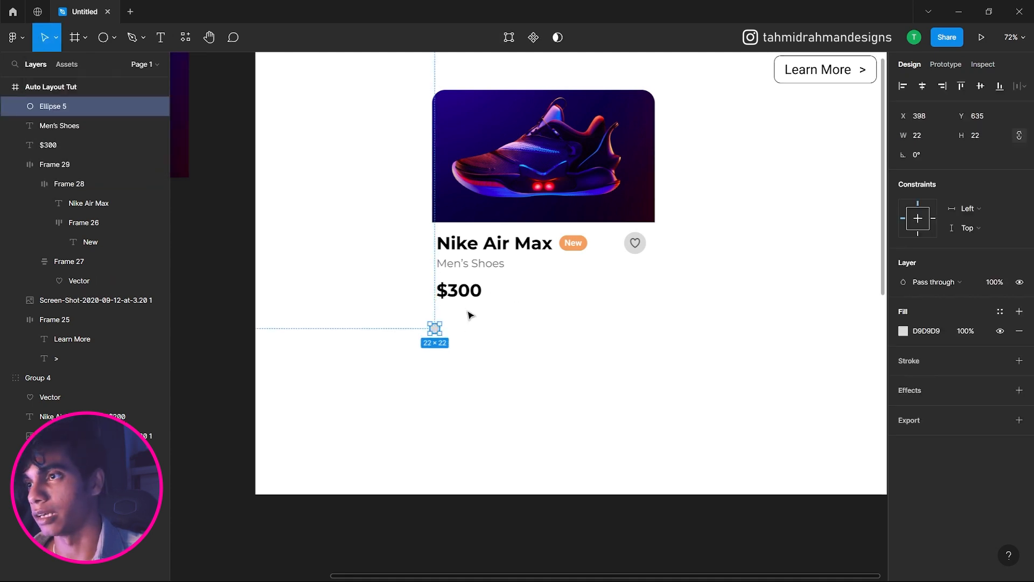
{"action": "left_click", "coordinate": [473, 325]}
Fill the new circle with the green document color 69EA7D
{"action": "left_click", "coordinate": [437, 331]}
{"action": "left_click", "coordinate": [904, 331]}
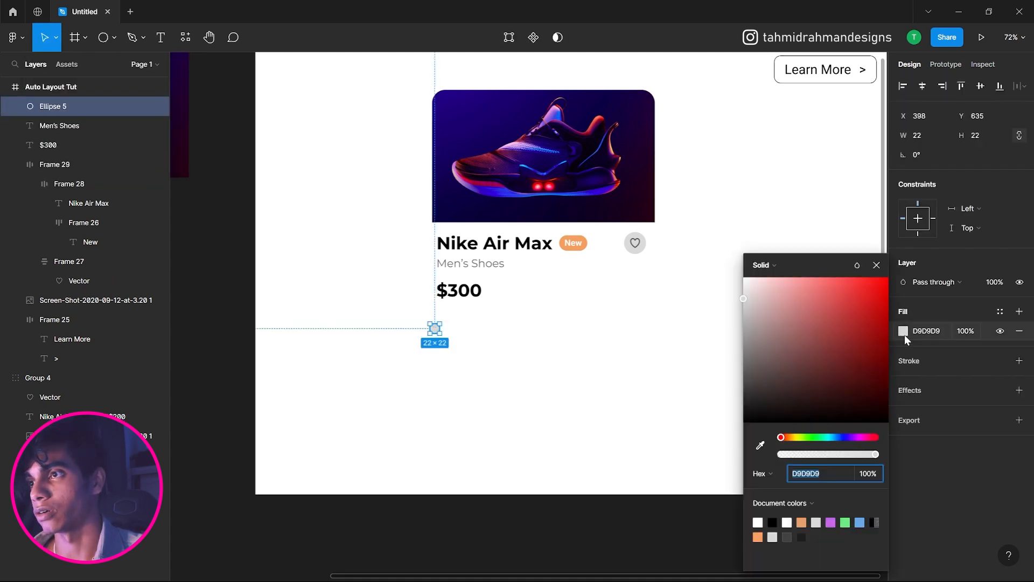
{"action": "left_click", "coordinate": [846, 522]}
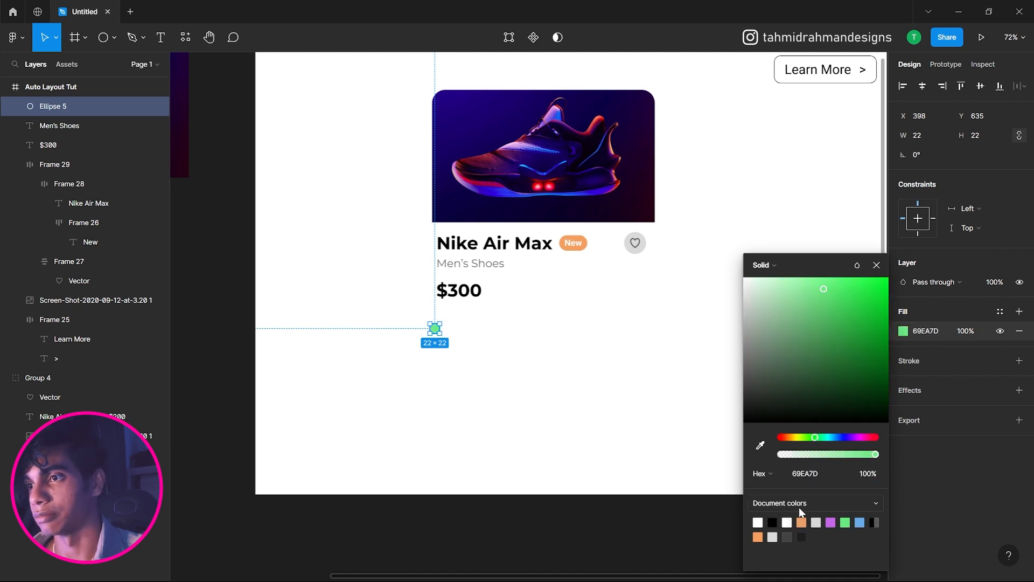
{"action": "left_click", "coordinate": [663, 429]}
Duplicate the green circle beside the original at X 433, Y 635 and fill the copy with purple C869EA
{"action": "left_click_drag", "start_coordinate": [439, 332], "coordinate": [454, 335]}
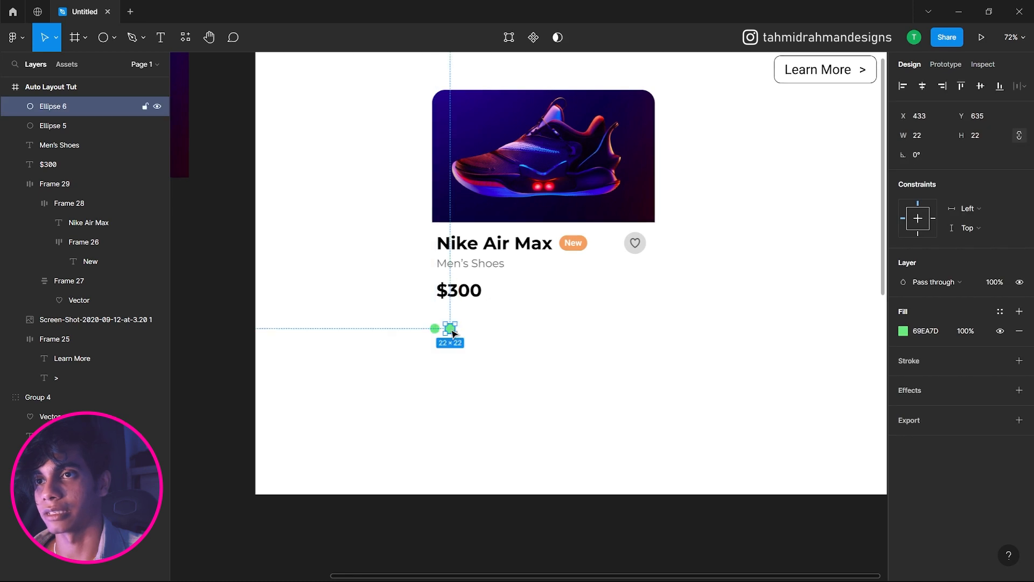
{"action": "left_click", "coordinate": [903, 331]}
{"action": "left_click", "coordinate": [851, 515]}
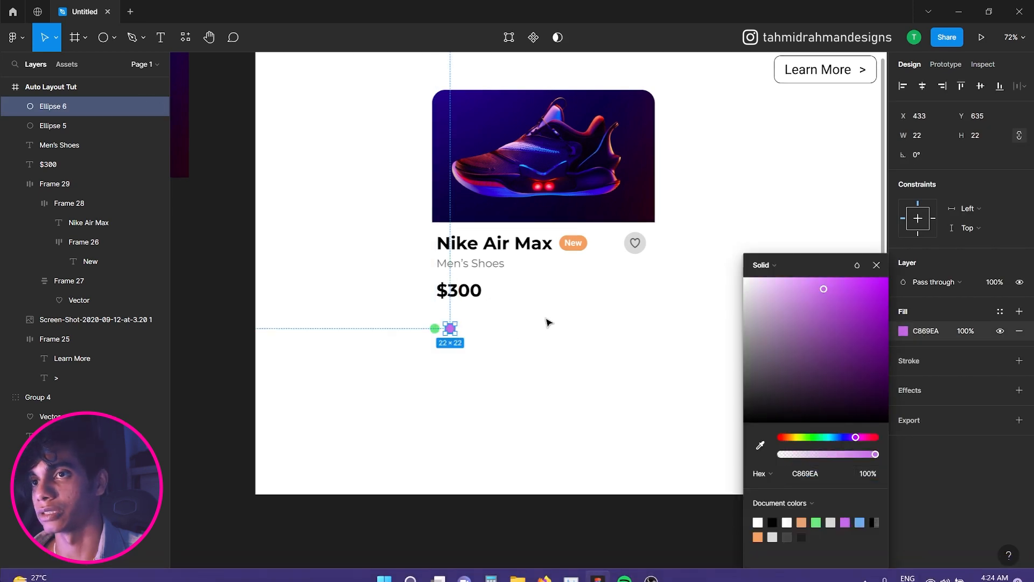
{"action": "left_click", "coordinate": [545, 322]}
Scale the green and purple circles together to 19 × 19 with a spacing of 10 between them
{"action": "left_click", "coordinate": [450, 328]}
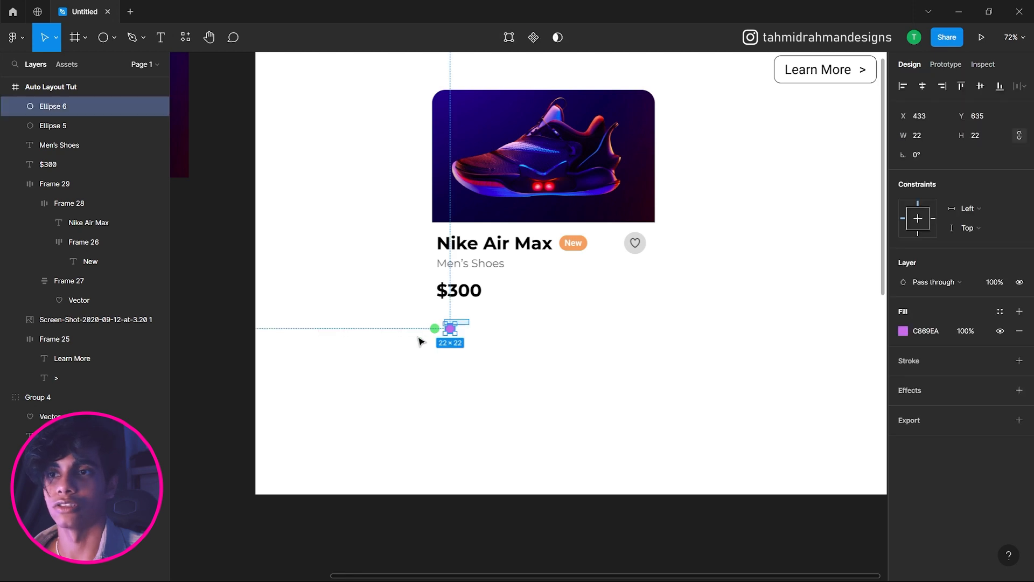
{"action": "left_click", "coordinate": [434, 328], "text": "shift"}
{"action": "left_click_drag", "start_coordinate": [455, 331], "coordinate": [423, 347]}
{"action": "left_click", "coordinate": [509, 334]}
Add auto layout to the selected green and purple circles
{"action": "right_click", "coordinate": [445, 330]}
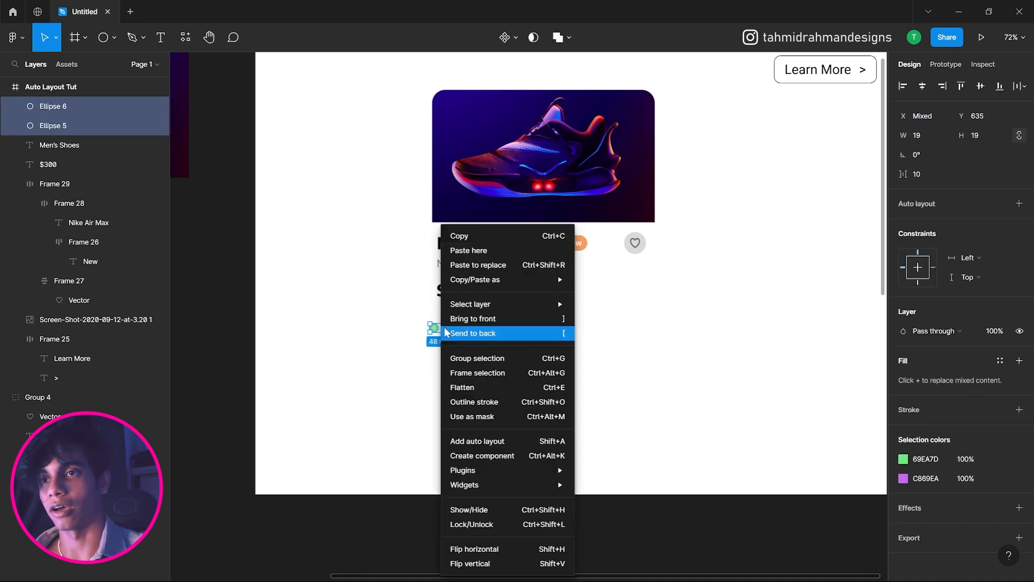
{"action": "left_click", "coordinate": [479, 446]}
{"action": "left_click", "coordinate": [474, 360]}
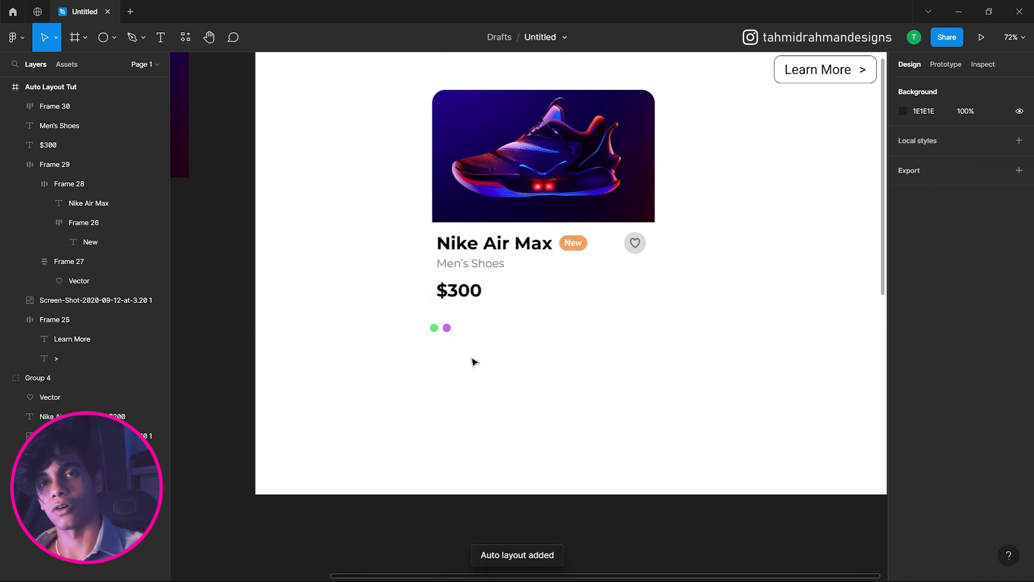
Duplicate the purple circle twice inside its auto layout frame to make a row of four swatches
{"action": "left_click", "coordinate": [447, 329]}
{"action": "left_click", "coordinate": [447, 328]}
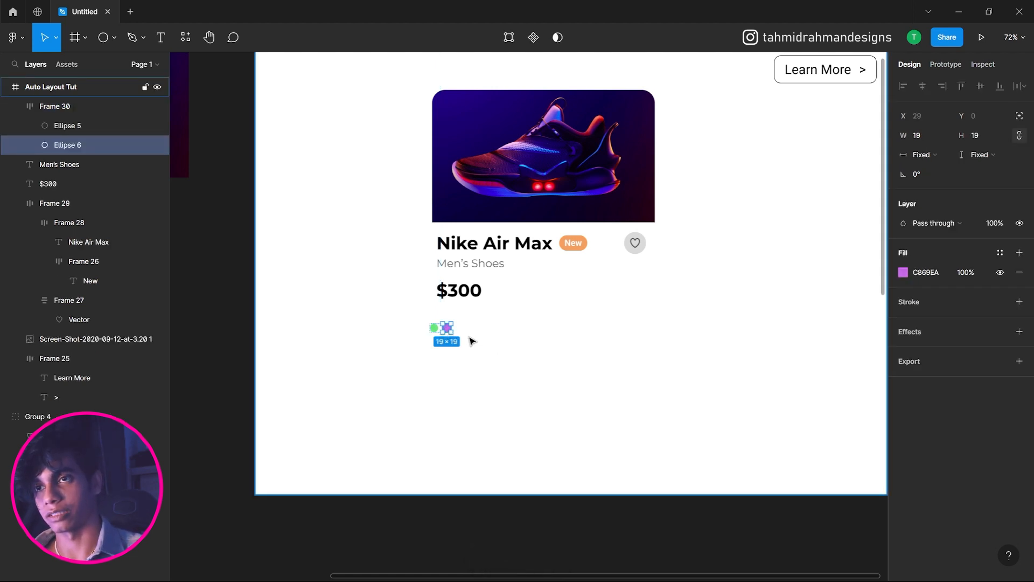
{"action": "key", "text": "ctrl+d"}
{"action": "key", "text": "ctrl+d"}
{"action": "left_click", "coordinate": [504, 330]}
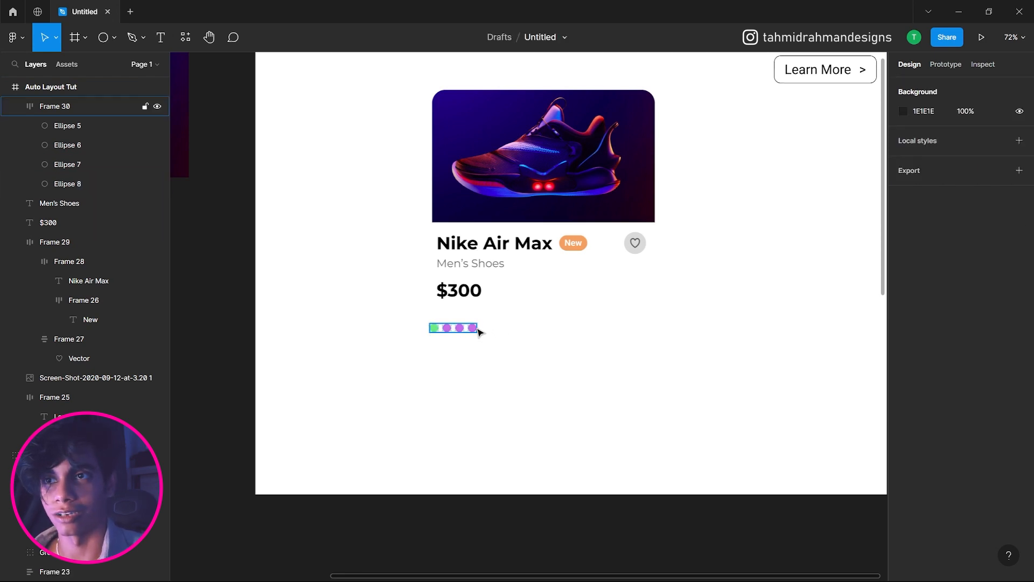
Fill the third circle in the swatch row with the light blue document color
{"action": "left_click", "coordinate": [460, 328]}
{"action": "left_click", "coordinate": [460, 328]}
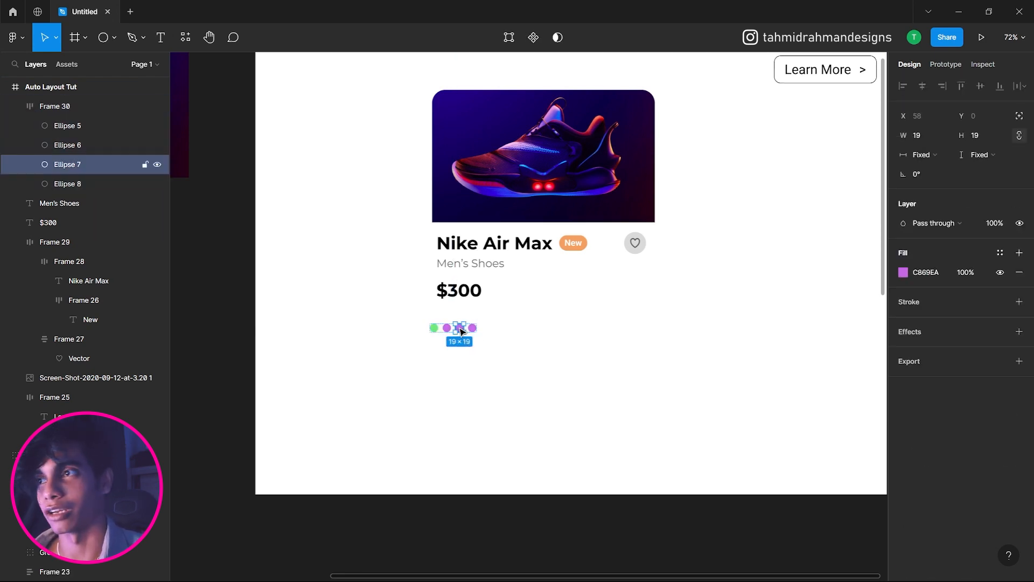
{"action": "left_click", "coordinate": [903, 274]}
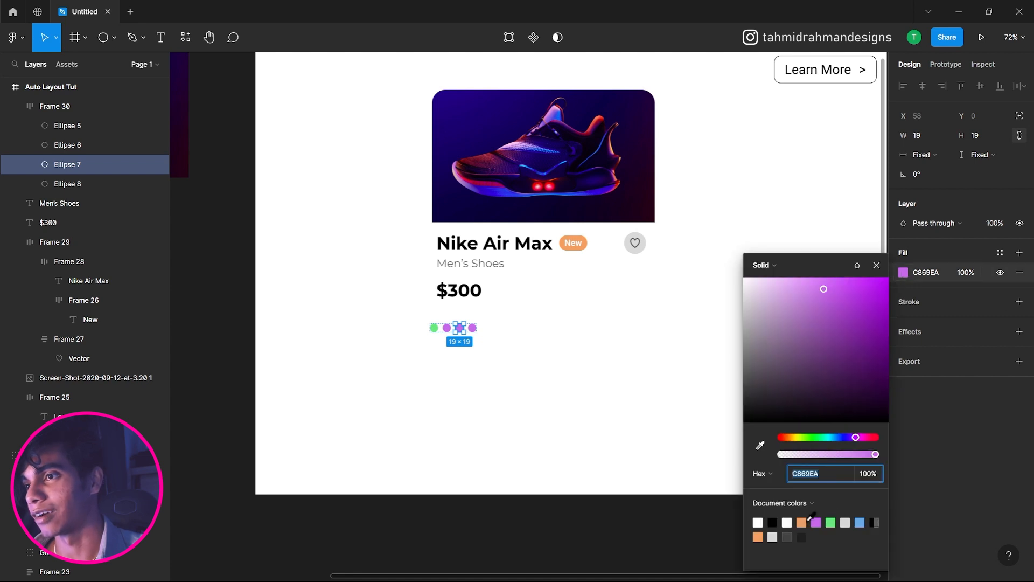
{"action": "left_click", "coordinate": [860, 522]}
{"action": "left_click", "coordinate": [617, 358]}
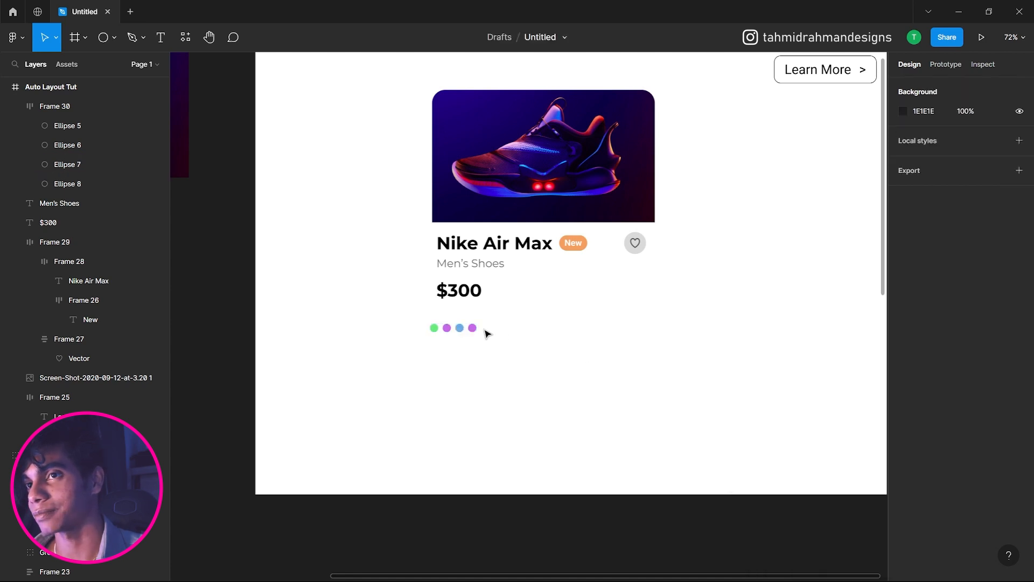
Recolor the fourth circle in the swatch row to deep blue 2E41E9
{"action": "left_click", "coordinate": [473, 329]}
{"action": "left_click", "coordinate": [472, 328]}
{"action": "left_click", "coordinate": [903, 274]}
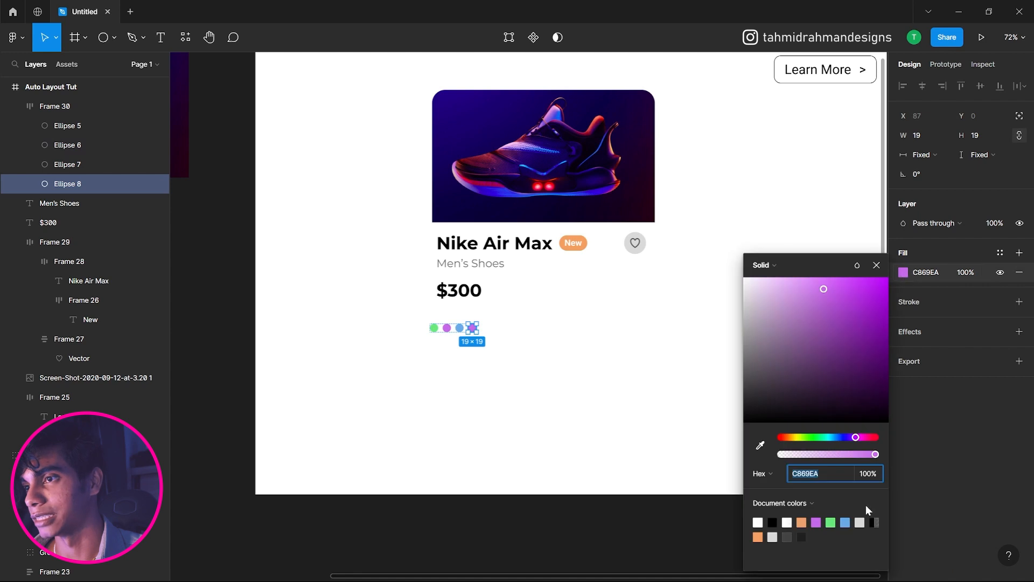
{"action": "left_click_drag", "start_coordinate": [855, 436], "coordinate": [842, 436]}
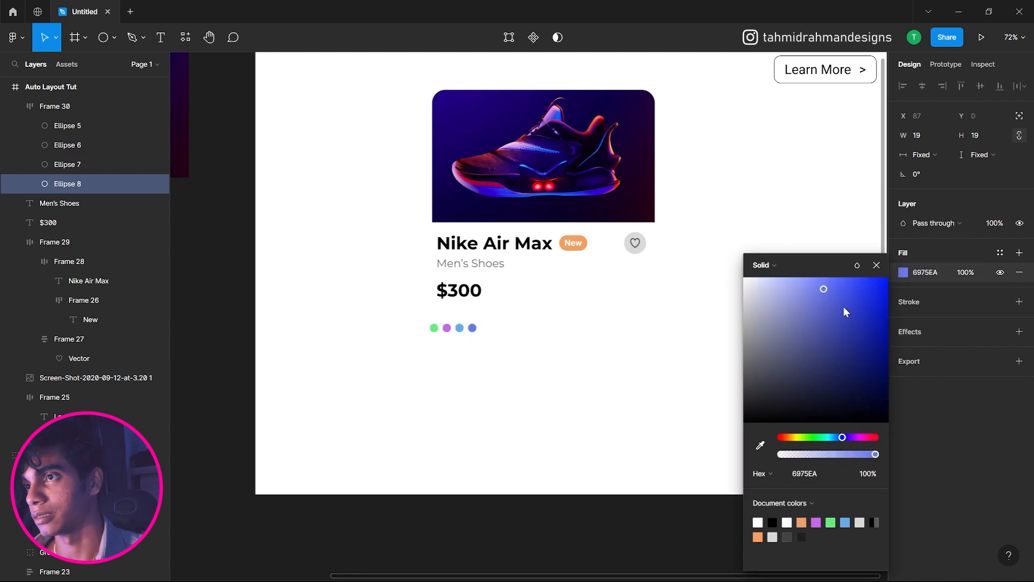
{"action": "left_click_drag", "start_coordinate": [844, 309], "coordinate": [860, 294]}
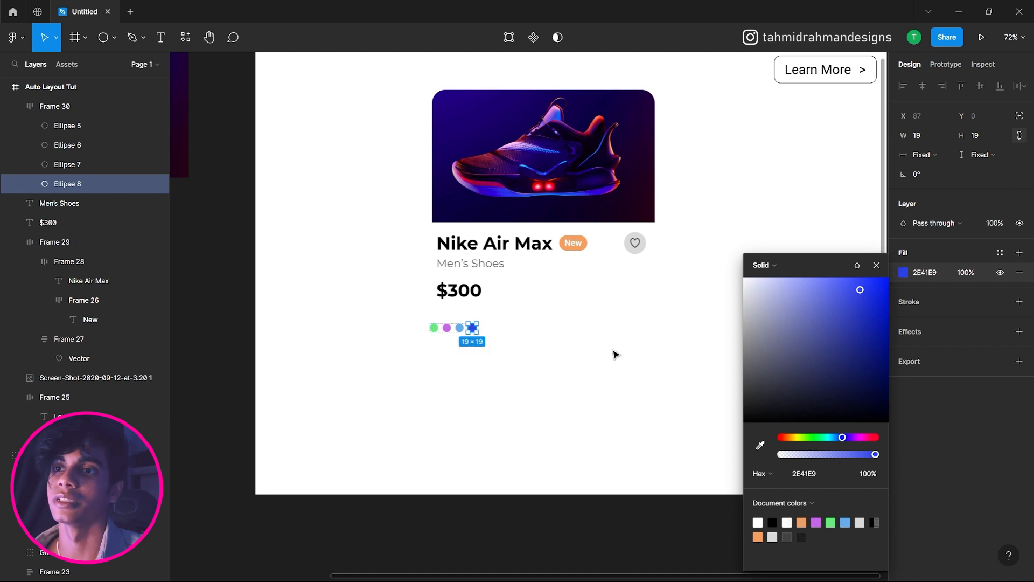
{"action": "left_click", "coordinate": [625, 356]}
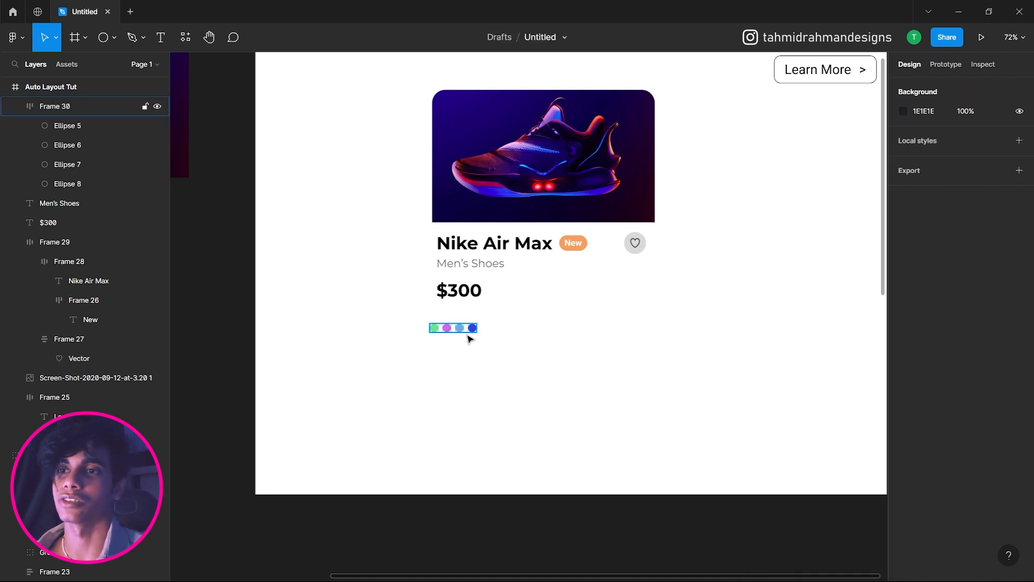
Set the spacing between the four color swatches to 14 and position the swatch row below the $300 price
{"action": "left_click_drag", "start_coordinate": [468, 337], "coordinate": [496, 340]}
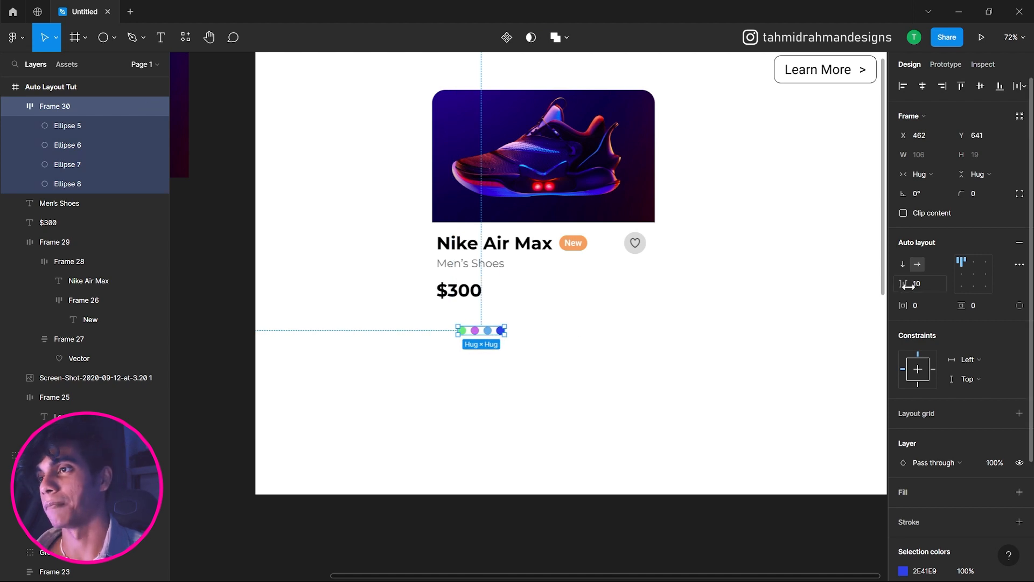
{"action": "left_click_drag", "start_coordinate": [909, 286], "coordinate": [919, 285]}
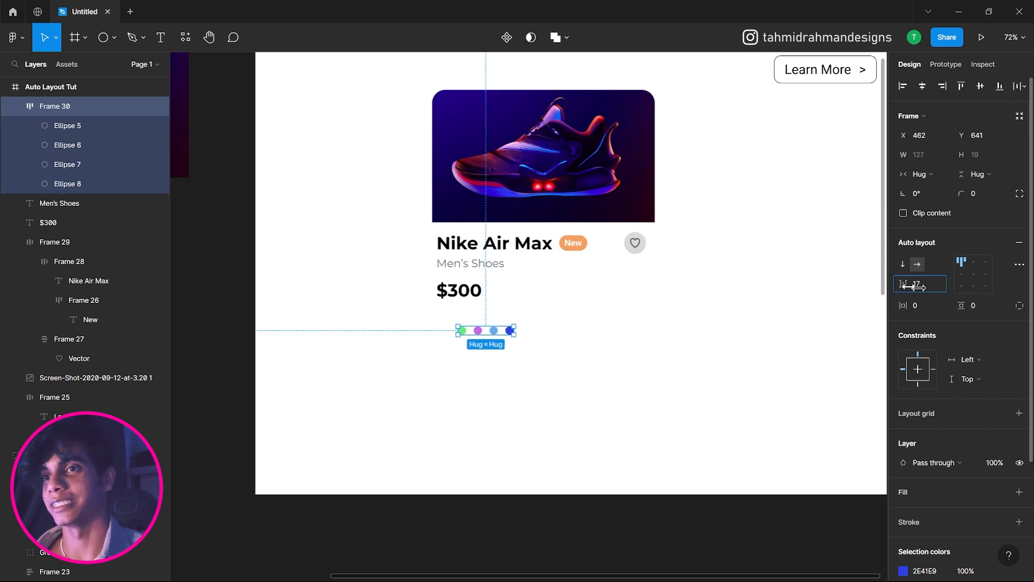
{"action": "left_click", "coordinate": [717, 328]}
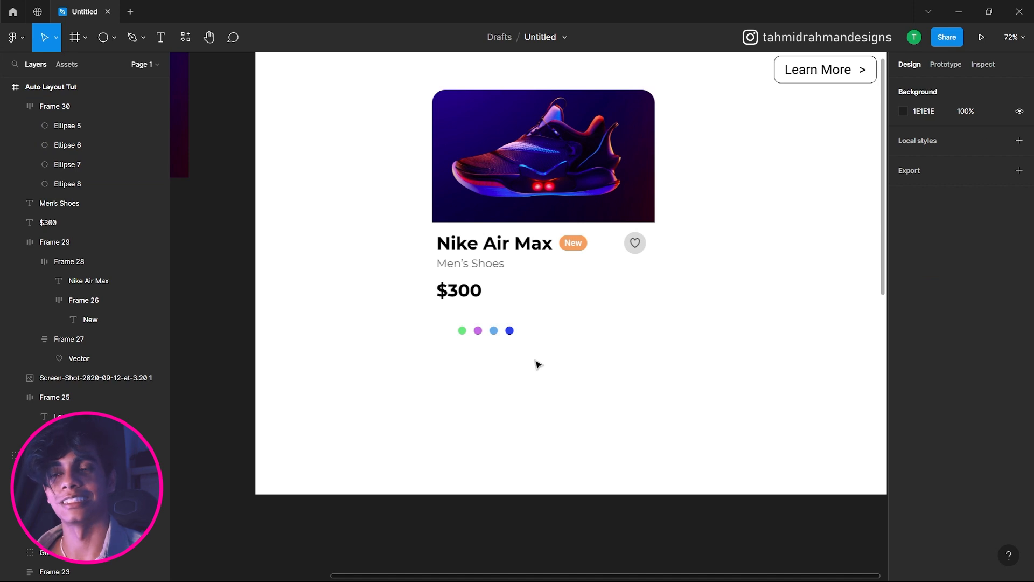
{"action": "left_click", "coordinate": [507, 330]}
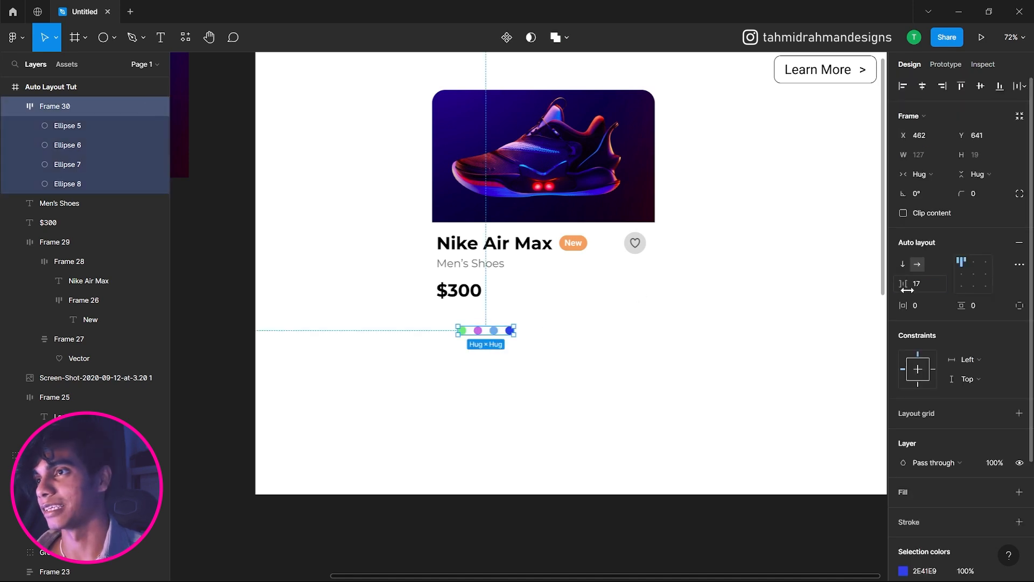
{"action": "left_click_drag", "start_coordinate": [907, 290], "coordinate": [906, 289]}
{"action": "left_click", "coordinate": [555, 358]}
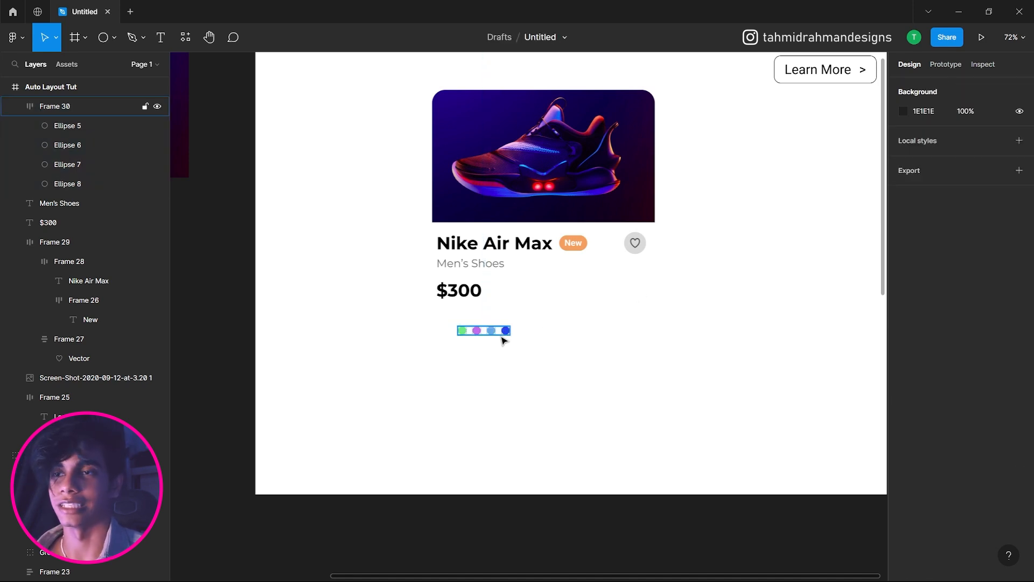
{"action": "left_click_drag", "start_coordinate": [505, 331], "coordinate": [480, 327]}
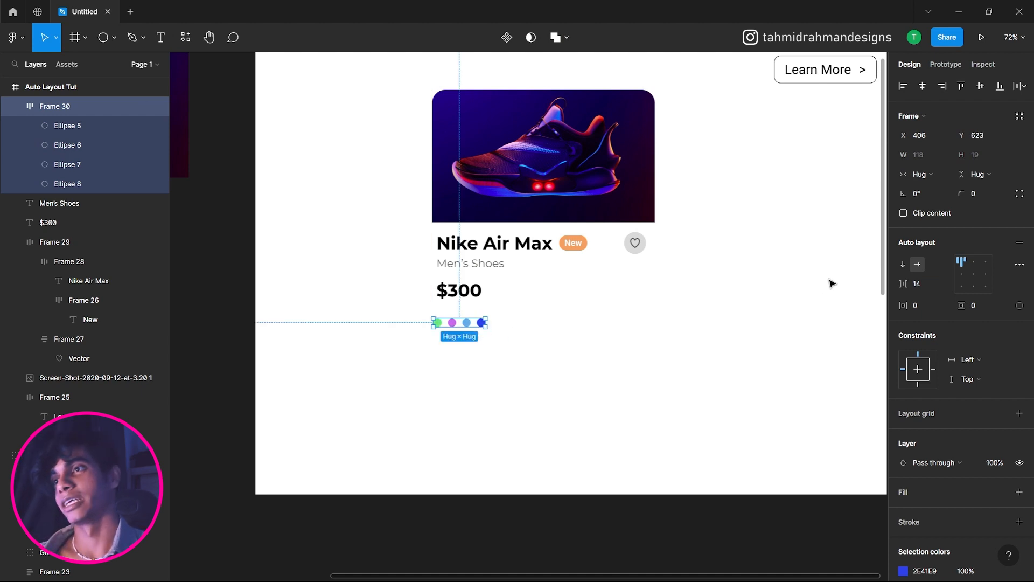
Try a vertical layout on the color swatch frame and return it to a horizontal layout
{"action": "left_click", "coordinate": [903, 265]}
{"action": "left_click", "coordinate": [570, 340]}
{"action": "left_click", "coordinate": [439, 353]}
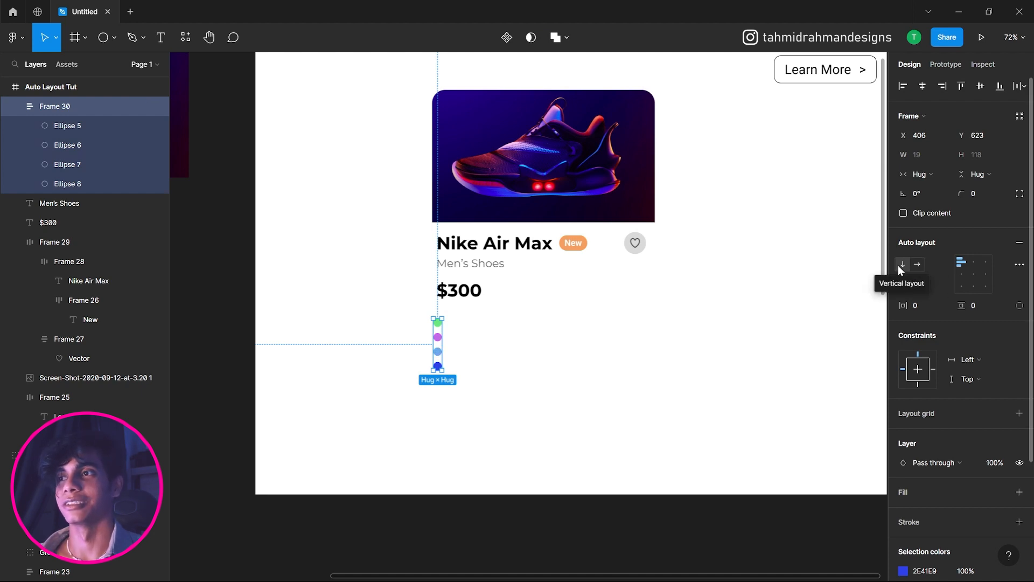
{"action": "left_click", "coordinate": [918, 265]}
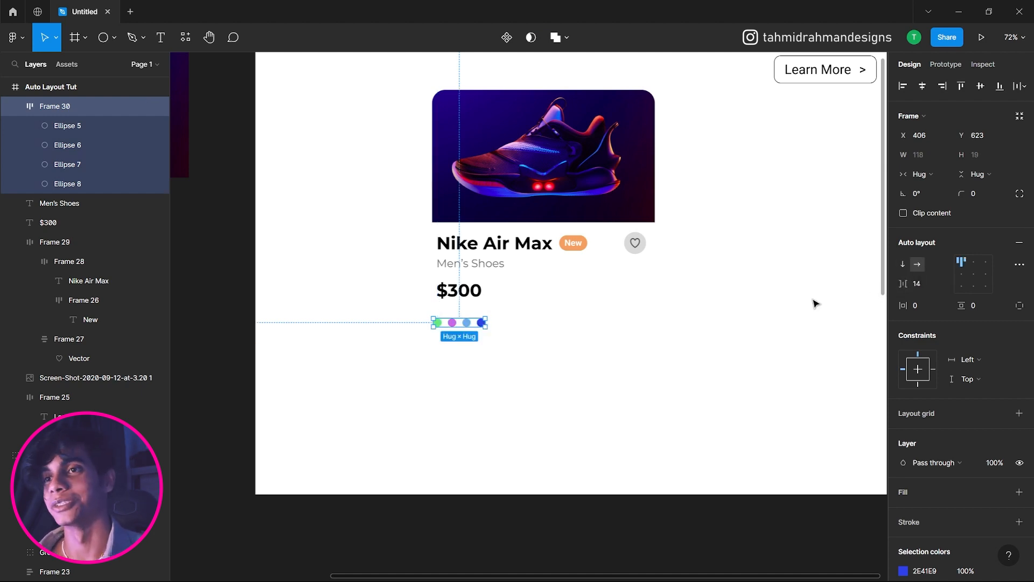
{"action": "left_click", "coordinate": [737, 349]}
Move the swatch row up closer beneath the $300 price and align it with the price's left edge at X 413
{"action": "left_click_drag", "start_coordinate": [473, 322], "coordinate": [474, 321]}
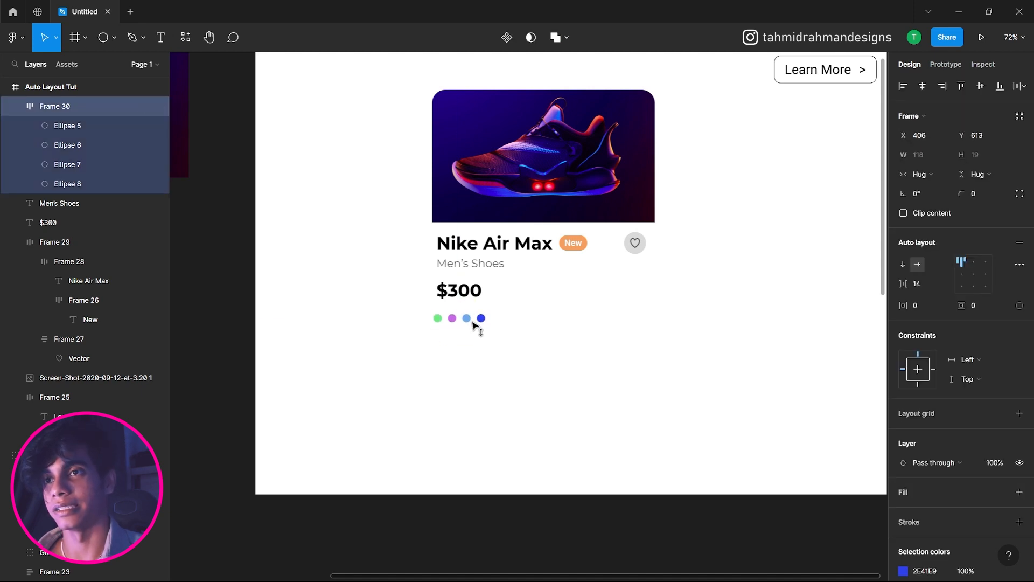
{"action": "left_click", "coordinate": [569, 311]}
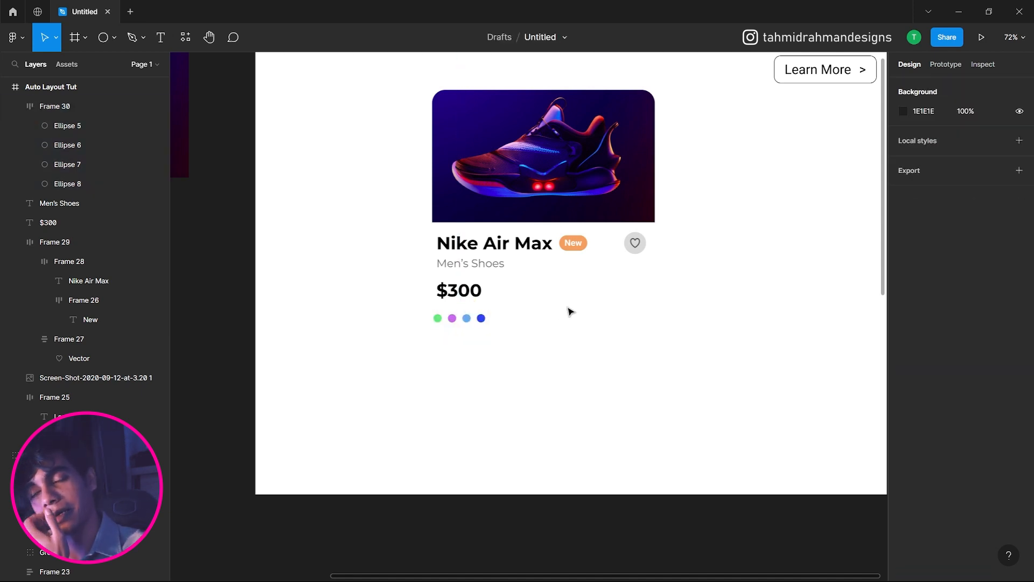
{"action": "left_click", "coordinate": [458, 321]}
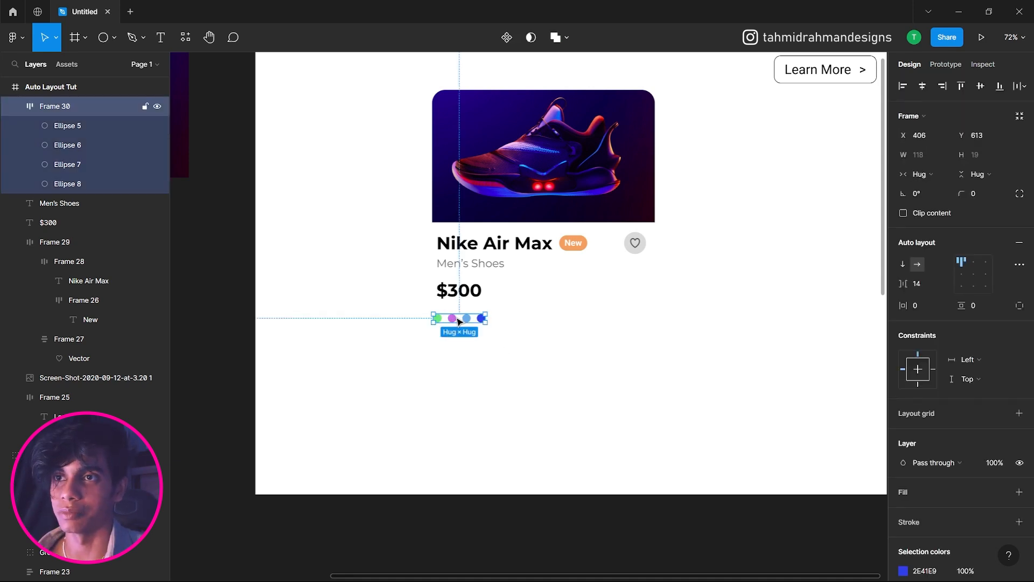
{"action": "left_click_drag", "start_coordinate": [459, 321], "coordinate": [455, 321]}
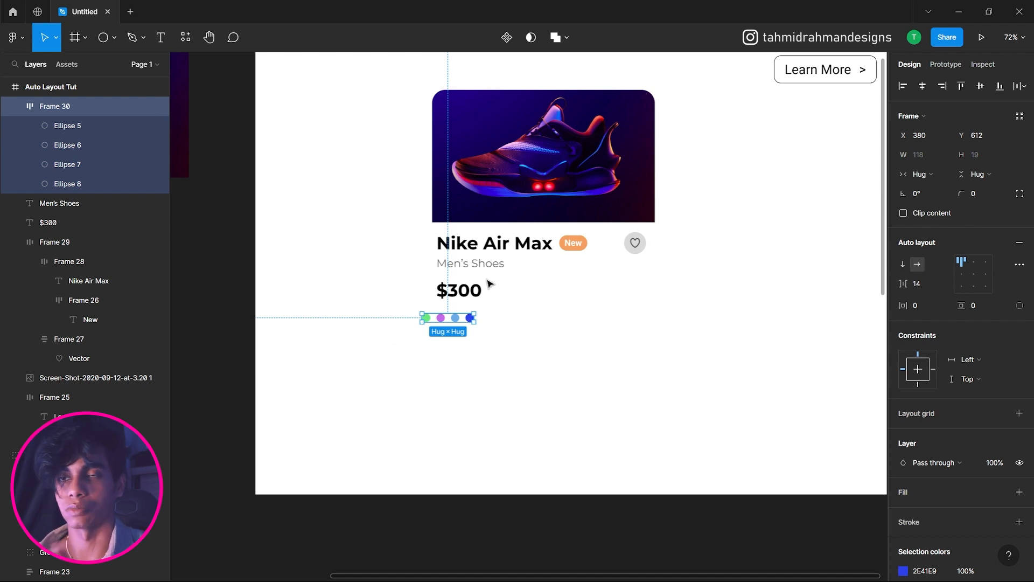
{"action": "left_click_drag", "start_coordinate": [462, 322], "coordinate": [476, 324]}
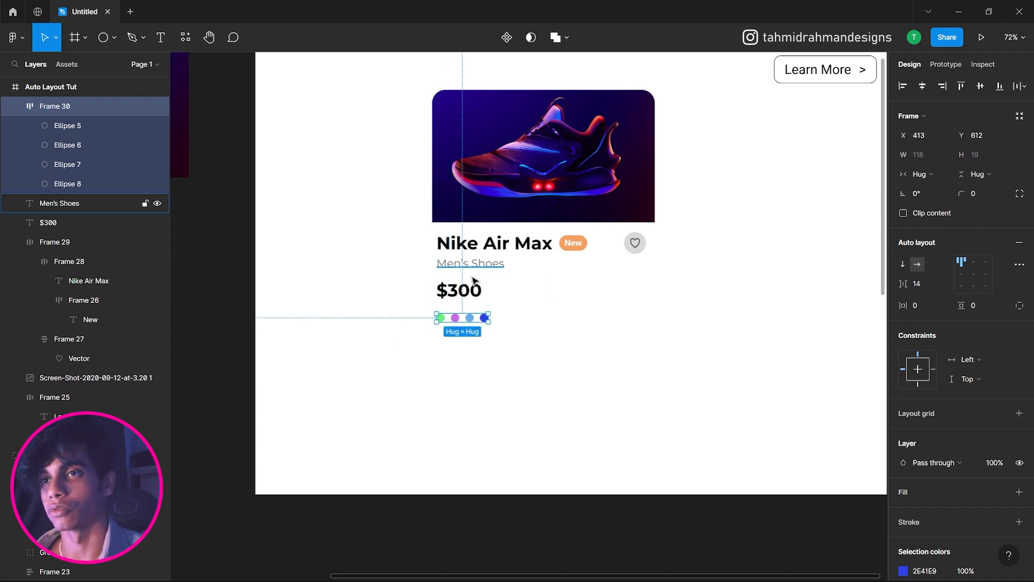
{"action": "left_click", "coordinate": [589, 315]}
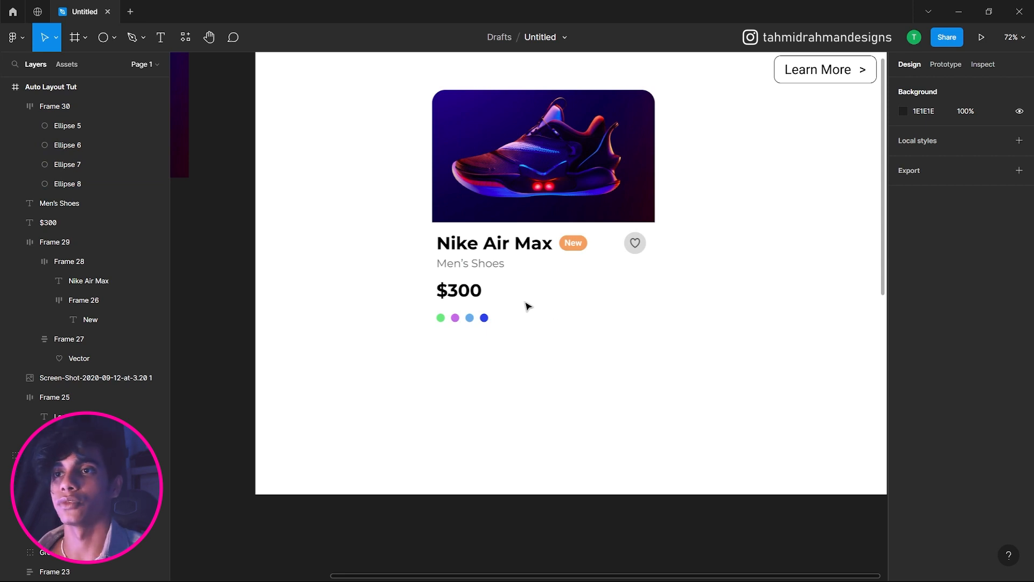
Move the $300 price and the swatch row down so both have an even vertical gap of 32
{"action": "scroll", "coordinate": [560, 307], "scroll_direction": "up", "scroll_amount": 1}
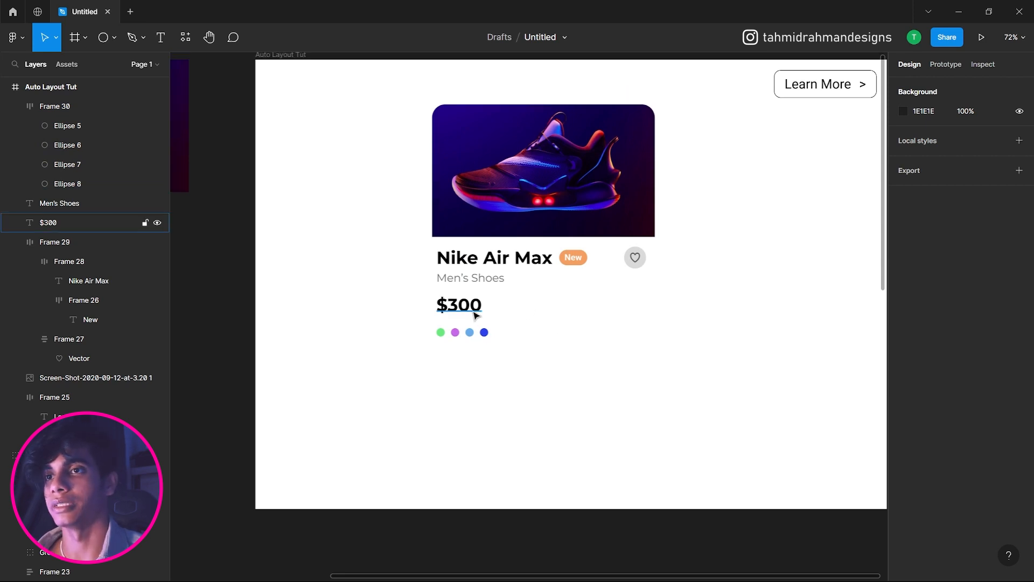
{"action": "left_click_drag", "start_coordinate": [474, 308], "coordinate": [474, 339]}
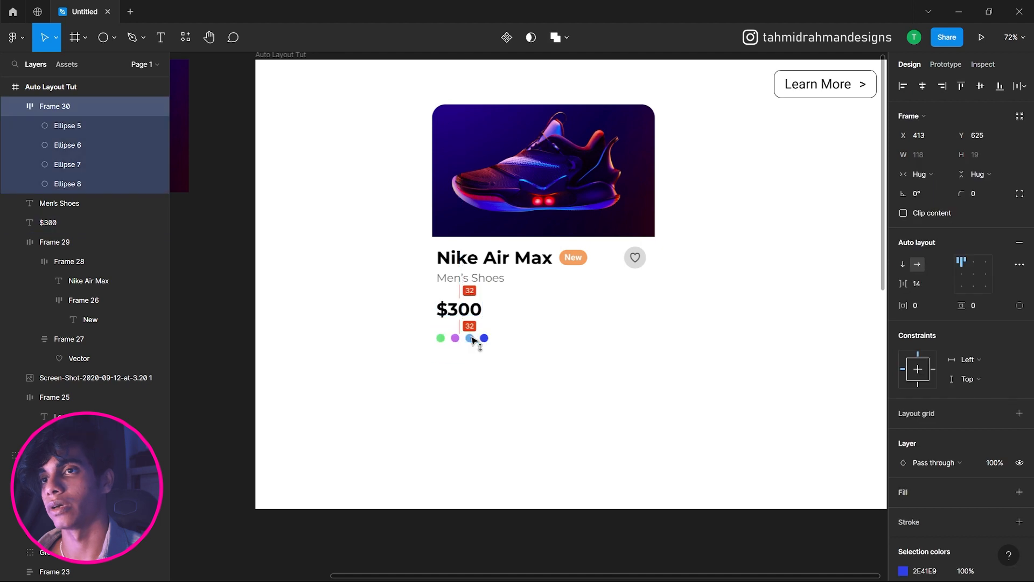
{"action": "left_click", "coordinate": [572, 325]}
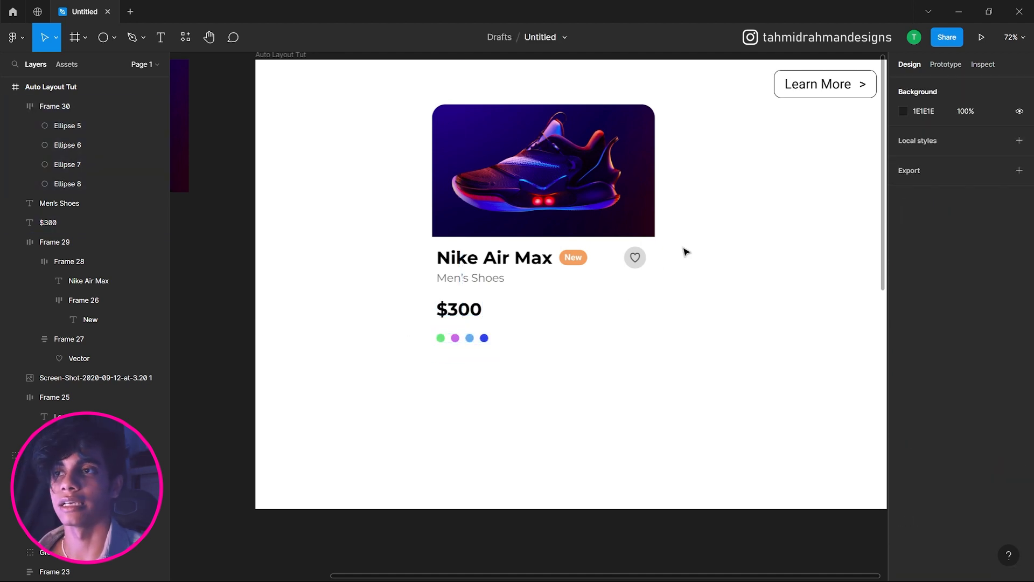
Combine the Nike Air Max title row and the Men's Shoes subtitle in a vertical auto layout frame
{"action": "left_click", "coordinate": [612, 267]}
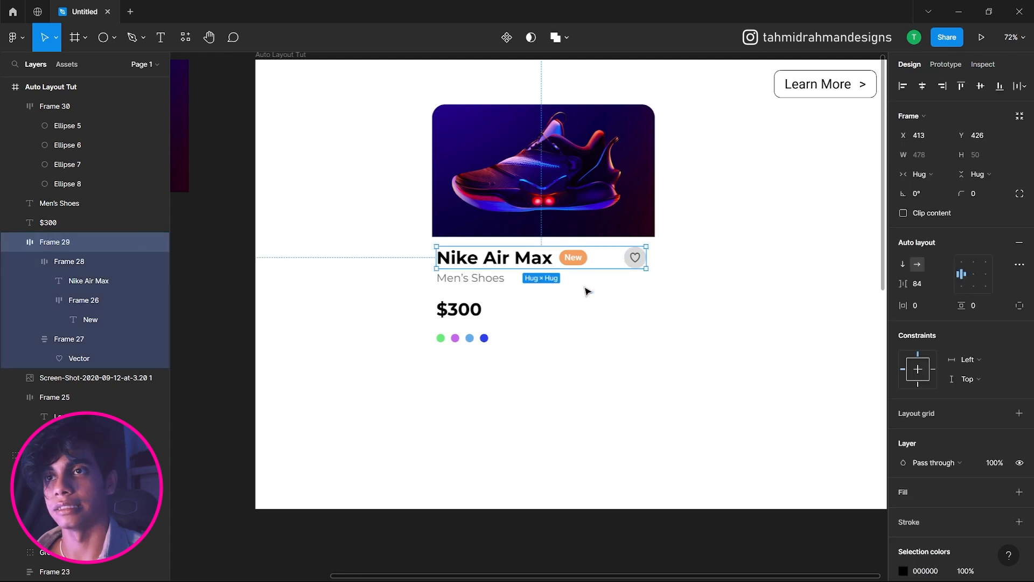
{"action": "left_click", "coordinate": [587, 291]}
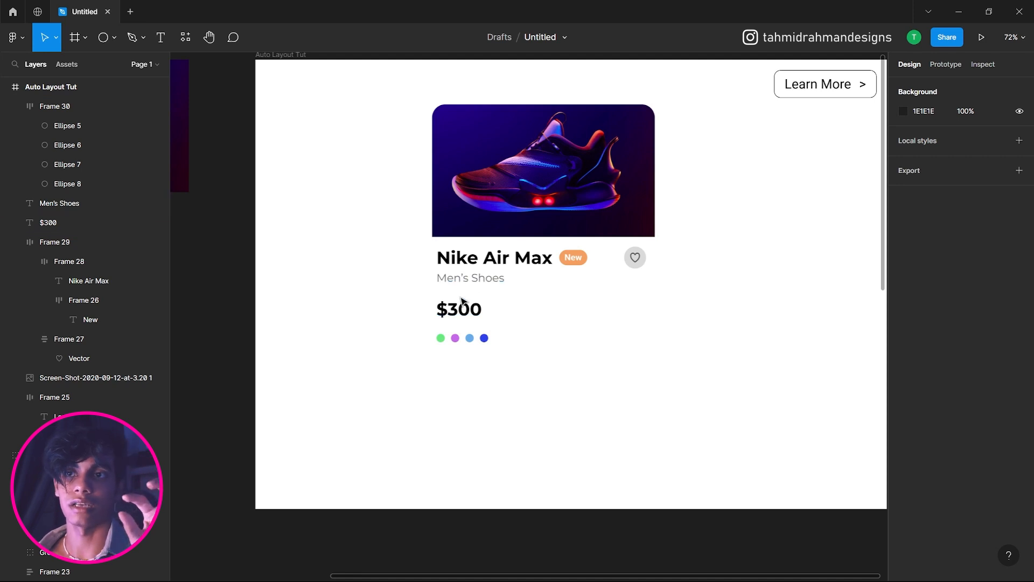
{"action": "left_click", "coordinate": [466, 264]}
{"action": "left_click", "coordinate": [468, 279], "text": "shift"}
{"action": "right_click", "coordinate": [468, 279]}
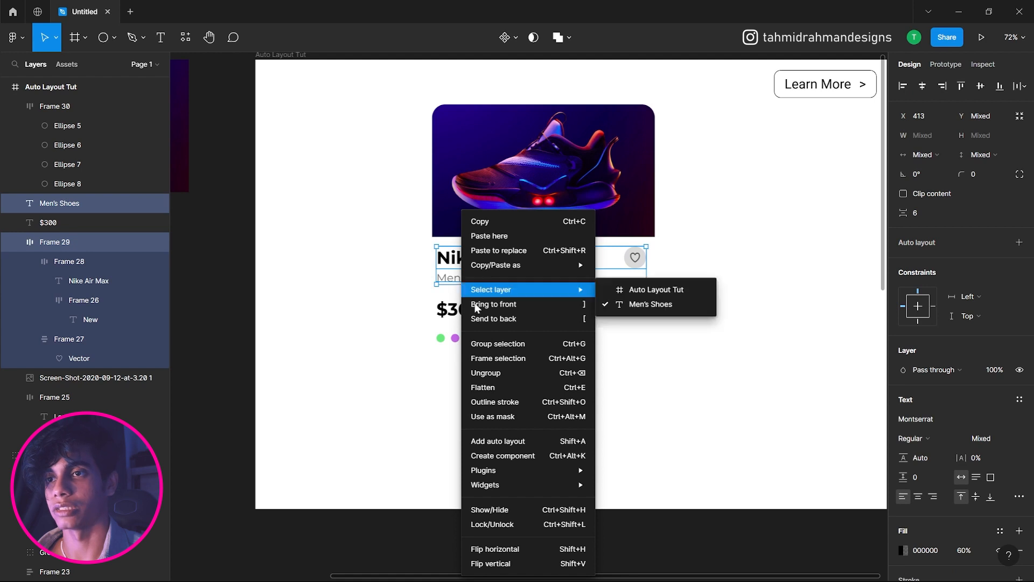
{"action": "left_click", "coordinate": [505, 444]}
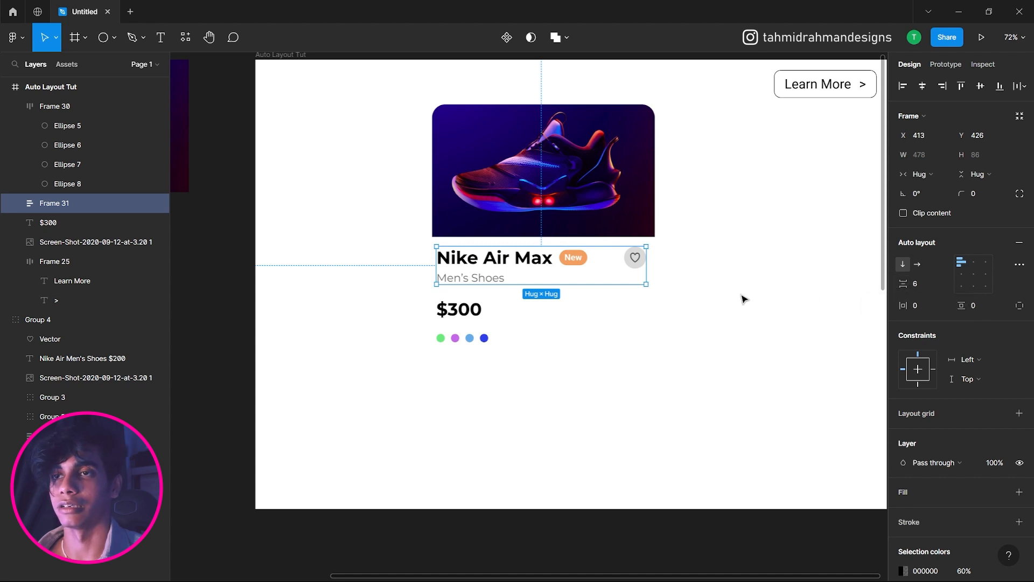
{"action": "left_click", "coordinate": [628, 316]}
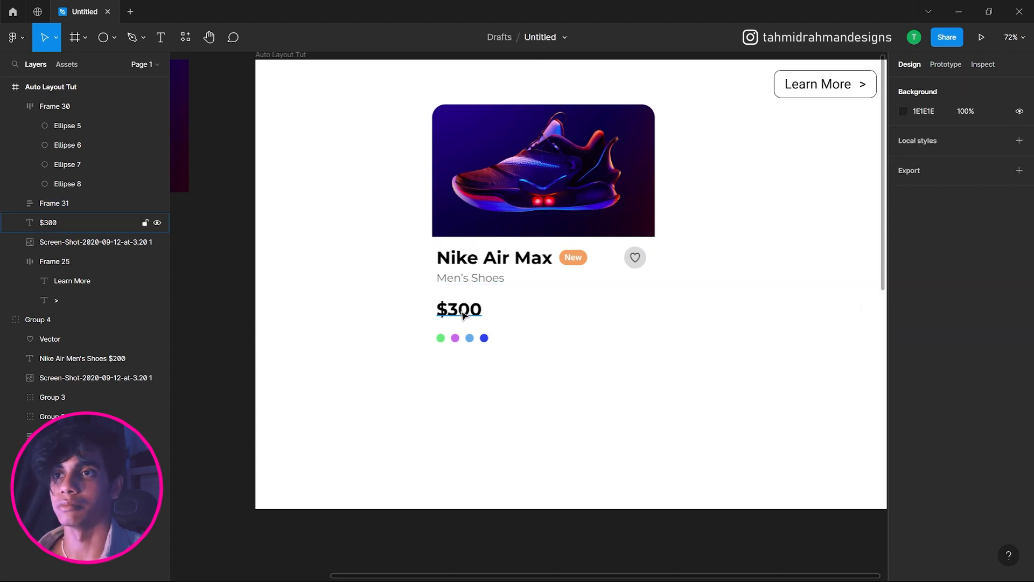
Combine the title and subtitle frame with the $300 price in another auto layout frame with spacing 32
{"action": "left_click", "coordinate": [473, 276]}
{"action": "left_click", "coordinate": [476, 312]}
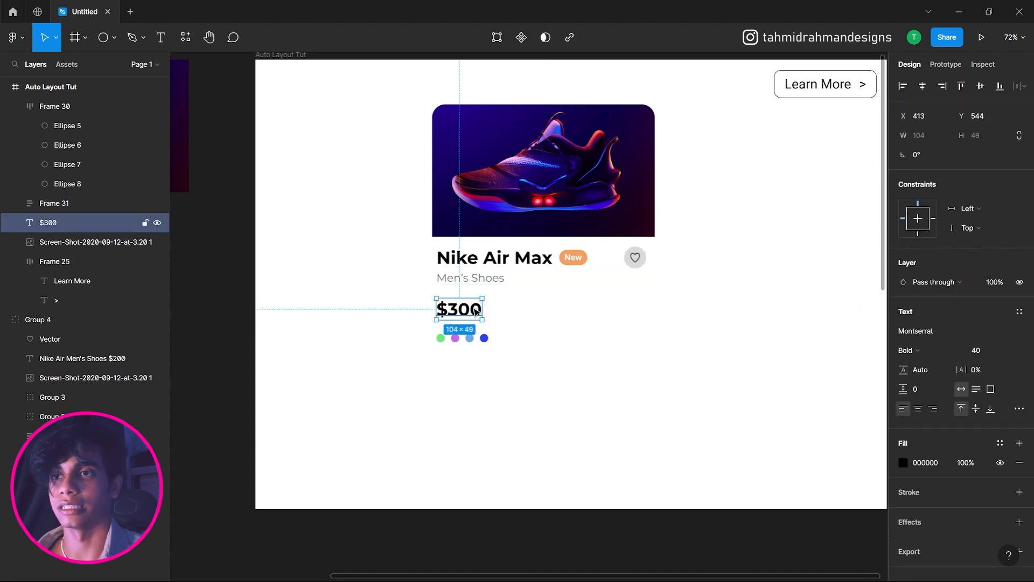
{"action": "left_click", "coordinate": [476, 335]}
{"action": "left_click", "coordinate": [475, 332]}
{"action": "left_click", "coordinate": [482, 282]}
{"action": "left_click", "coordinate": [458, 309], "text": "shift"}
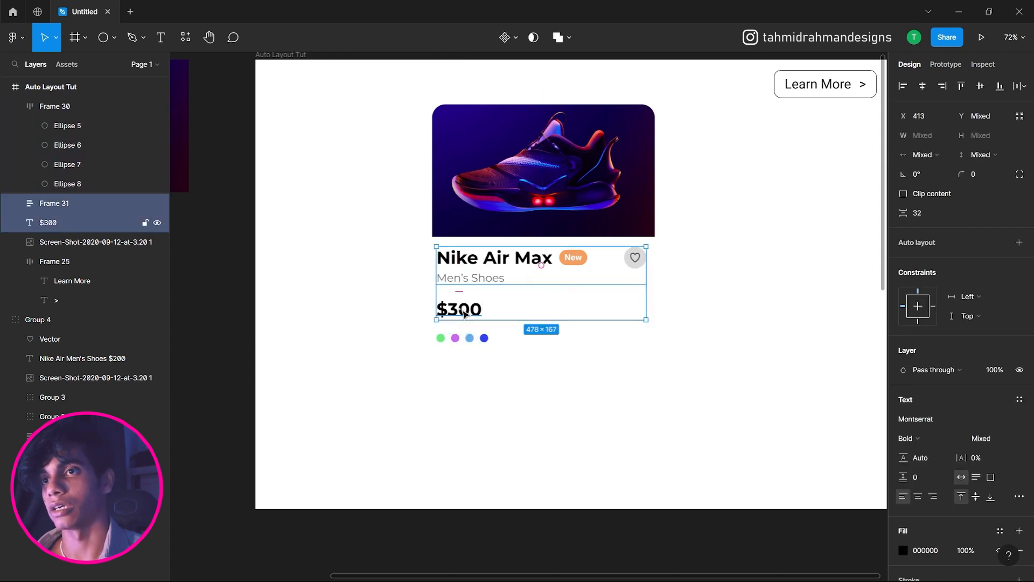
{"action": "right_click", "coordinate": [459, 310]}
{"action": "left_click", "coordinate": [527, 447]}
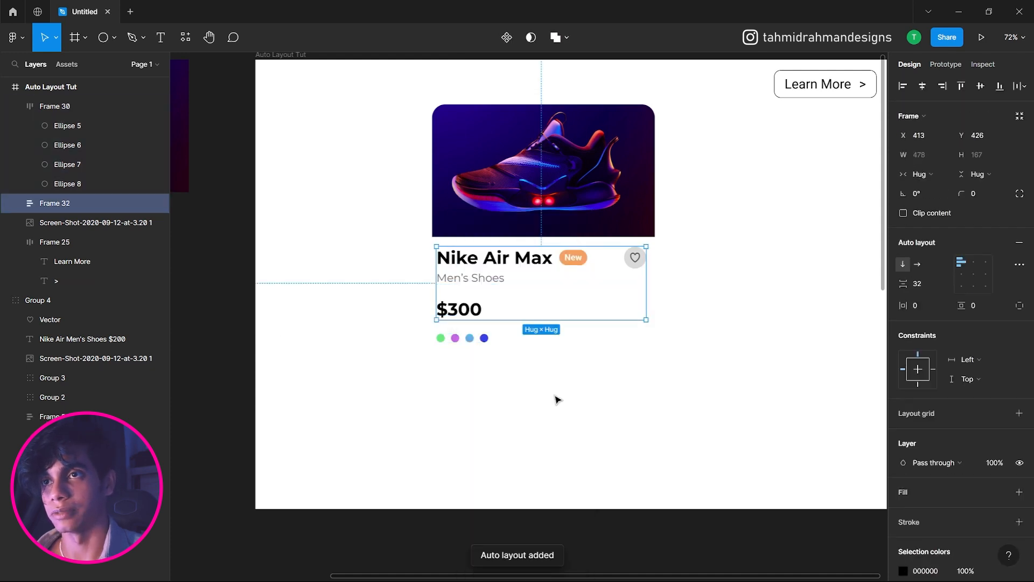
{"action": "left_click", "coordinate": [569, 388]}
{"action": "left_click", "coordinate": [518, 318]}
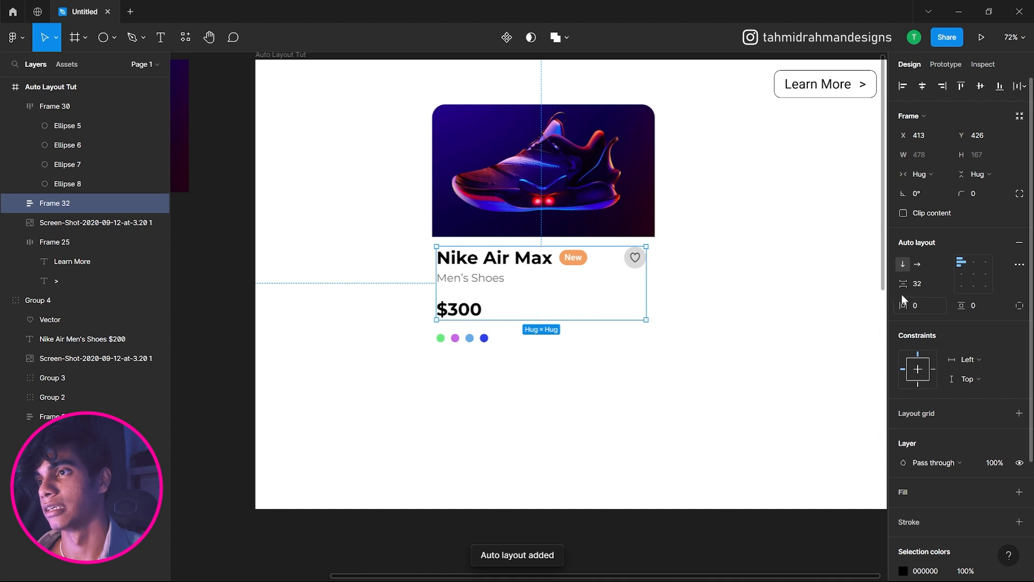
{"action": "left_click", "coordinate": [534, 363]}
Wrap the text frame and the color swatch row together in one vertical auto layout frame
{"action": "left_click", "coordinate": [474, 309]}
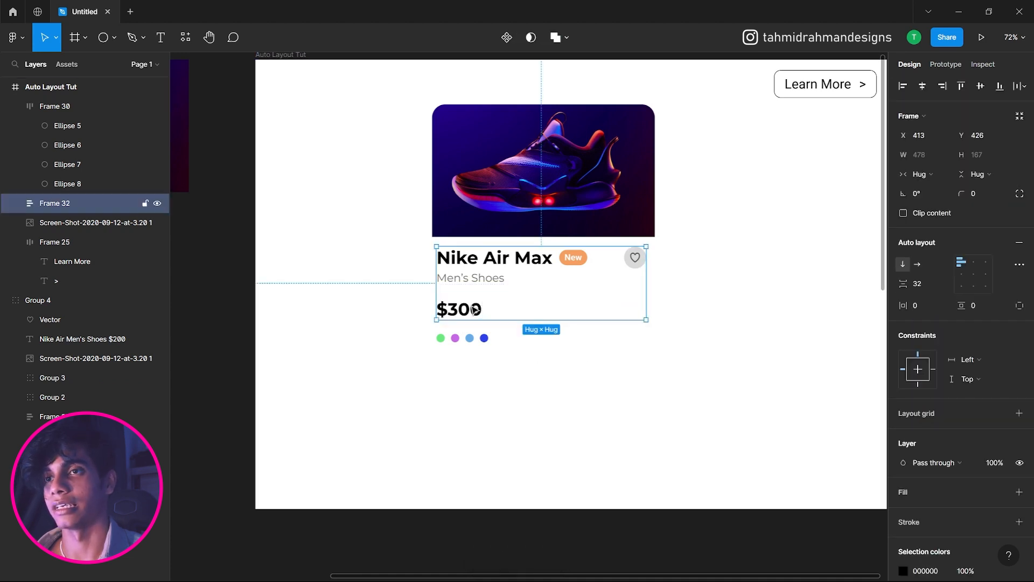
{"action": "left_click", "coordinate": [462, 338], "text": "shift"}
{"action": "right_click", "coordinate": [474, 295]}
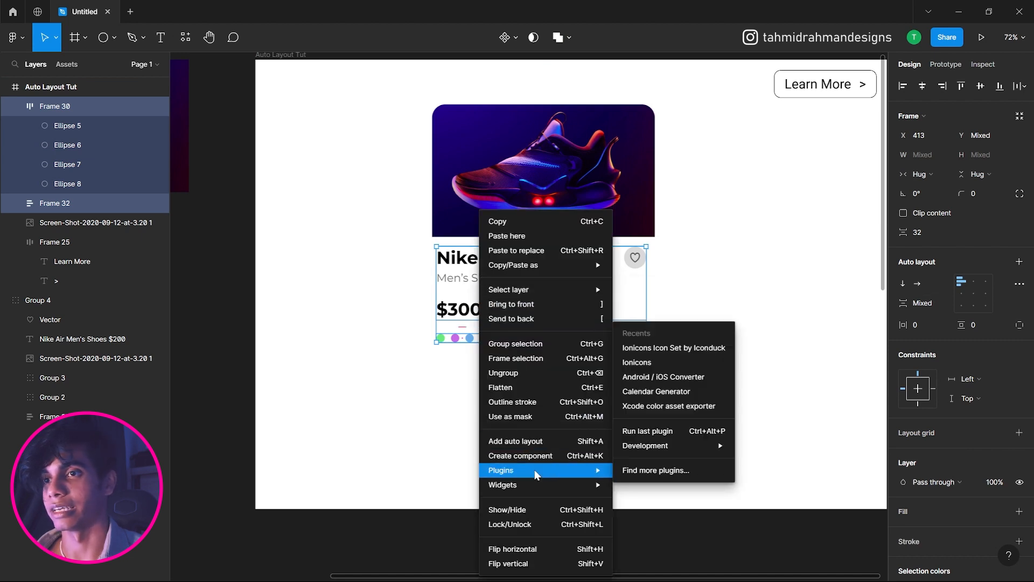
{"action": "left_click", "coordinate": [536, 445]}
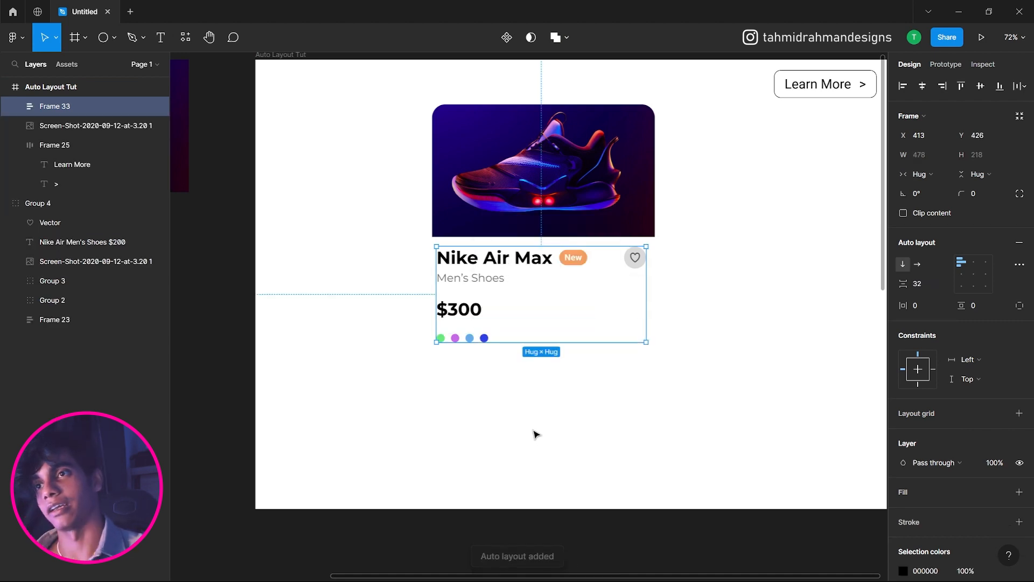
{"action": "left_click", "coordinate": [535, 386]}
Try a spacing of 148 between the Nike Air Max title group and the heart icon, and undo it
{"action": "left_click", "coordinate": [492, 337]}
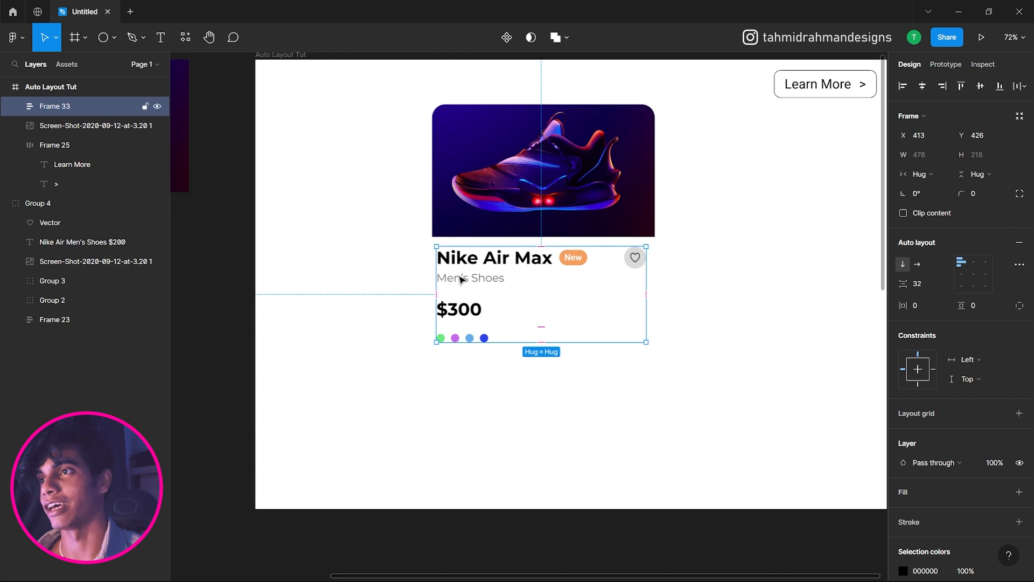
{"action": "double_click", "coordinate": [540, 259]}
{"action": "double_click", "coordinate": [540, 258]}
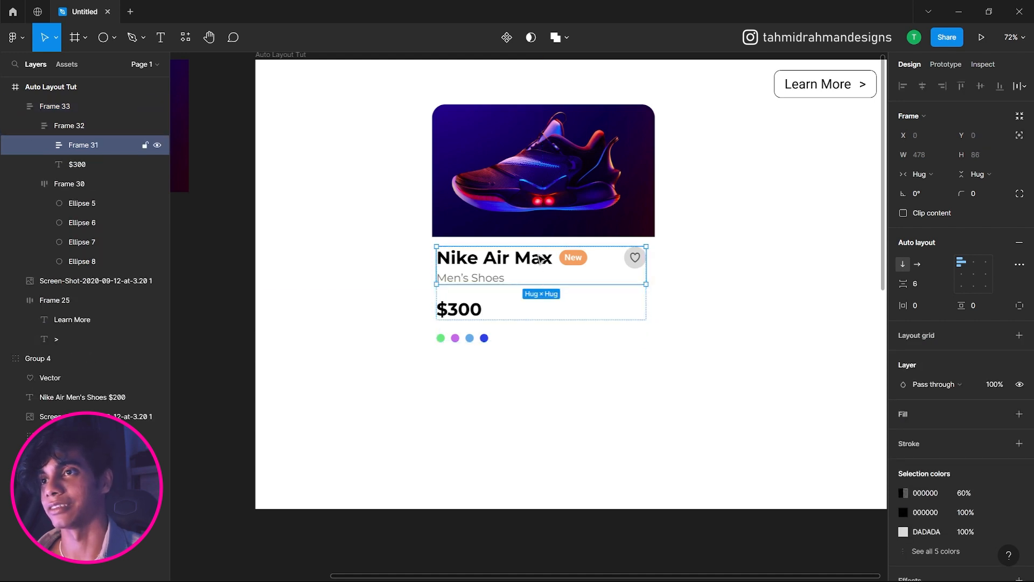
{"action": "double_click", "coordinate": [540, 259]}
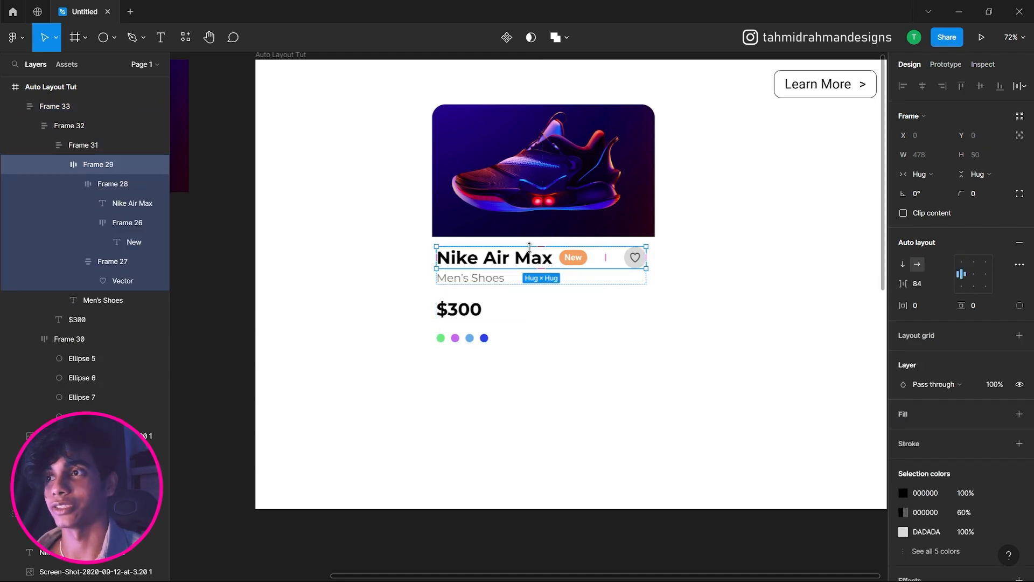
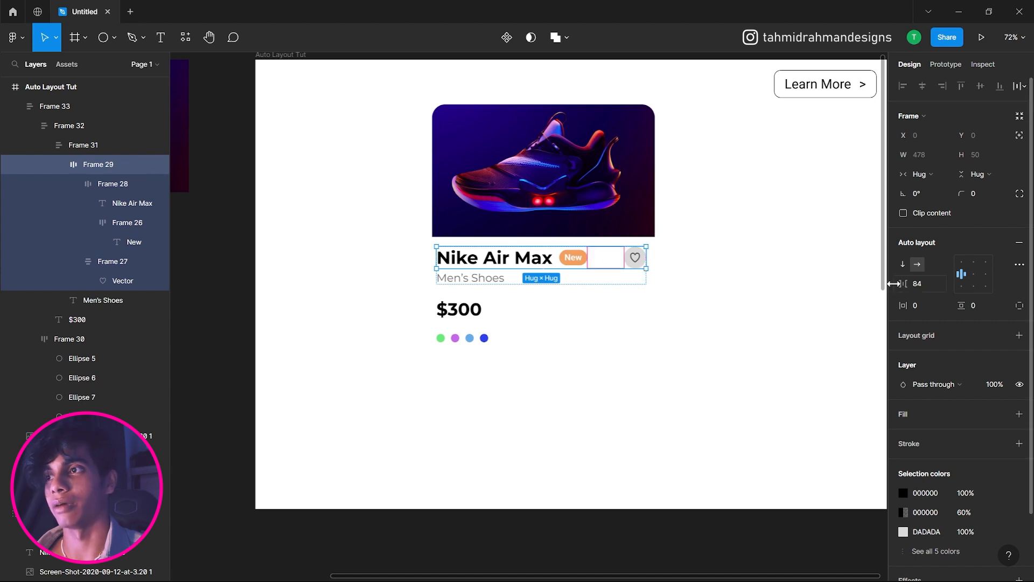
{"action": "left_click_drag", "start_coordinate": [897, 281], "coordinate": [960, 284]}
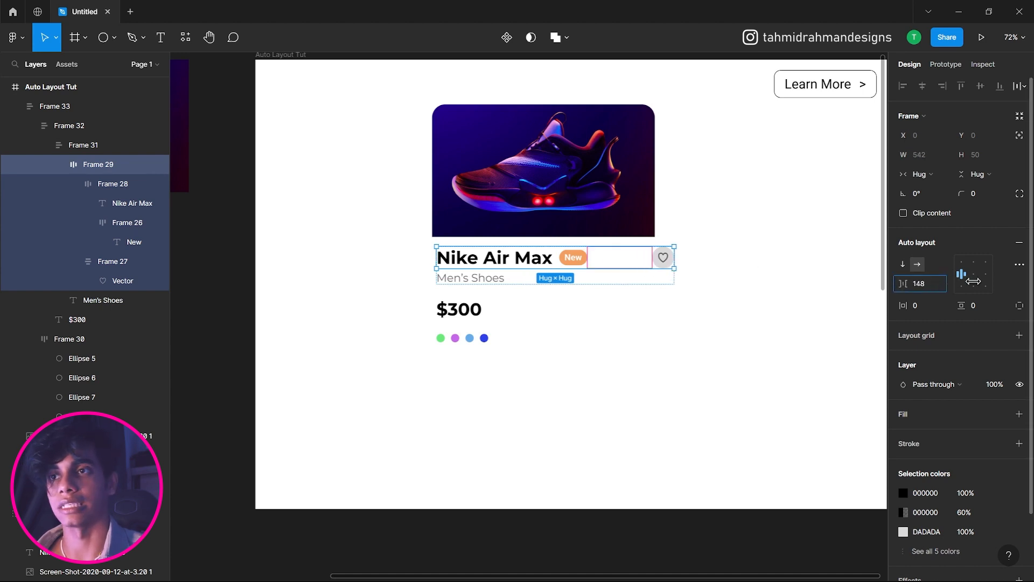
{"action": "key", "text": "ctrl+z"}
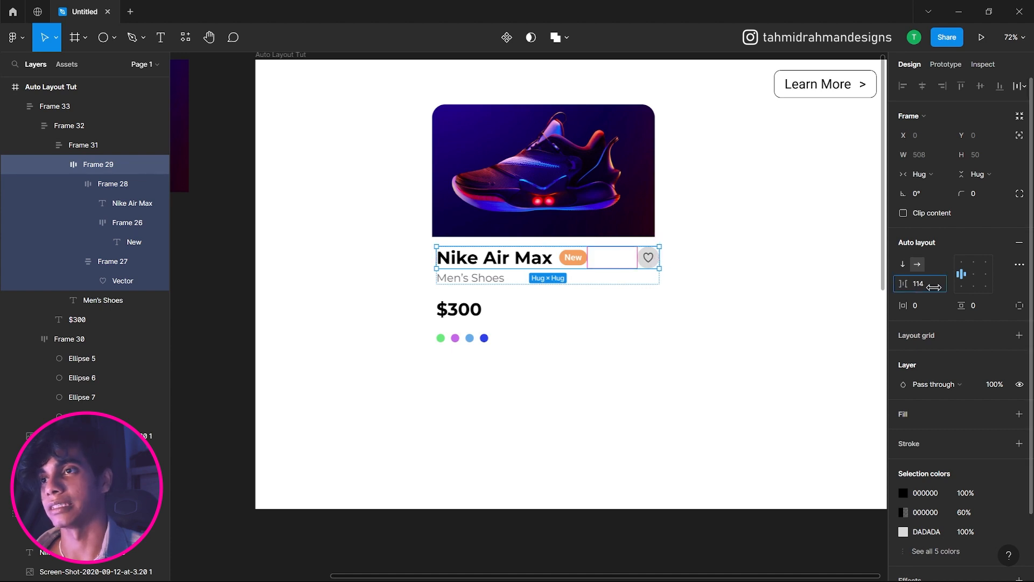
{"action": "left_click", "coordinate": [760, 288]}
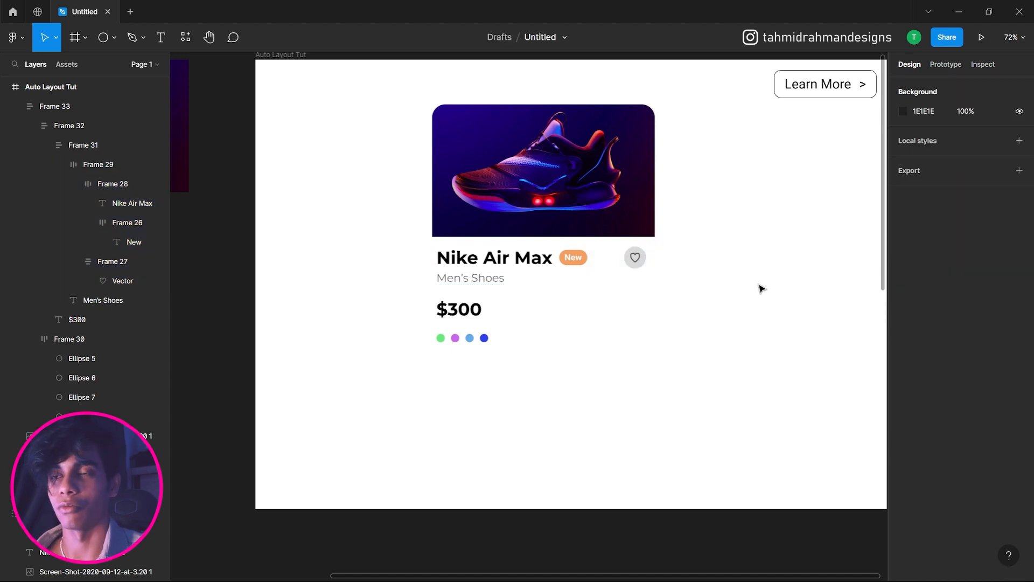
{"action": "left_click", "coordinate": [602, 268]}
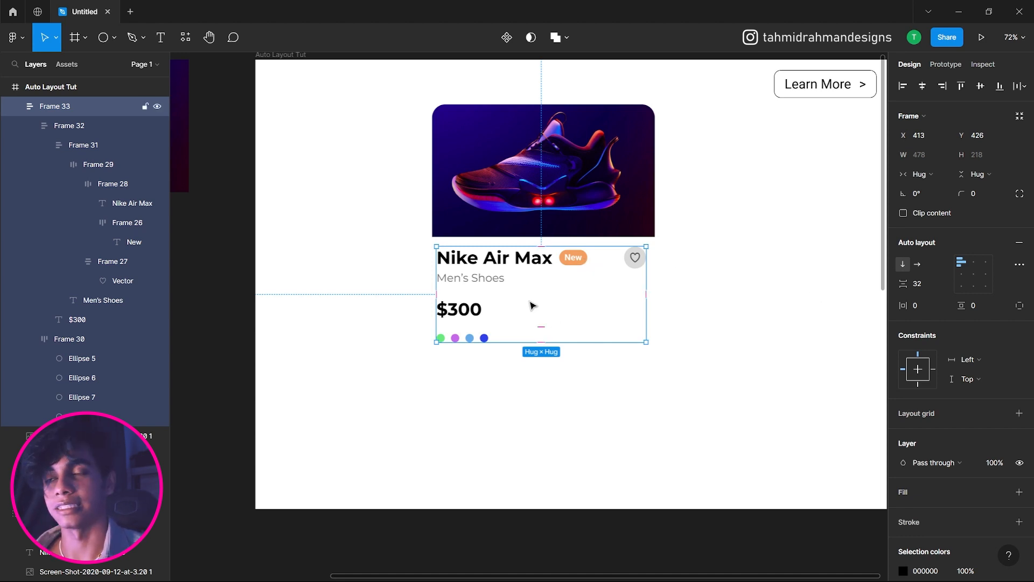
{"action": "double_click", "coordinate": [474, 259]}
{"action": "double_click", "coordinate": [474, 260]}
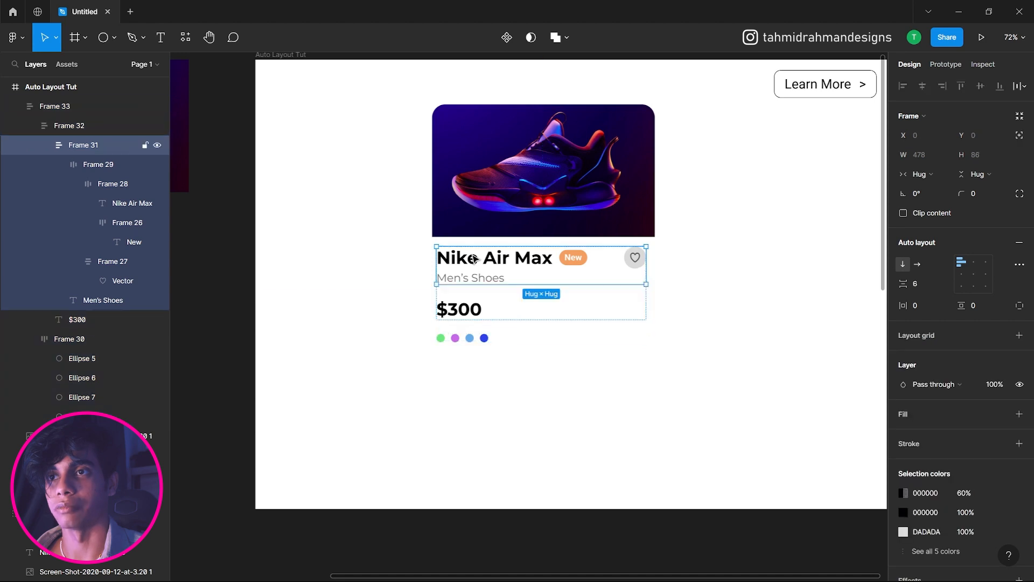
{"action": "double_click", "coordinate": [474, 259]}
{"action": "left_click", "coordinate": [472, 277], "text": "shift"}
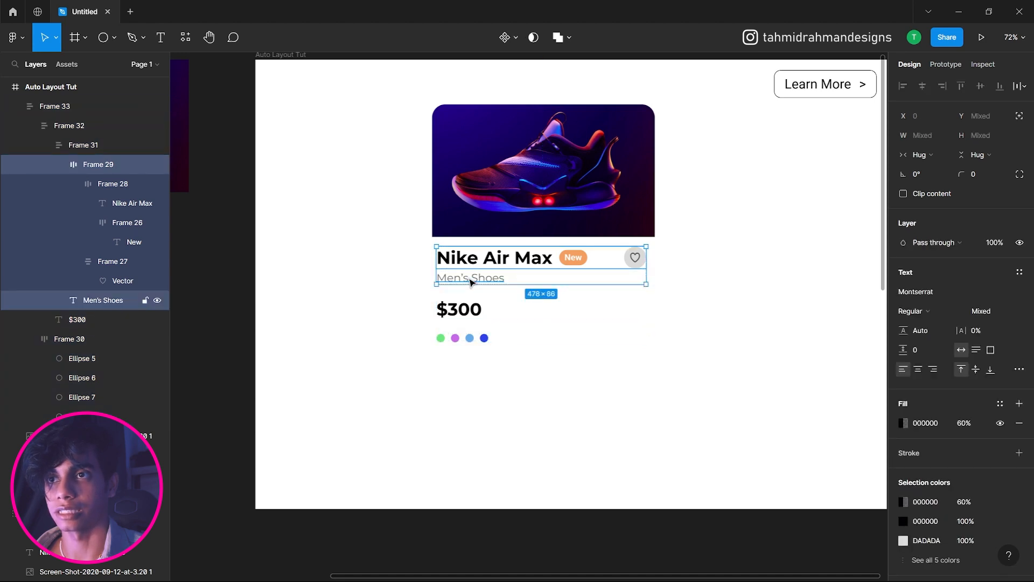
{"action": "left_click", "coordinate": [471, 311], "text": "shift"}
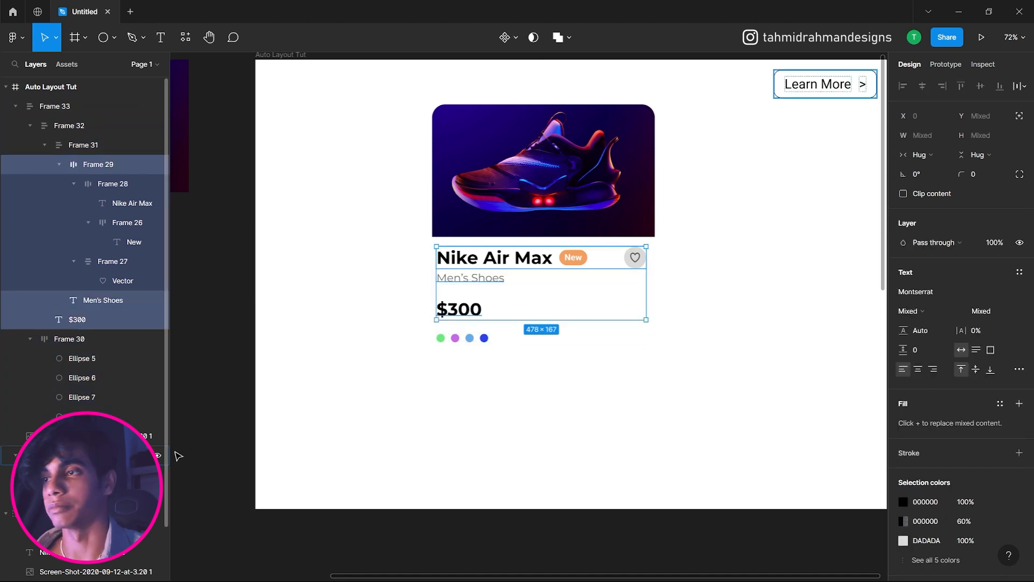
{"action": "scroll", "coordinate": [991, 434], "scroll_direction": "down", "scroll_amount": 3}
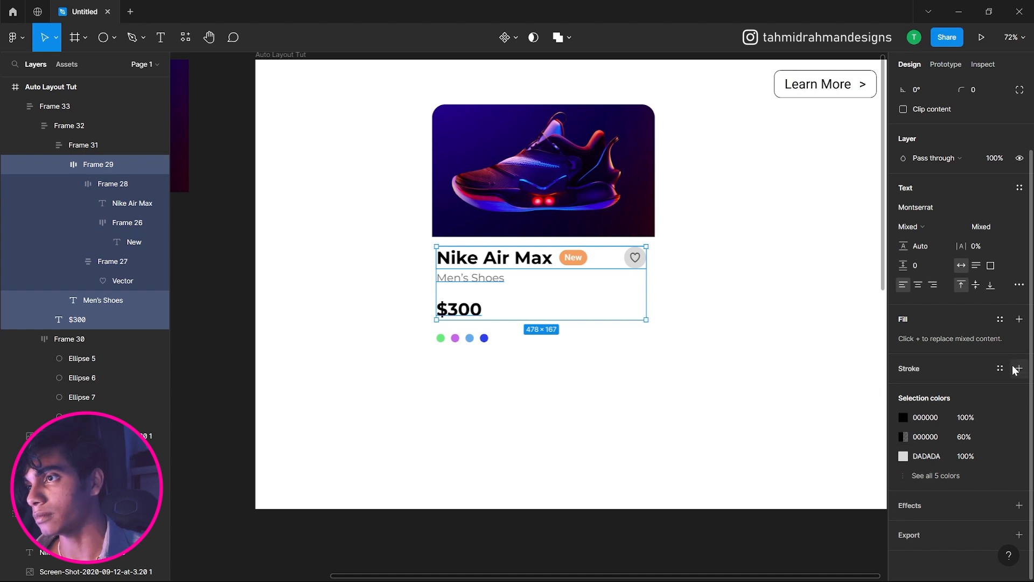
Change the fill of the Nike Air Max title, the Men's Shoes subtitle and the $300 price to white (FFFFFF)
{"action": "double_click", "coordinate": [488, 256]}
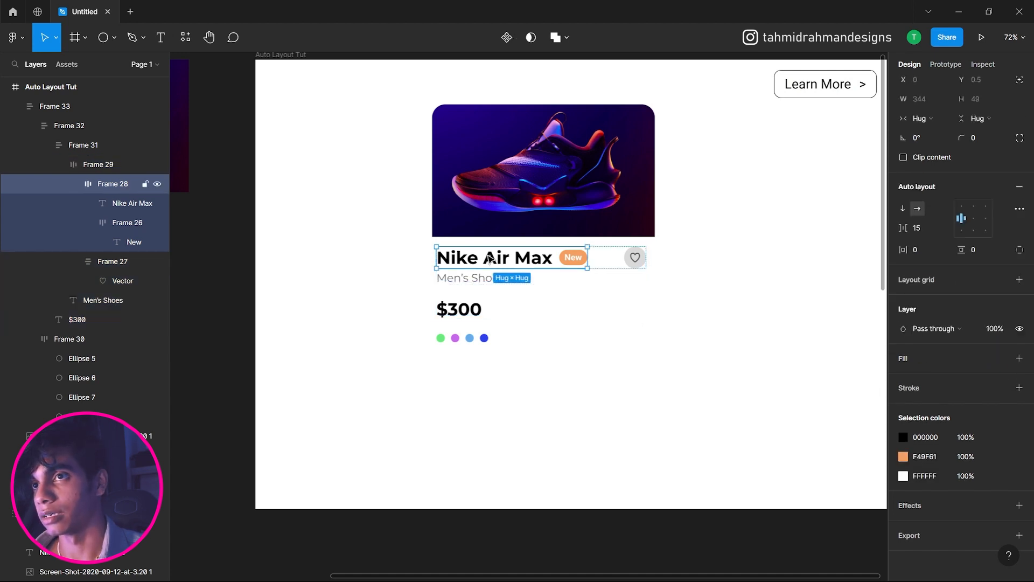
{"action": "double_click", "coordinate": [488, 256]}
{"action": "left_click", "coordinate": [904, 403]}
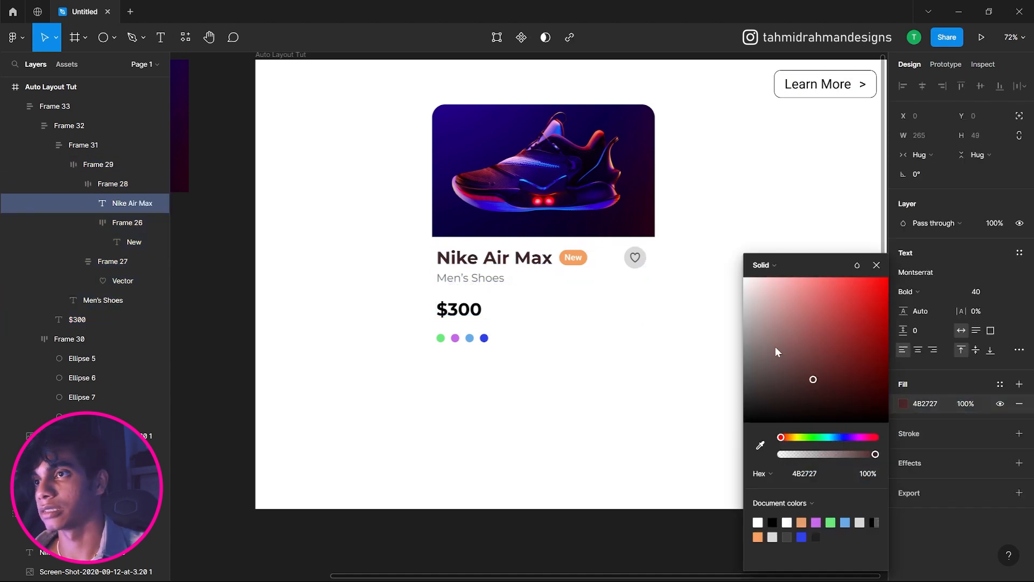
{"action": "left_click_drag", "start_coordinate": [776, 346], "coordinate": [743, 278]}
{"action": "left_click", "coordinate": [474, 279]}
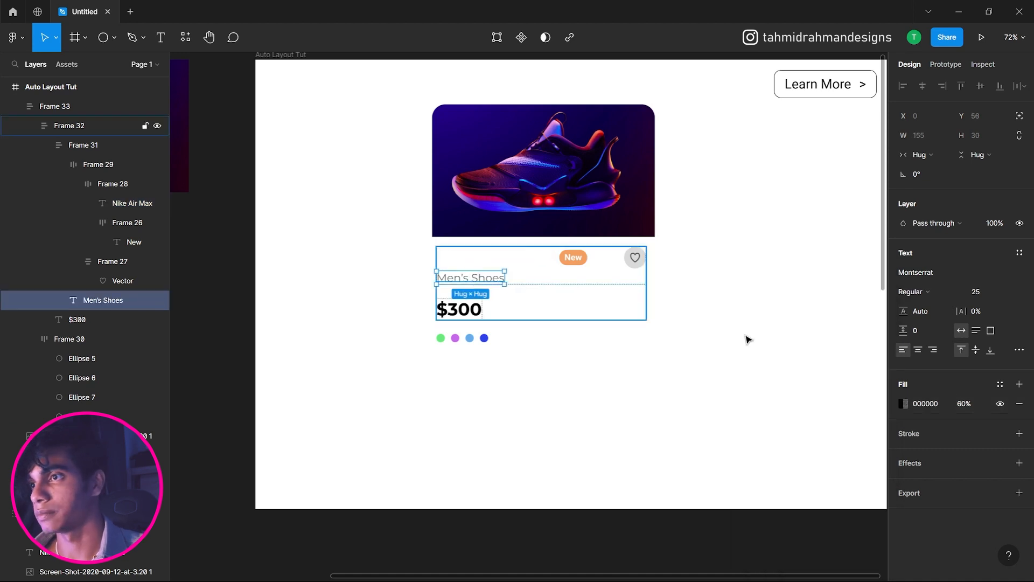
{"action": "left_click", "coordinate": [903, 403]}
{"action": "left_click_drag", "start_coordinate": [775, 345], "coordinate": [641, 249]}
{"action": "left_click", "coordinate": [459, 309]}
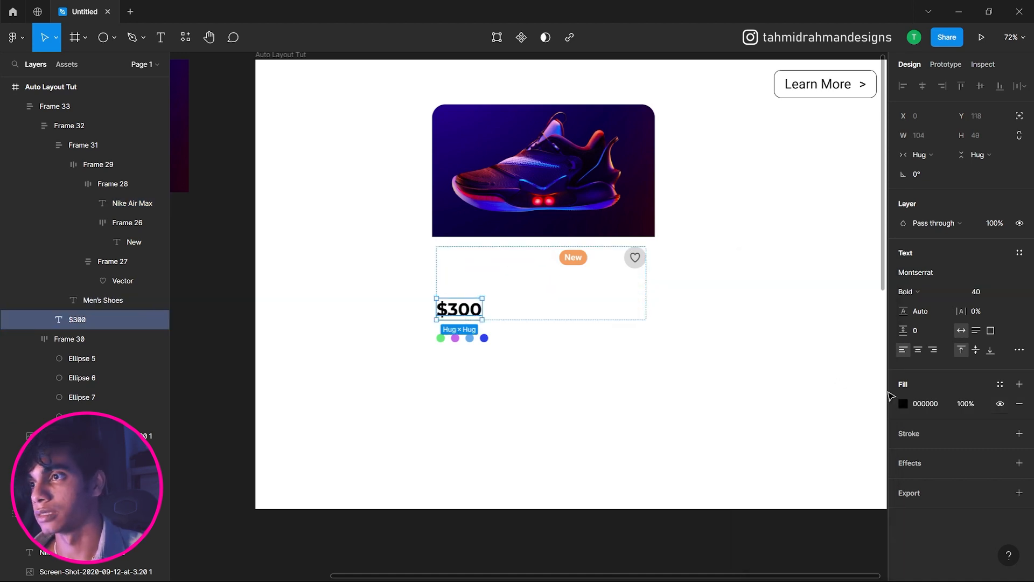
{"action": "left_click", "coordinate": [903, 402]}
{"action": "left_click_drag", "start_coordinate": [861, 396], "coordinate": [662, 231]}
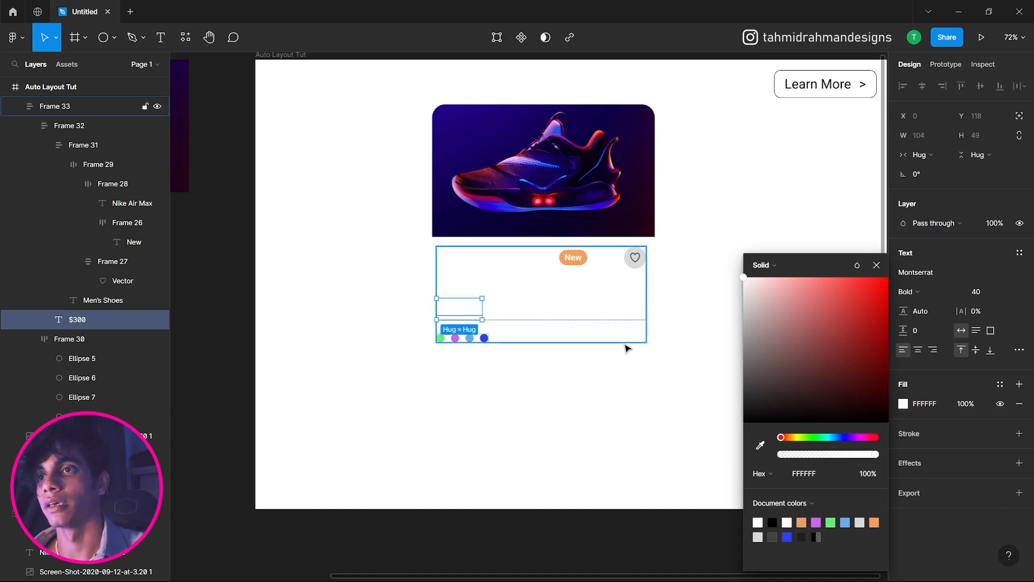
{"action": "left_click", "coordinate": [663, 350]}
Add a black 000000 fill to the outer auto layout frame holding the shoe details
{"action": "left_click", "coordinate": [523, 256]}
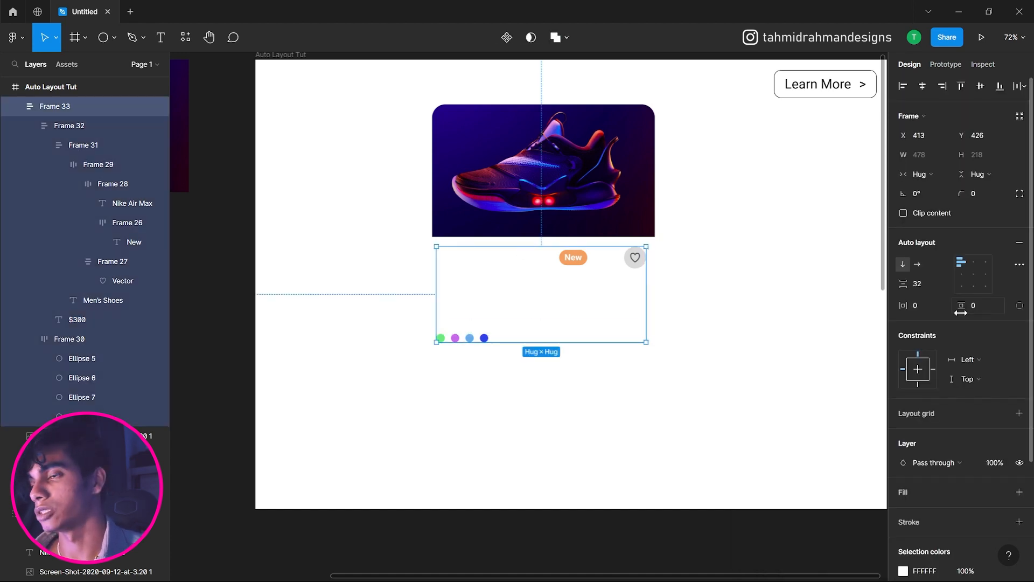
{"action": "scroll", "coordinate": [1012, 395], "scroll_direction": "down", "scroll_amount": 2}
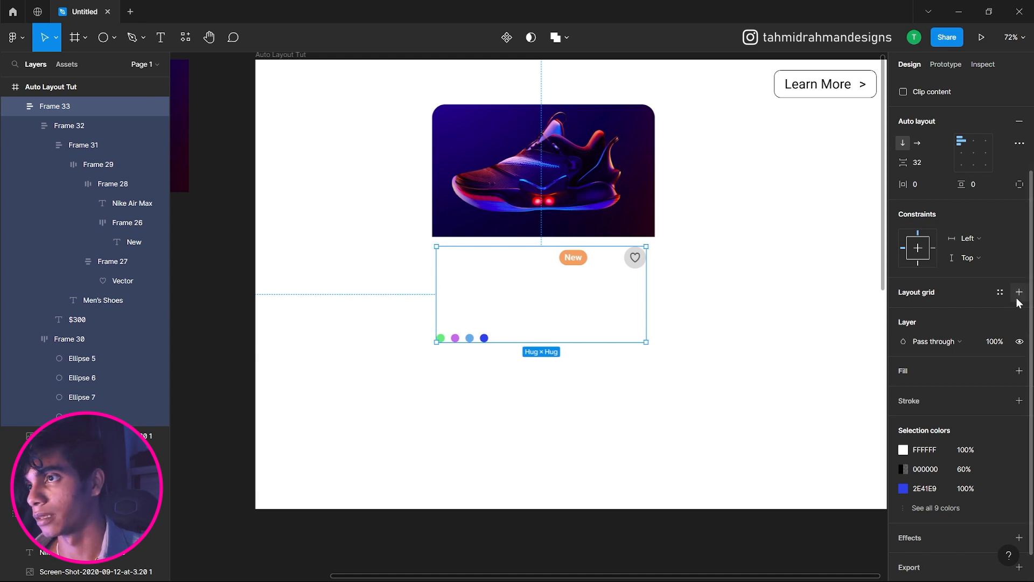
{"action": "left_click", "coordinate": [1019, 370]}
{"action": "left_click", "coordinate": [904, 390]}
{"action": "left_click_drag", "start_coordinate": [858, 359], "coordinate": [716, 448]}
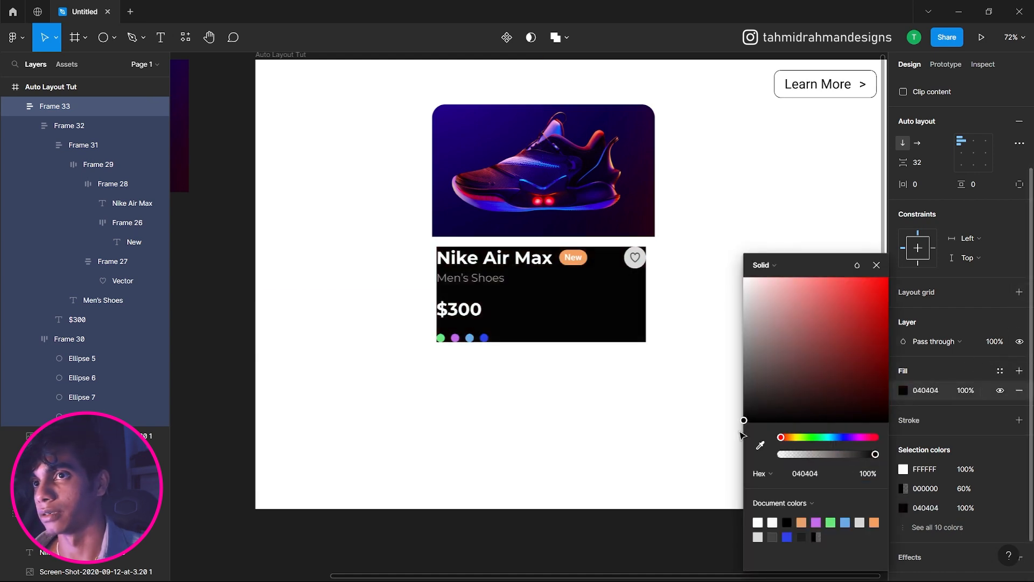
{"action": "left_click", "coordinate": [695, 430]}
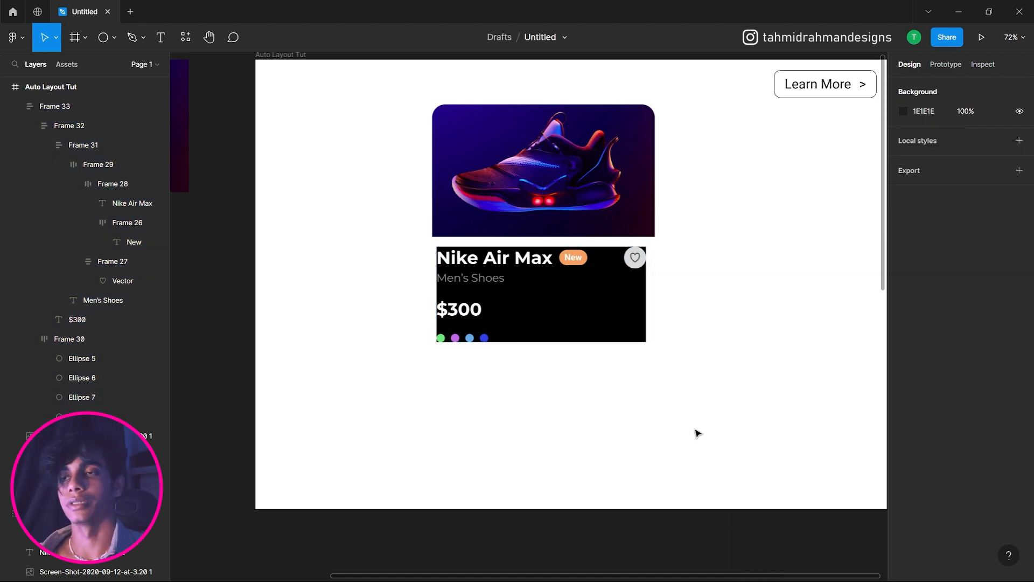
Set the black details frame's horizontal padding to 15 and position it directly beneath the shoe image at X 403, Y 404
{"action": "left_click", "coordinate": [619, 332]}
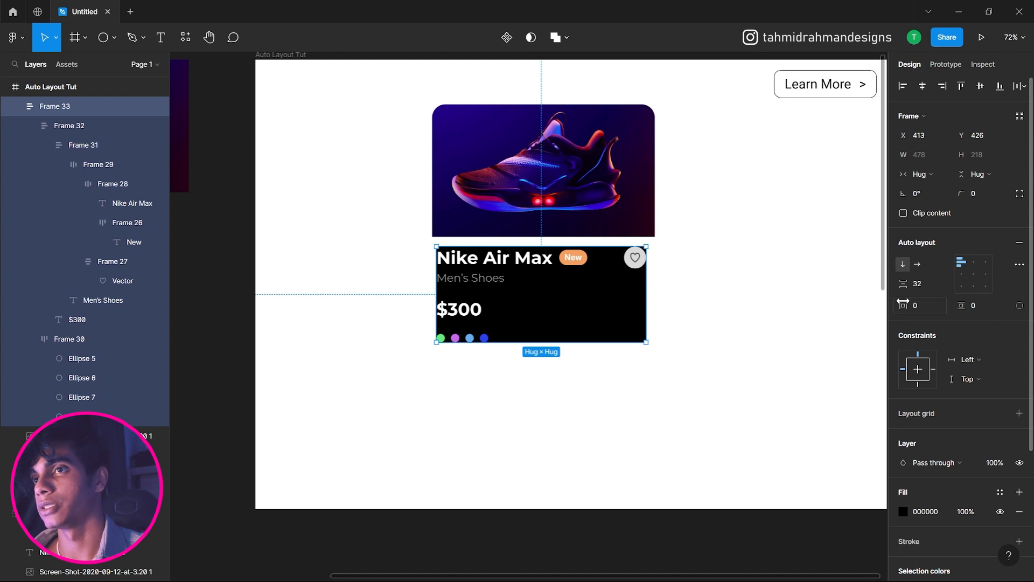
{"action": "left_click_drag", "start_coordinate": [903, 305], "coordinate": [937, 304]}
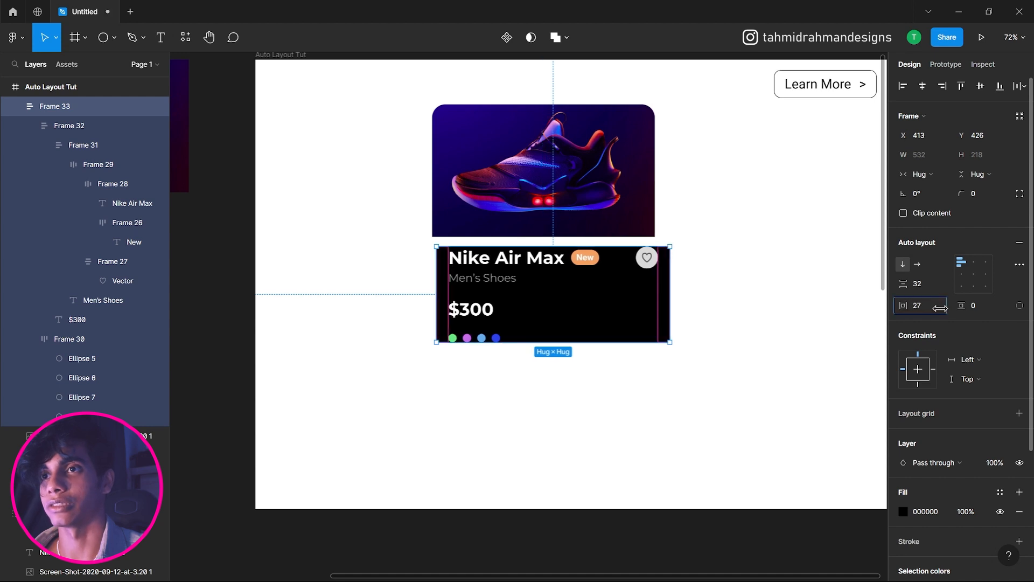
{"action": "left_click_drag", "start_coordinate": [582, 311], "coordinate": [578, 300]}
{"action": "mouse_move", "coordinate": [904, 306]}
{"action": "left_mouse_down"}
{"action": "mouse_move", "coordinate": [890, 311]}
{"action": "mouse_move", "coordinate": [911, 309]}
{"action": "left_mouse_up"}
{"action": "left_click", "coordinate": [665, 285]}
{"action": "left_click", "coordinate": [650, 286]}
{"action": "left_click", "coordinate": [815, 293]}
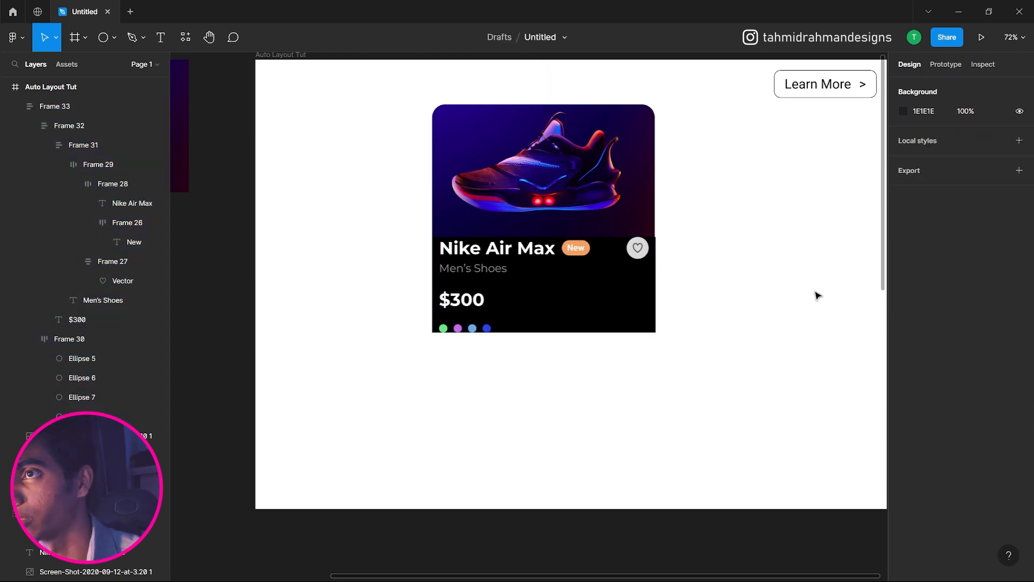
{"action": "left_click", "coordinate": [619, 290]}
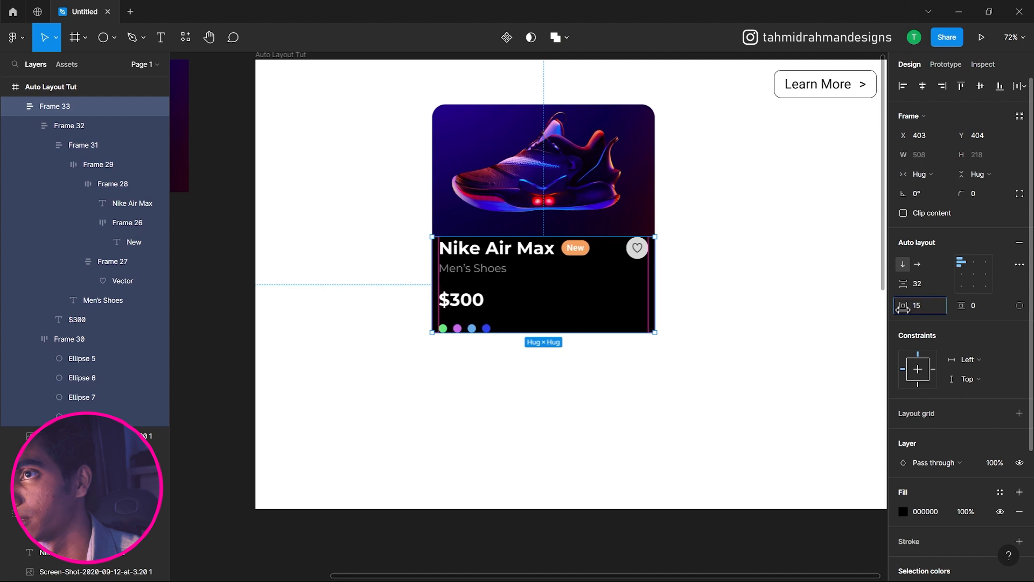
{"action": "left_click", "coordinate": [829, 311]}
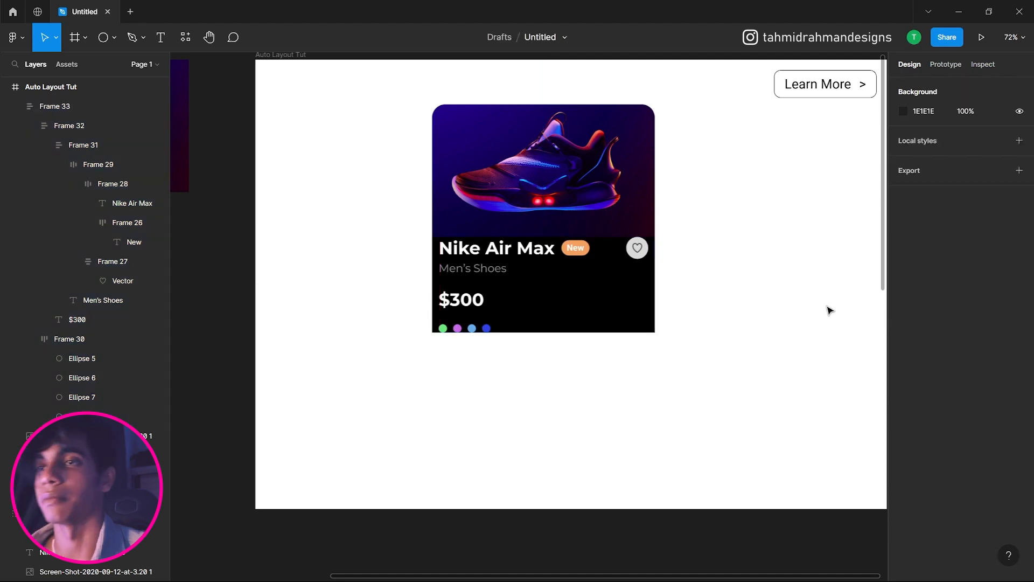
Set the black details frame's vertical padding to 49, and reduce only its top padding to 24
{"action": "left_click", "coordinate": [574, 300]}
{"action": "mouse_move", "coordinate": [962, 307]}
{"action": "left_mouse_down"}
{"action": "mouse_move", "coordinate": [1014, 311]}
{"action": "mouse_move", "coordinate": [969, 305]}
{"action": "left_mouse_up"}
{"action": "left_click", "coordinate": [794, 300]}
{"action": "left_click", "coordinate": [635, 302]}
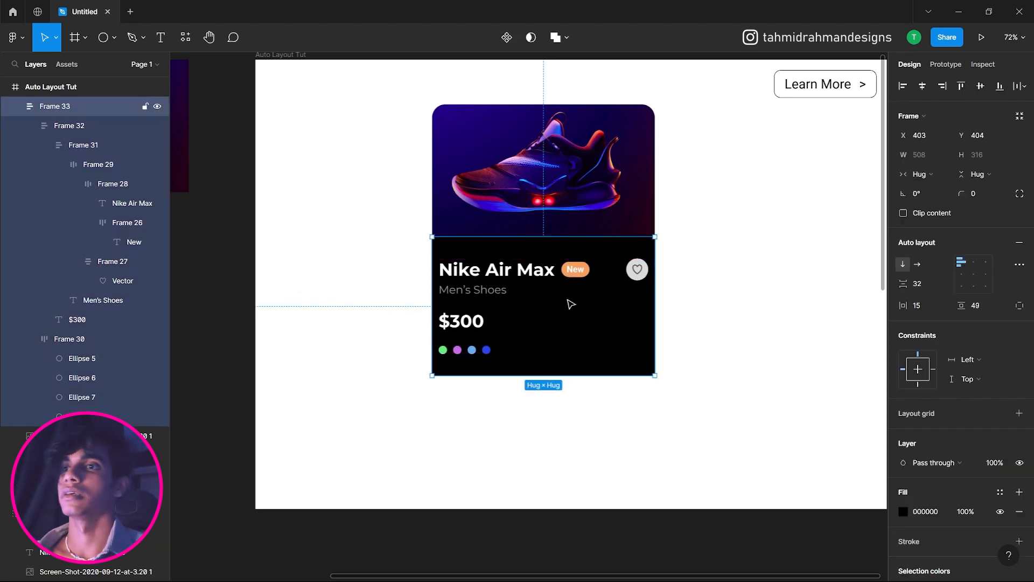
{"action": "left_click", "coordinate": [1016, 308]}
{"action": "left_click_drag", "start_coordinate": [961, 305], "coordinate": [936, 313]}
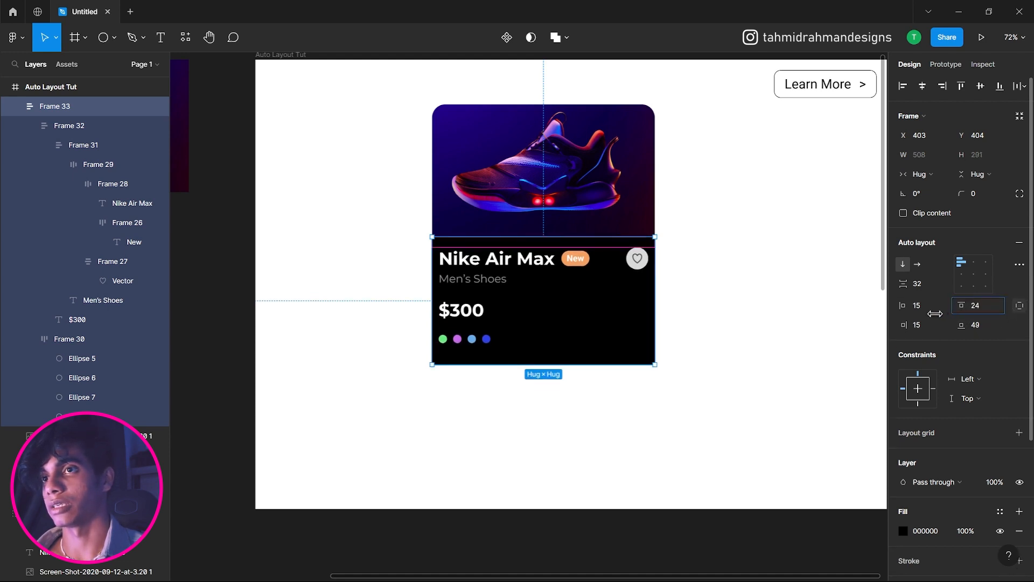
{"action": "left_click", "coordinate": [832, 301]}
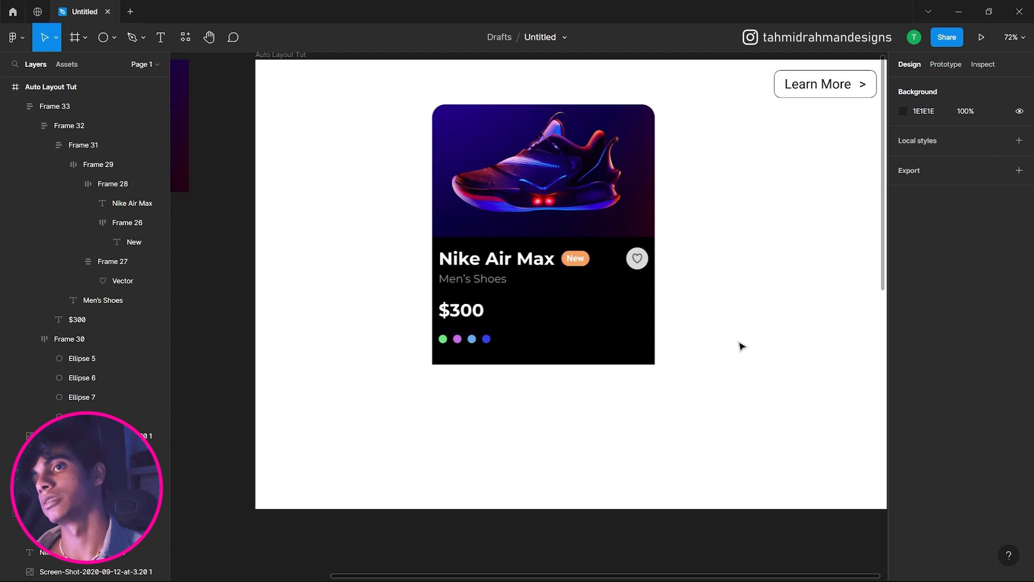
Collapse the individual padding values into pairs, try a larger horizontal padding on the details frame, and undo it
{"action": "left_click", "coordinate": [607, 331]}
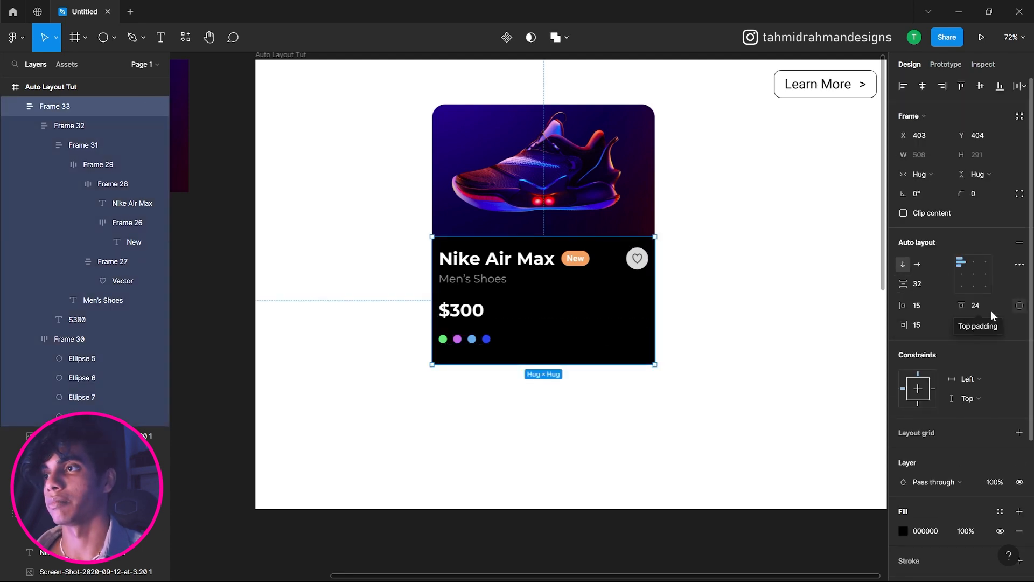
{"action": "left_click", "coordinate": [1019, 305]}
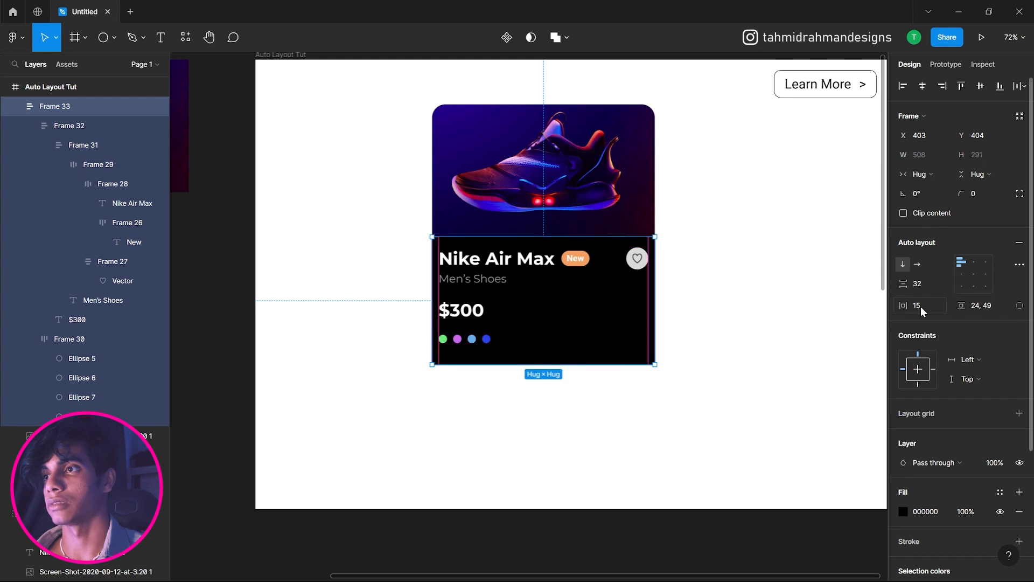
{"action": "left_click_drag", "start_coordinate": [916, 305], "coordinate": [940, 306]}
{"action": "key", "text": "ctrl+z"}
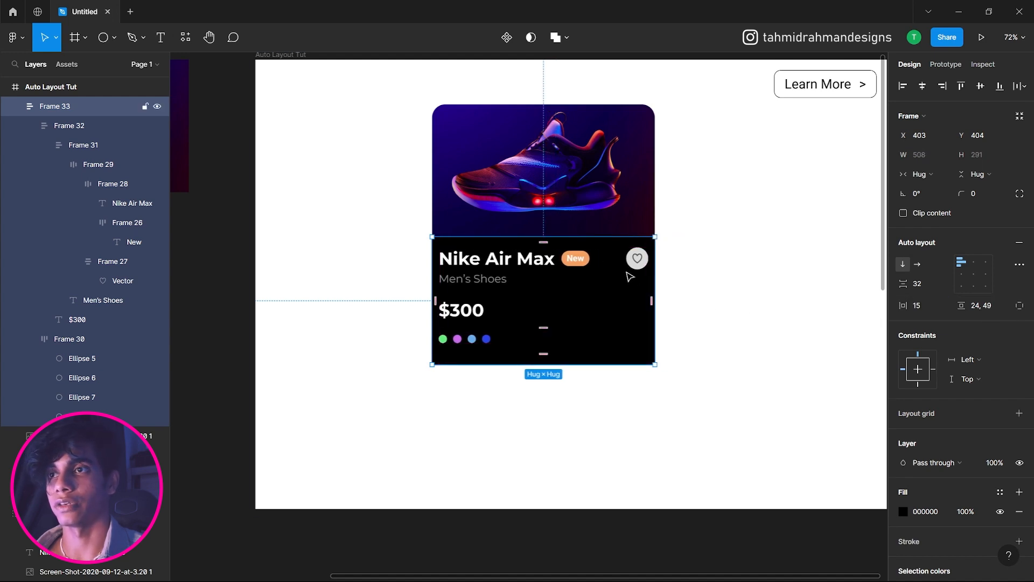
Try widening the spacing in the row with the title, badge and heart to 186, and undo the change
{"action": "double_click", "coordinate": [582, 264]}
{"action": "double_click", "coordinate": [581, 263]}
{"action": "double_click", "coordinate": [582, 264]}
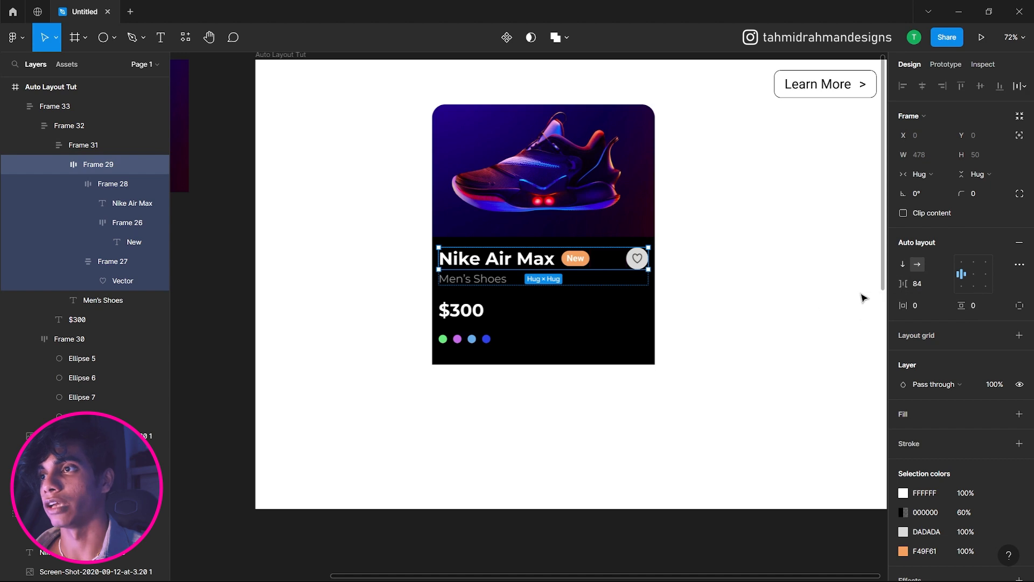
{"action": "left_click_drag", "start_coordinate": [907, 284], "coordinate": [1024, 291]}
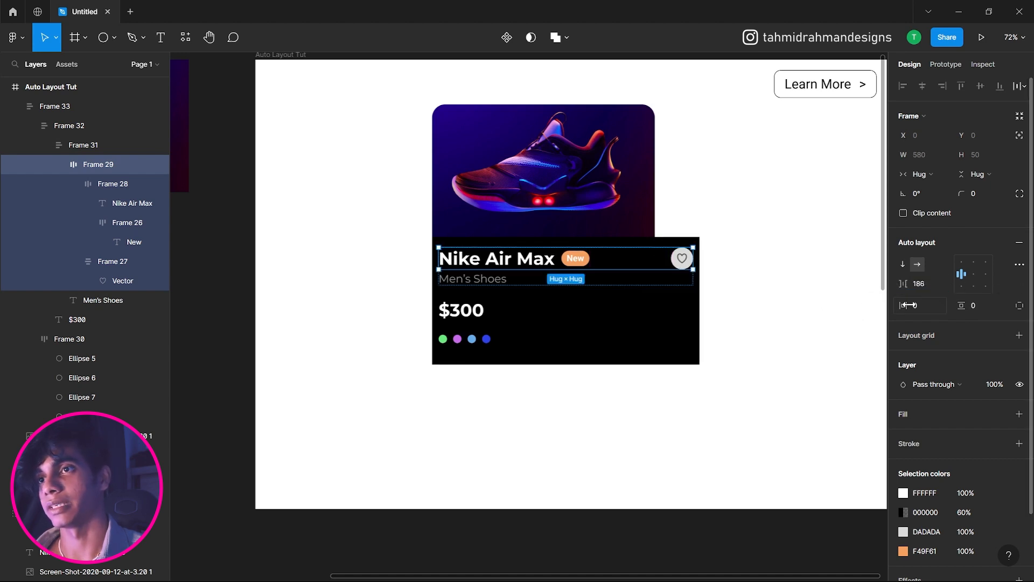
{"action": "key", "text": "ctrl+z"}
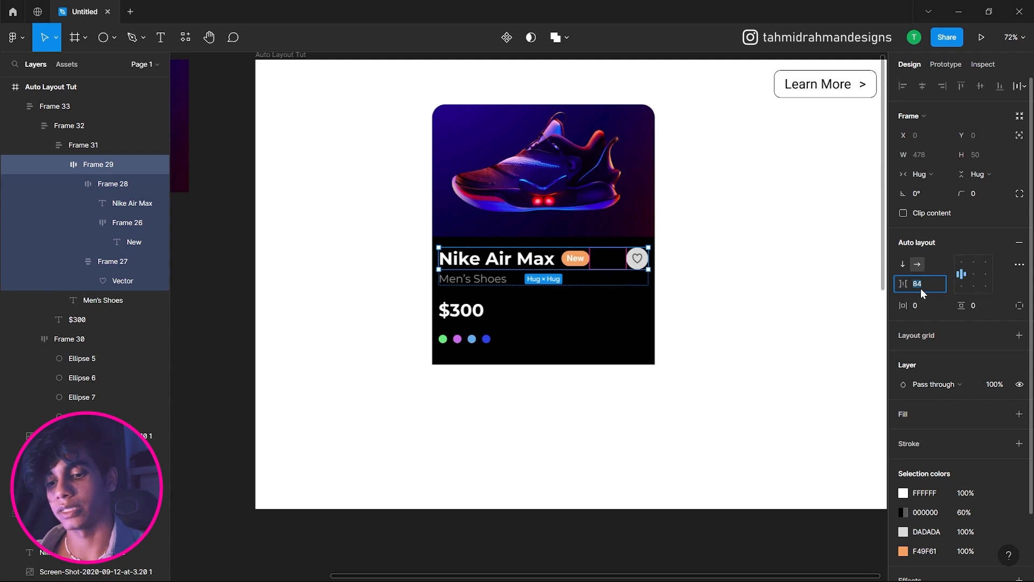
Try automatic spacing between items in the title, badge and heart row, and view its width resizing options
{"action": "key", "text": "Return"}
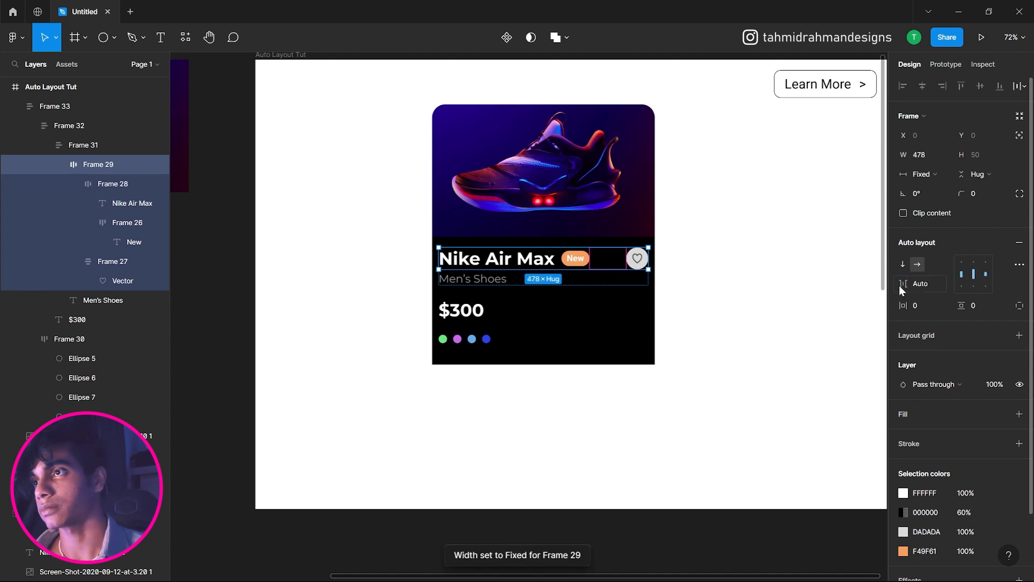
{"action": "left_click", "coordinate": [819, 284]}
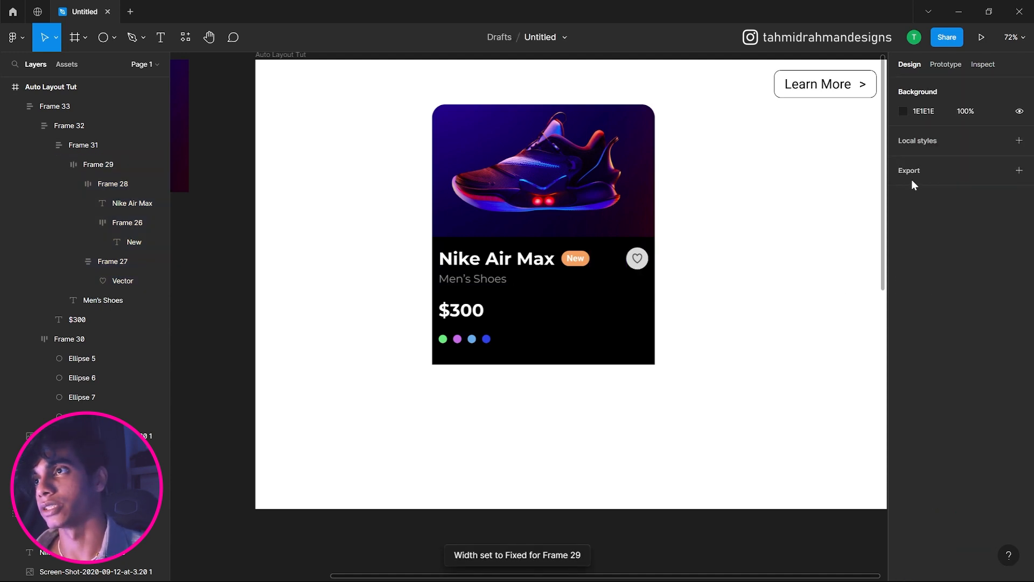
{"action": "left_click", "coordinate": [644, 271]}
{"action": "double_click", "coordinate": [638, 270]}
{"action": "double_click", "coordinate": [636, 269]}
{"action": "double_click", "coordinate": [633, 269]}
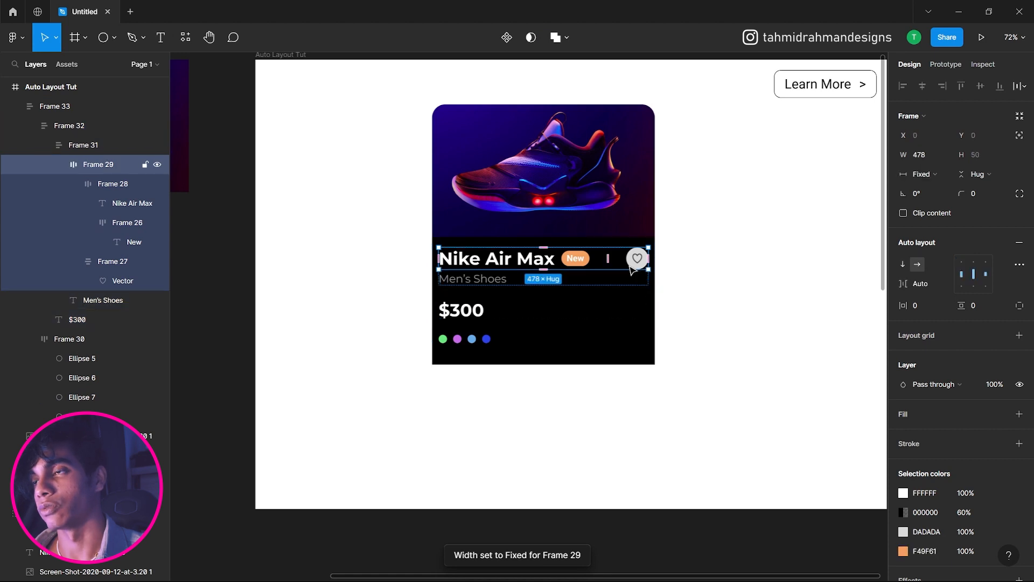
{"action": "left_click", "coordinate": [931, 174]}
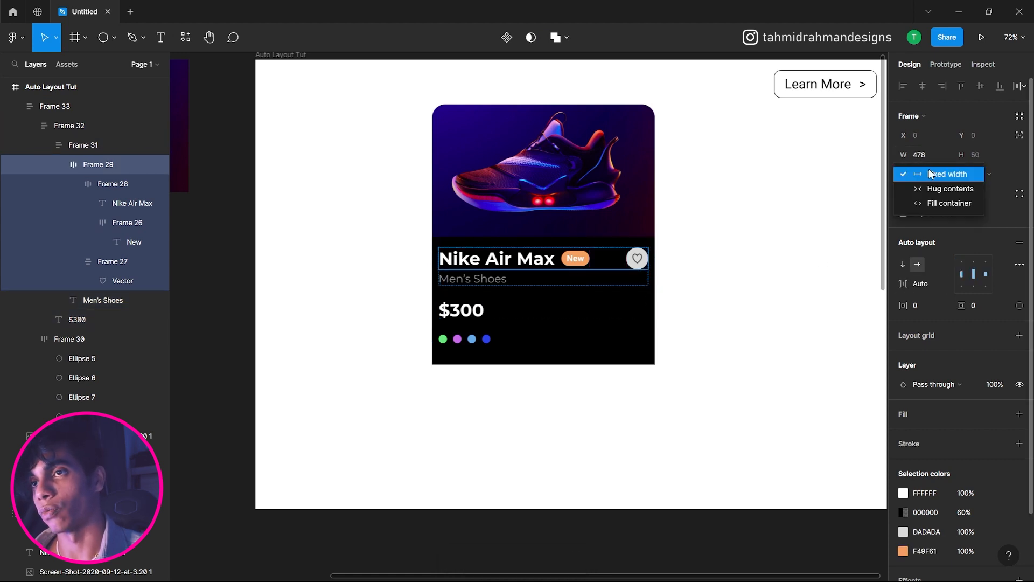
{"action": "left_click", "coordinate": [719, 251]}
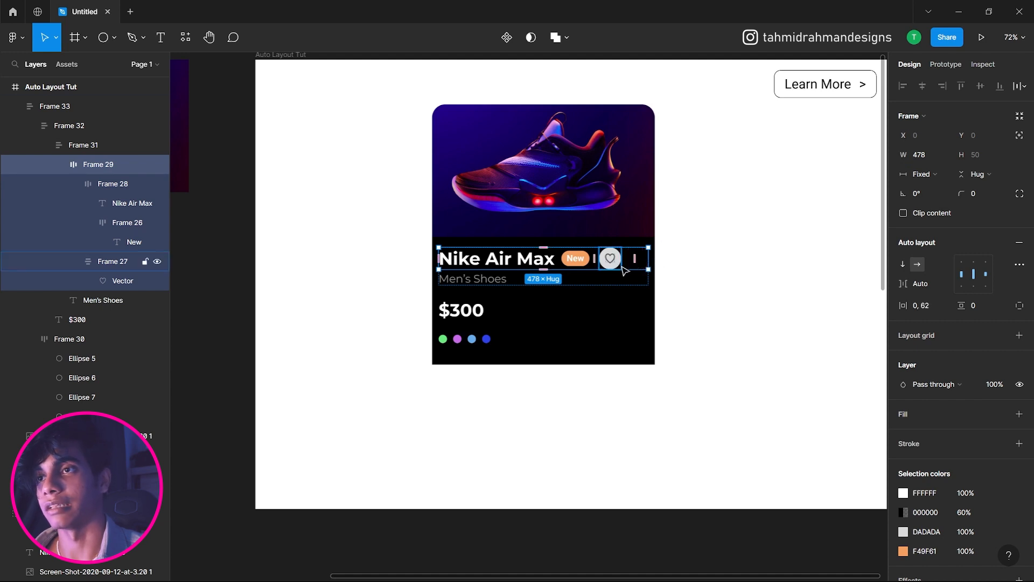
Try enlarging the black details frame's right padding, undoing the first attempt
{"action": "left_click", "coordinate": [653, 287]}
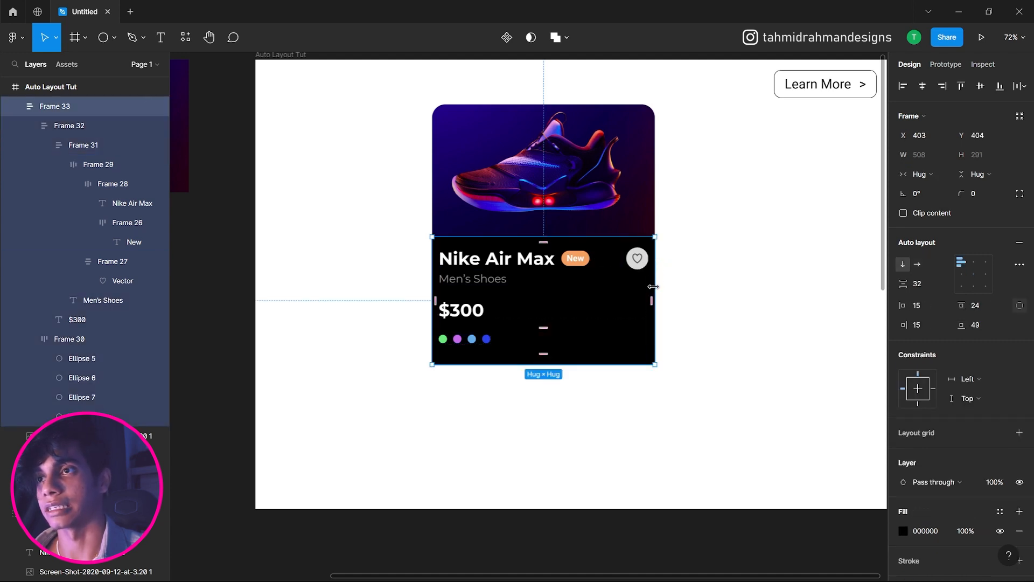
{"action": "left_click_drag", "start_coordinate": [653, 286], "coordinate": [691, 287]}
{"action": "key", "text": "ctrl+z"}
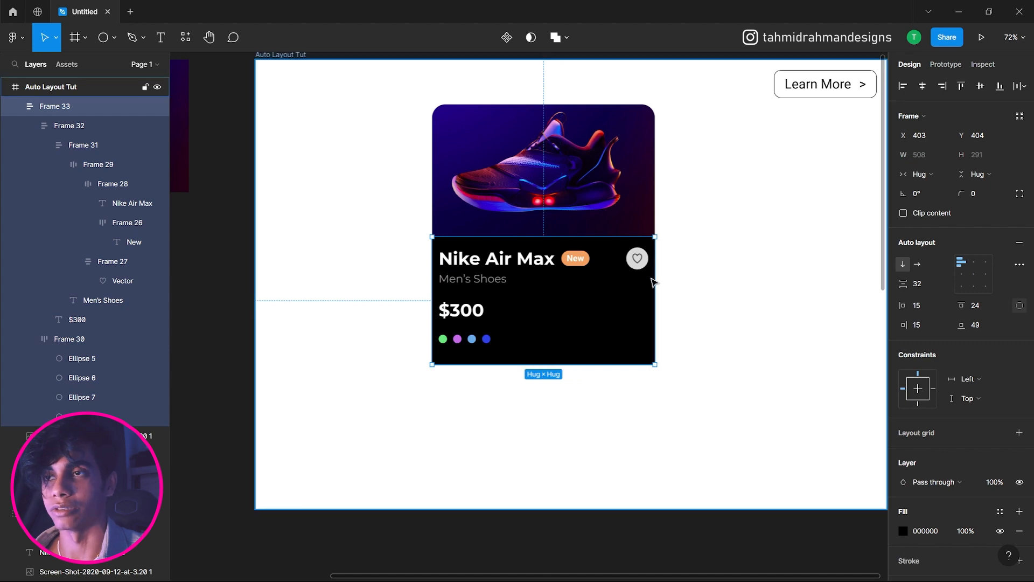
{"action": "left_click", "coordinate": [637, 273]}
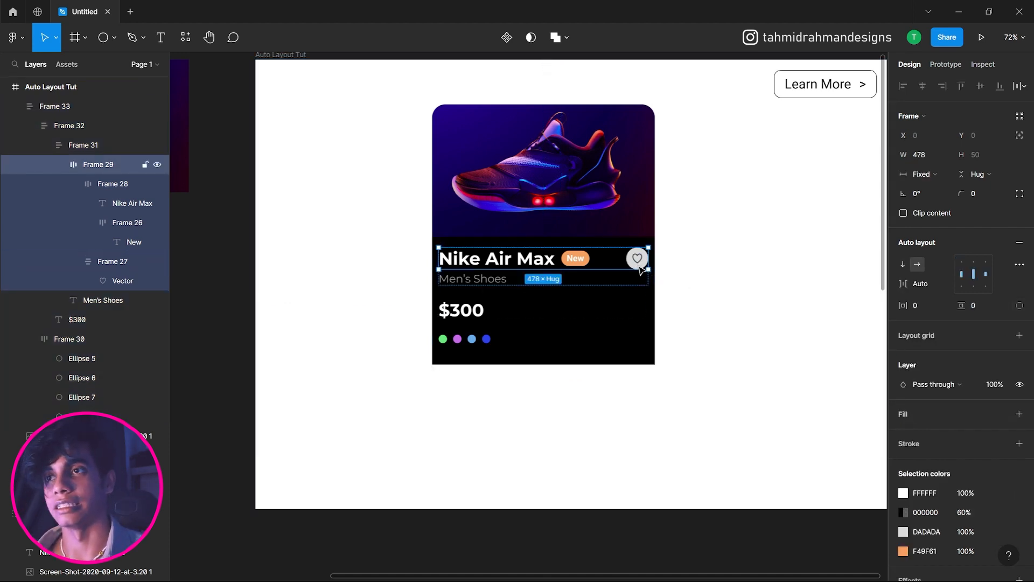
{"action": "left_click", "coordinate": [651, 270]}
{"action": "left_click_drag", "start_coordinate": [655, 267], "coordinate": [642, 287]}
Try widening the row with the title, badge and heart to 598
{"action": "double_click", "coordinate": [556, 272]}
{"action": "left_click", "coordinate": [557, 265]}
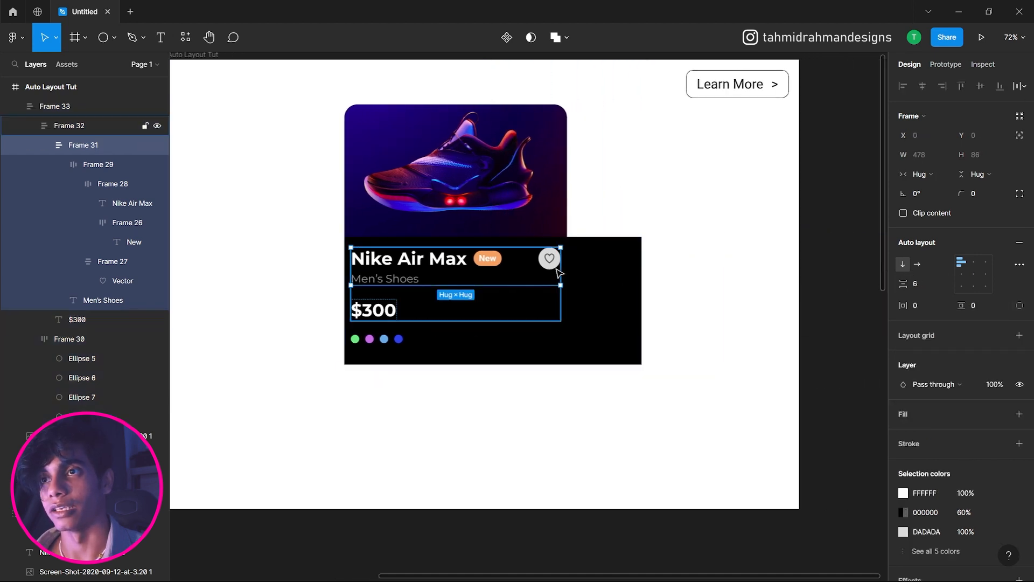
{"action": "left_click", "coordinate": [556, 267]}
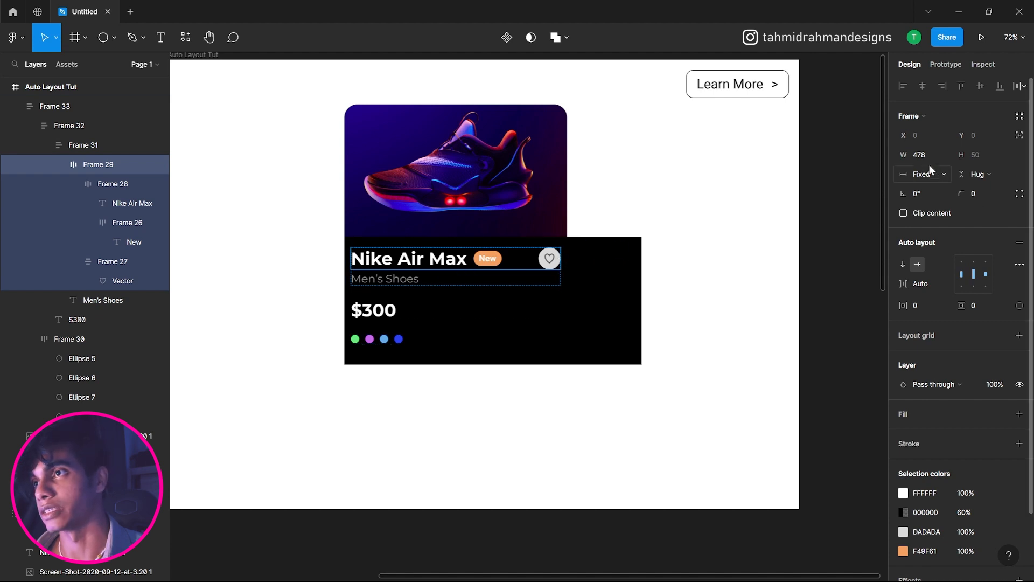
{"action": "left_click_drag", "start_coordinate": [905, 155], "coordinate": [1003, 160]}
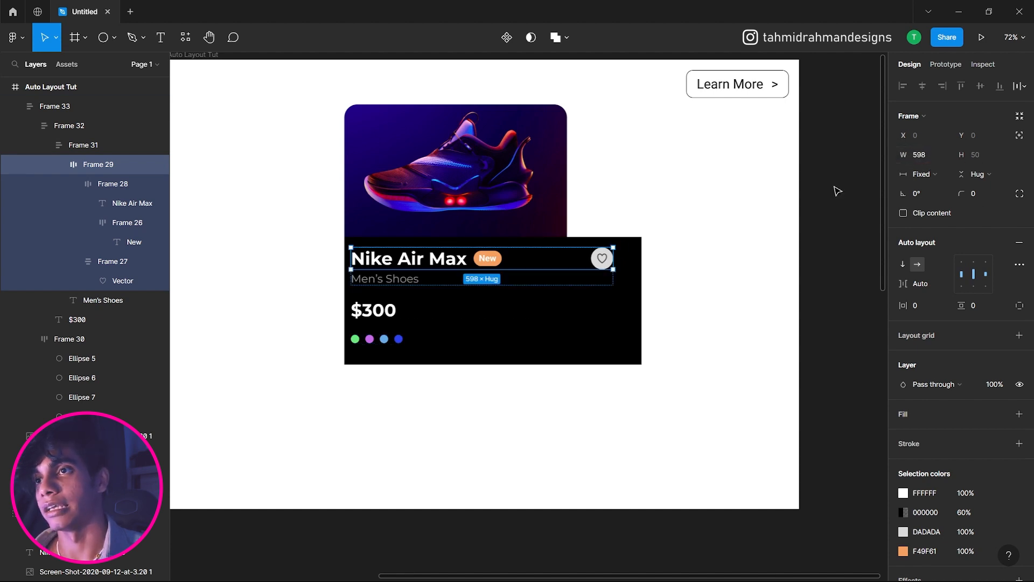
{"action": "left_click", "coordinate": [715, 234]}
Undo the row's width change and the details frame's enlarged right padding
{"action": "key", "text": "ctrl+z"}
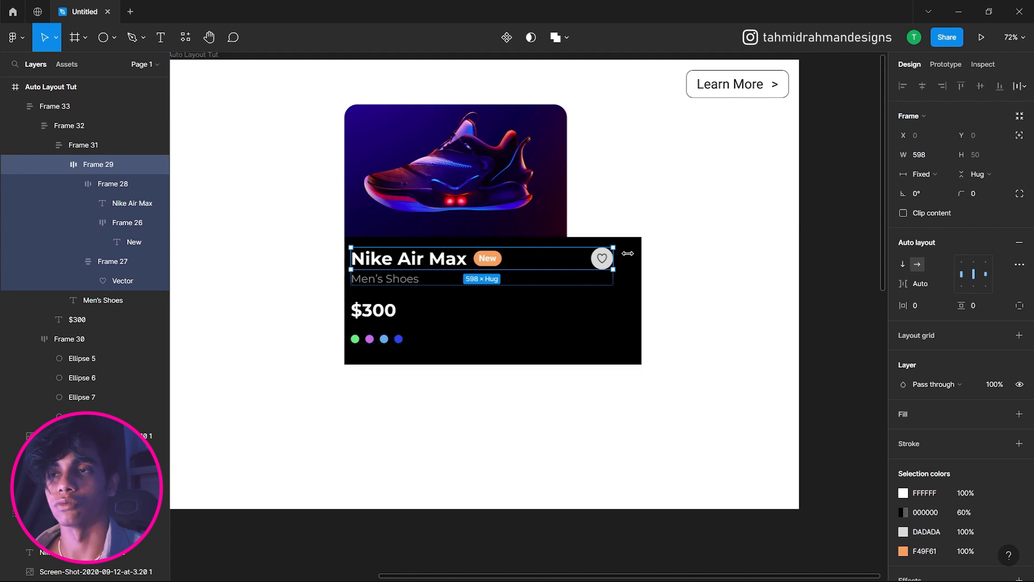
{"action": "key", "text": "ctrl+z"}
{"action": "key", "text": "ctrl+z"}
{"action": "key", "text": "ctrl+z"}
{"action": "key", "text": "ctrl+z"}
{"action": "key", "text": "ctrl+z"}
Step through the title row and its parent frames, then undo the row's automatic spacing
{"action": "left_click", "coordinate": [513, 265], "text": "ctrl"}
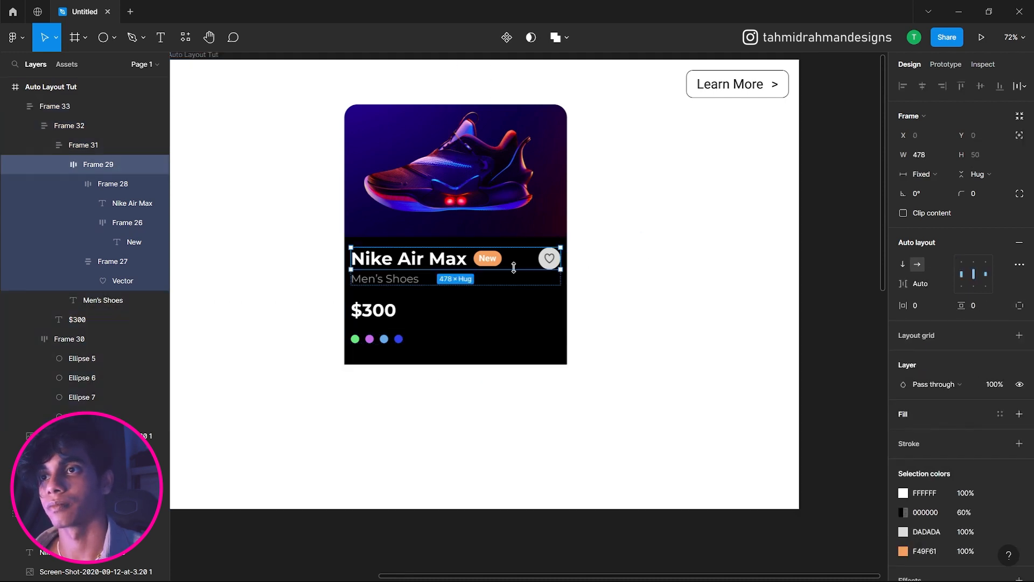
{"action": "key", "text": "shift+Return"}
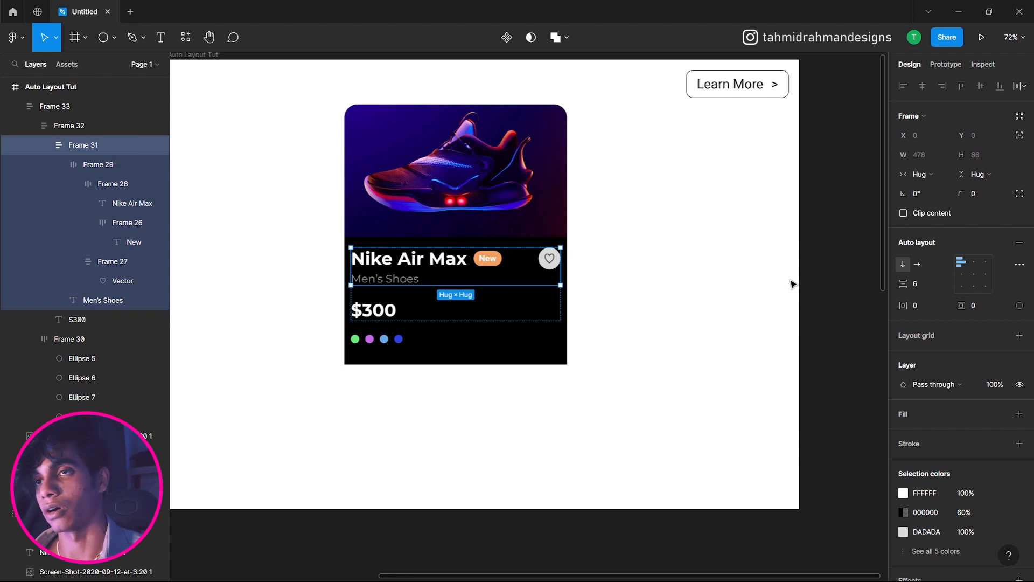
{"action": "key", "text": "shift+Return"}
{"action": "key", "text": "shift+Return"}
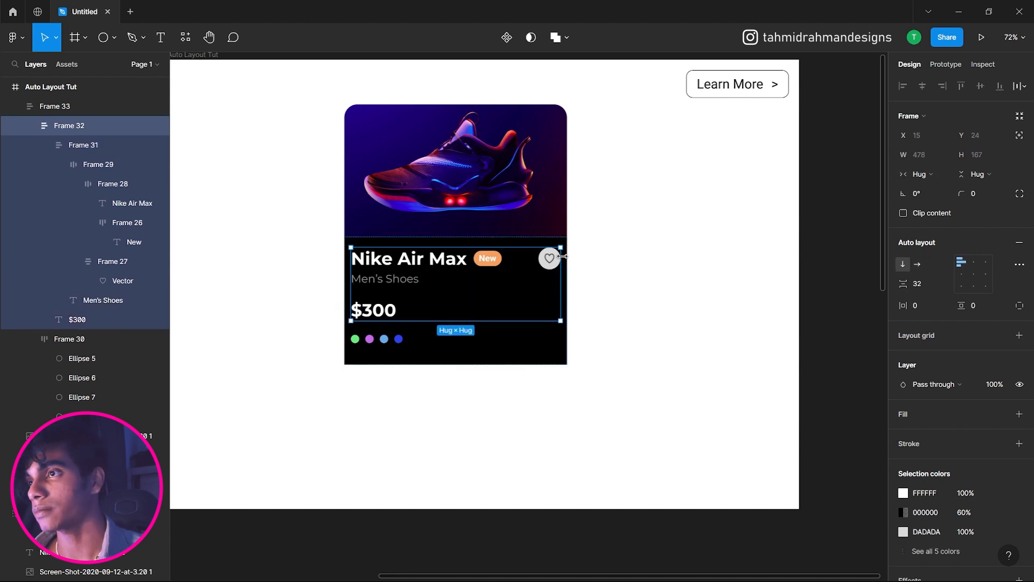
{"action": "double_click", "coordinate": [478, 261]}
{"action": "double_click", "coordinate": [479, 261]}
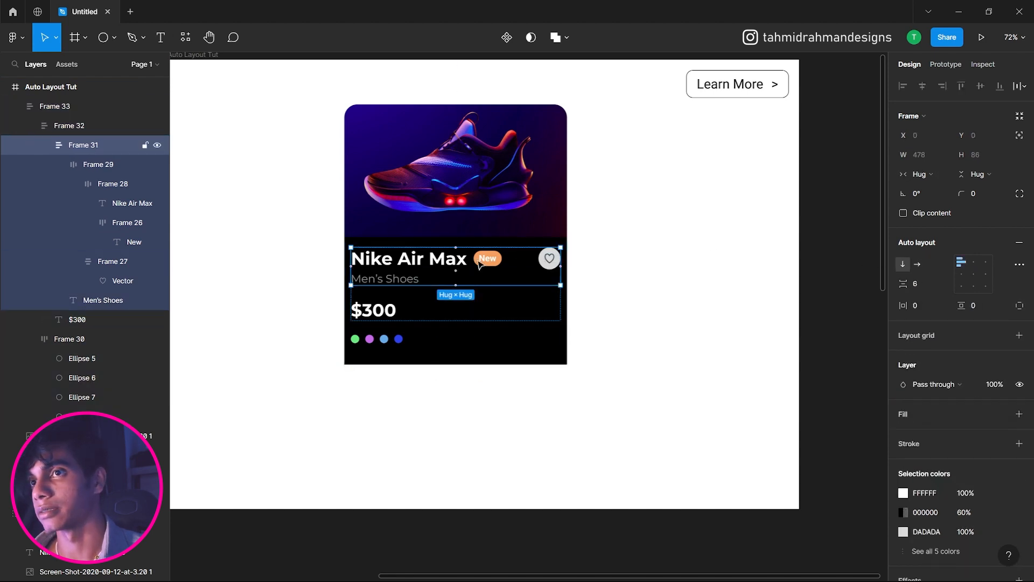
{"action": "double_click", "coordinate": [478, 261]}
{"action": "key", "text": "ctrl+z"}
{"action": "key", "text": "ctrl+z"}
{"action": "key", "text": "ctrl+z"}
{"action": "key", "text": "ctrl+z"}
{"action": "key", "text": "ctrl+z"}
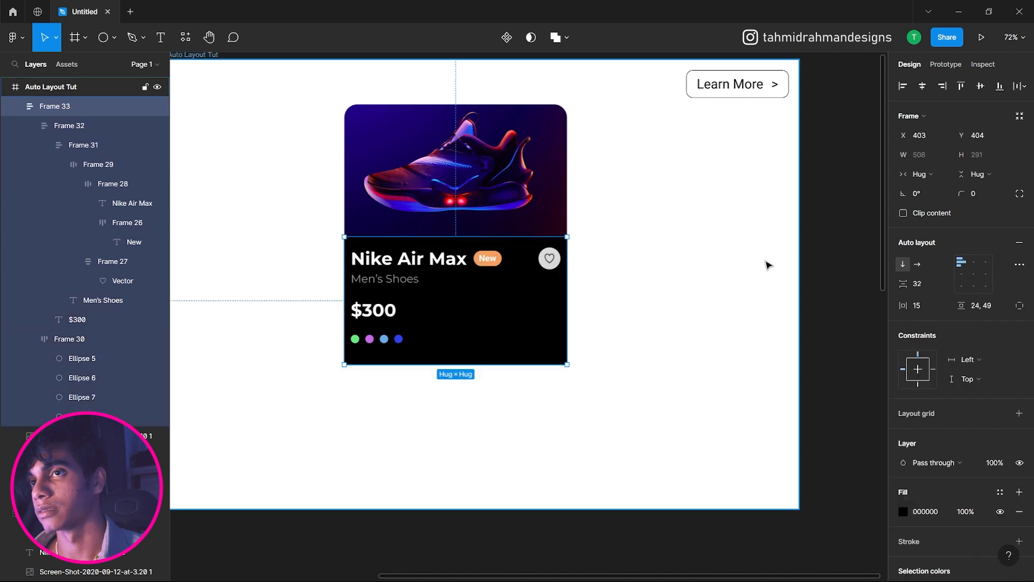
Reduce the spacing between items in the title, badge and heart row to about 60
{"action": "left_click", "coordinate": [767, 265]}
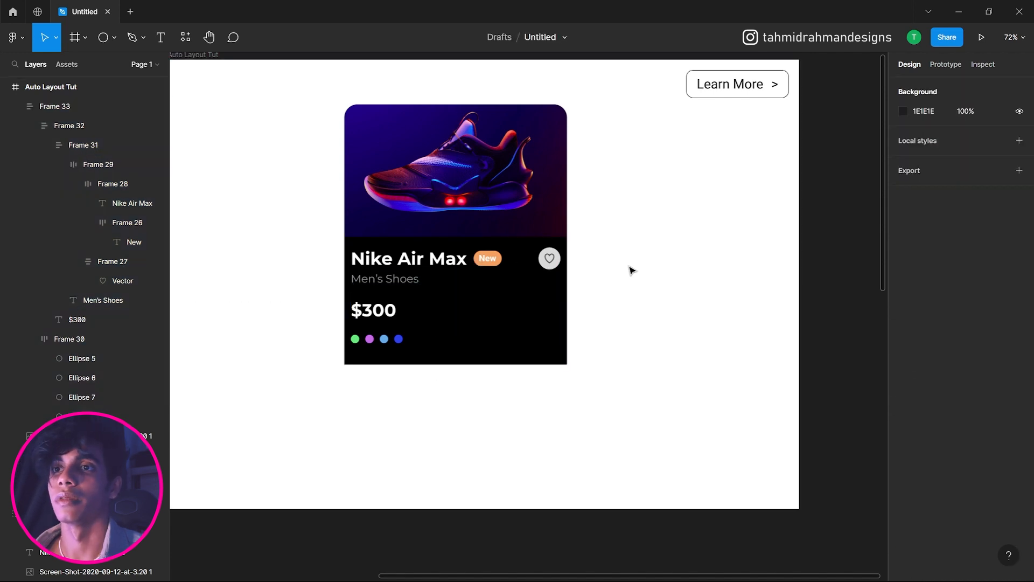
{"action": "left_click", "coordinate": [558, 290]}
{"action": "double_click", "coordinate": [533, 295]}
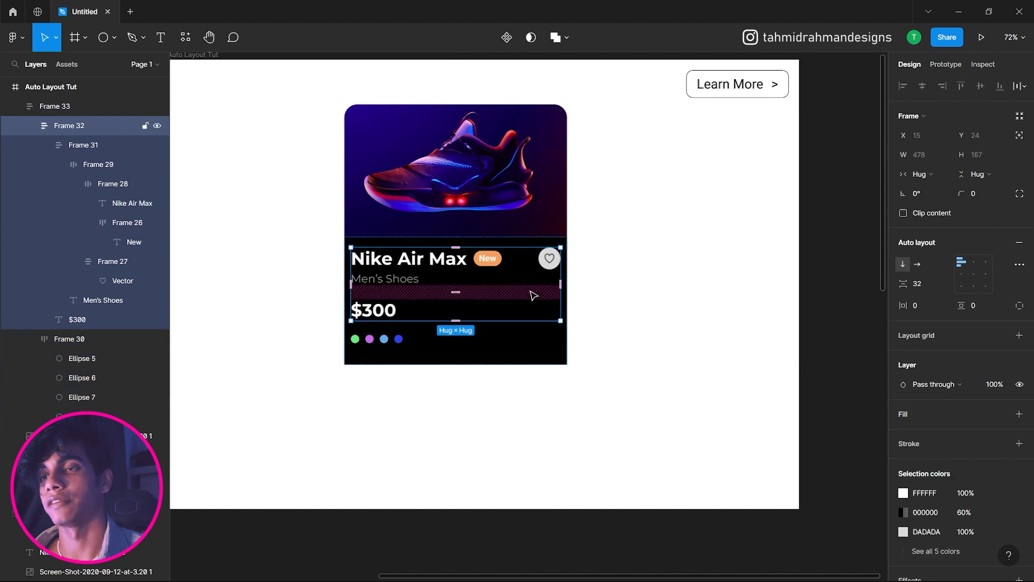
{"action": "left_click", "coordinate": [678, 296]}
{"action": "left_click", "coordinate": [532, 268]}
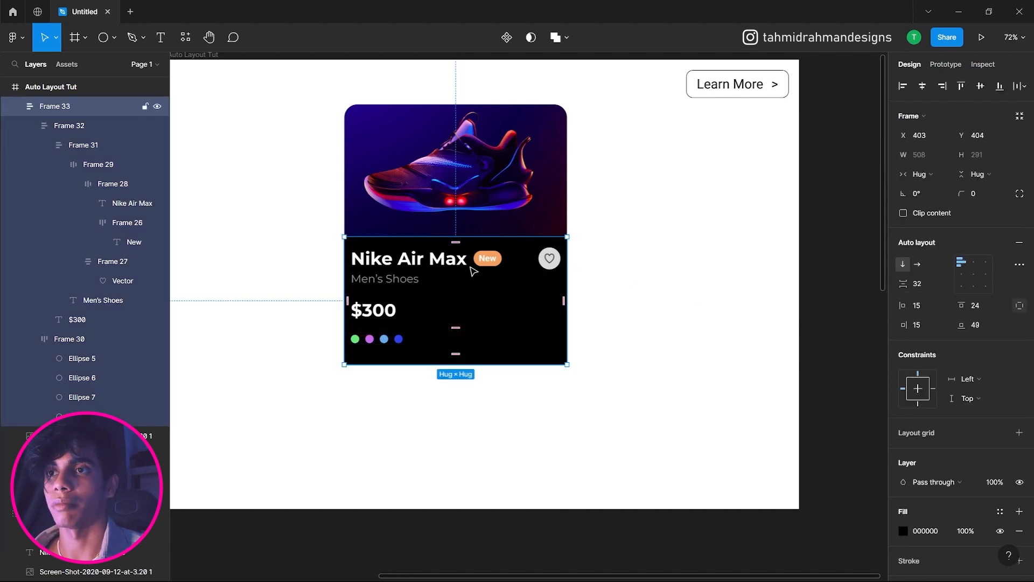
{"action": "left_click", "coordinate": [559, 267]}
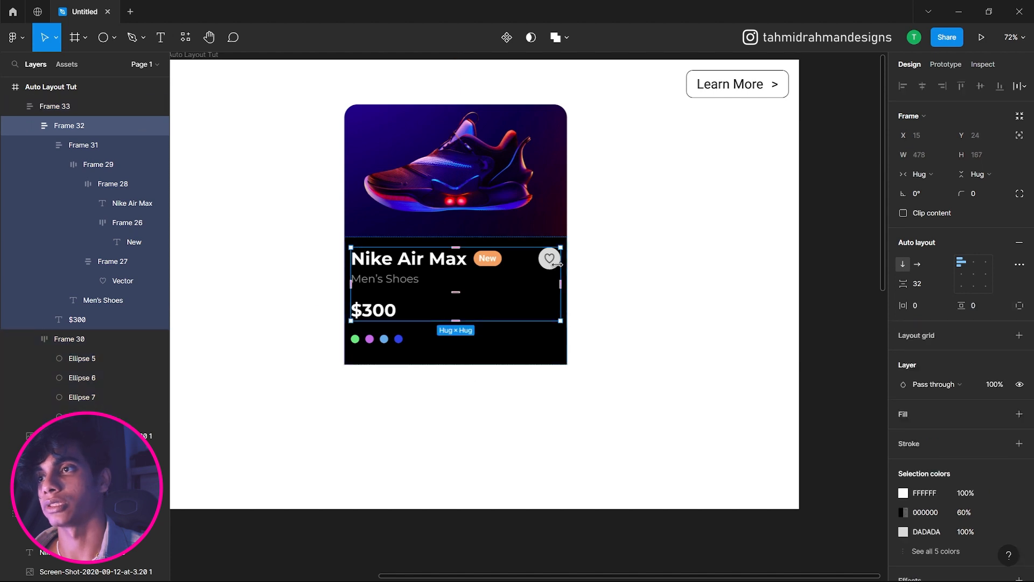
{"action": "left_click", "coordinate": [542, 264]}
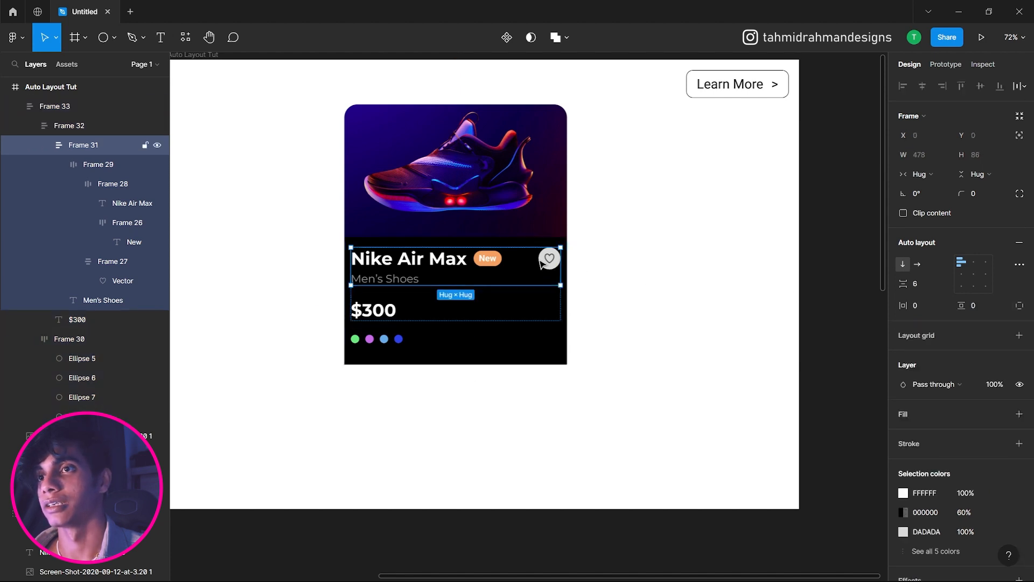
{"action": "left_click", "coordinate": [542, 264]}
{"action": "left_click_drag", "start_coordinate": [898, 284], "coordinate": [857, 287]}
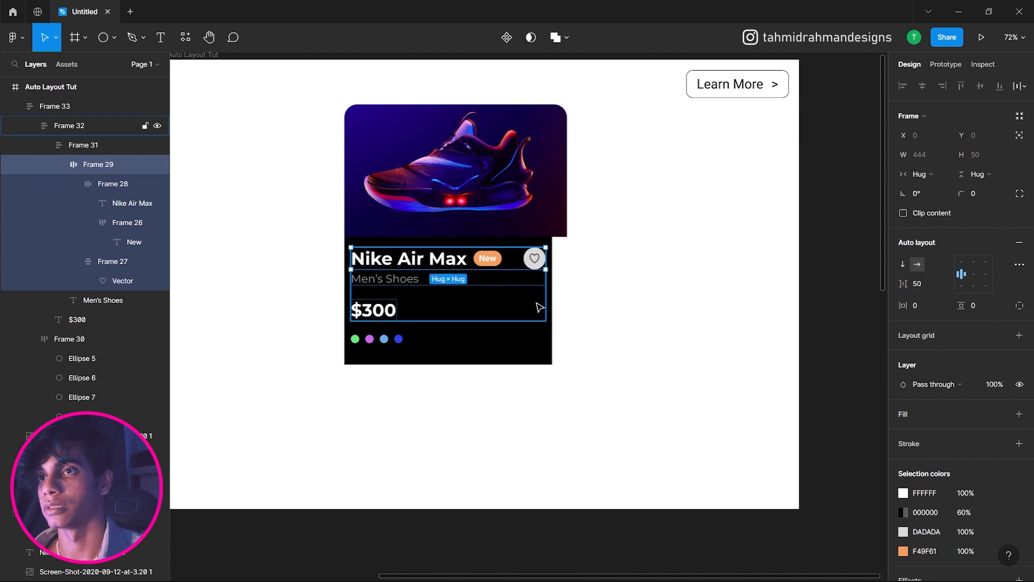
{"action": "left_click_drag", "start_coordinate": [904, 285], "coordinate": [909, 286]}
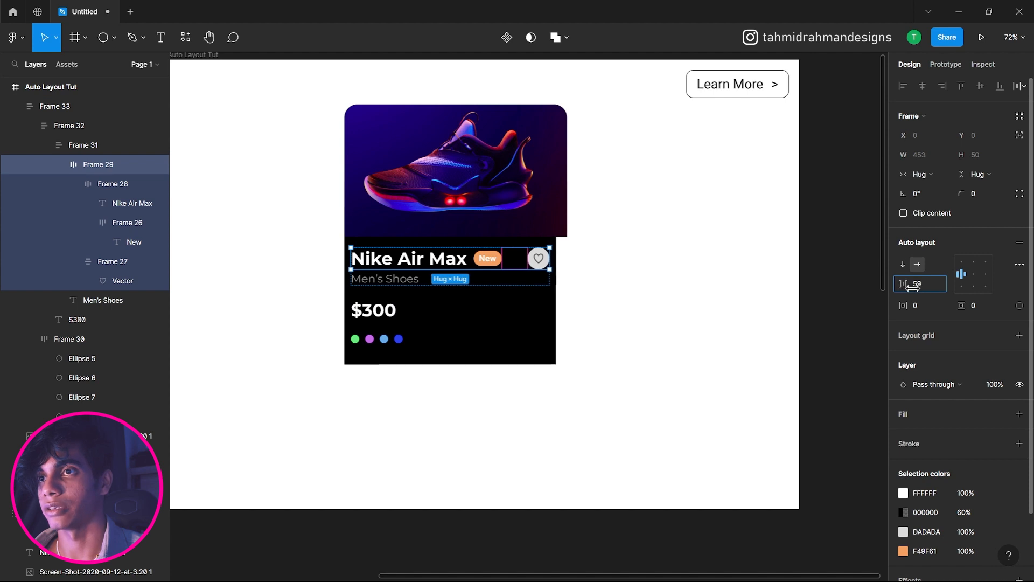
Set the left and right padding of the black details frame to 26
{"action": "left_click", "coordinate": [501, 337]}
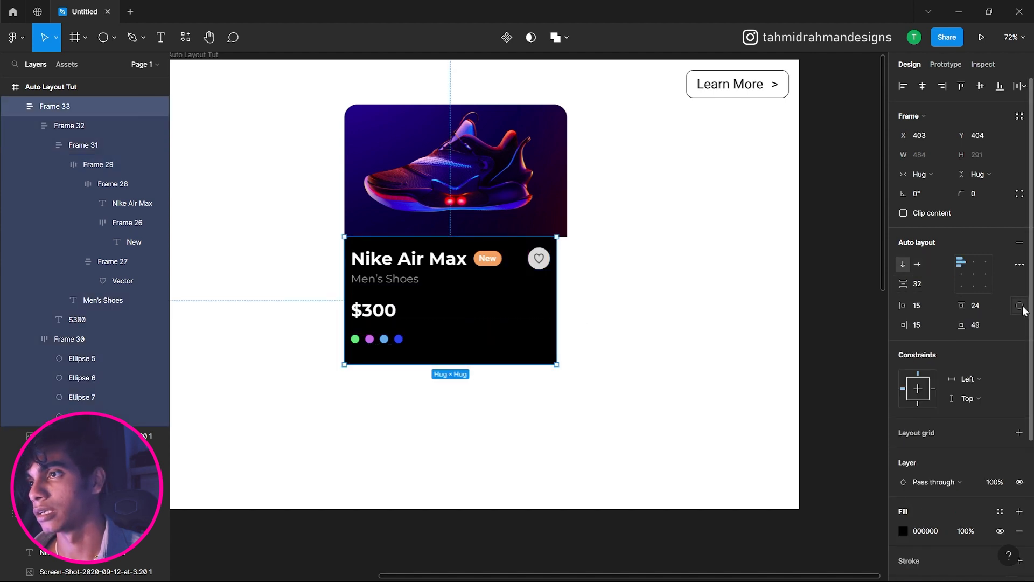
{"action": "left_click_drag", "start_coordinate": [902, 307], "coordinate": [914, 305]}
{"action": "left_click", "coordinate": [654, 260]}
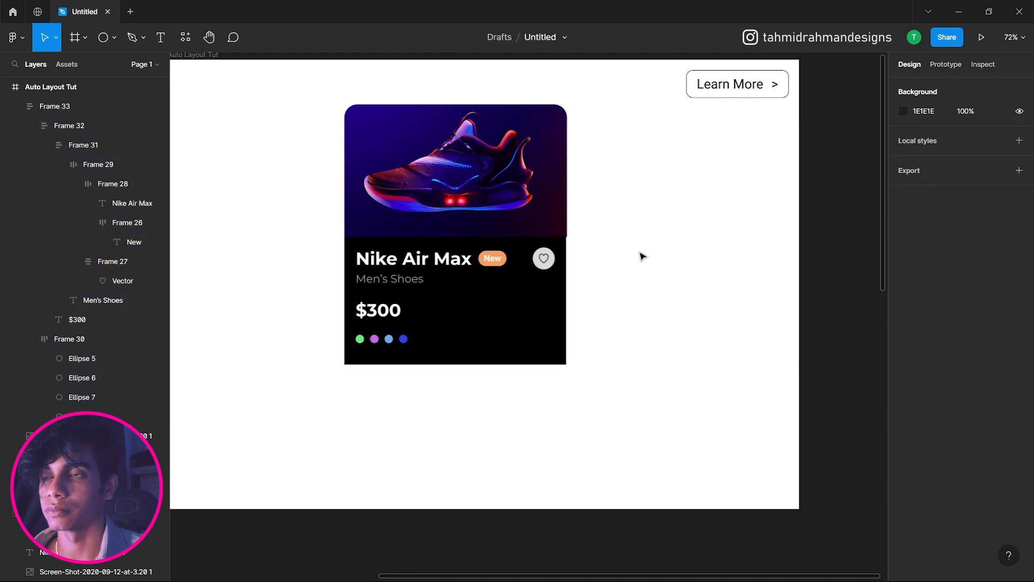
Set the black details frame's left padding to 28 and its top padding to 26
{"action": "left_click", "coordinate": [540, 291]}
{"action": "left_click_drag", "start_coordinate": [910, 310], "coordinate": [915, 309]}
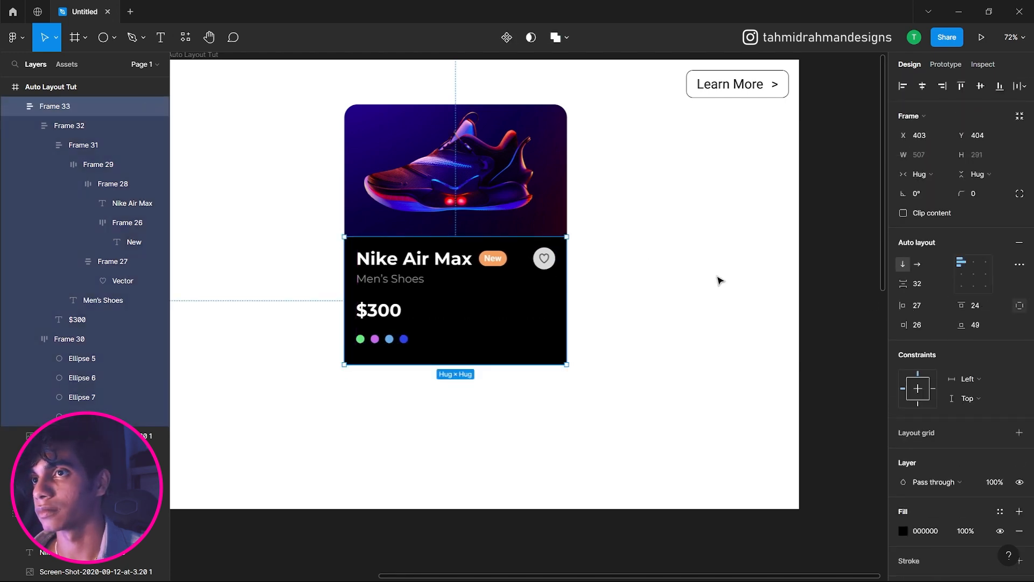
{"action": "left_click", "coordinate": [720, 280]}
{"action": "left_click", "coordinate": [559, 296]}
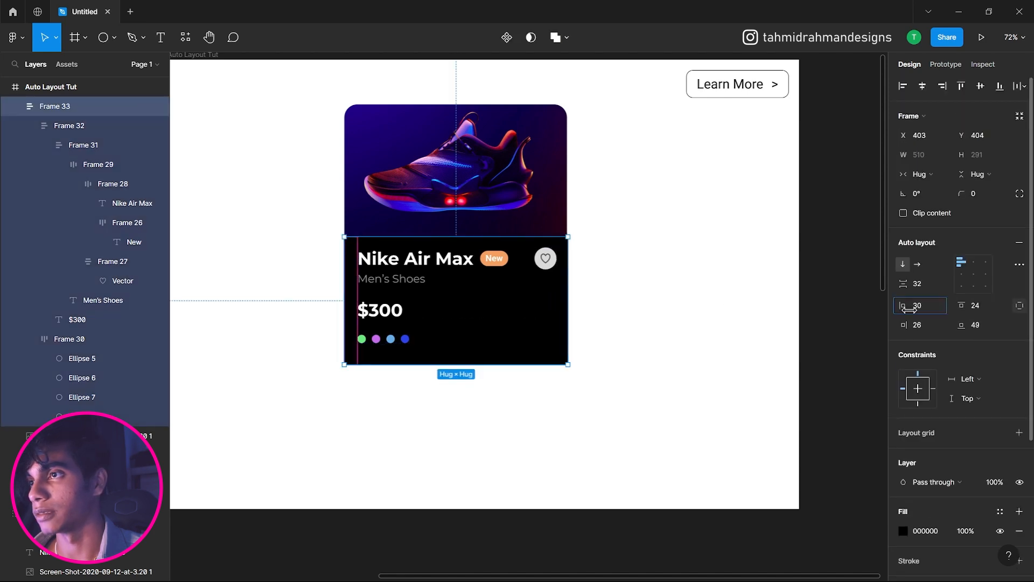
{"action": "left_click_drag", "start_coordinate": [904, 308], "coordinate": [909, 309]}
{"action": "left_click", "coordinate": [665, 316]}
{"action": "left_click", "coordinate": [489, 293]}
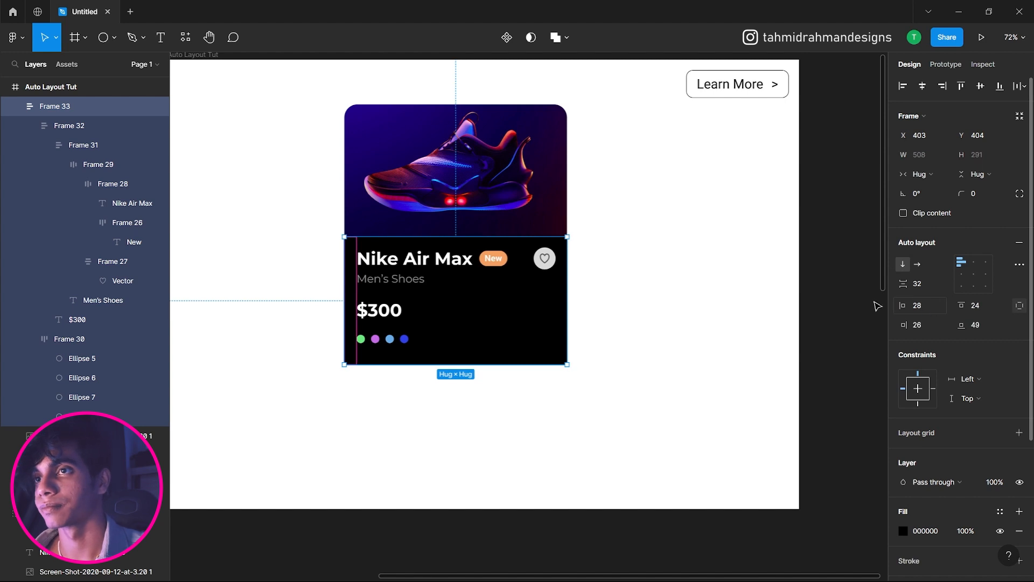
{"action": "left_click", "coordinate": [714, 283]}
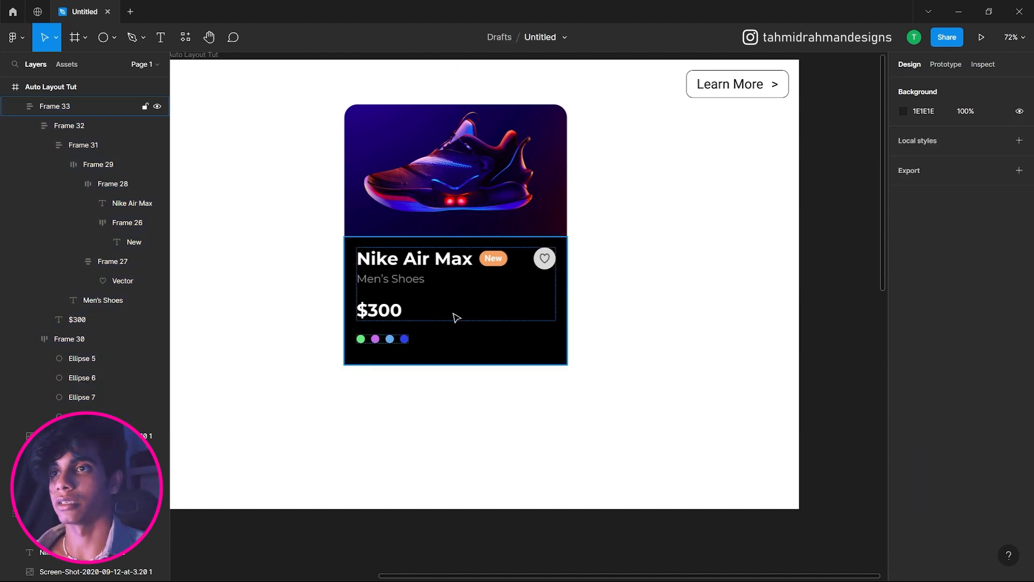
{"action": "left_click", "coordinate": [454, 316]}
{"action": "left_click", "coordinate": [845, 304]}
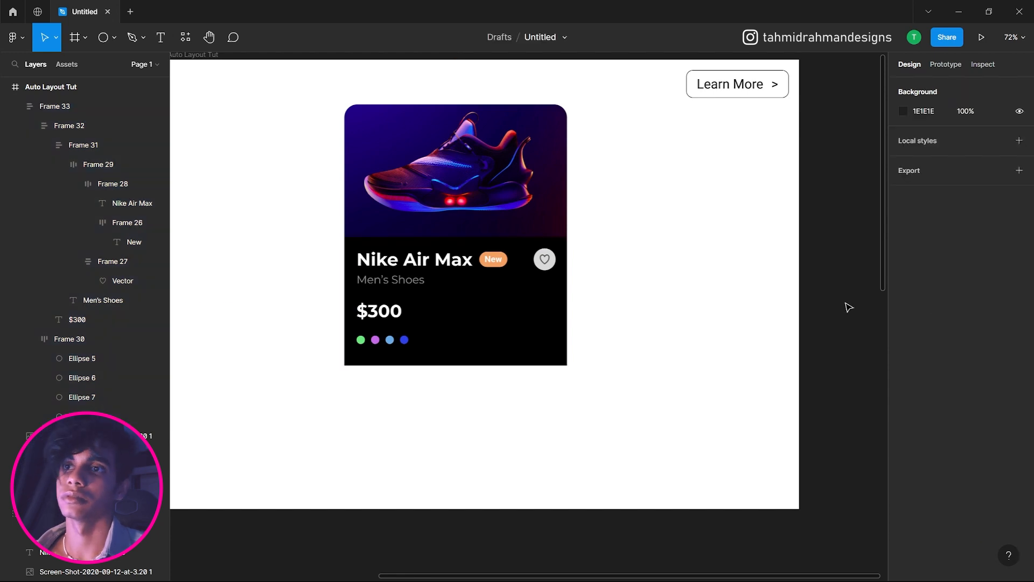
Round only the two bottom corners of the black details frame with a radius of 30
{"action": "left_click", "coordinate": [520, 350]}
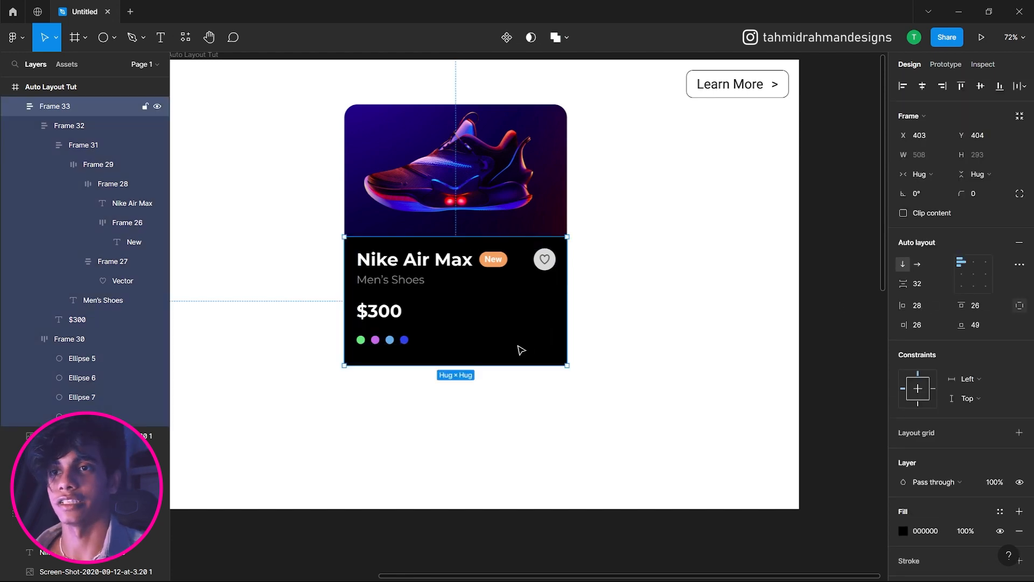
{"action": "left_click", "coordinate": [1019, 194]}
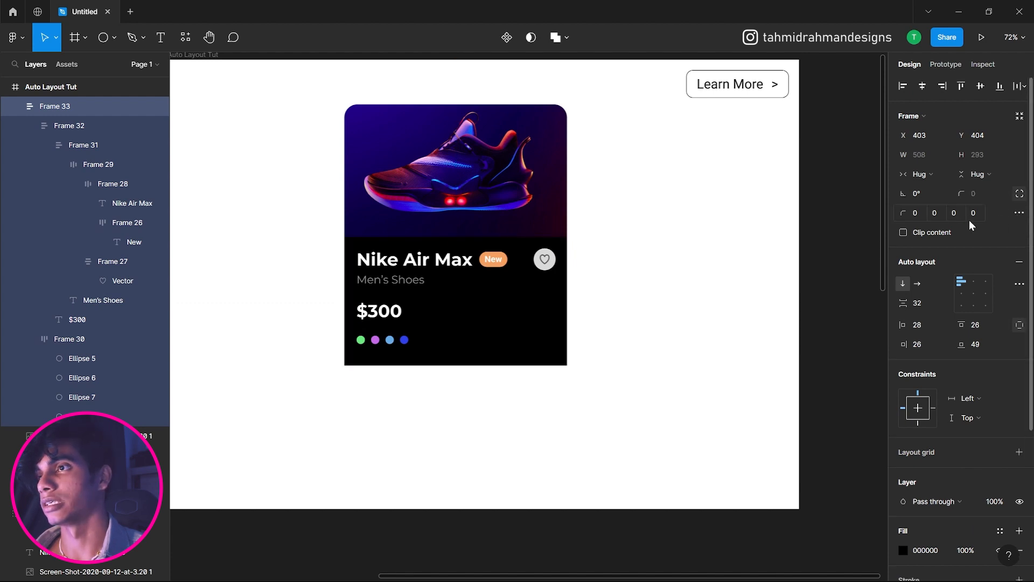
{"action": "type", "text": "30"}
{"action": "key", "text": "Tab"}
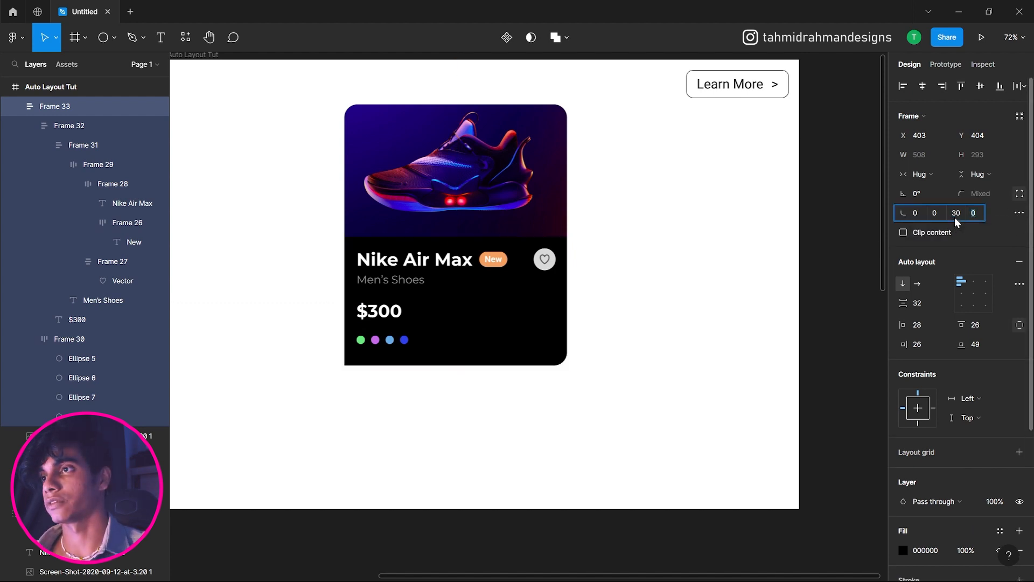
{"action": "left_click", "coordinate": [709, 296]}
Combine the shoe image and the black details frame below it into one auto layout frame
{"action": "left_click_drag", "start_coordinate": [604, 87], "coordinate": [308, 392]}
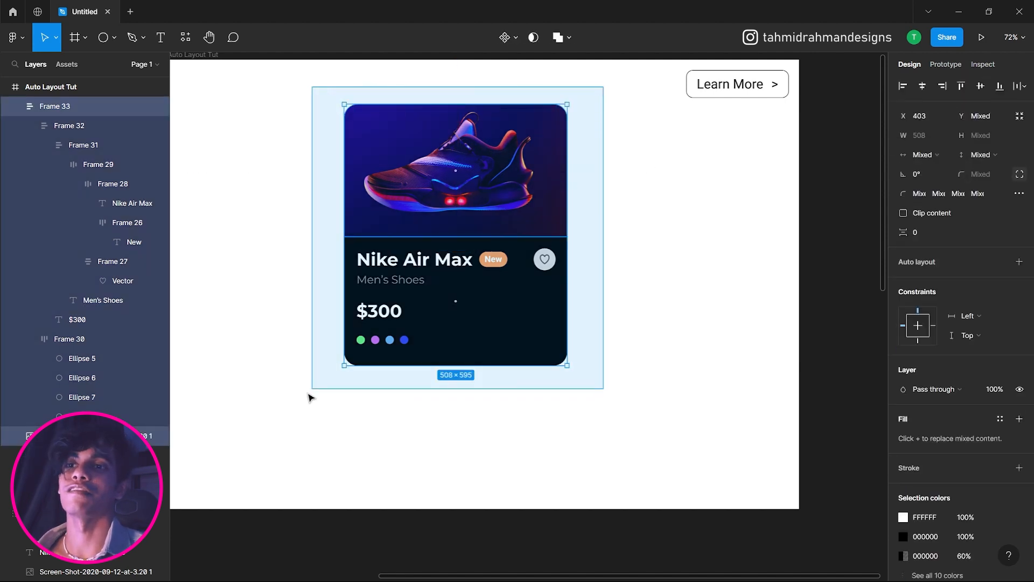
{"action": "left_click", "coordinate": [683, 367]}
{"action": "left_click_drag", "start_coordinate": [699, 296], "coordinate": [784, 352]}
{"action": "left_click", "coordinate": [642, 209]}
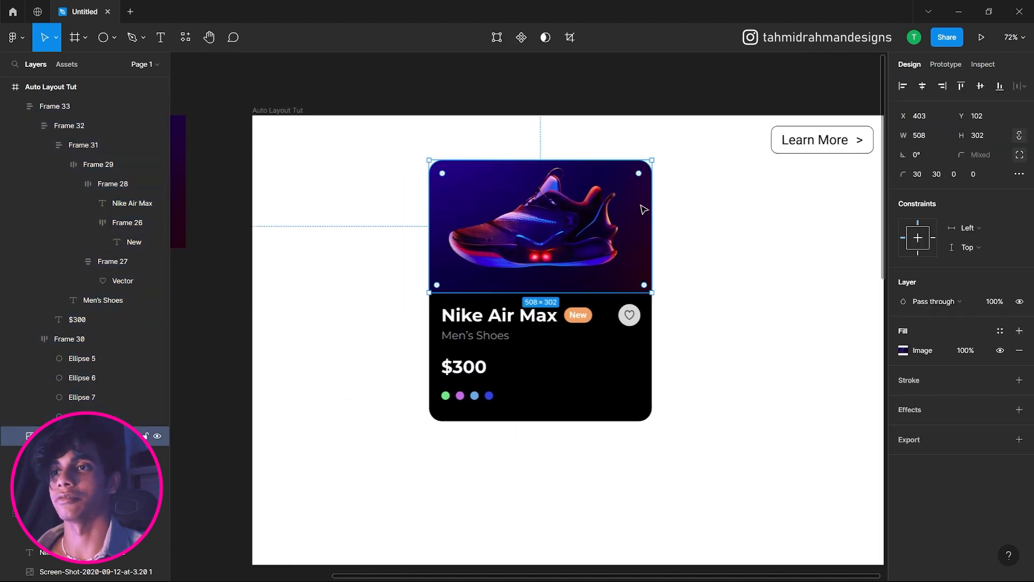
{"action": "left_click", "coordinate": [604, 353], "text": "shift"}
{"action": "right_click", "coordinate": [601, 281]}
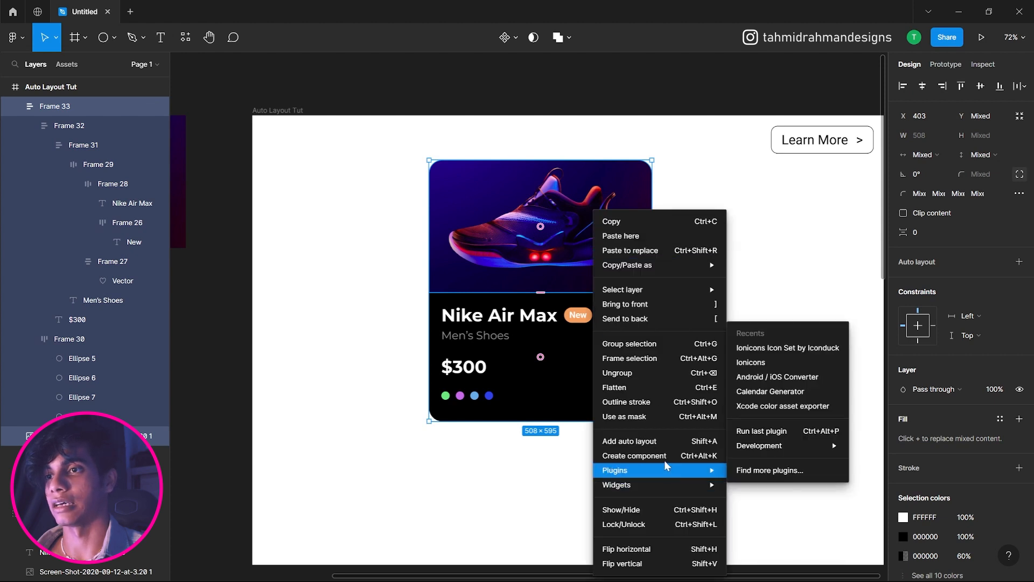
{"action": "left_click", "coordinate": [665, 439]}
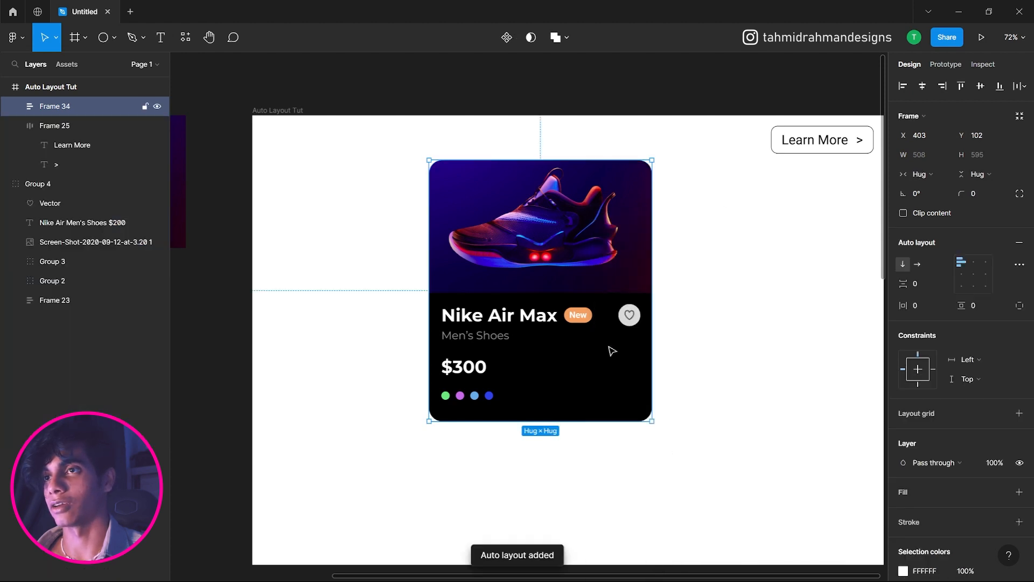
Switch the whole card's auto layout direction to horizontal and back to vertical
{"action": "left_click", "coordinate": [914, 266]}
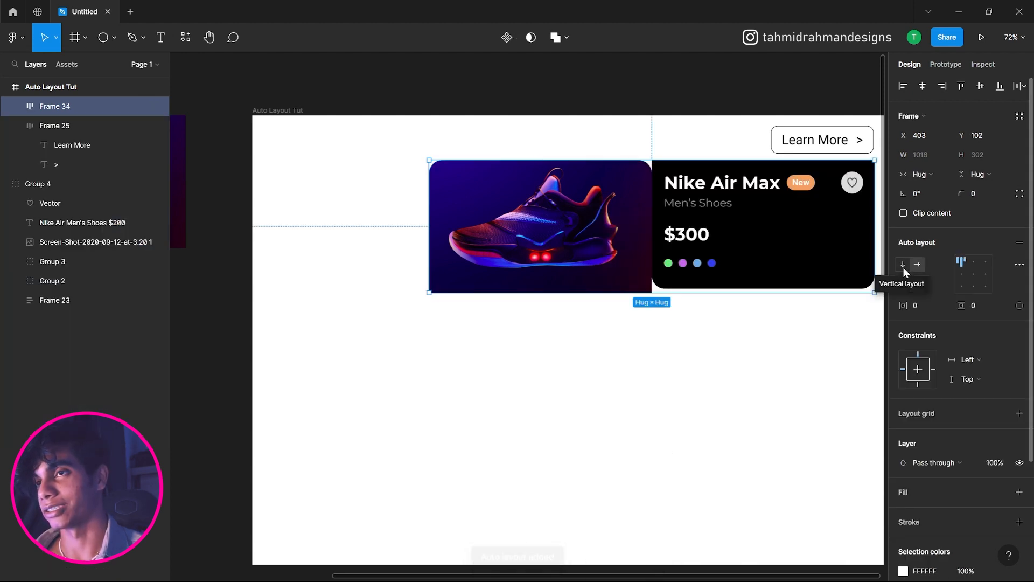
{"action": "left_click", "coordinate": [903, 267]}
{"action": "left_click", "coordinate": [790, 320]}
{"action": "scroll", "coordinate": [782, 430], "scroll_direction": "down", "scroll_amount": 2}
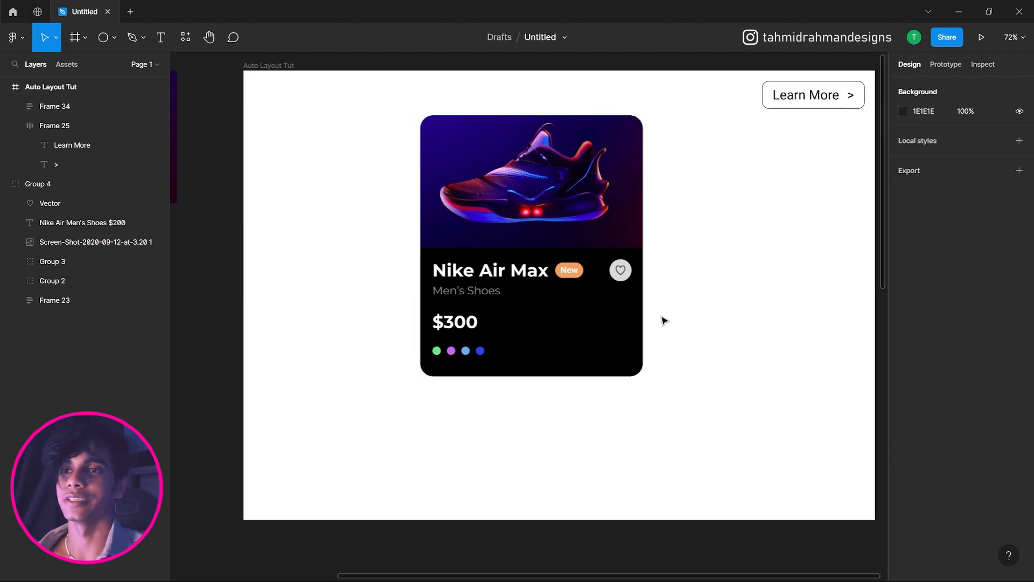
Reduce the black details frame's item spacing to bring the colour dots closer to the price
{"action": "double_click", "coordinate": [469, 345]}
{"action": "double_click", "coordinate": [469, 329]}
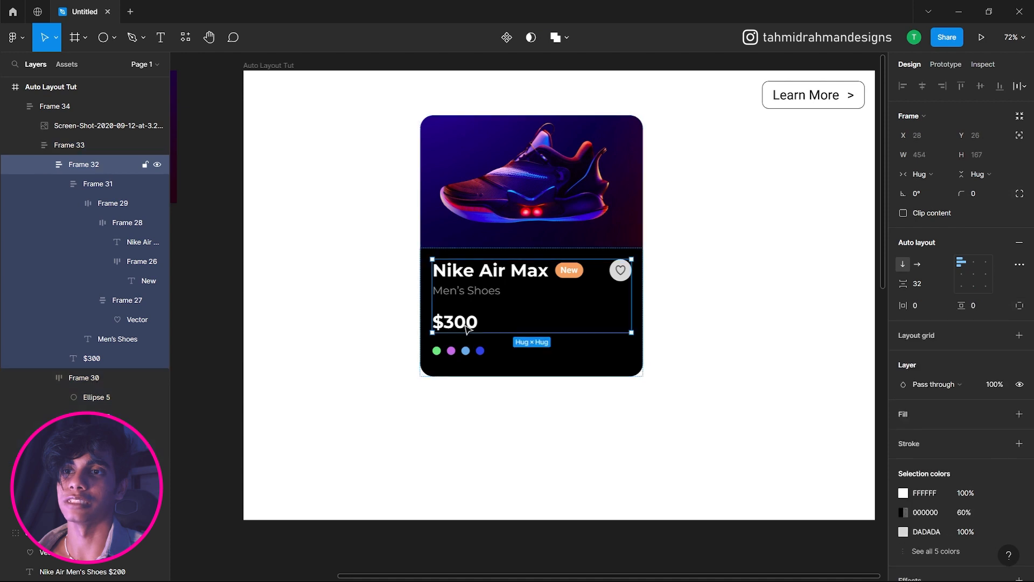
{"action": "double_click", "coordinate": [469, 329]}
{"action": "left_click", "coordinate": [465, 350]}
{"action": "left_click", "coordinate": [486, 305]}
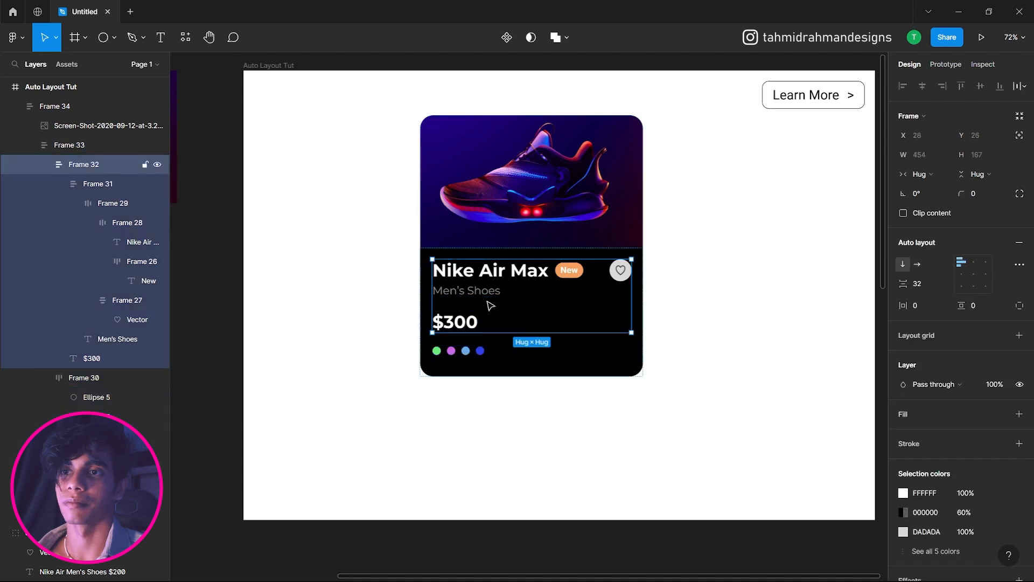
{"action": "left_click", "coordinate": [693, 322]}
{"action": "double_click", "coordinate": [476, 286]}
{"action": "double_click", "coordinate": [476, 286]}
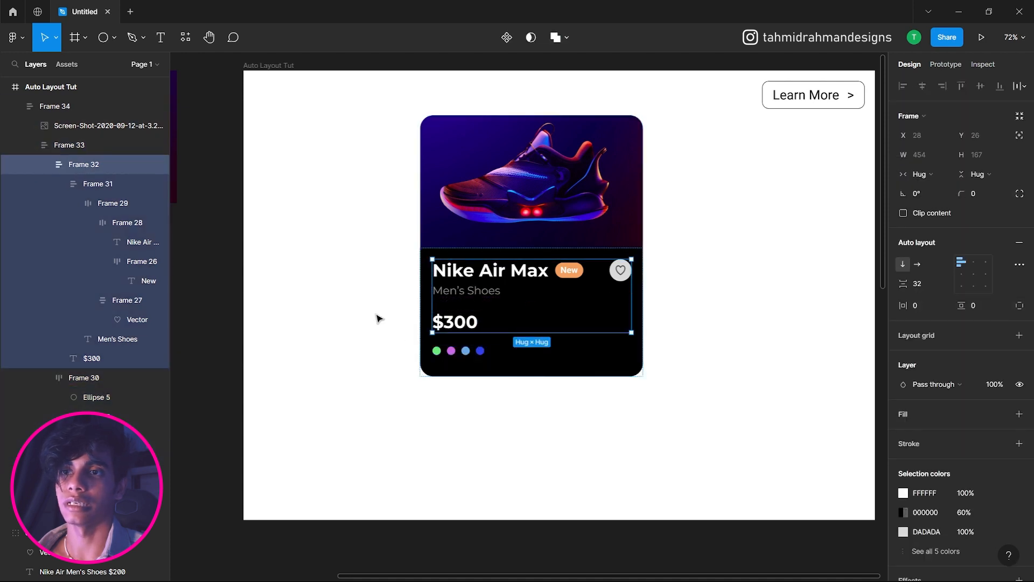
{"action": "left_click", "coordinate": [437, 349]}
{"action": "left_click", "coordinate": [51, 164]}
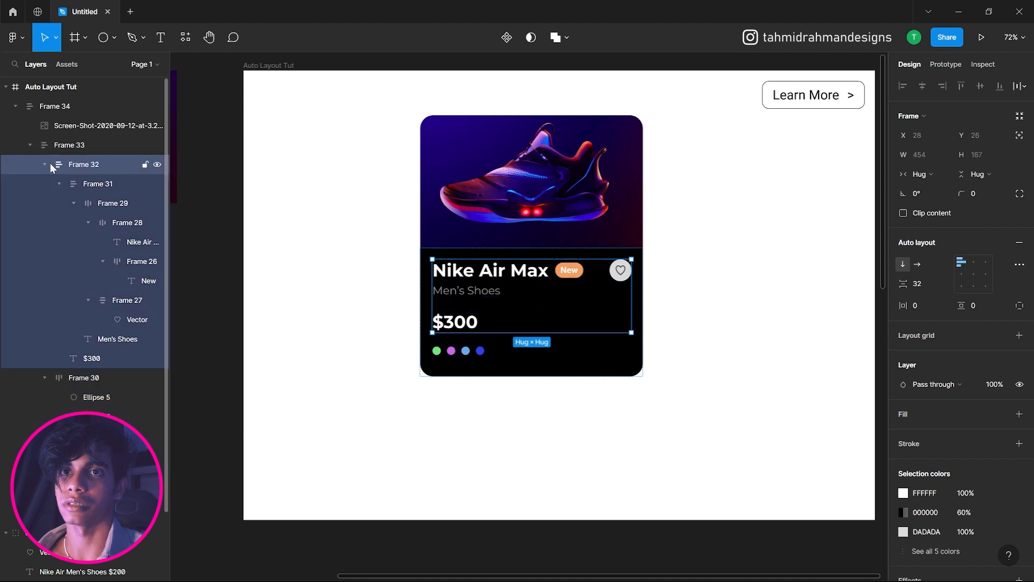
{"action": "left_click", "coordinate": [45, 165]}
{"action": "left_click", "coordinate": [69, 146]}
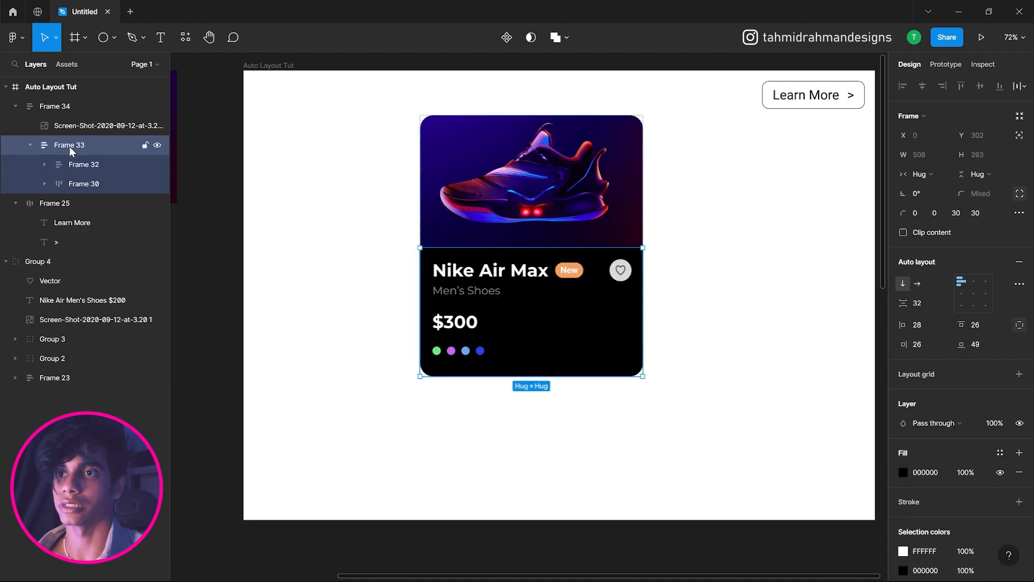
{"action": "left_click_drag", "start_coordinate": [906, 307], "coordinate": [876, 312]}
{"action": "left_click", "coordinate": [824, 306]}
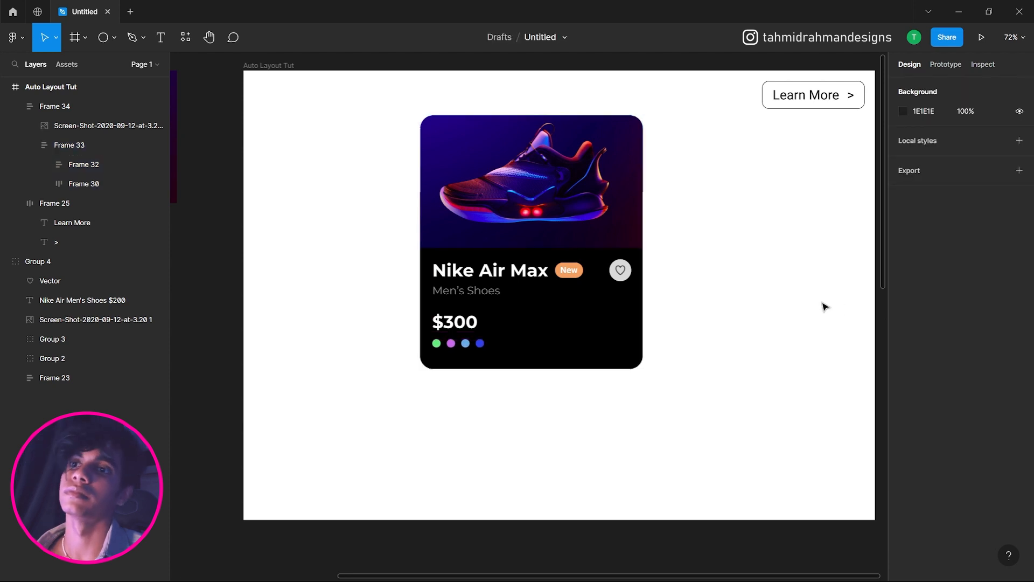
Change the fill of the heart's round background to dark grey 383636
{"action": "scroll", "coordinate": [756, 318], "scroll_direction": "down", "scroll_amount": 1}
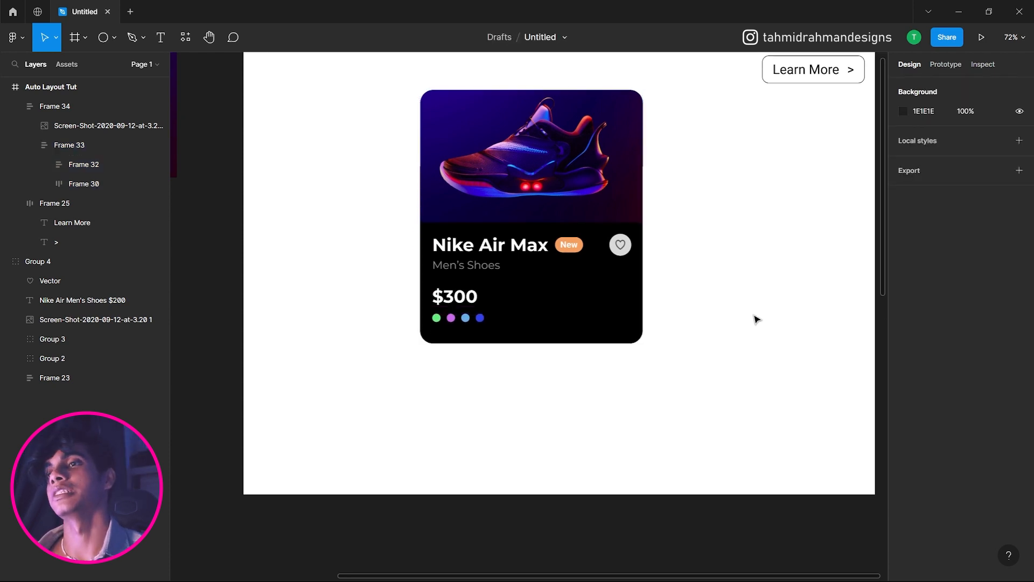
{"action": "scroll", "coordinate": [755, 318], "scroll_direction": "up", "scroll_amount": 3}
{"action": "double_click", "coordinate": [618, 325]}
{"action": "double_click", "coordinate": [619, 325]}
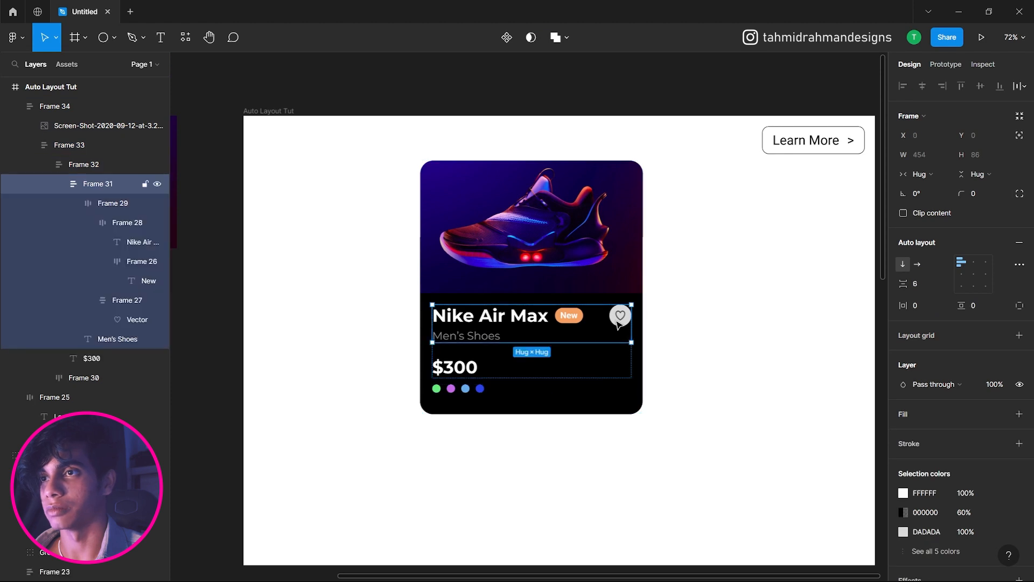
{"action": "double_click", "coordinate": [618, 325]}
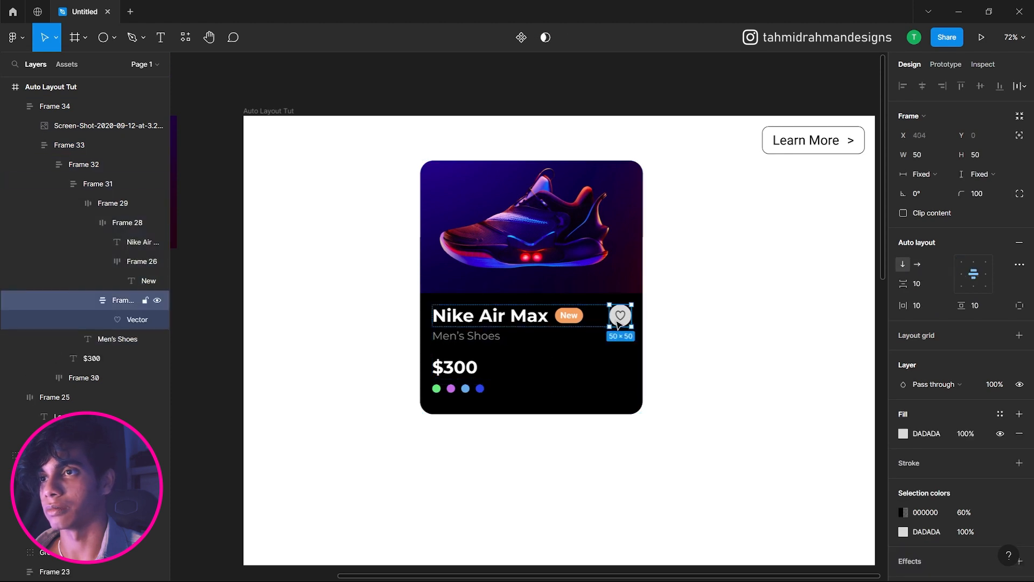
{"action": "left_click", "coordinate": [904, 434]}
{"action": "left_click_drag", "start_coordinate": [751, 393], "coordinate": [748, 393]}
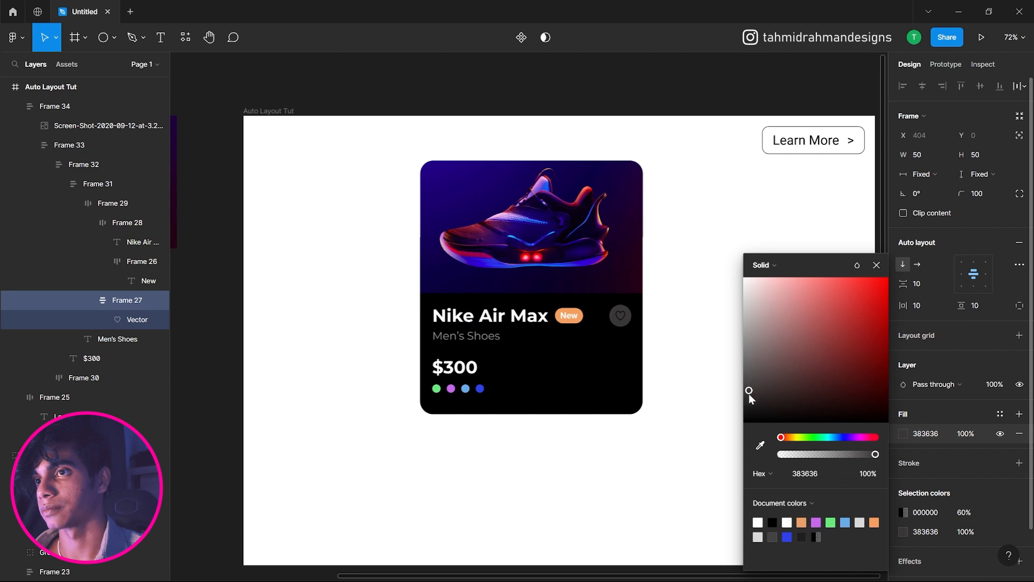
Change the heart icon's stroke colour to white
{"action": "double_click", "coordinate": [622, 320]}
{"action": "left_click", "coordinate": [904, 302]}
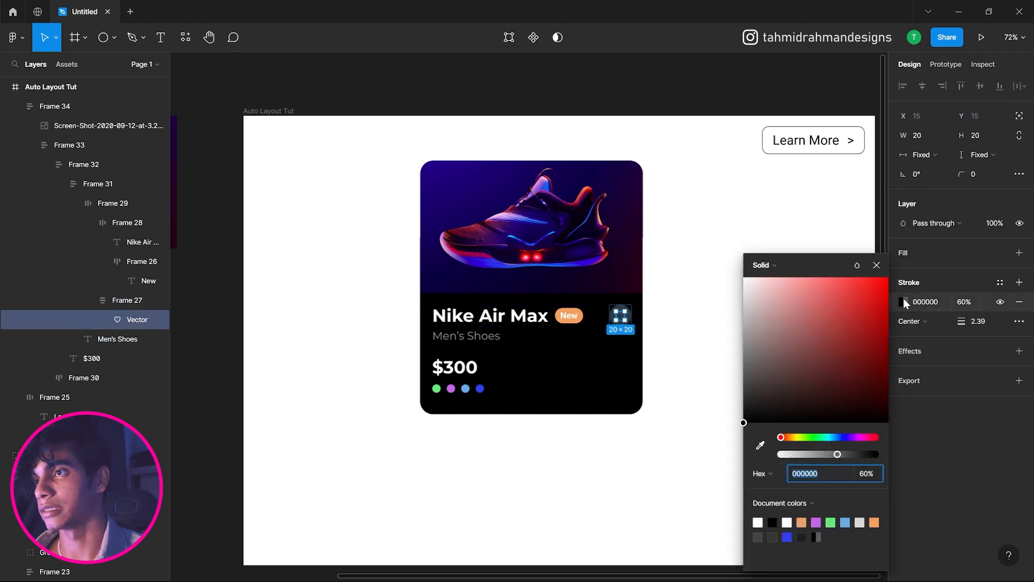
{"action": "left_click_drag", "start_coordinate": [757, 291], "coordinate": [710, 266]}
{"action": "left_click", "coordinate": [709, 266]}
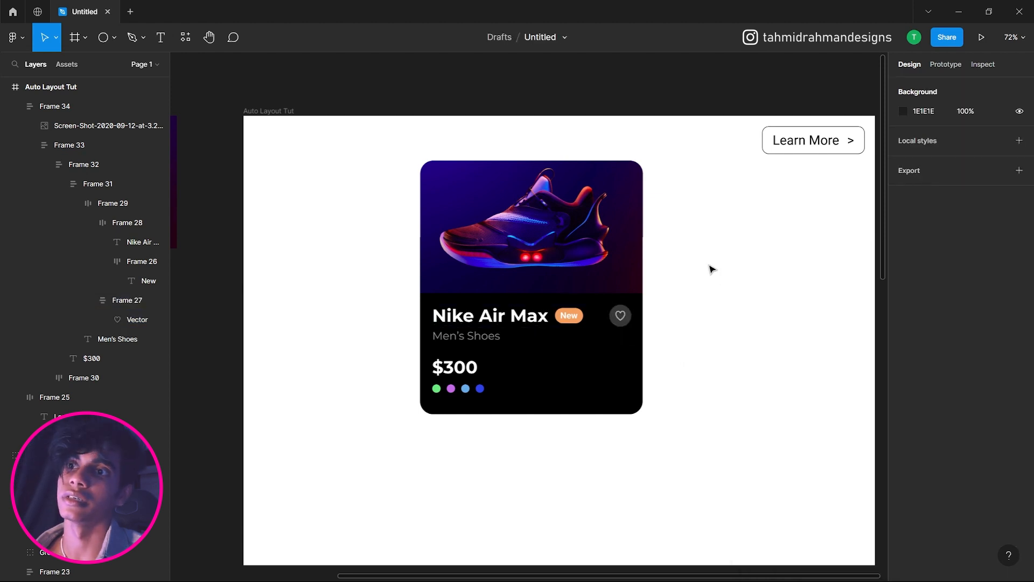
Append a long run of the letter s to the $300 price text
{"action": "scroll", "coordinate": [712, 270], "scroll_direction": "down", "scroll_amount": 2}
{"action": "scroll", "coordinate": [712, 269], "scroll_direction": "right", "scroll_amount": 2}
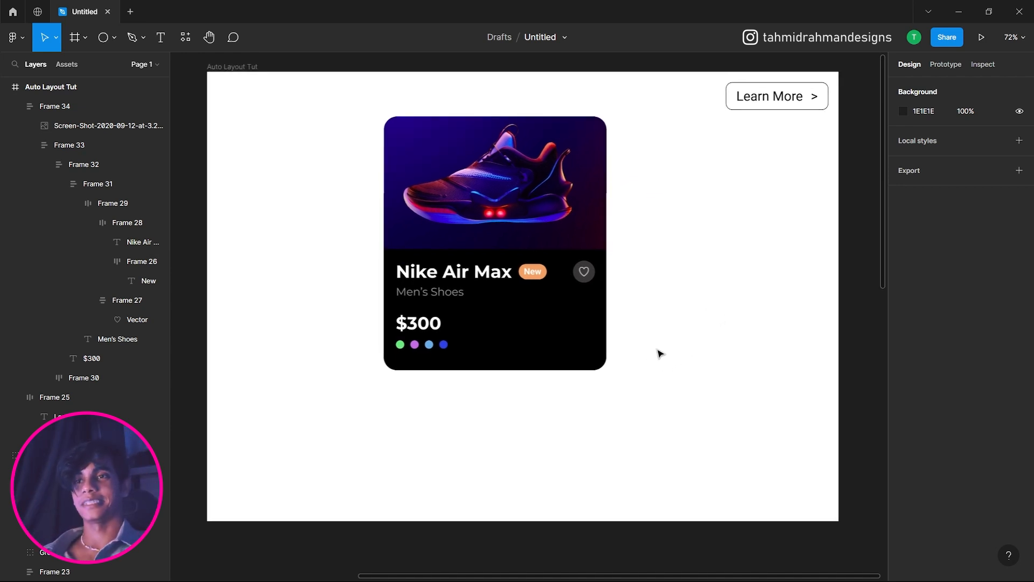
{"action": "double_click", "coordinate": [439, 330]}
{"action": "double_click", "coordinate": [438, 330]}
{"action": "double_click", "coordinate": [437, 329]}
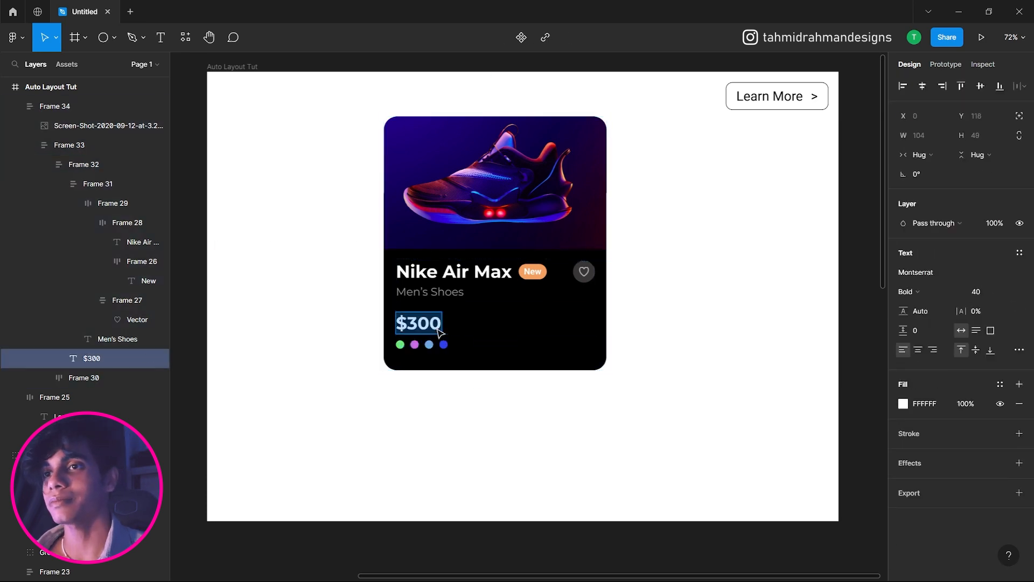
{"action": "left_click", "coordinate": [436, 325]}
{"action": "type", "text": "ssssssssssssssssssssssss"}
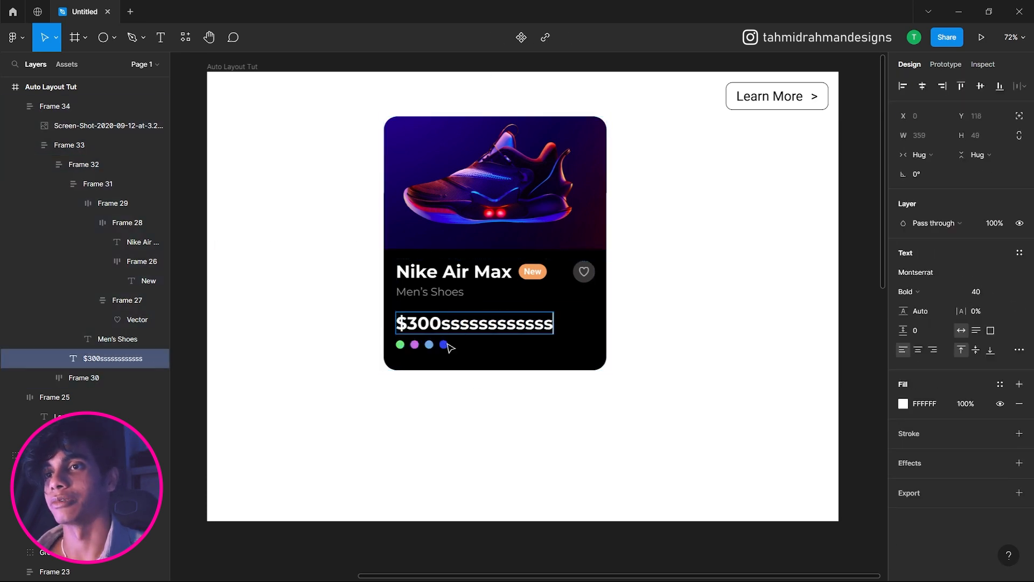
Delete the extra s letters from the price text so it reads $300 and finish editing
{"action": "key", "text": "BackSpace"}
{"action": "key", "text": "BackSpace"}
{"action": "key", "text": "BackSpace"}
{"action": "key", "text": "BackSpace"}
{"action": "key", "text": "BackSpace"}
{"action": "key", "text": "BackSpace"}
{"action": "key", "text": "BackSpace"}
{"action": "key", "text": "BackSpace"}
{"action": "key", "text": "BackSpace"}
{"action": "key", "text": "BackSpace"}
{"action": "key", "text": "BackSpace"}
{"action": "key", "text": "BackSpace"}
{"action": "key", "text": "BackSpace"}
{"action": "key", "text": "BackSpace"}
{"action": "key", "text": "BackSpace"}
{"action": "key", "text": "BackSpace"}
{"action": "key", "text": "BackSpace"}
{"action": "key", "text": "BackSpace"}
{"action": "key", "text": "BackSpace"}
{"action": "key", "text": "BackSpace"}
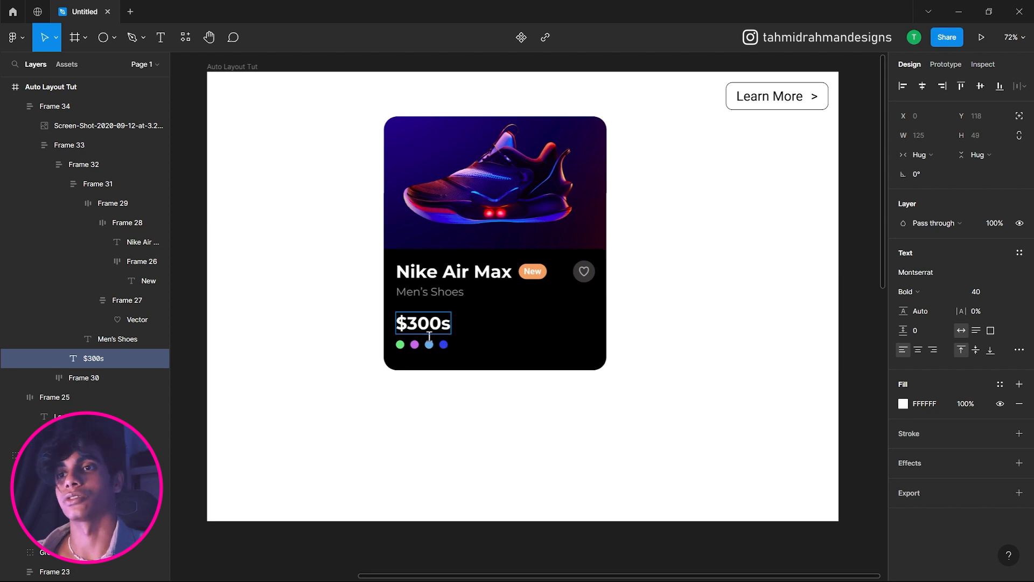
{"action": "left_click", "coordinate": [856, 275]}
{"action": "left_click", "coordinate": [852, 276]}
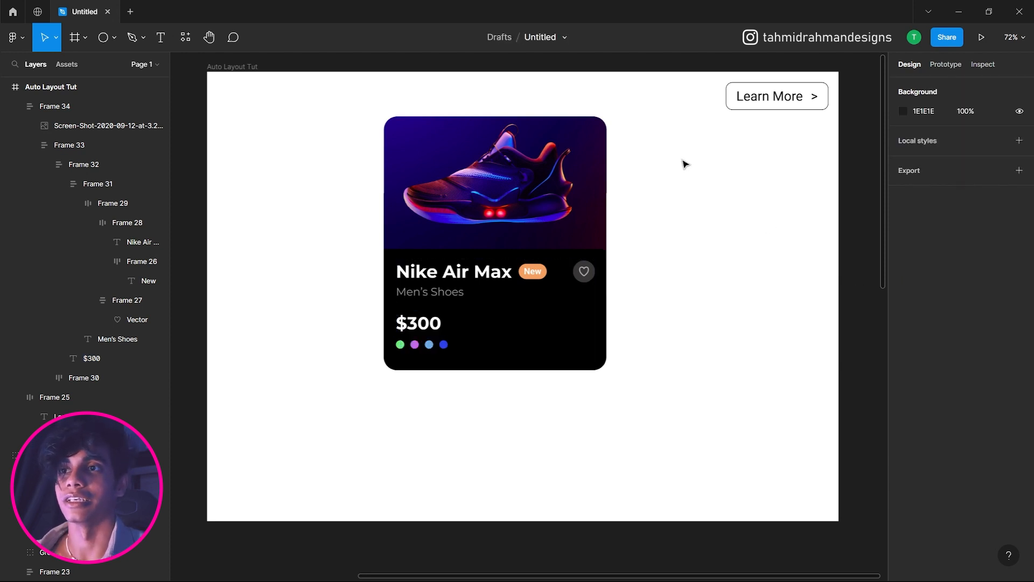
{"action": "left_click_drag", "start_coordinate": [654, 133], "coordinate": [627, 204]}
{"action": "left_click", "coordinate": [592, 162]}
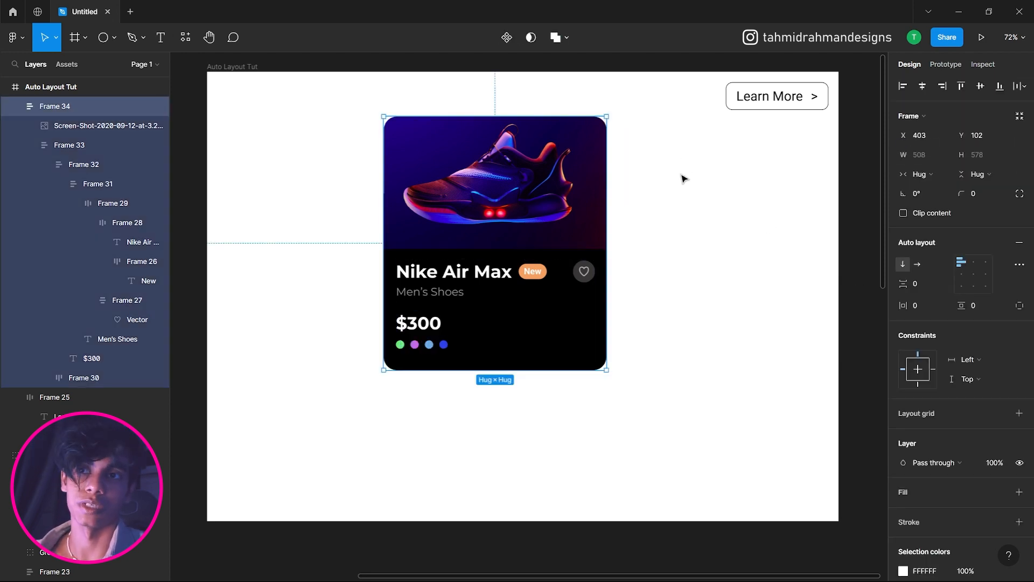
{"action": "left_click", "coordinate": [662, 217]}
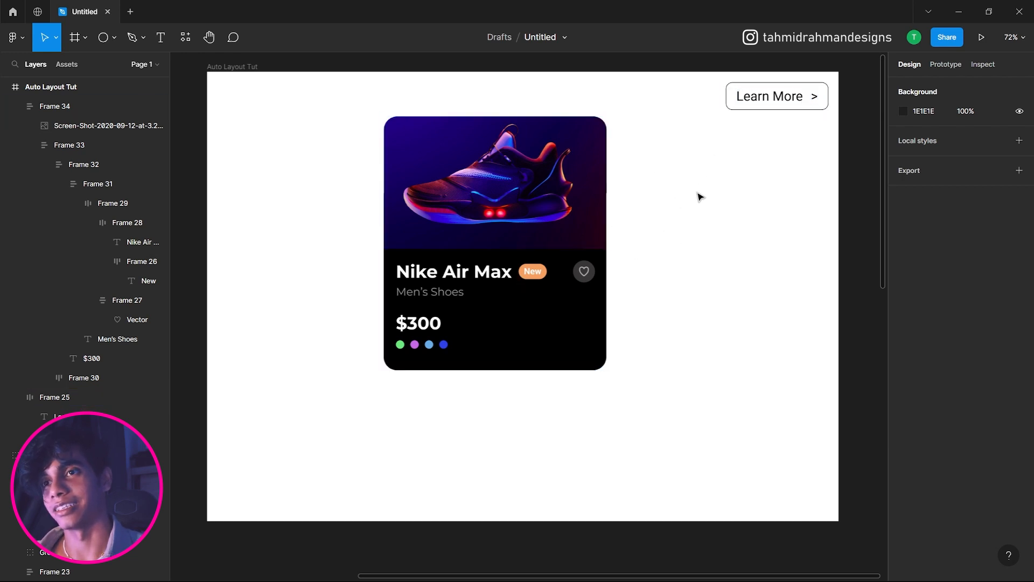
Change the fill of the Learn More label and its arrow to white
{"action": "left_click", "coordinate": [768, 105]}
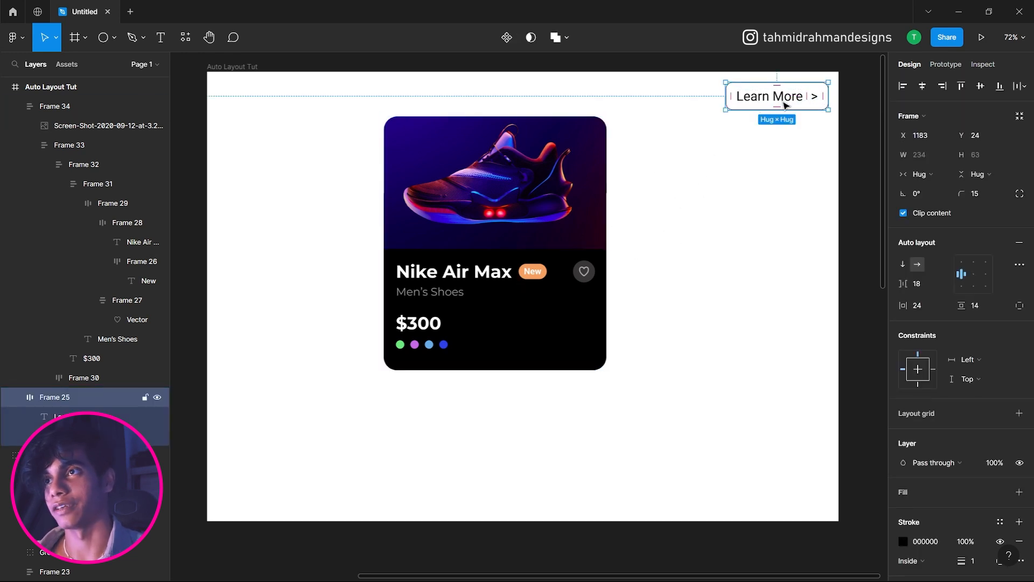
{"action": "double_click", "coordinate": [753, 98]}
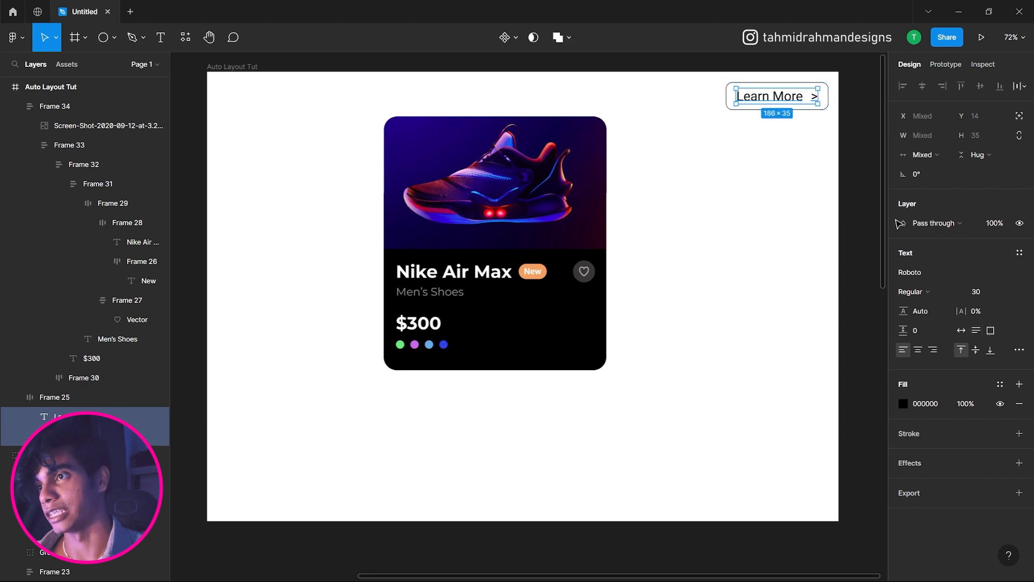
{"action": "left_click", "coordinate": [907, 402]}
{"action": "left_click_drag", "start_coordinate": [878, 409], "coordinate": [703, 253]}
{"action": "left_click", "coordinate": [715, 209]}
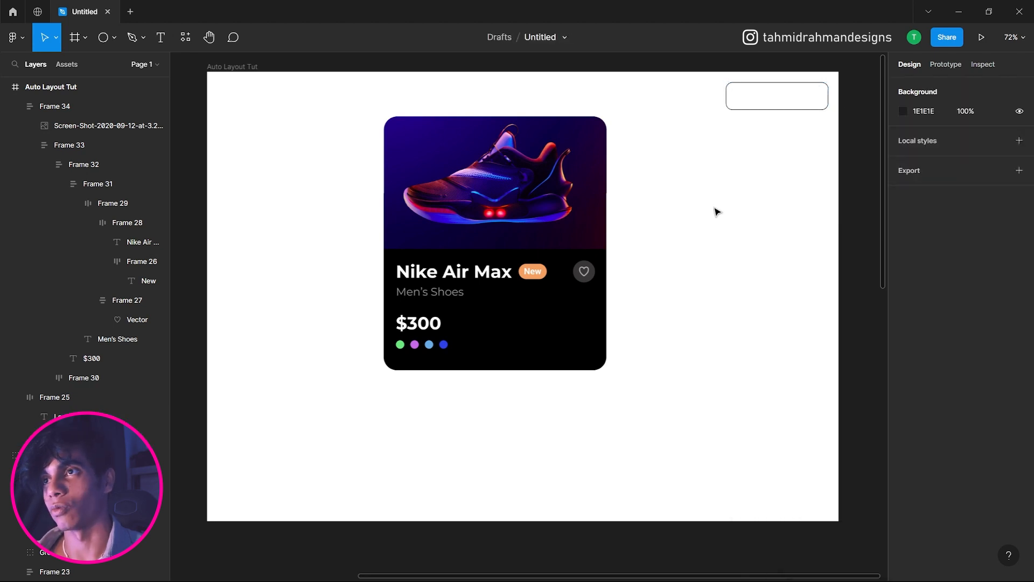
Change the Learn More button's stroke to white FFFFFF
{"action": "left_click", "coordinate": [769, 106]}
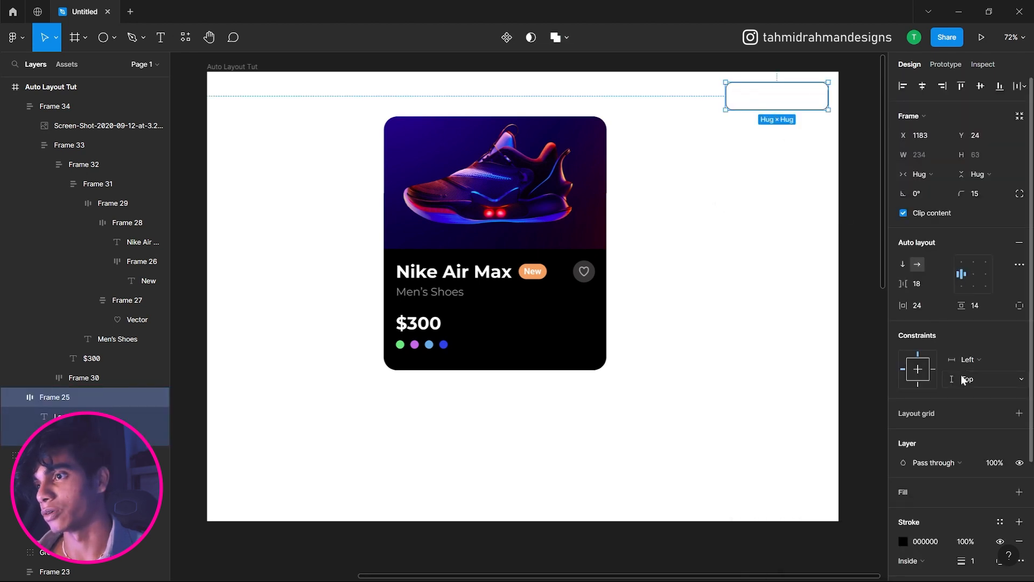
{"action": "left_click", "coordinate": [903, 420]}
{"action": "left_click_drag", "start_coordinate": [862, 409], "coordinate": [700, 270]}
{"action": "left_click", "coordinate": [682, 246]}
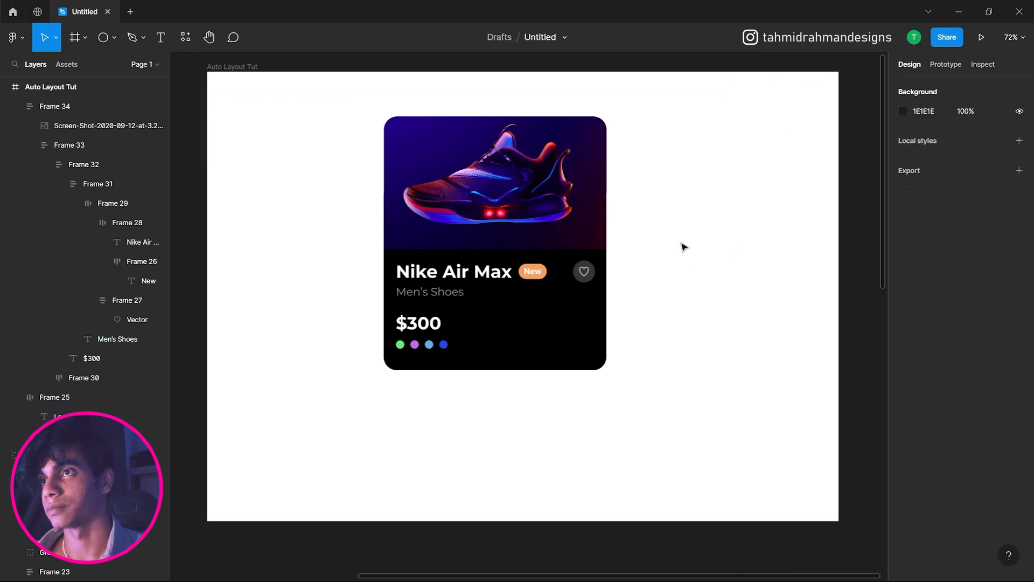
Move the Learn More button into the black details frame, directly below the colour dots
{"action": "left_click", "coordinate": [785, 92]}
{"action": "left_click_drag", "start_coordinate": [765, 181], "coordinate": [504, 445]}
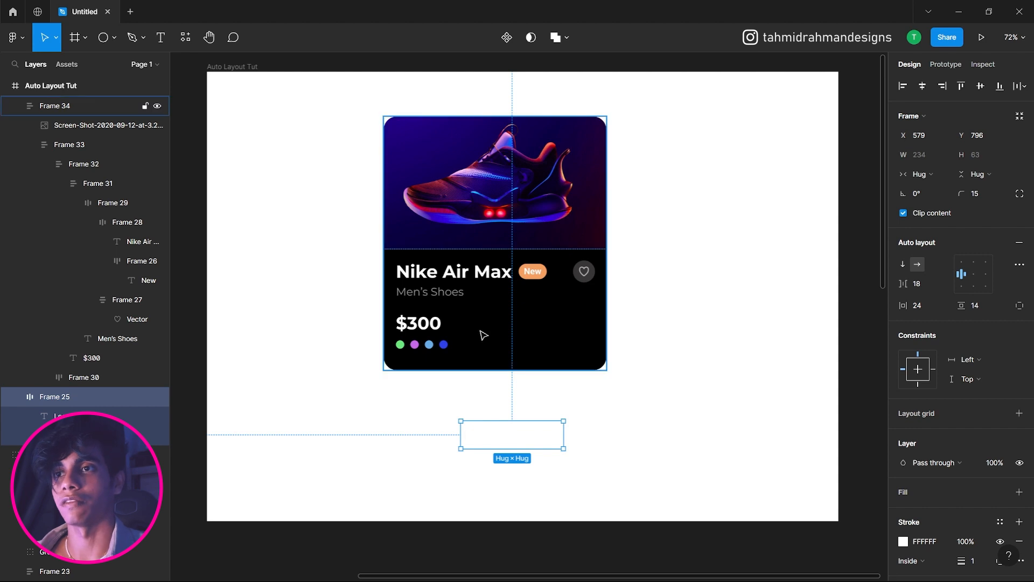
{"action": "left_click_drag", "start_coordinate": [513, 440], "coordinate": [456, 356]}
{"action": "left_click", "coordinate": [674, 357]}
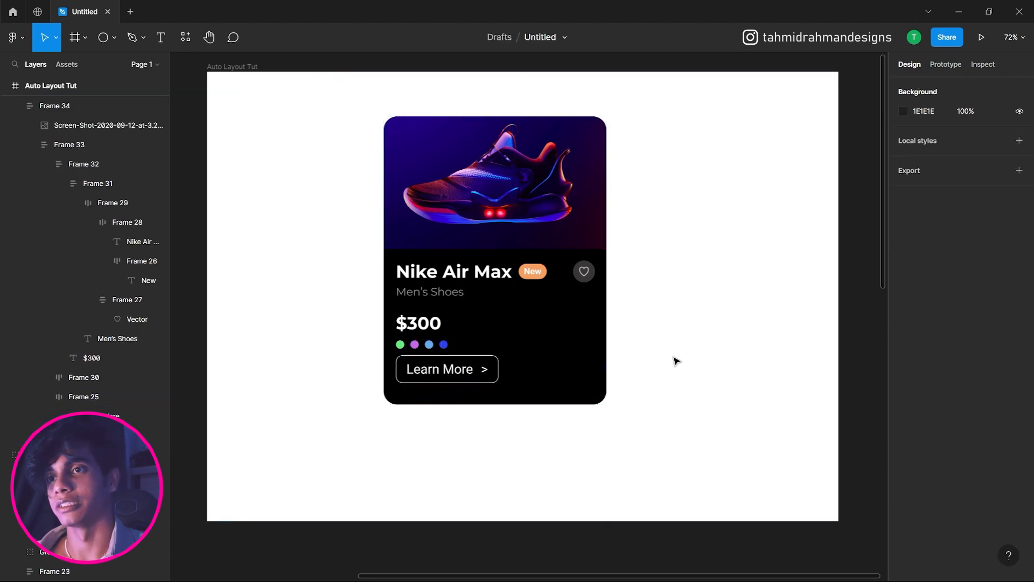
Set the font size of the Learn More label and its arrow to 15
{"action": "left_click", "coordinate": [486, 377]}
{"action": "double_click", "coordinate": [486, 377]}
{"action": "double_click", "coordinate": [486, 376]}
{"action": "left_click", "coordinate": [459, 371]}
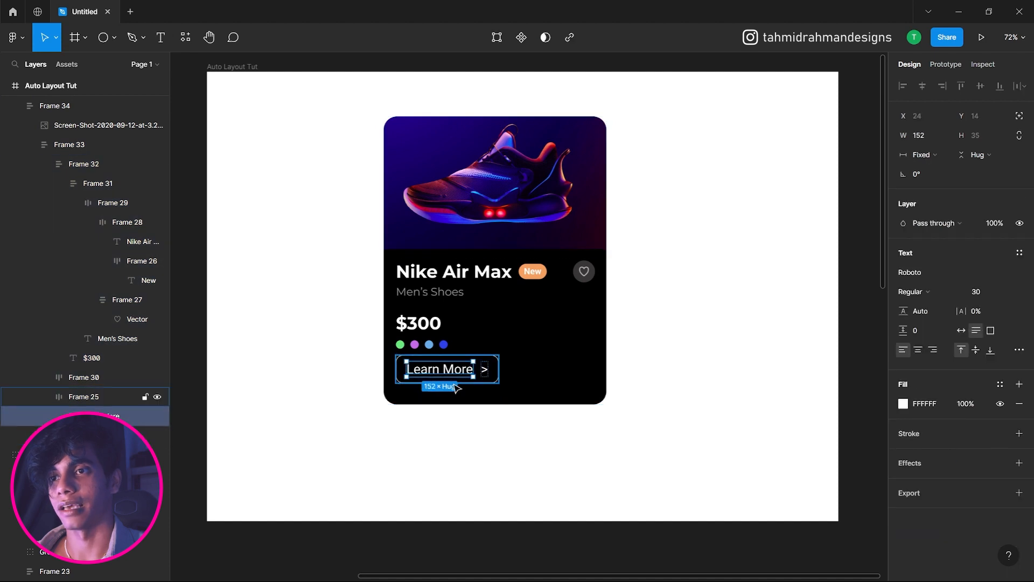
{"action": "left_click", "coordinate": [437, 346]}
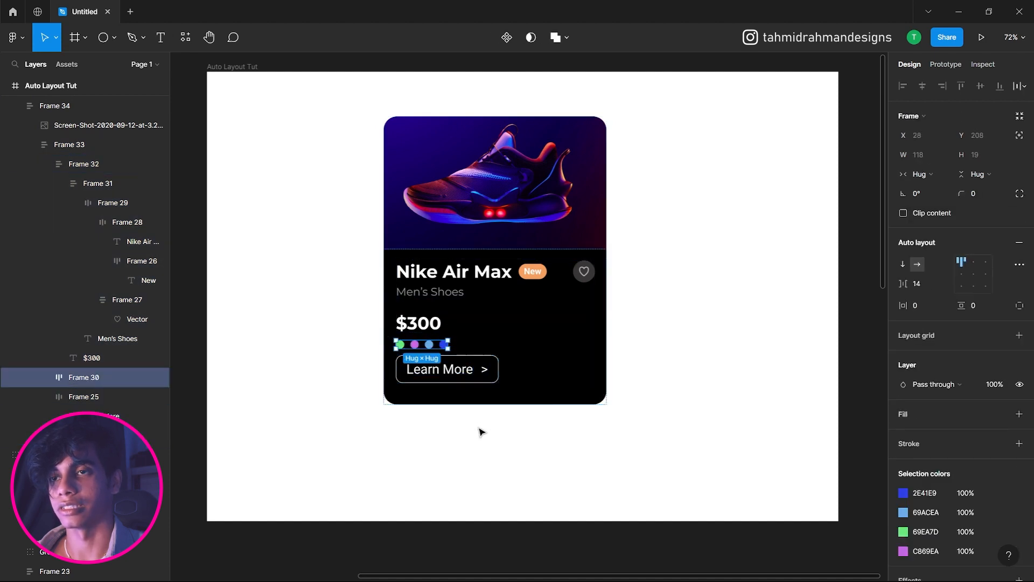
{"action": "left_click", "coordinate": [502, 363]}
{"action": "double_click", "coordinate": [496, 367]}
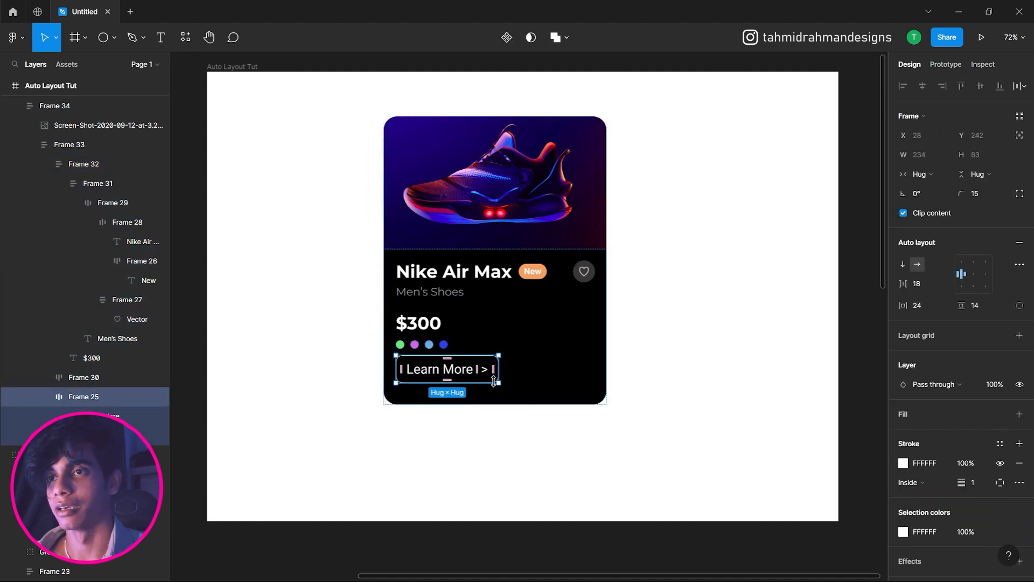
{"action": "left_click", "coordinate": [458, 372]}
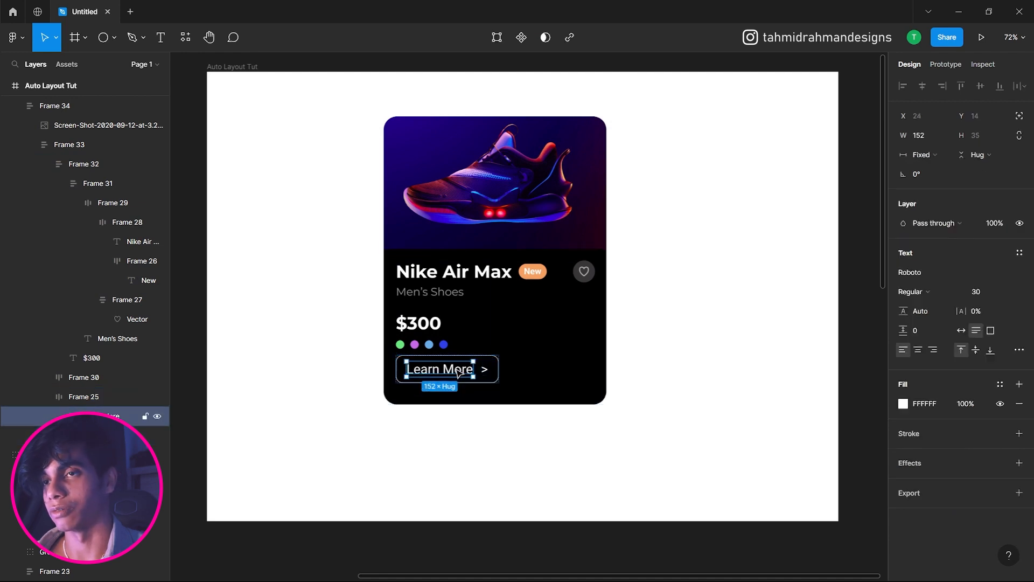
{"action": "left_click", "coordinate": [494, 369], "text": "shift"}
{"action": "left_click", "coordinate": [987, 293]}
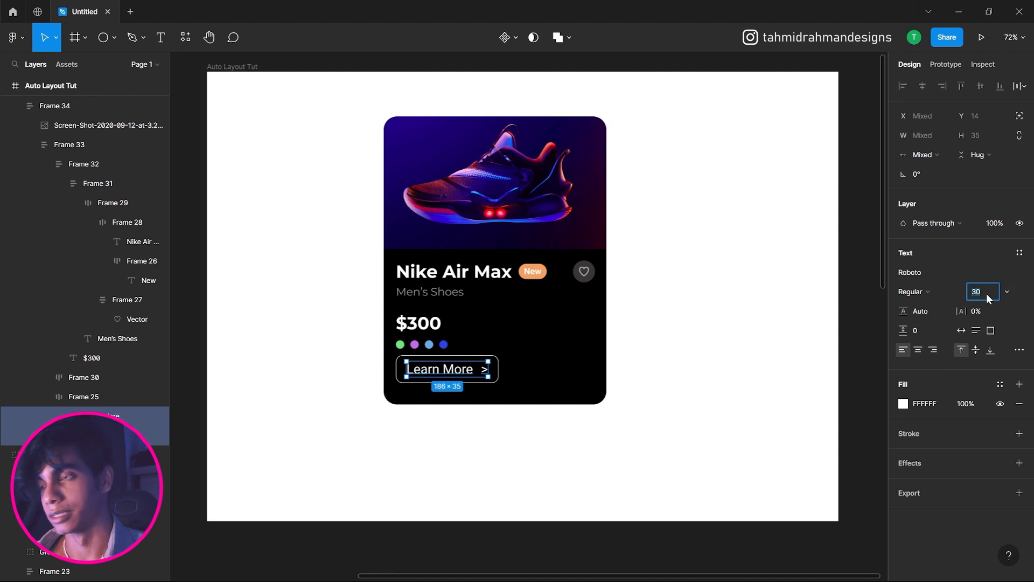
{"action": "type", "text": "15"}
{"action": "key", "text": "Return"}
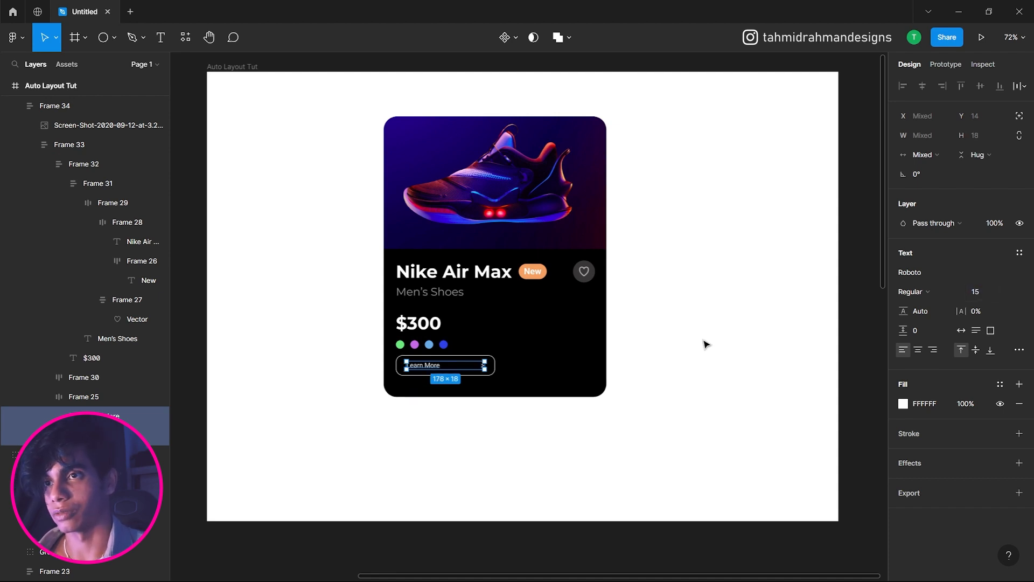
Make the Learn More label's width hug its contents
{"action": "left_click", "coordinate": [706, 345]}
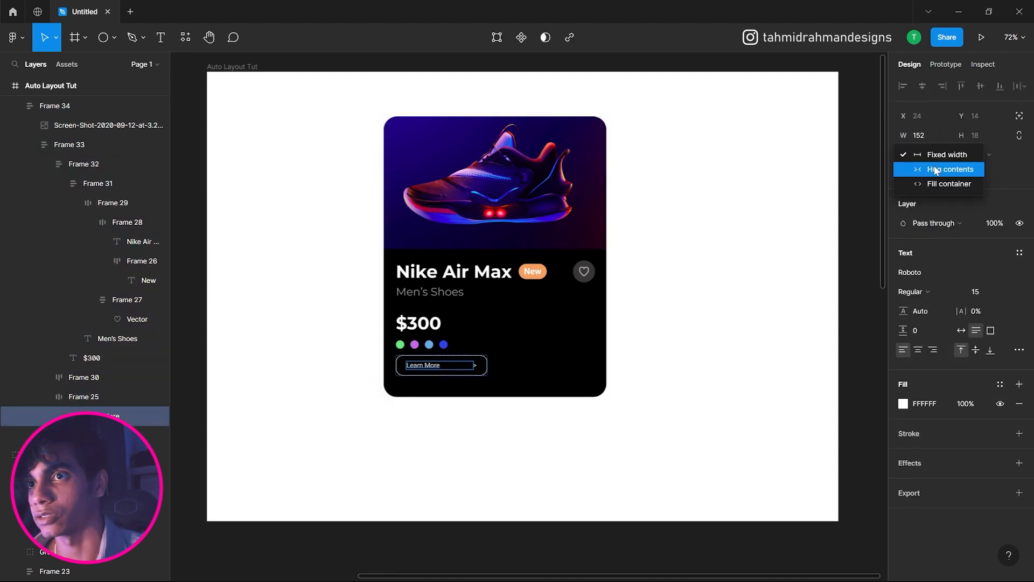
{"action": "left_click", "coordinate": [935, 171]}
{"action": "left_click", "coordinate": [656, 337]}
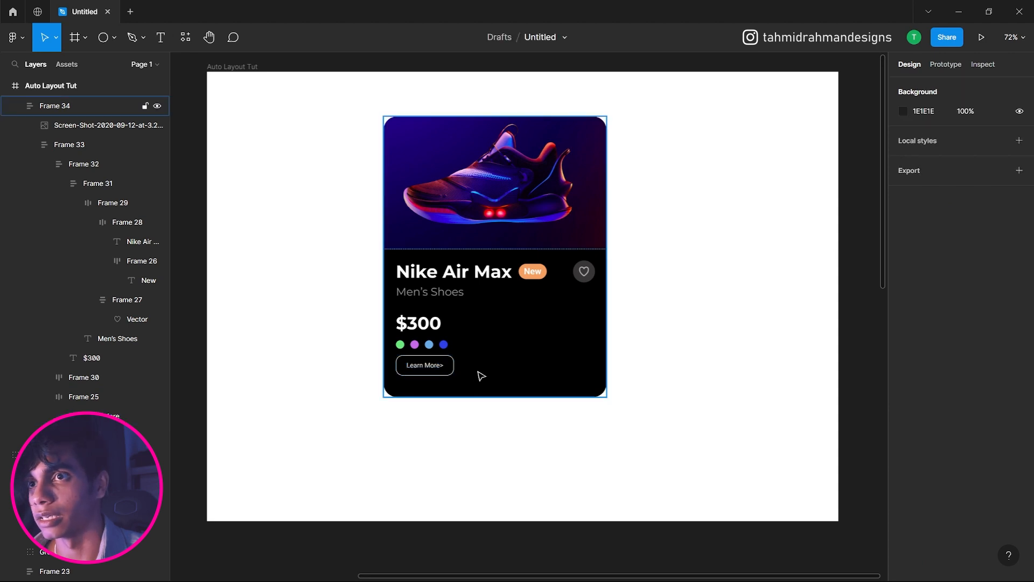
Set the auto layout spacing between the Learn More label and its arrow to 19
{"action": "double_click", "coordinate": [451, 369]}
{"action": "double_click", "coordinate": [450, 368]}
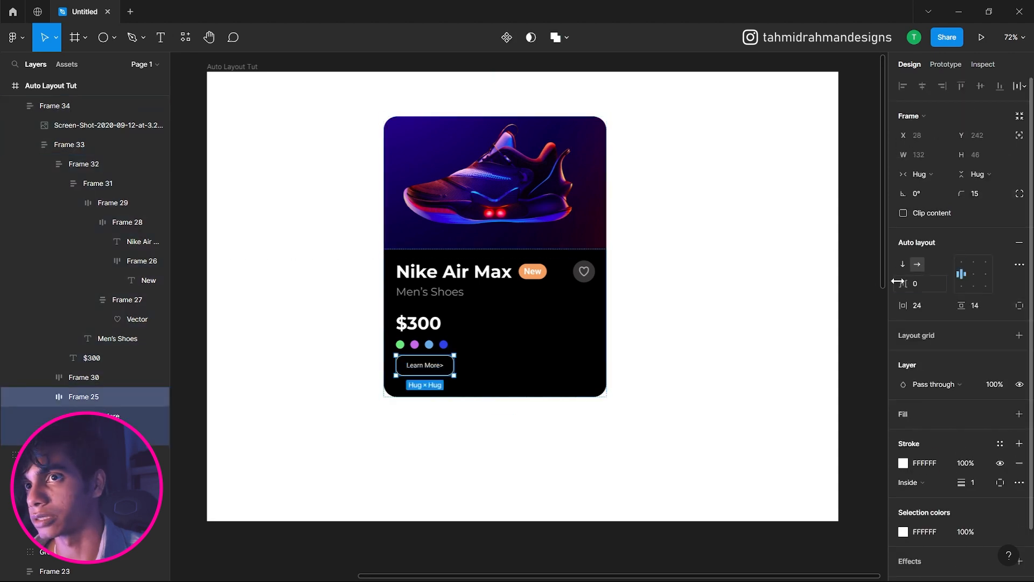
{"action": "left_click_drag", "start_coordinate": [903, 283], "coordinate": [927, 283]}
{"action": "left_click", "coordinate": [786, 324]}
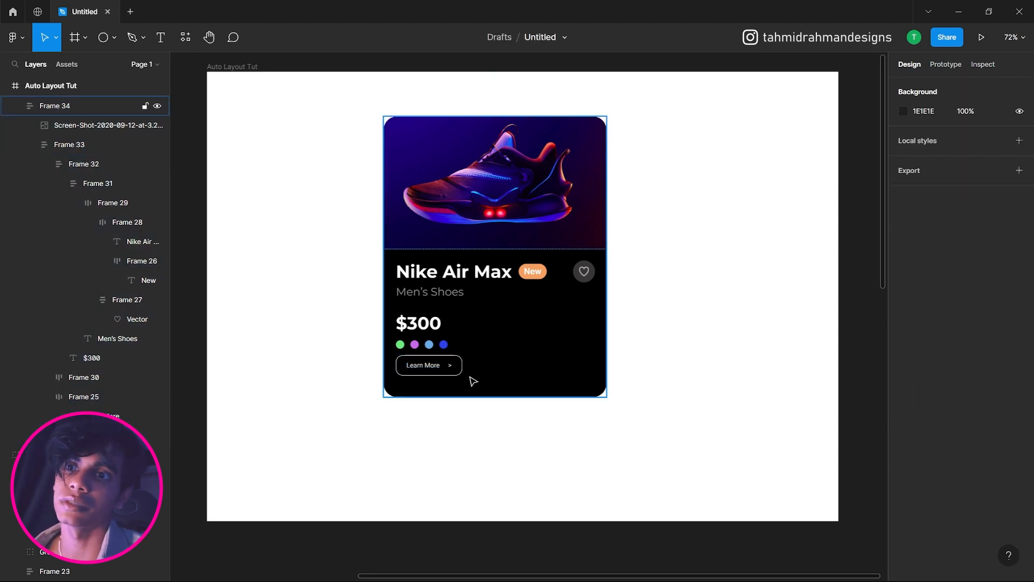
Reduce the Learn More button's auto layout item spacing to 15
{"action": "left_click", "coordinate": [451, 376]}
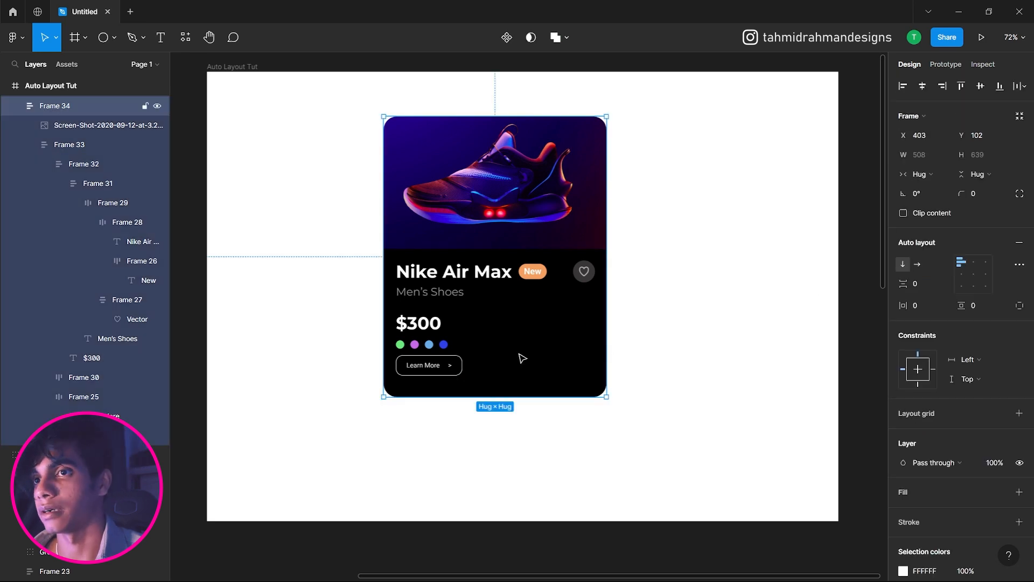
{"action": "double_click", "coordinate": [452, 369]}
{"action": "double_click", "coordinate": [451, 368]}
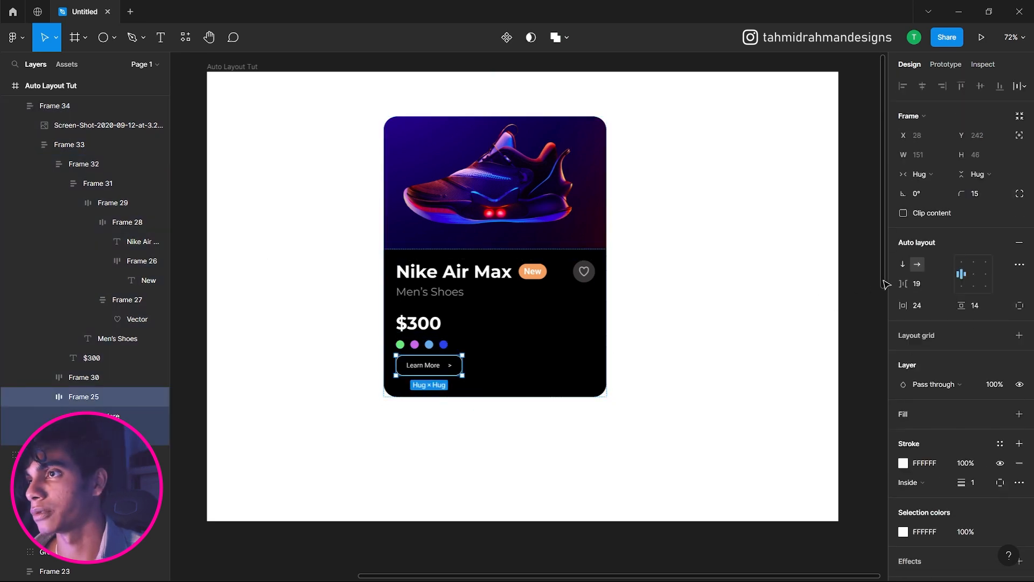
{"action": "left_click_drag", "start_coordinate": [903, 283], "coordinate": [897, 283]}
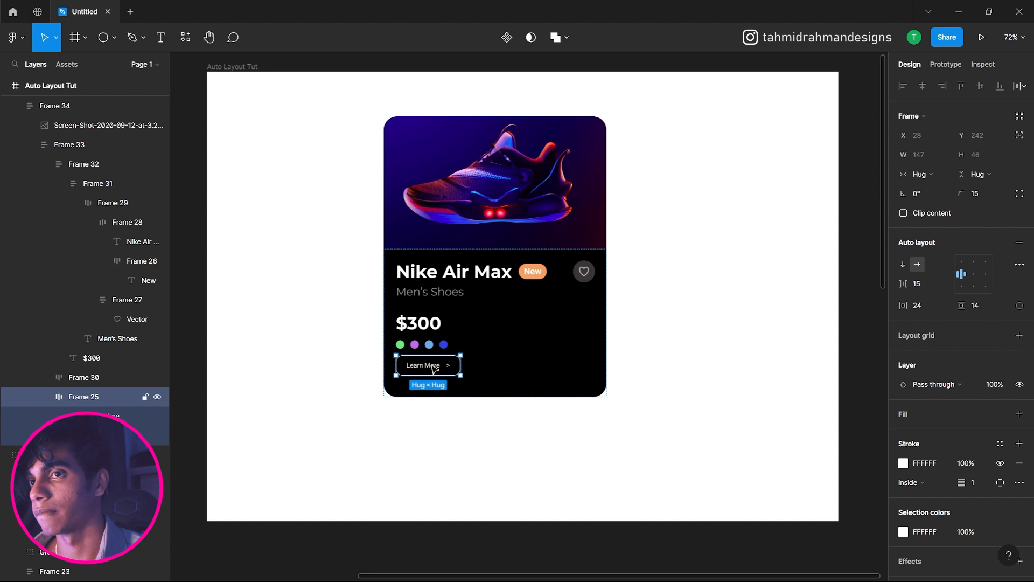
Enlarge the Learn More label and its arrow to font size 18
{"action": "double_click", "coordinate": [434, 369]}
{"action": "left_click", "coordinate": [449, 366], "text": "shift"}
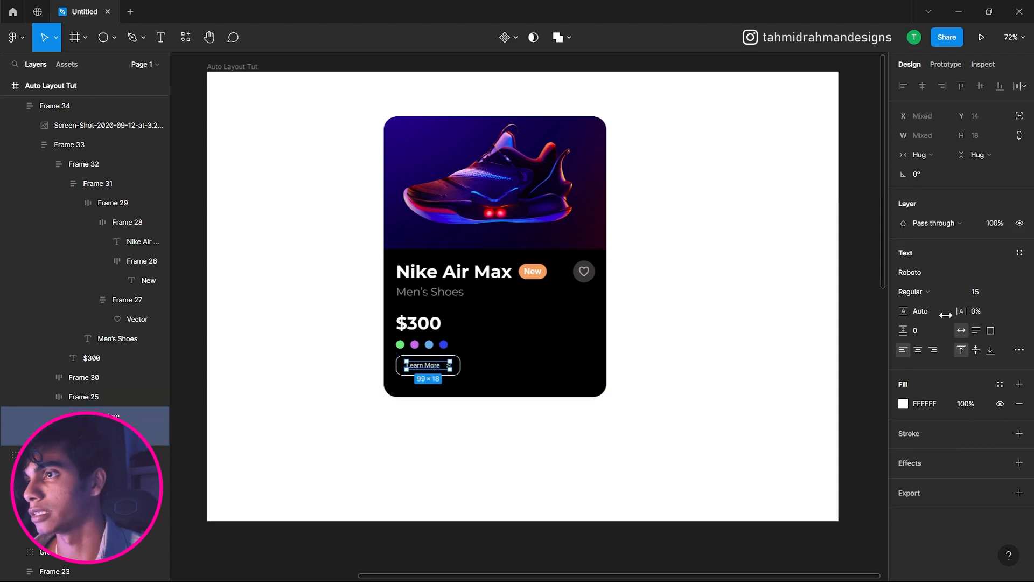
{"action": "left_click", "coordinate": [994, 291]}
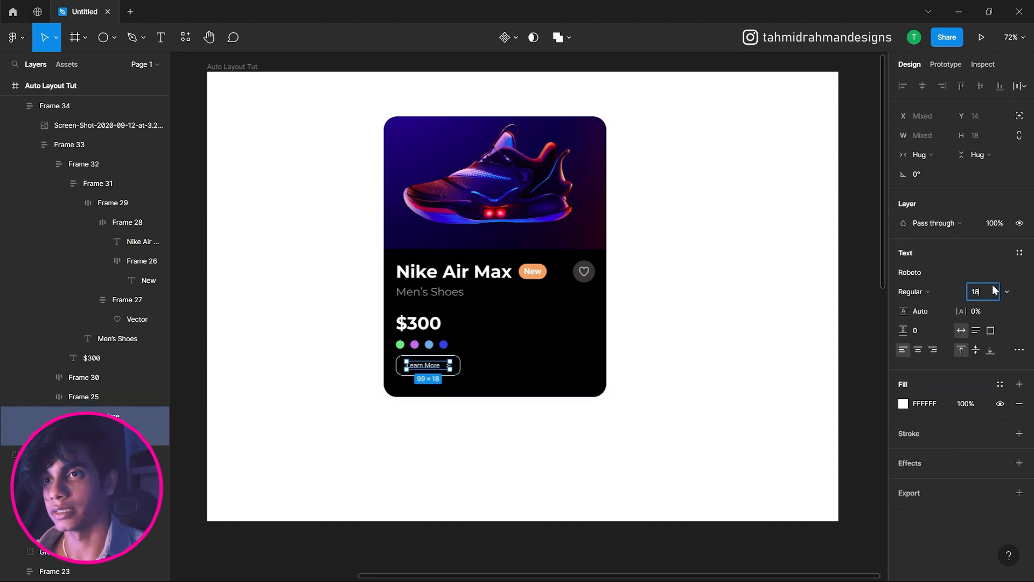
{"action": "key", "text": "Return"}
{"action": "left_click", "coordinate": [662, 354]}
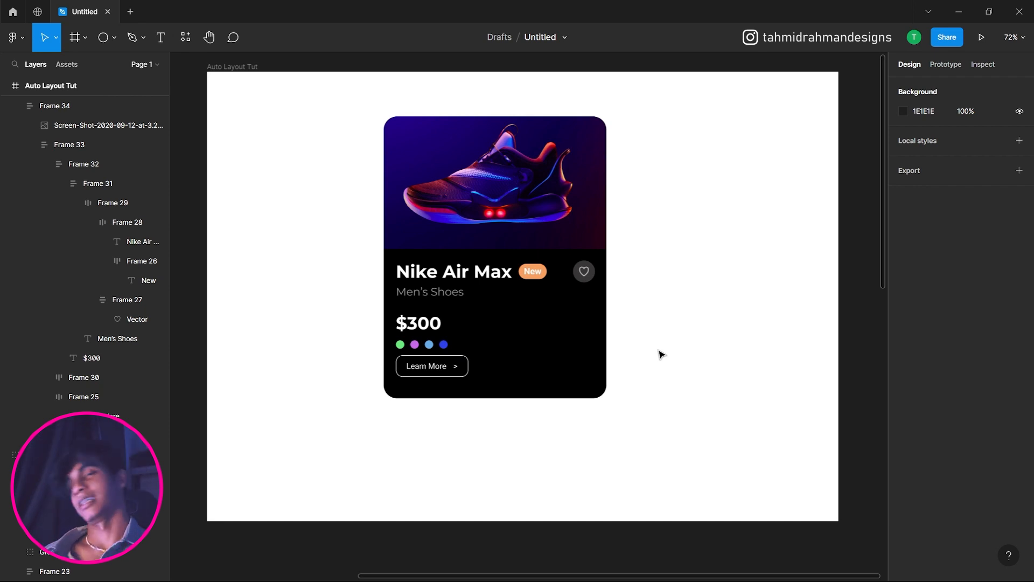
{"action": "double_click", "coordinate": [449, 372]}
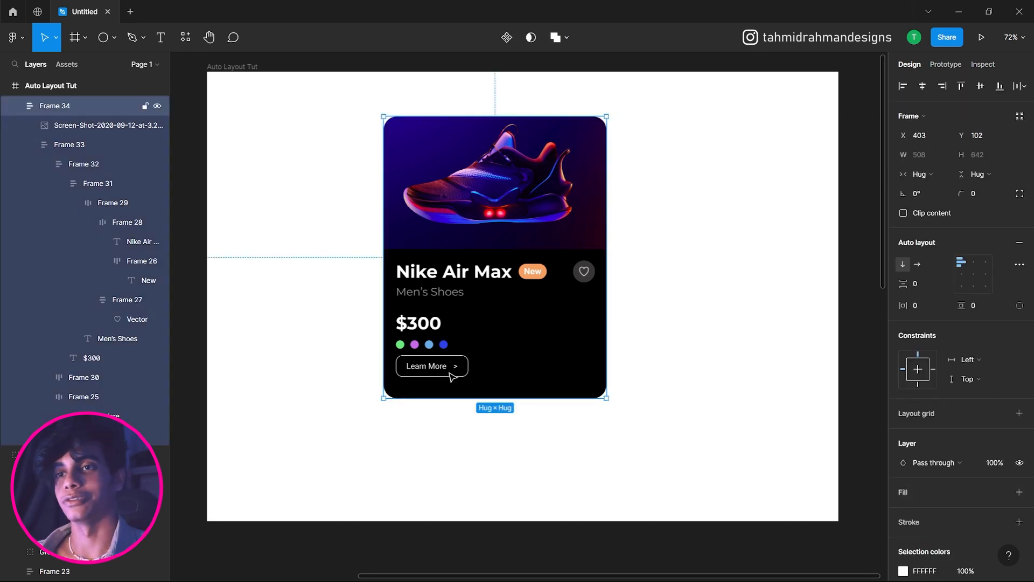
{"action": "double_click", "coordinate": [449, 372]}
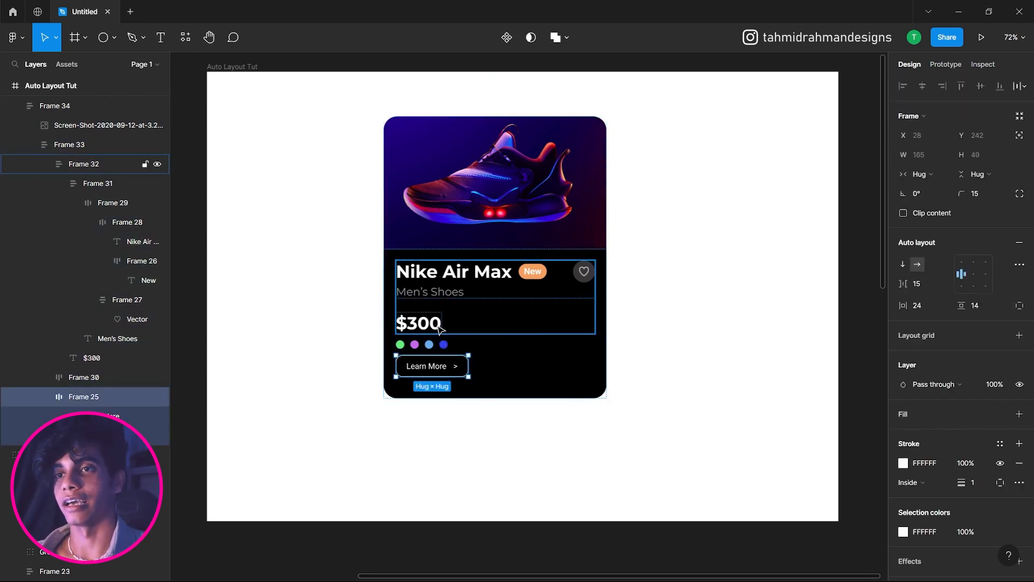
{"action": "key", "text": "Escape"}
{"action": "left_click", "coordinate": [407, 325]}
{"action": "double_click", "coordinate": [408, 325]}
{"action": "double_click", "coordinate": [407, 325]}
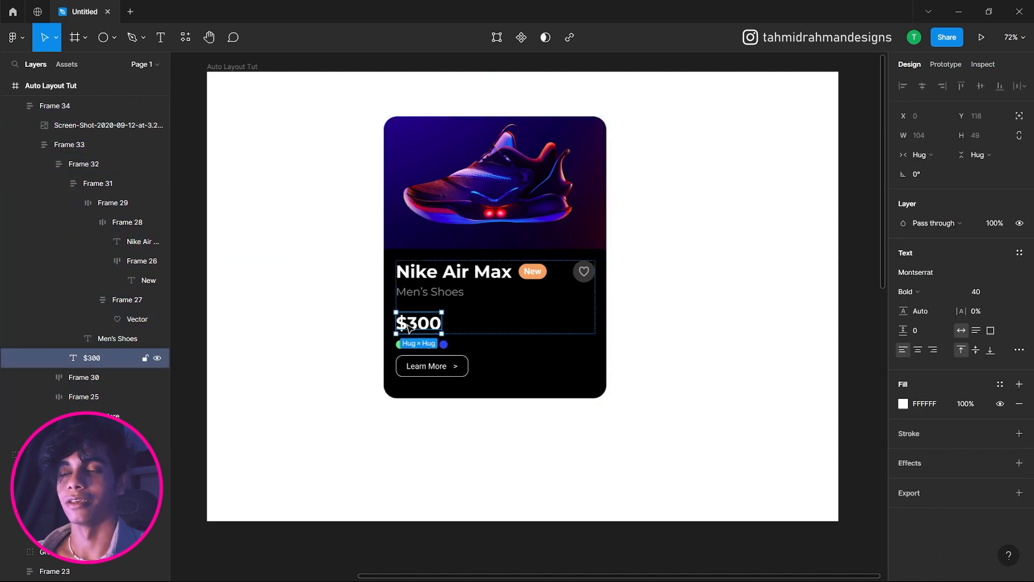
{"action": "left_click", "coordinate": [461, 366]}
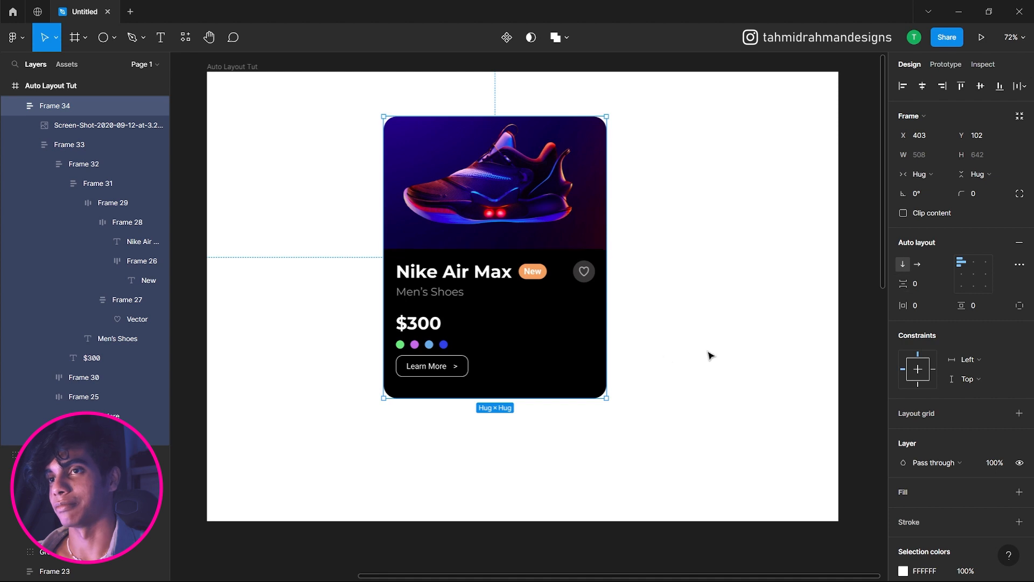
Set the vertical auto layout spacing between the items in the black details frame to 22
{"action": "double_click", "coordinate": [564, 366]}
{"action": "left_click_drag", "start_coordinate": [905, 308], "coordinate": [913, 307]}
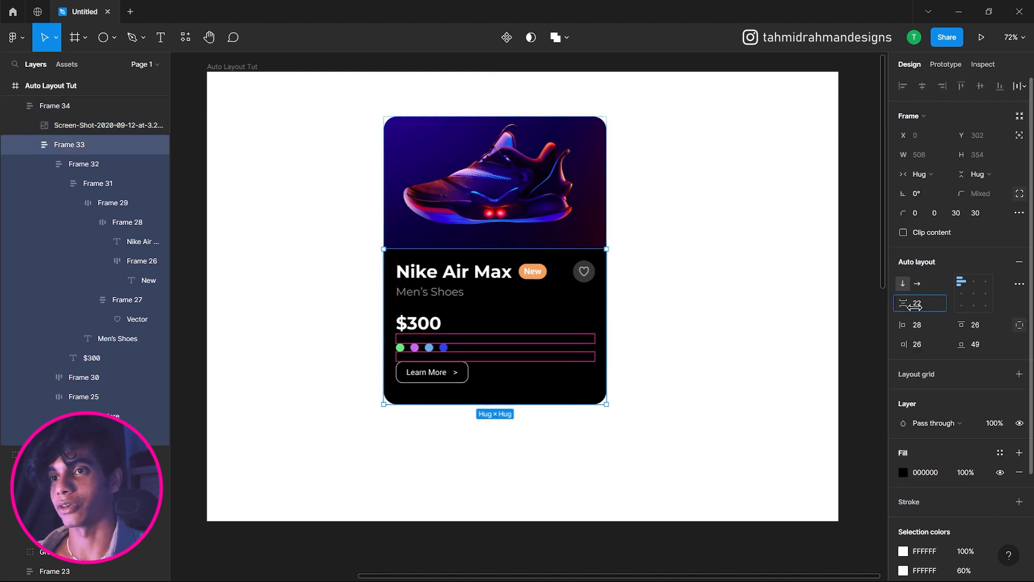
{"action": "left_click", "coordinate": [743, 307]}
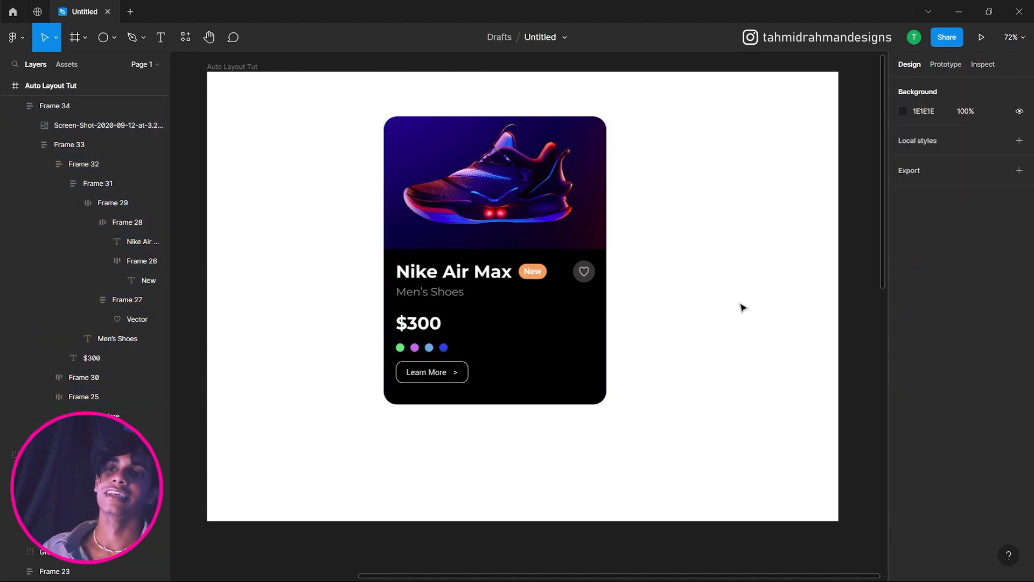